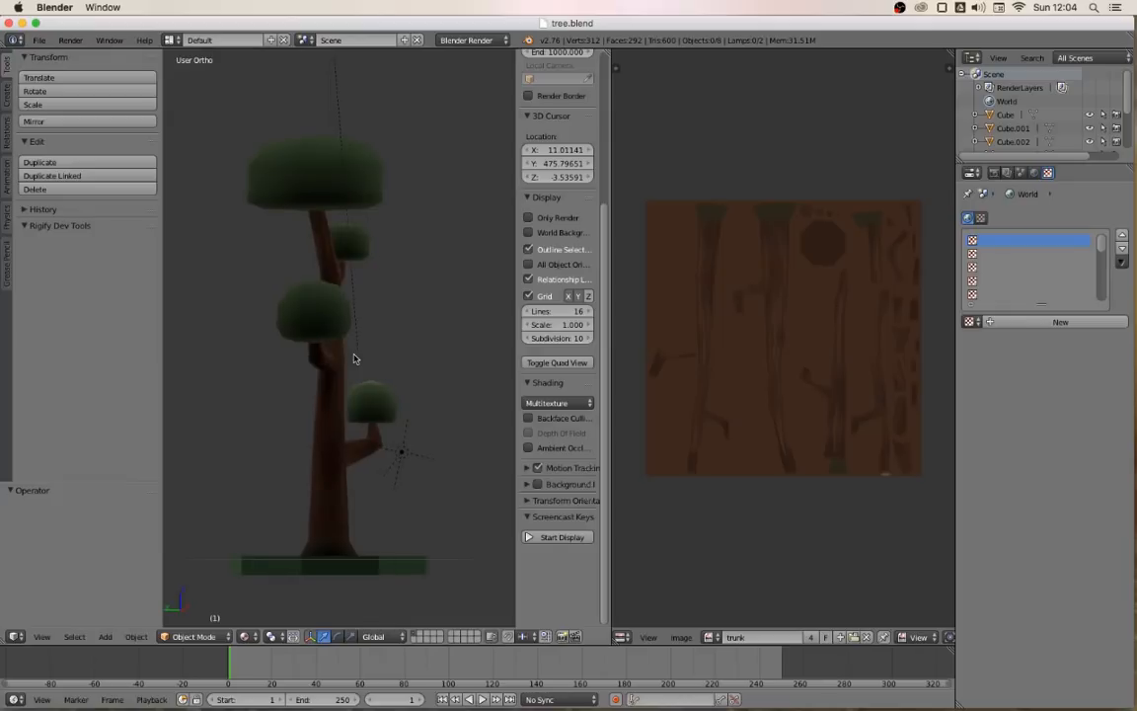
Examine the finished low-poly tree by rotating around it to see the trunk, branches and foliage from all sides
key("KP_4")
key("KP_4")
key("KP_4")
key("KP_4")
key("KP_4")
key("KP_4")
key("KP_4")
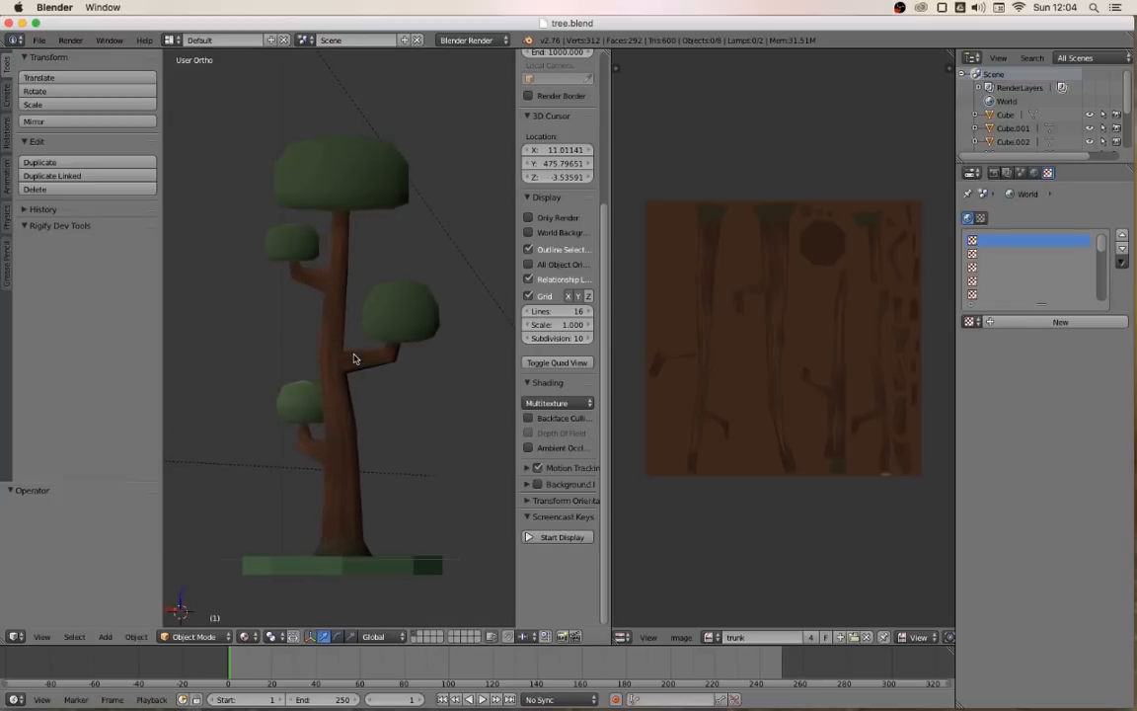
key("KP_4")
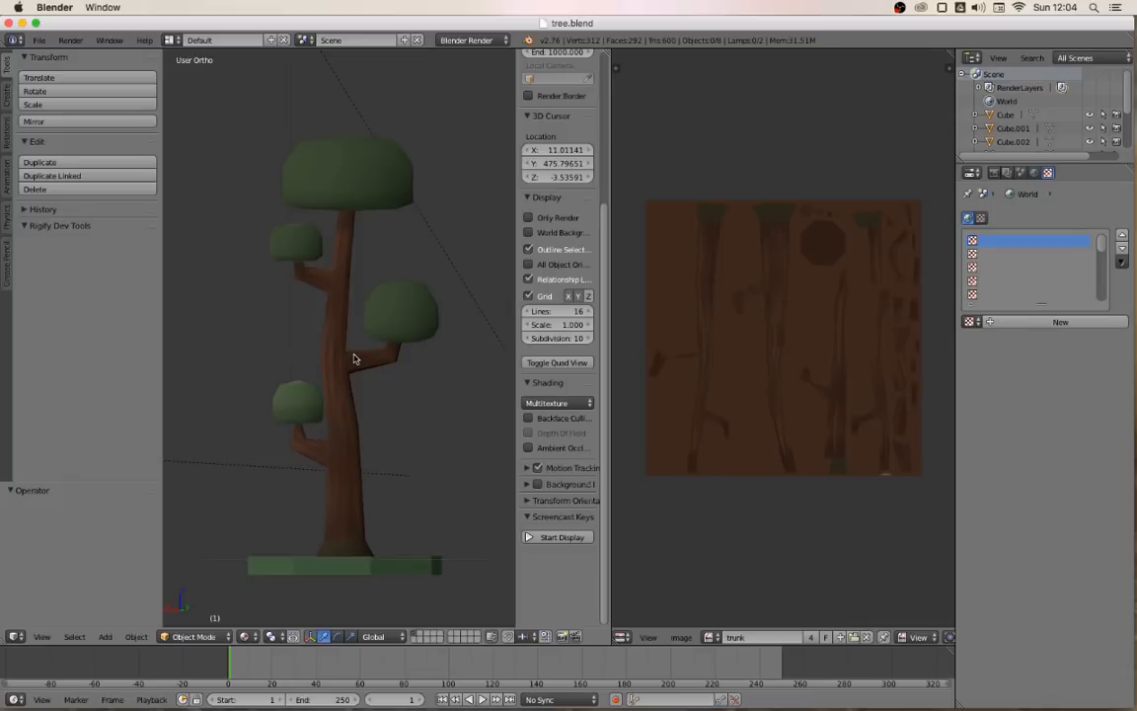
key("KP_4")
key("KP_4")
key("KP_4")
key("KP_4")
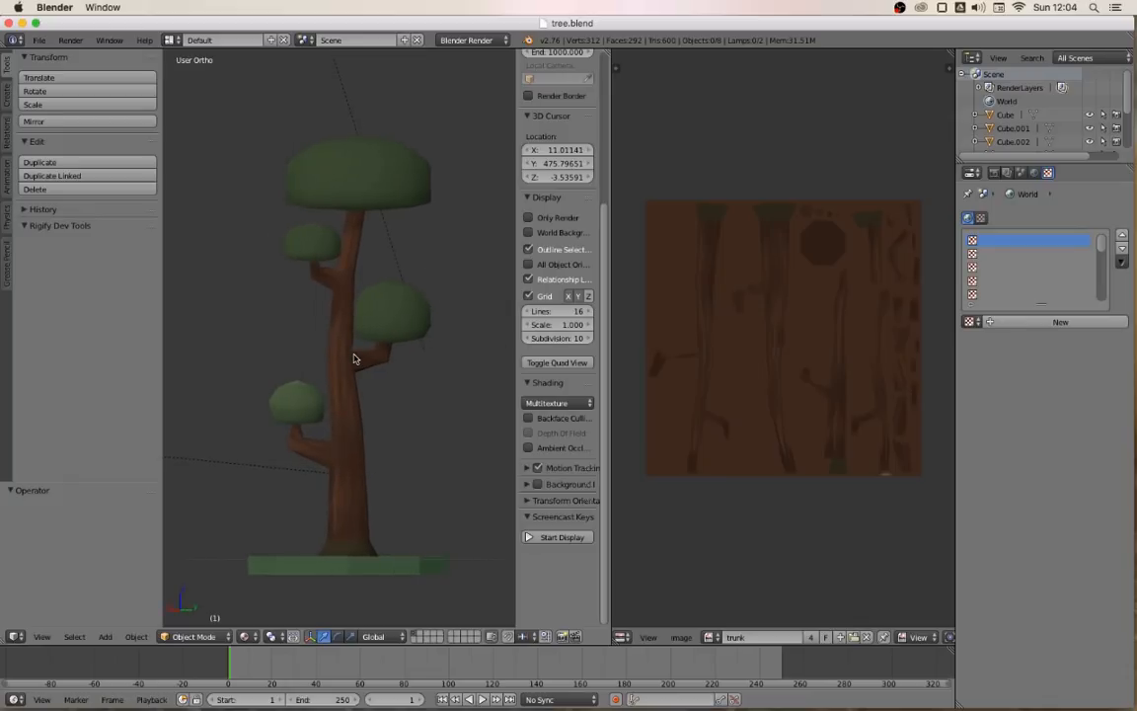
key("KP_4")
key("KP_4")
key("KP_4")
key("KP_4")
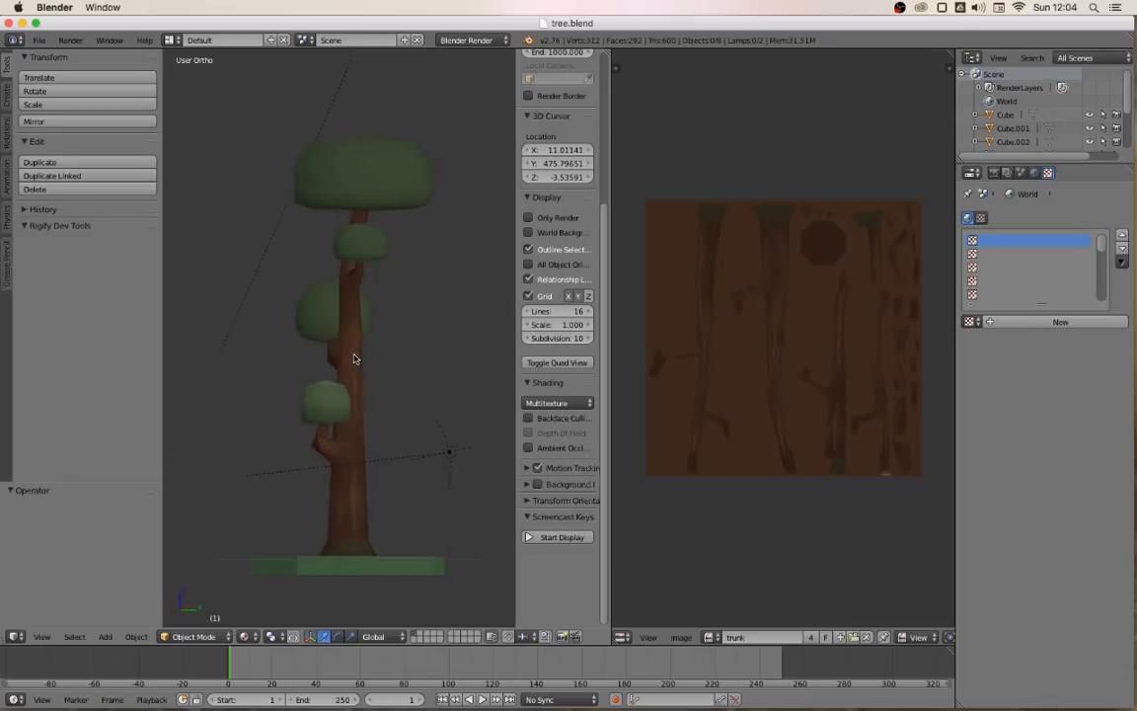
key("KP_4")
key("KP_4")
key("KP_4")
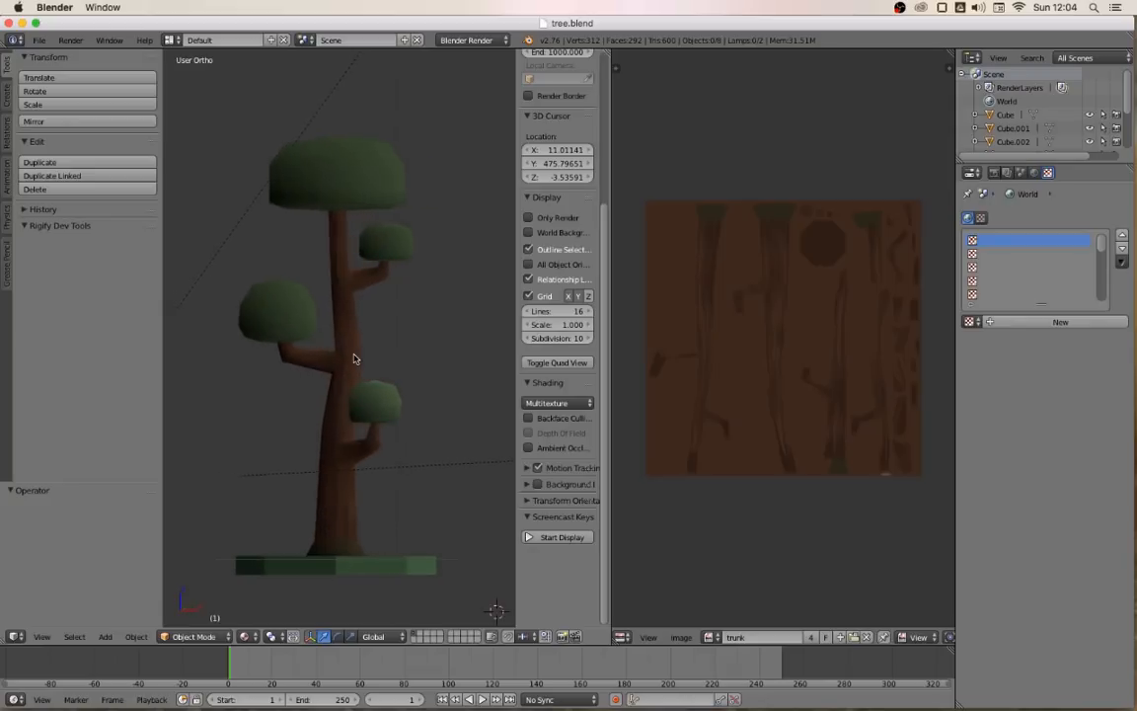
key("KP_4")
key("KP_4")
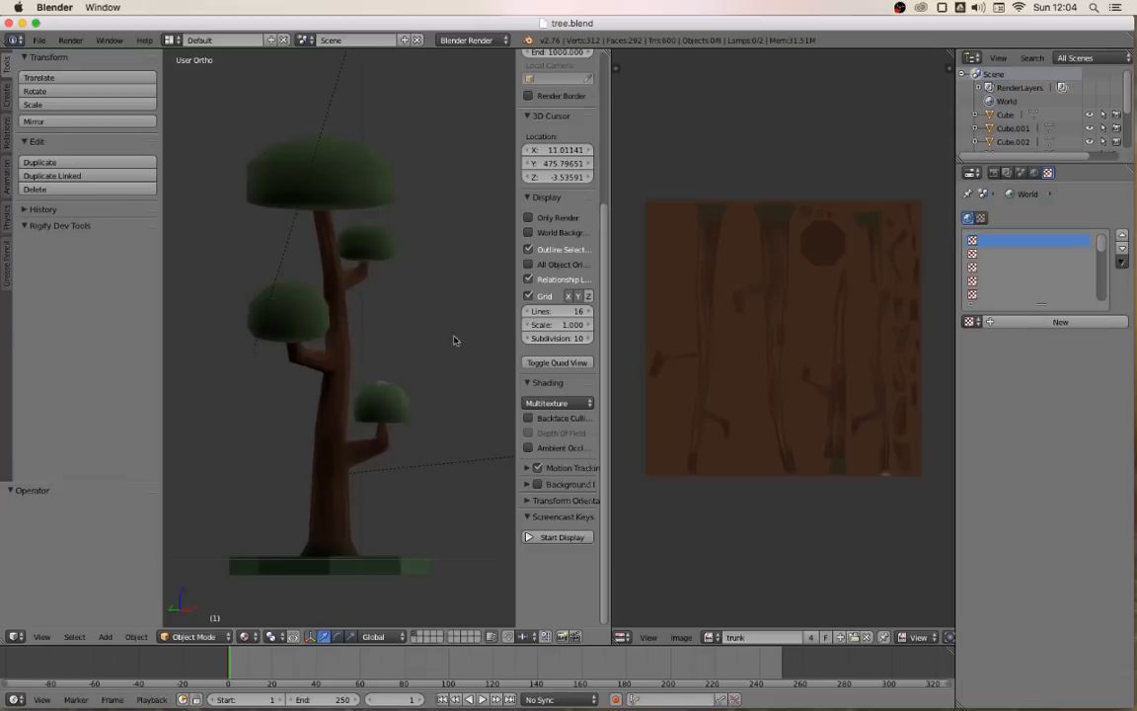
Start a new default scene and turn on the Screencast Keys display in the 3D view
left_click(40, 40)
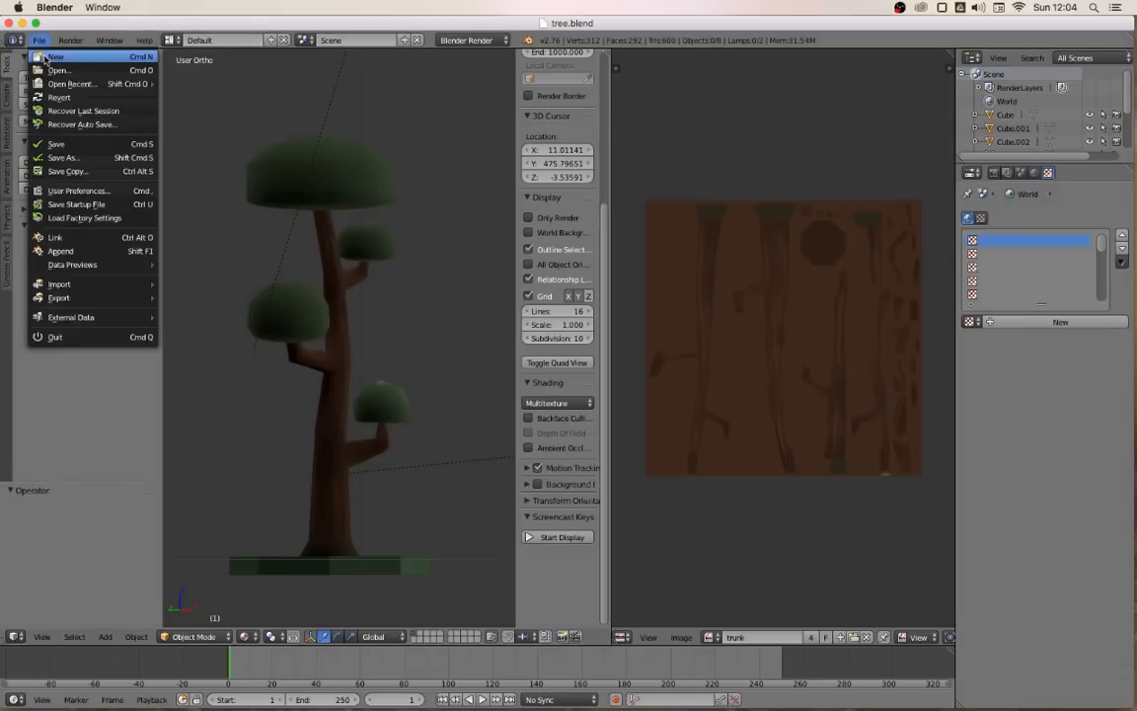
left_click(44, 57)
key("Return")
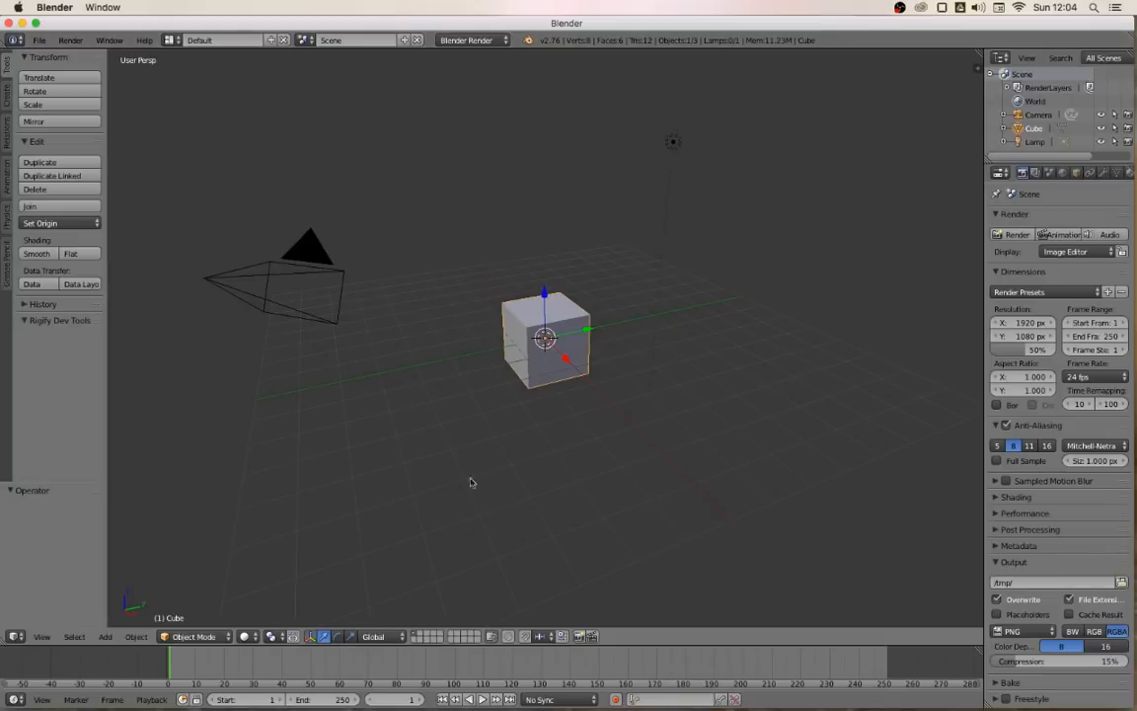
key("n")
scroll(918, 582, "down", 5)
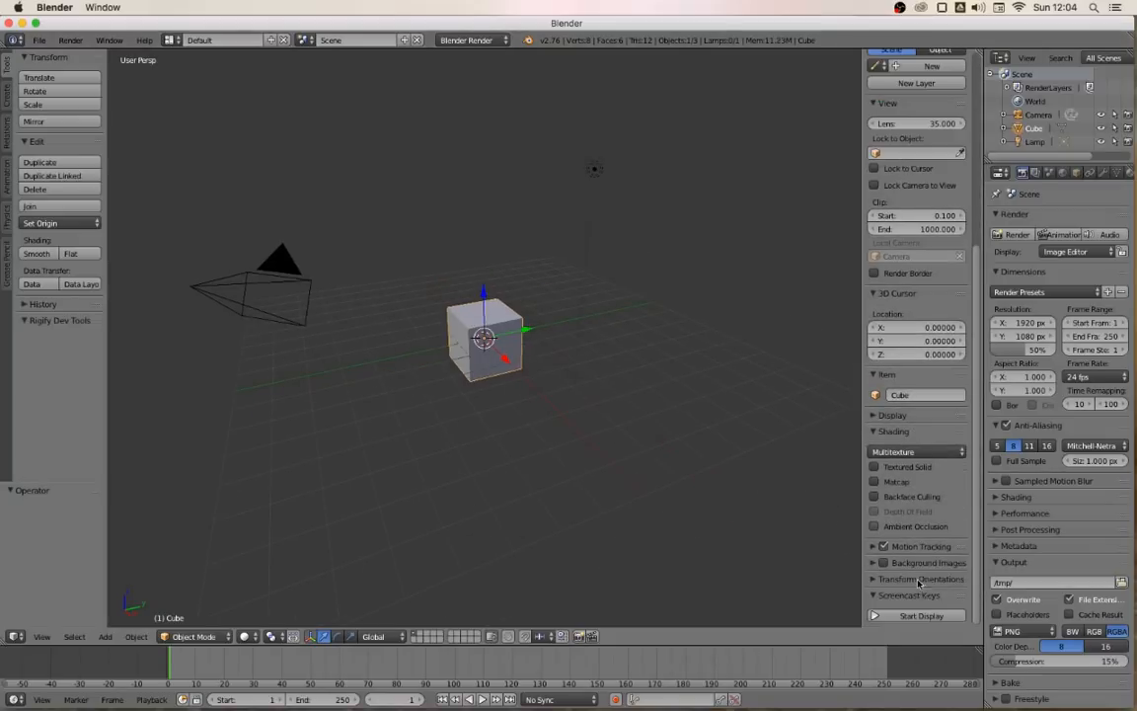
left_click(918, 614)
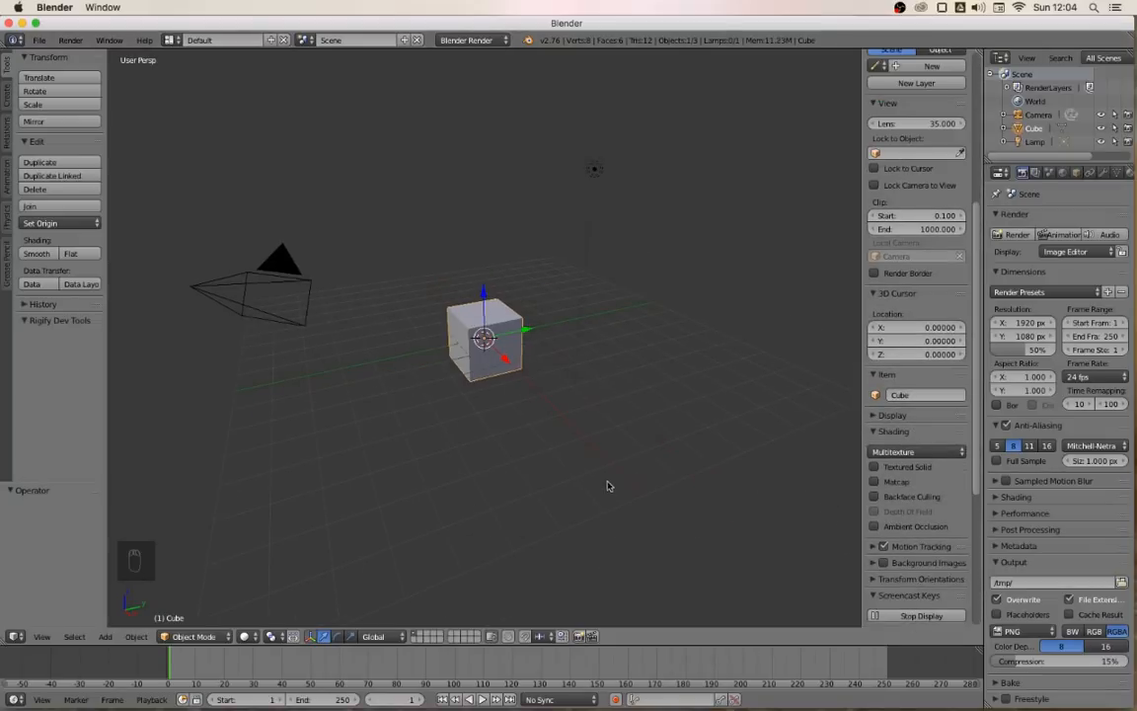
Replace the default cube with a mesh cylinder that has 8 vertices
key("x")
left_click(489, 386)
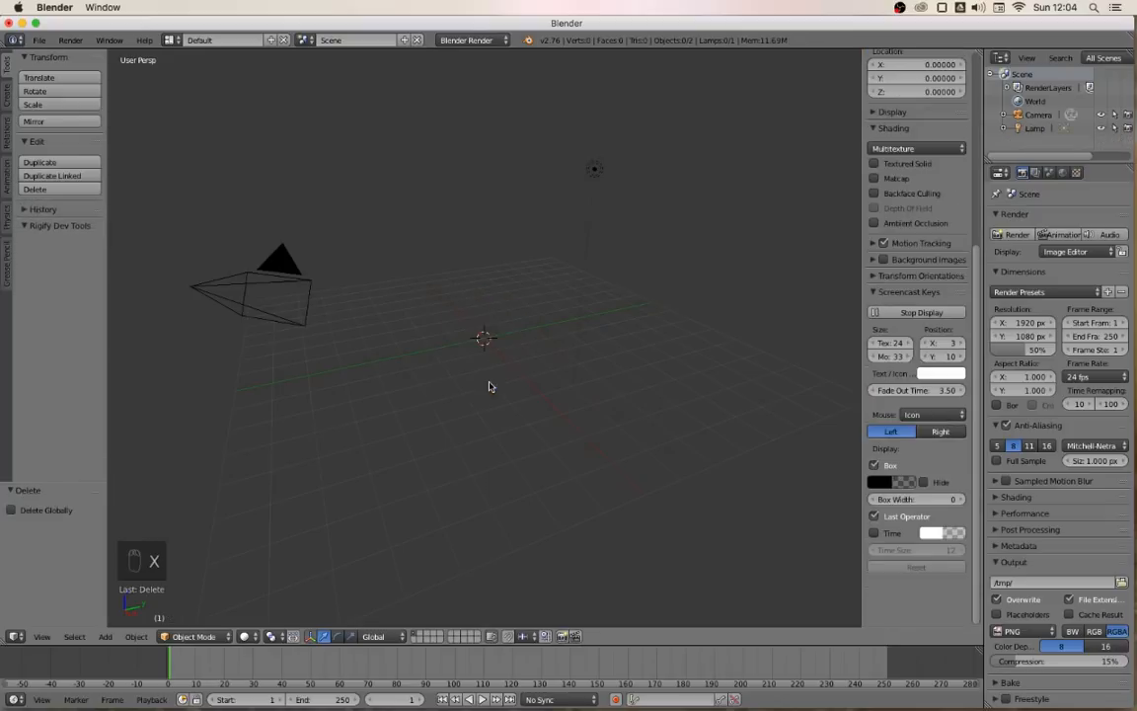
key("shift+a")
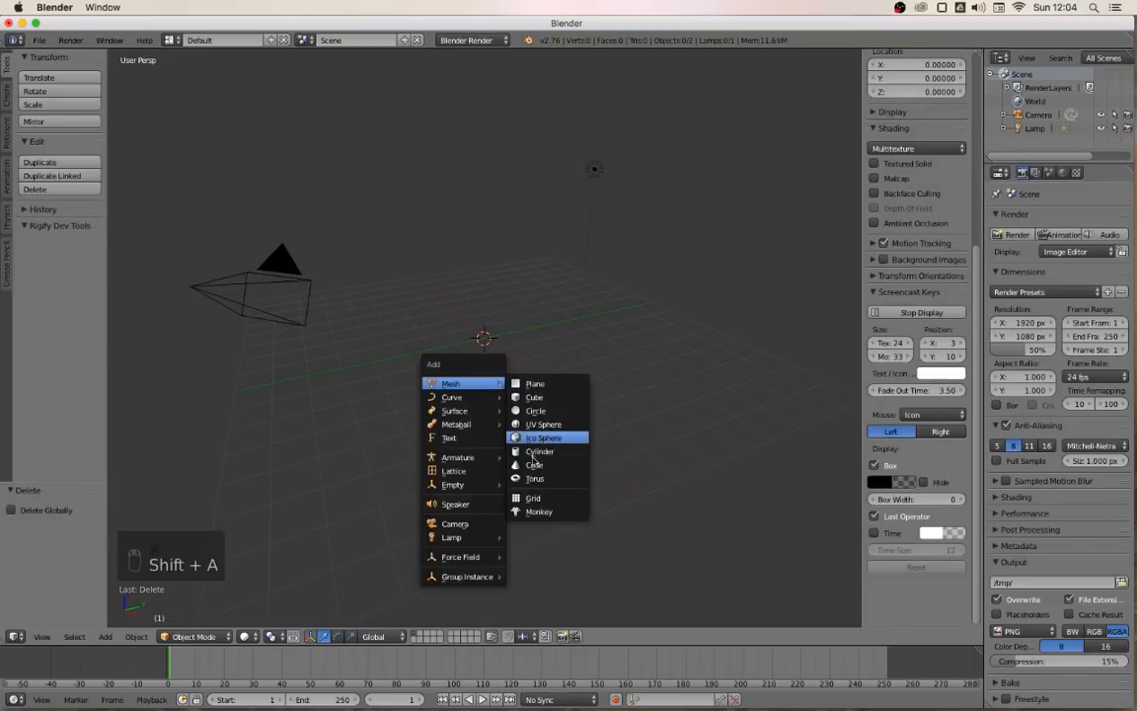
left_click(538, 451)
key("F6")
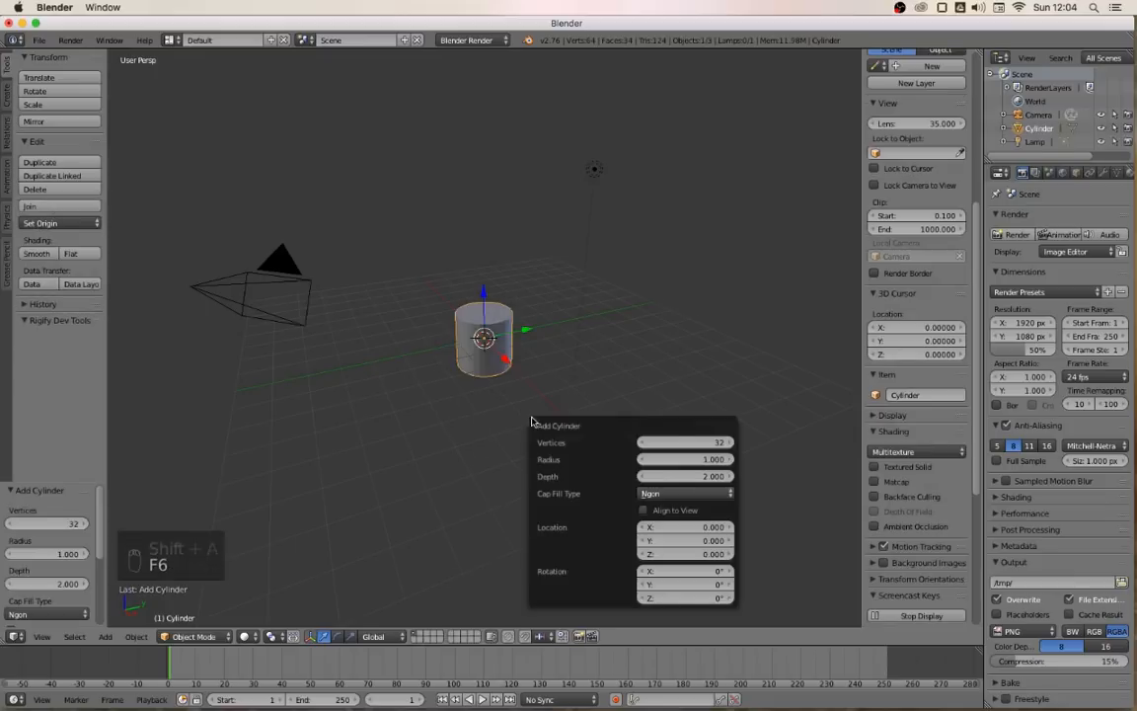
left_click(680, 443)
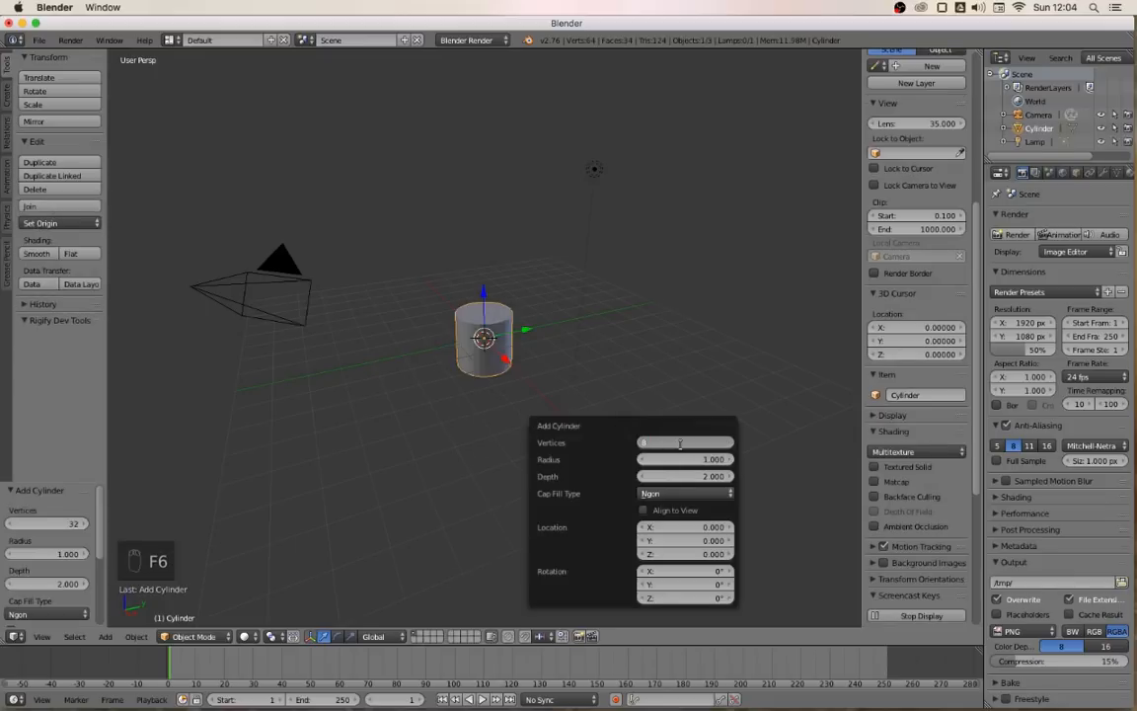
type("8")
key("Return")
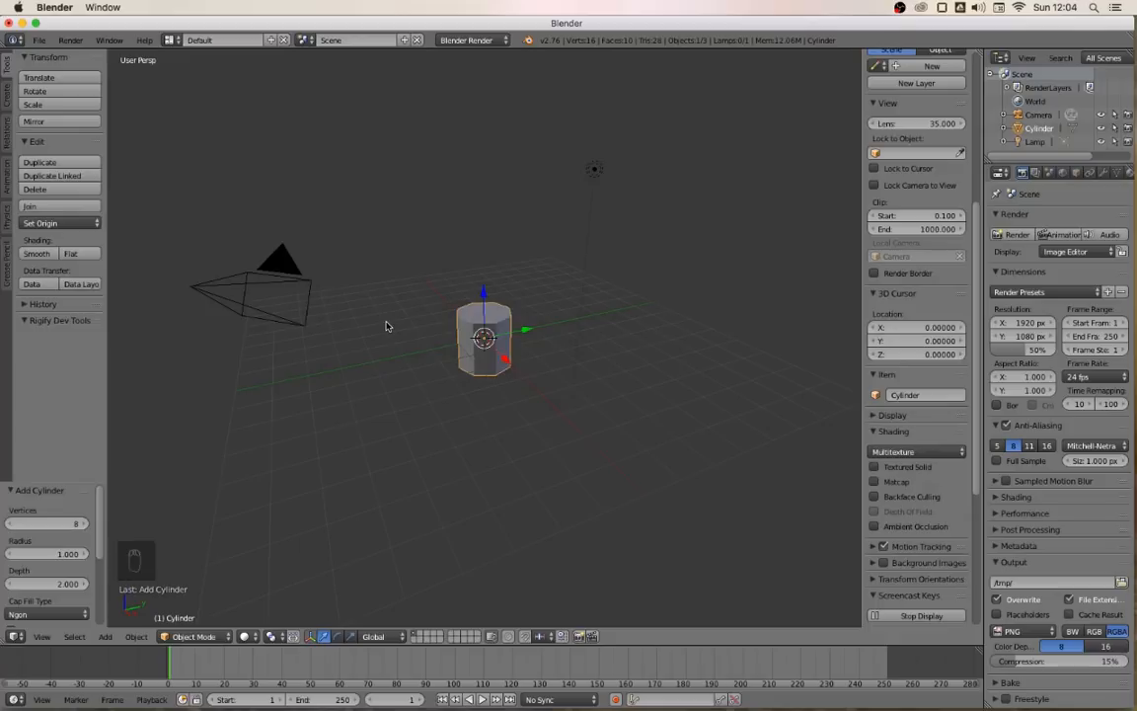
In front orthographic view, raise the cylinder along Z until its base sits roughly on the ground line
key("KP_5")
key("KP_1")
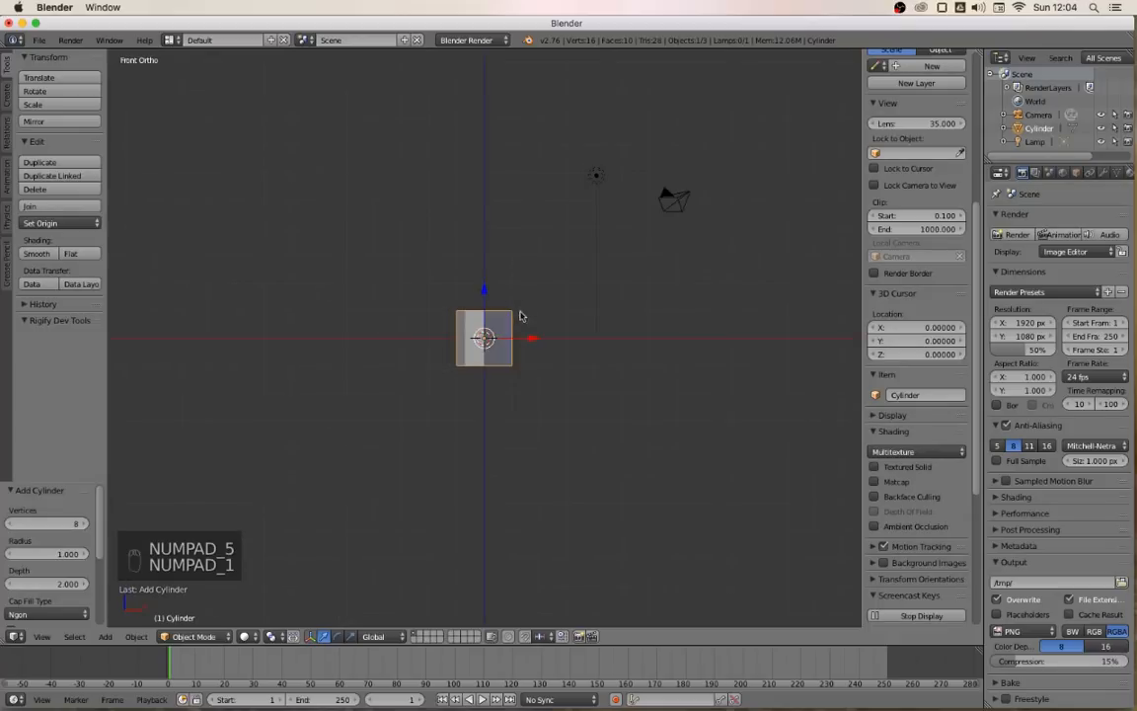
middle_click_drag(481, 342, 414, 546, "shift")
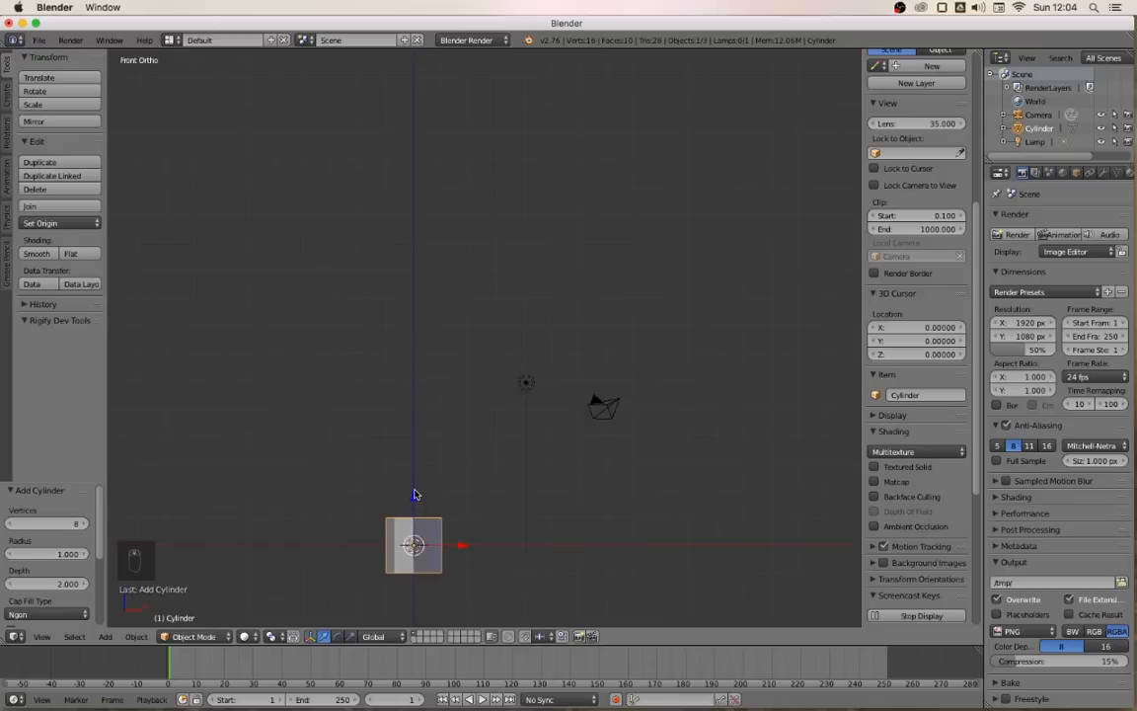
middle_click_drag(414, 493, 414, 469, "shift")
Raise the cylinder's top face about 13 units along Z and scale it to 0.617 to form a tapered trunk
key("Tab")
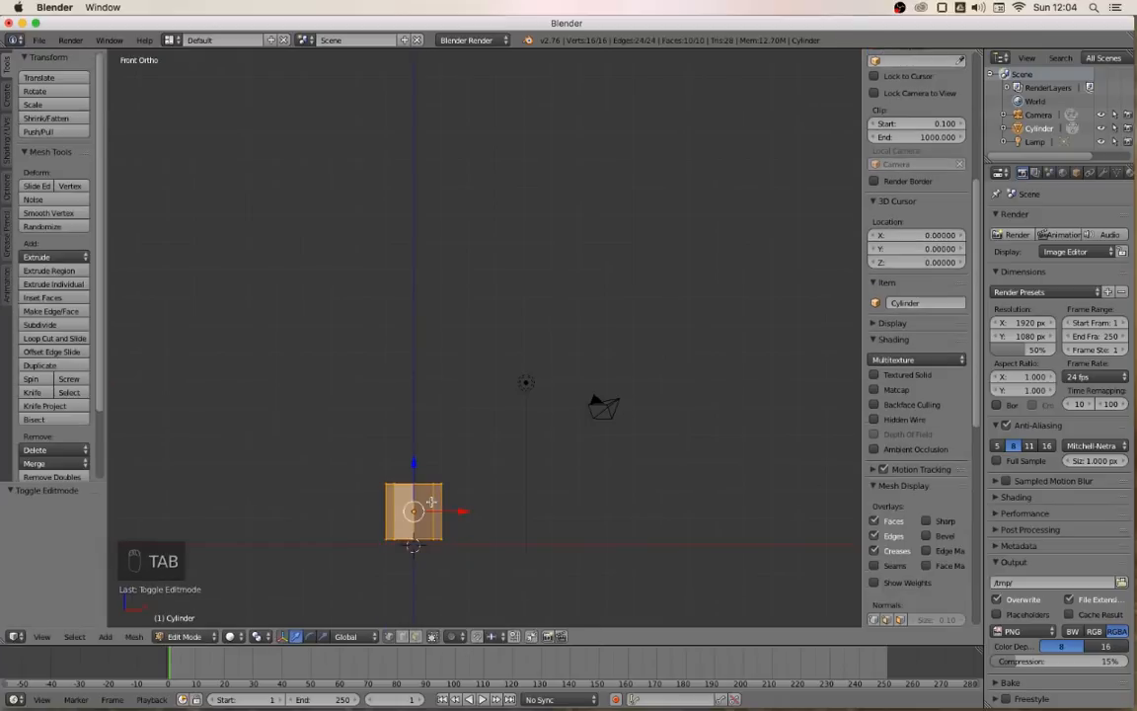
key("ctrl+Tab")
left_click(410, 483)
key("a")
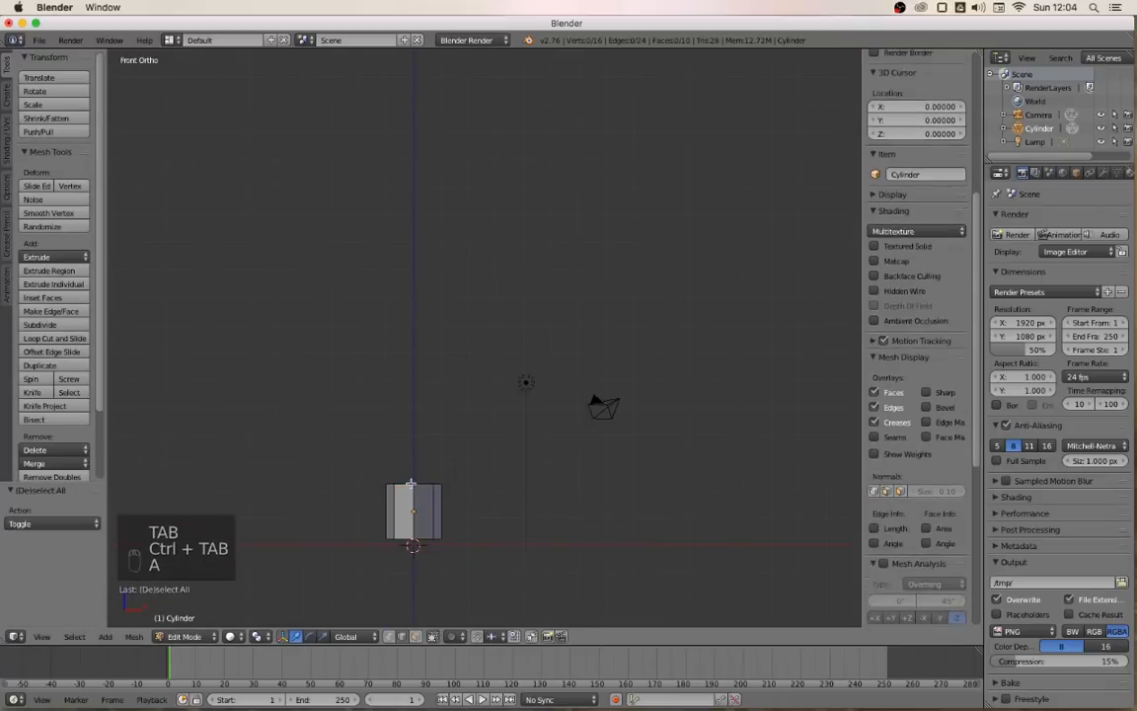
right_click(411, 484)
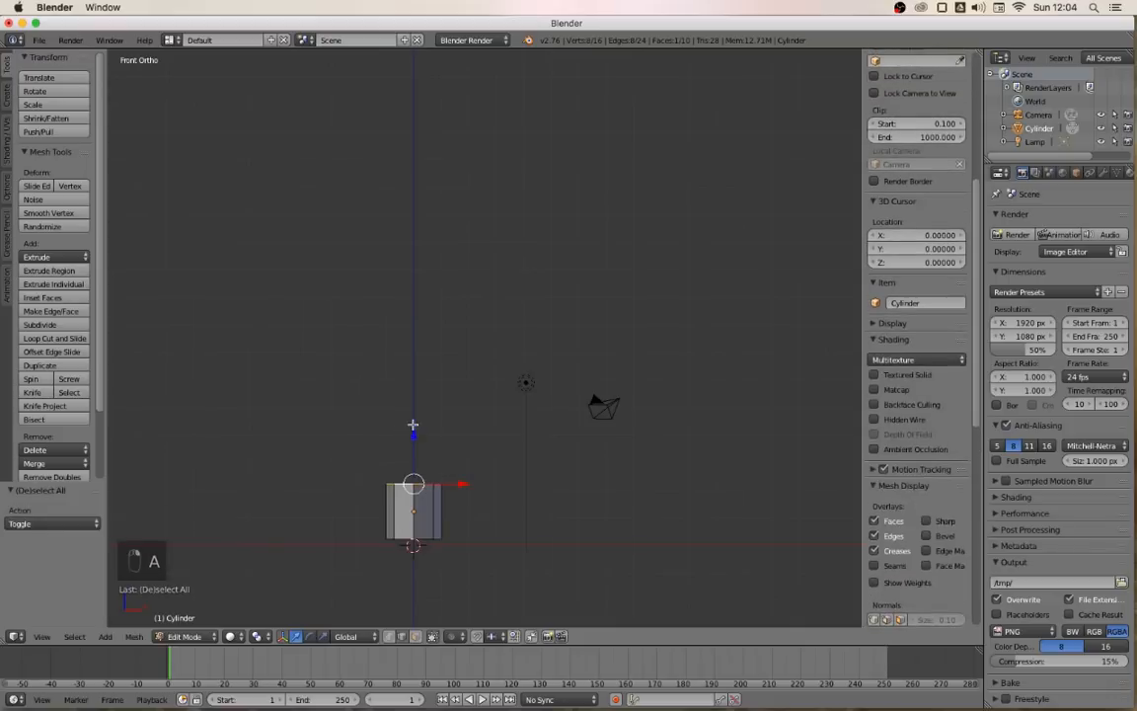
key("e")
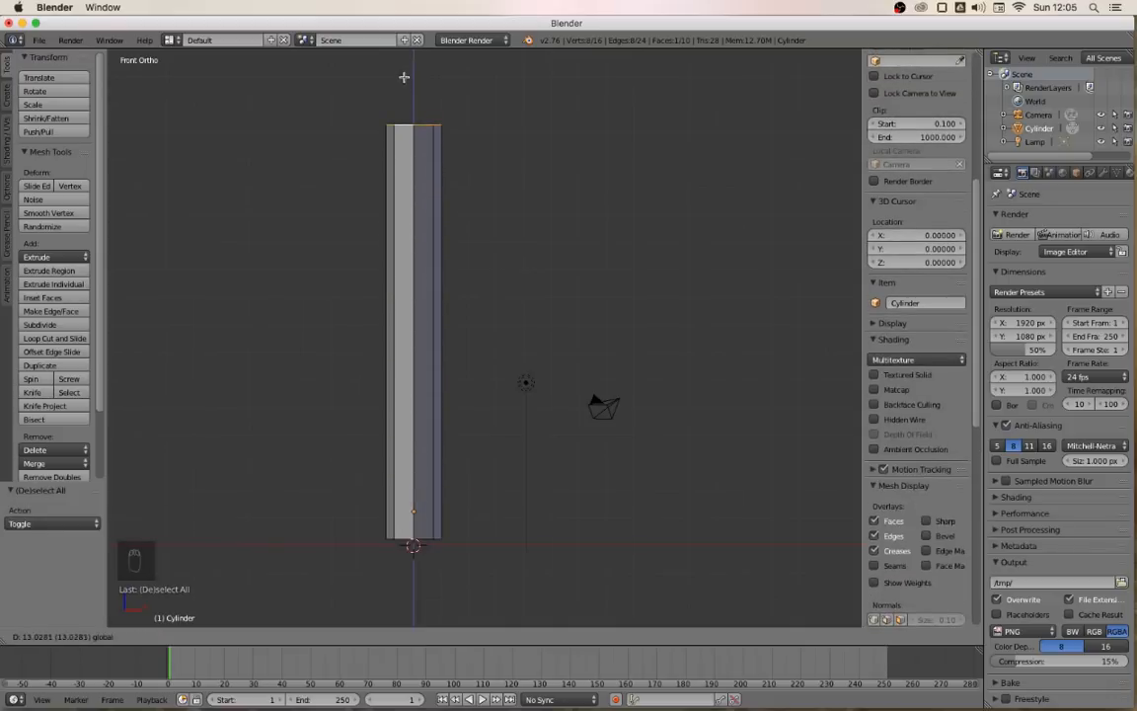
left_click(404, 77)
key("s")
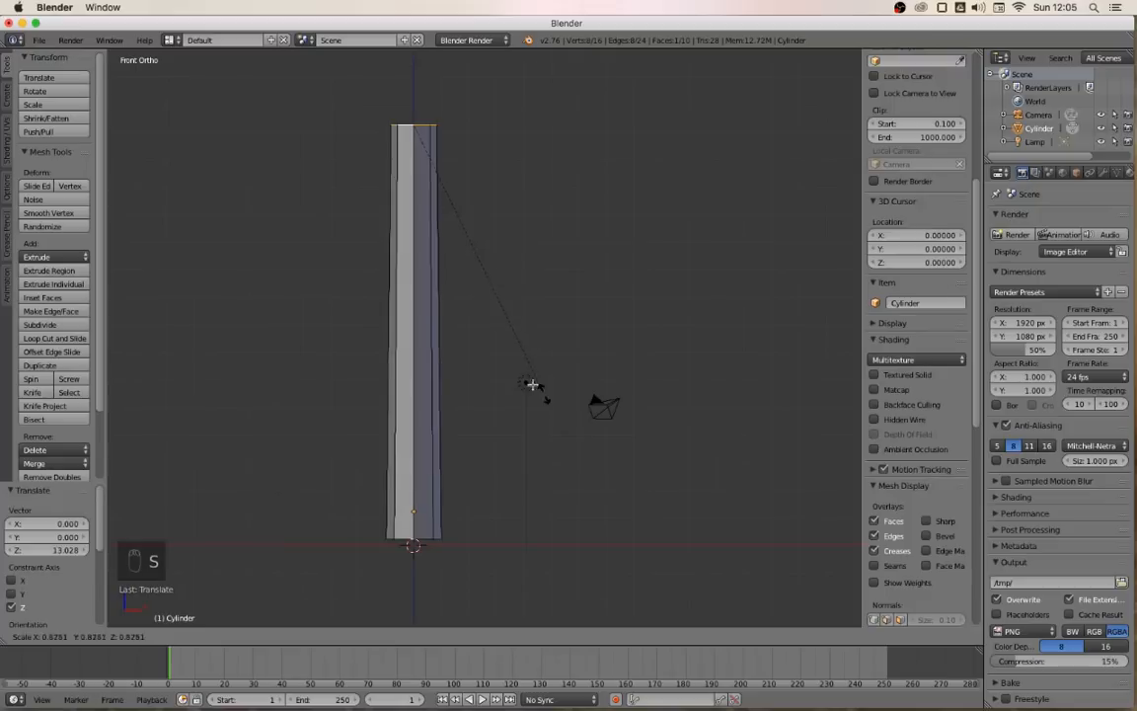
left_click(485, 336)
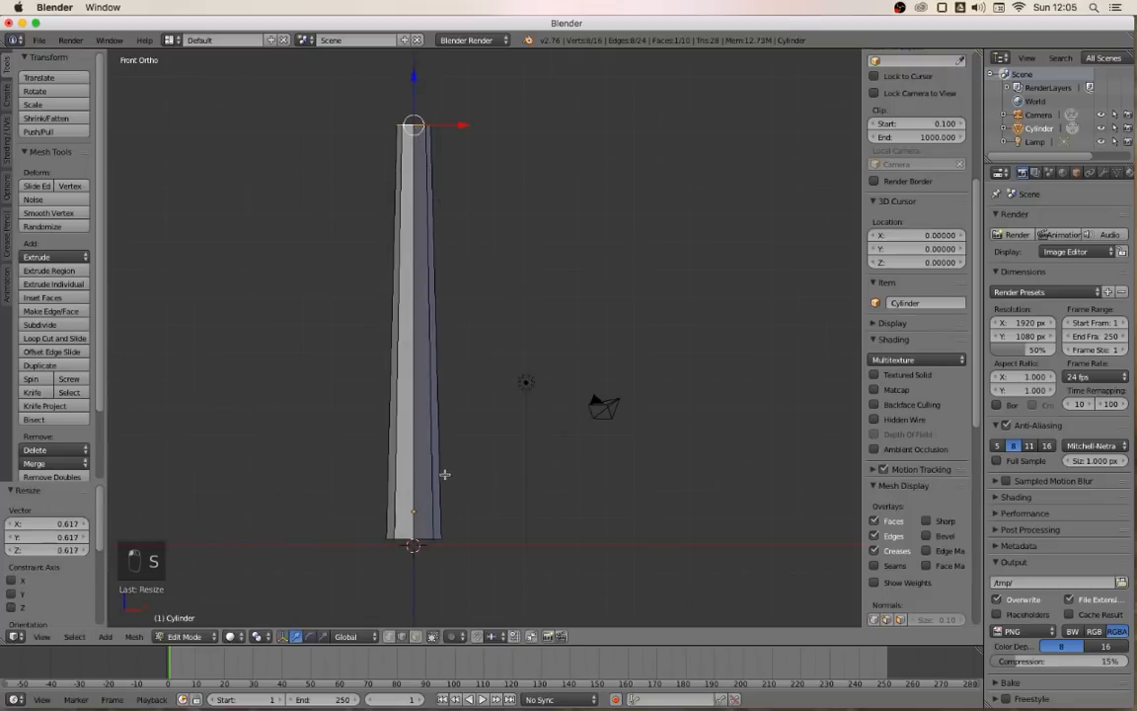
Add a loop cut near the trunk's base and flare the bottom ring outward by a scale of 1.349
key("ctrl+r")
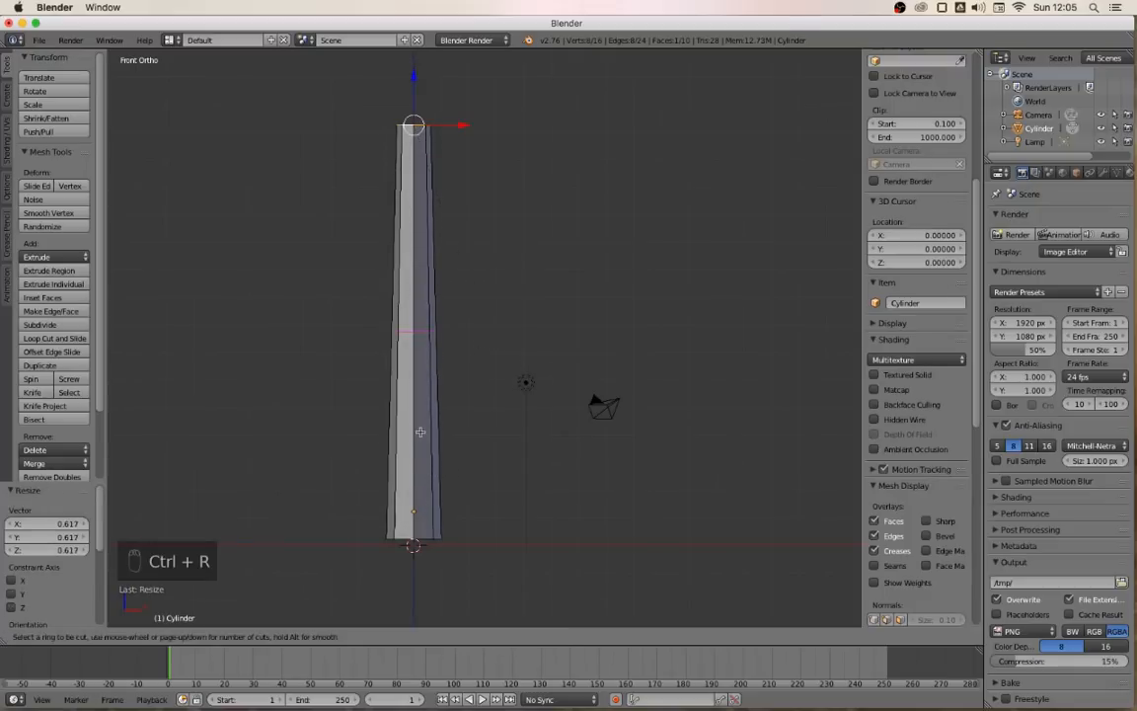
left_click(419, 435)
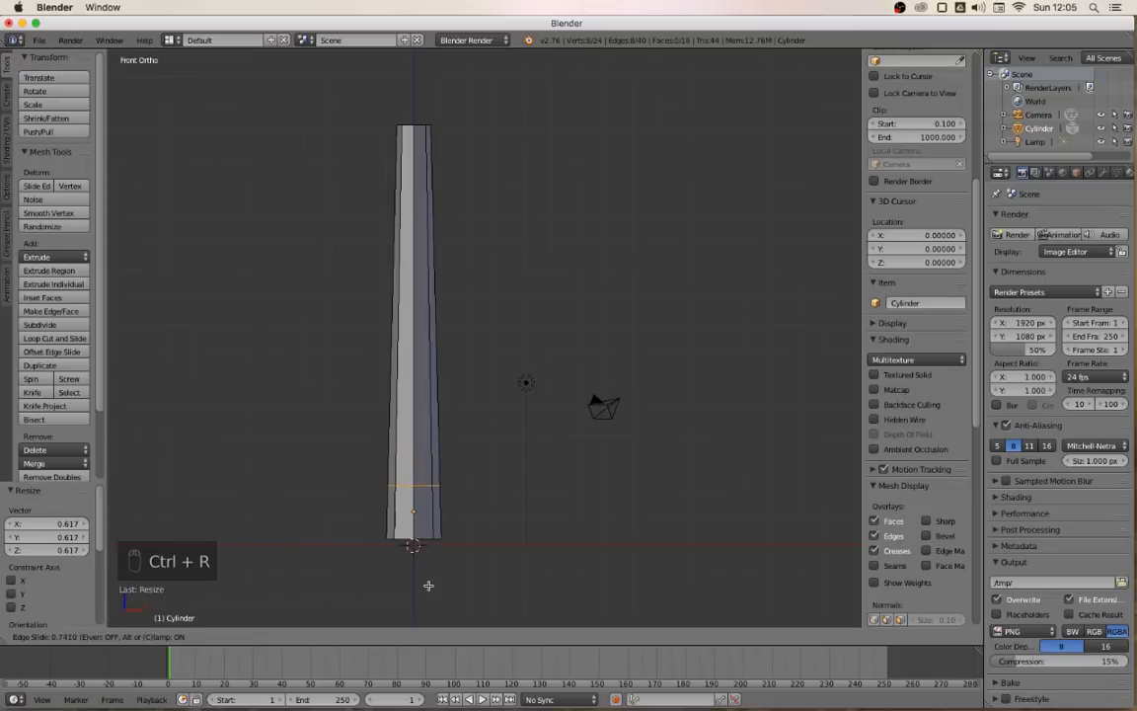
left_click(436, 548)
key("a")
right_click(425, 539, "alt")
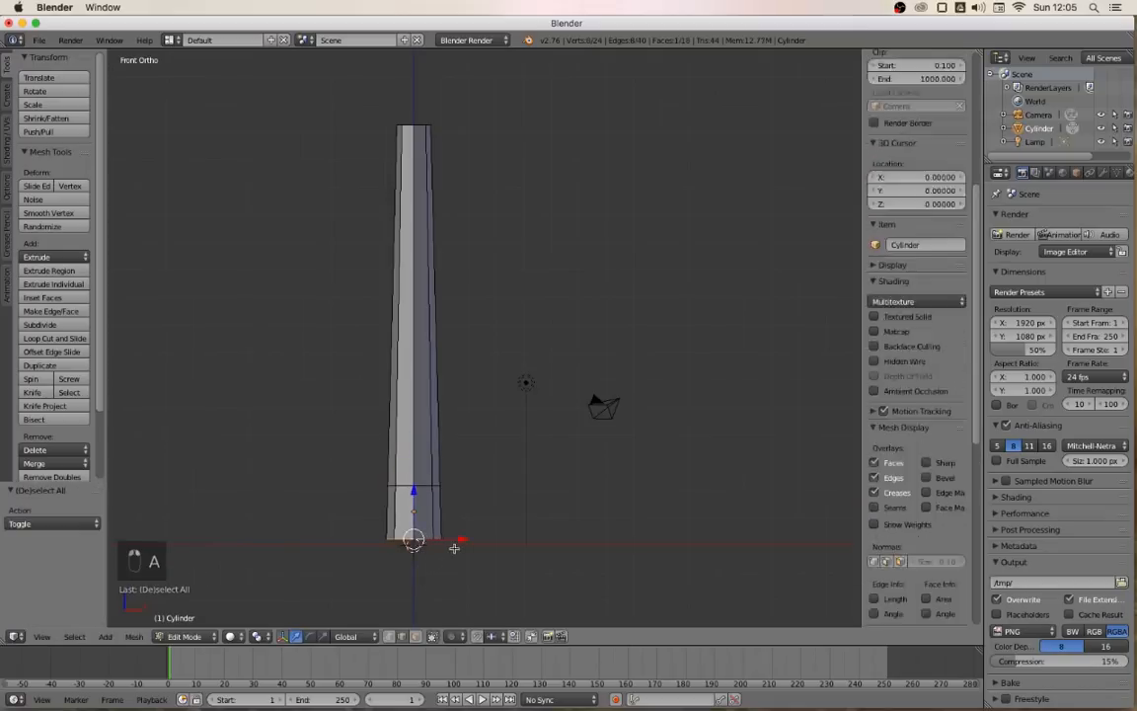
key("s")
left_click(479, 549)
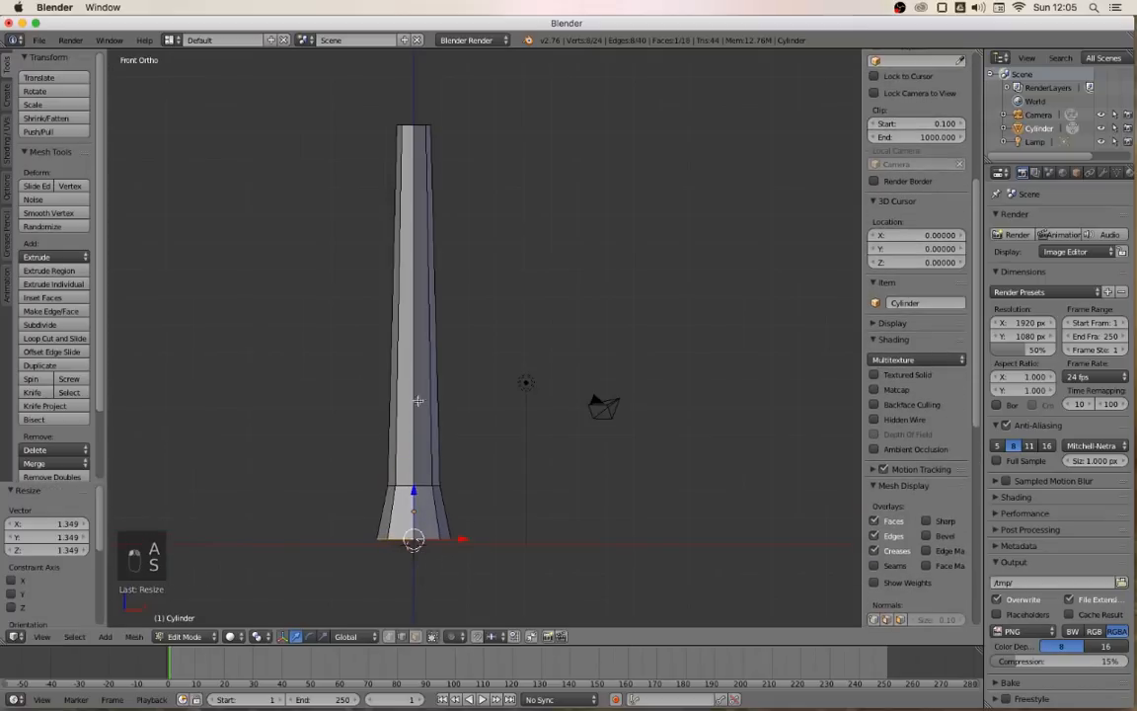
Add two closely spaced loop cuts around the middle of the trunk, the second one just below the first
key("ctrl+r")
left_click(401, 342)
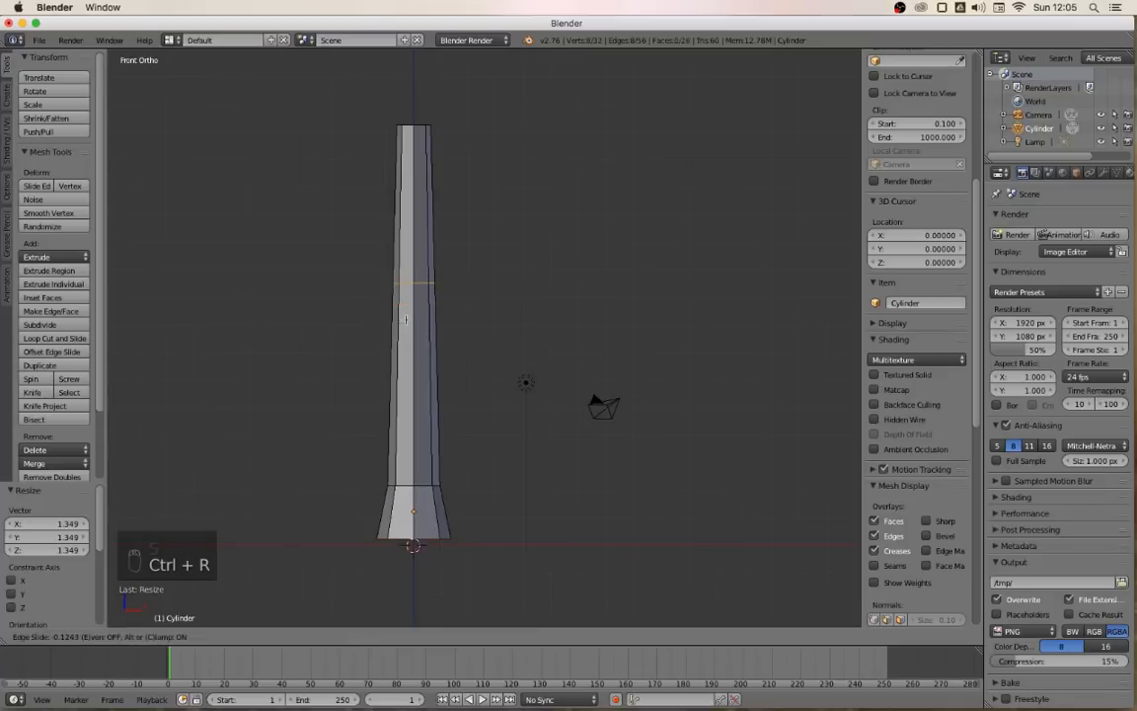
left_click(407, 331)
key("ctrl+r")
left_click(423, 358)
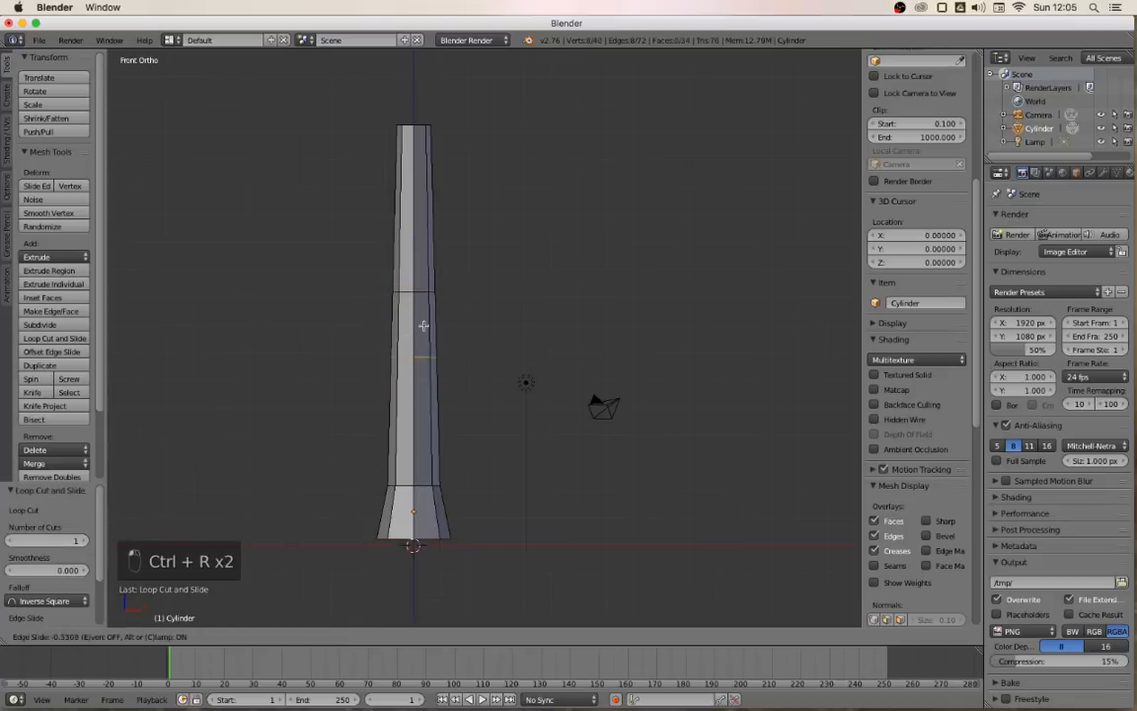
left_click(424, 288)
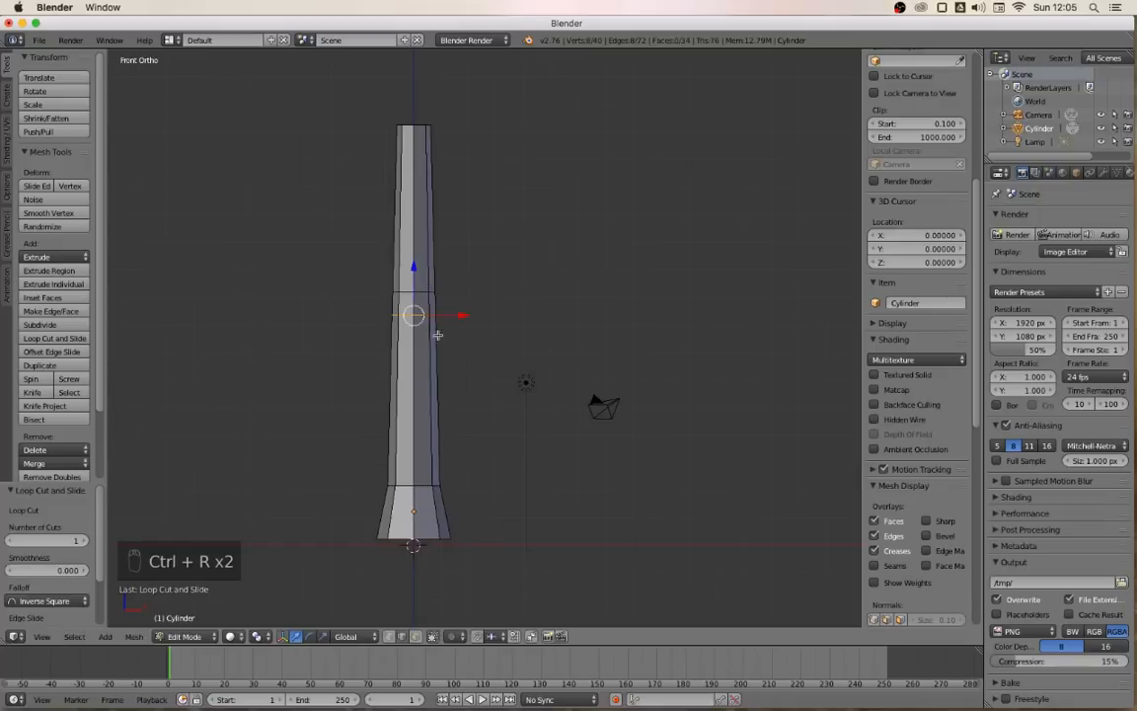
In right orthographic view, slide the centre vertex of the upper middle loop upward along its edge by a factor of 0.064
key("KP_3")
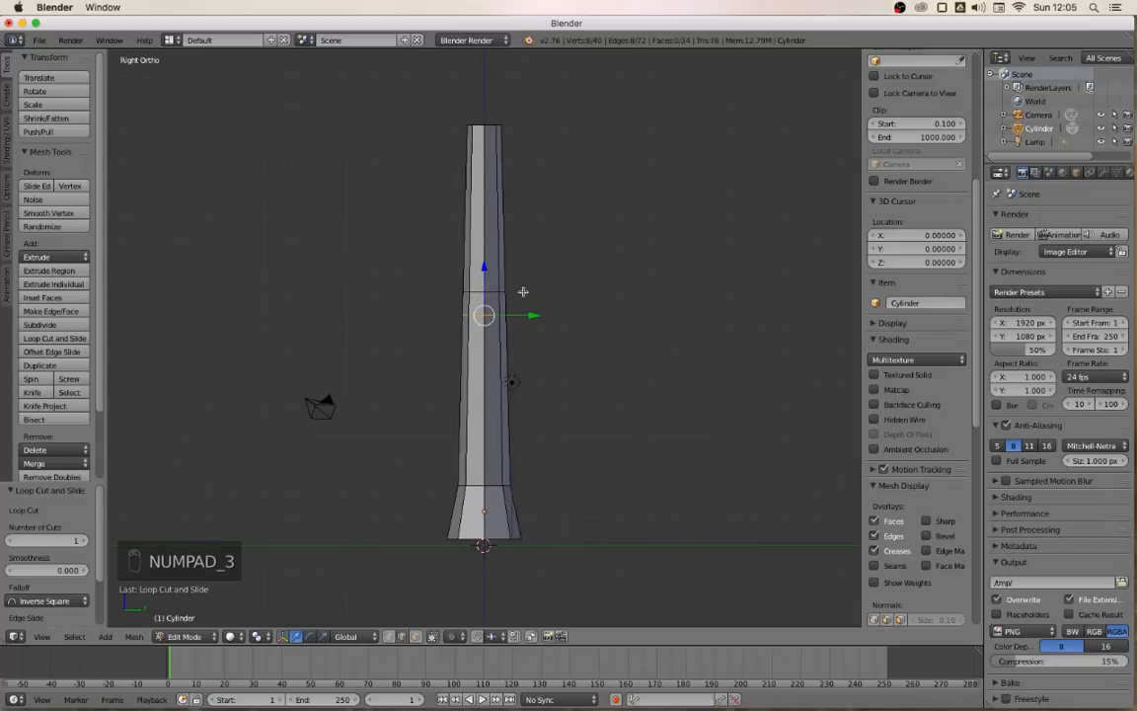
scroll(524, 291, "up", 4)
key("ctrl+Tab")
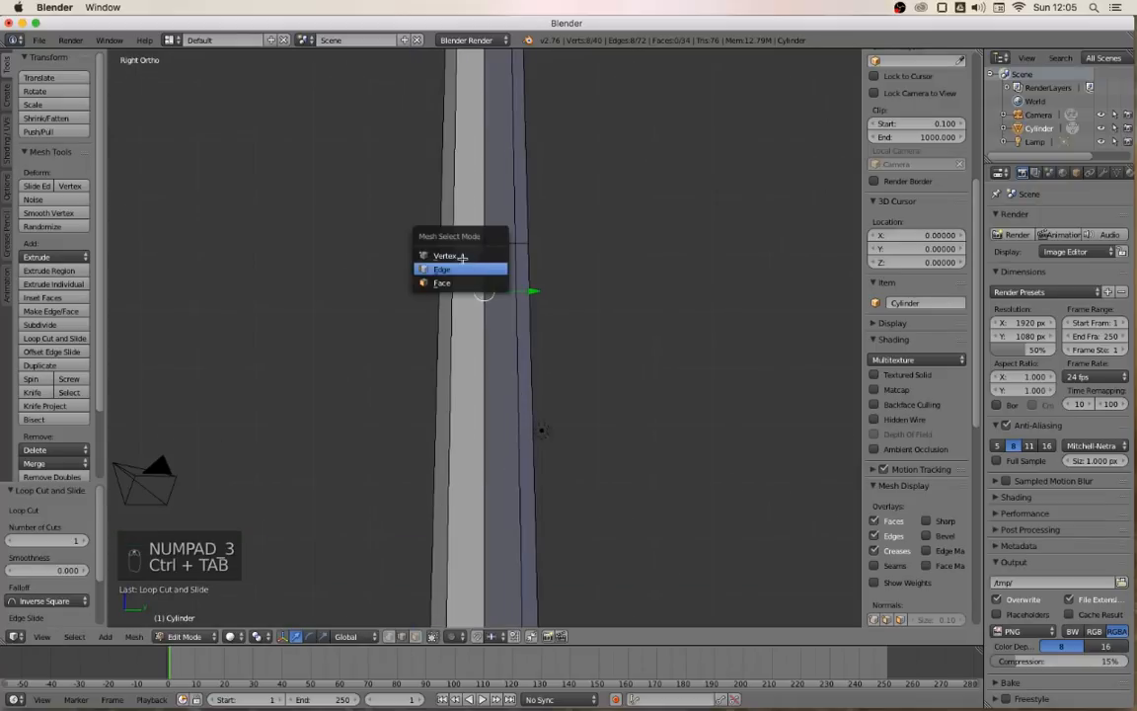
left_click(494, 252)
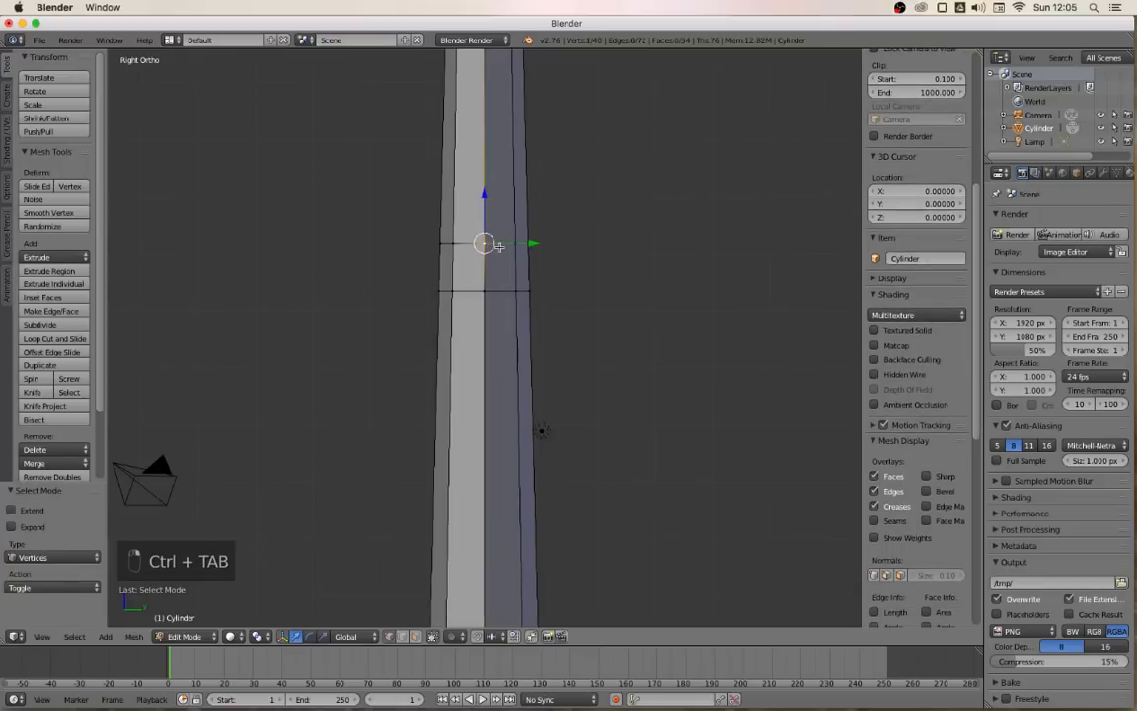
key("g")
key("g")
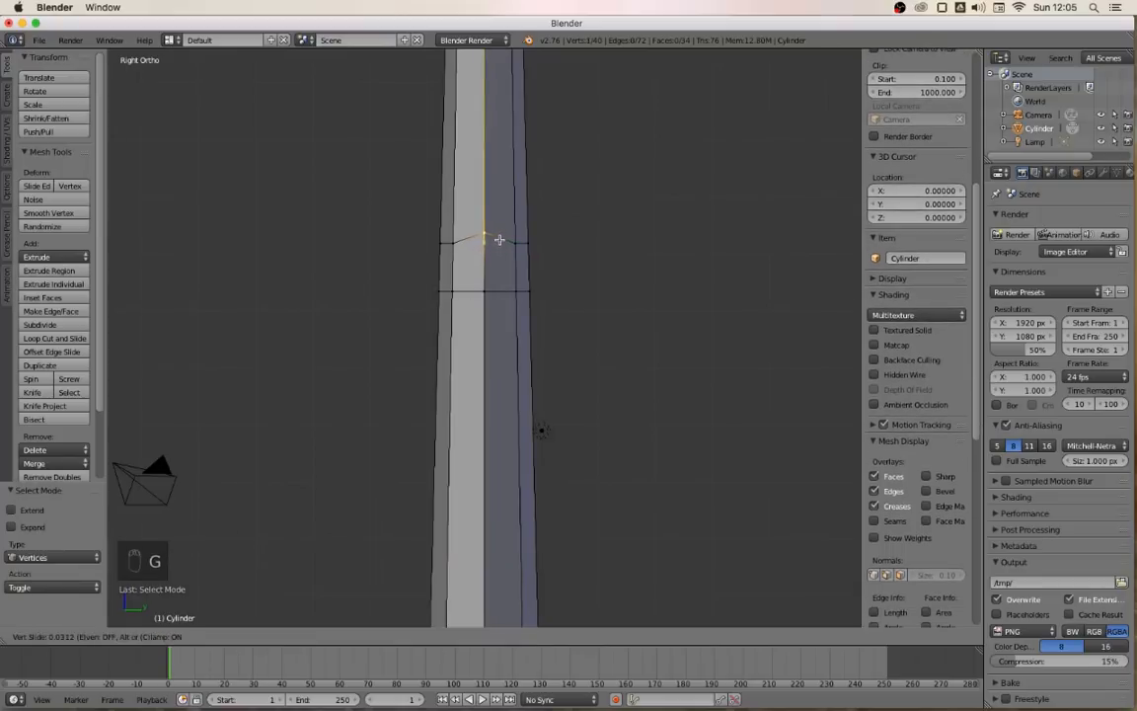
left_click(500, 235)
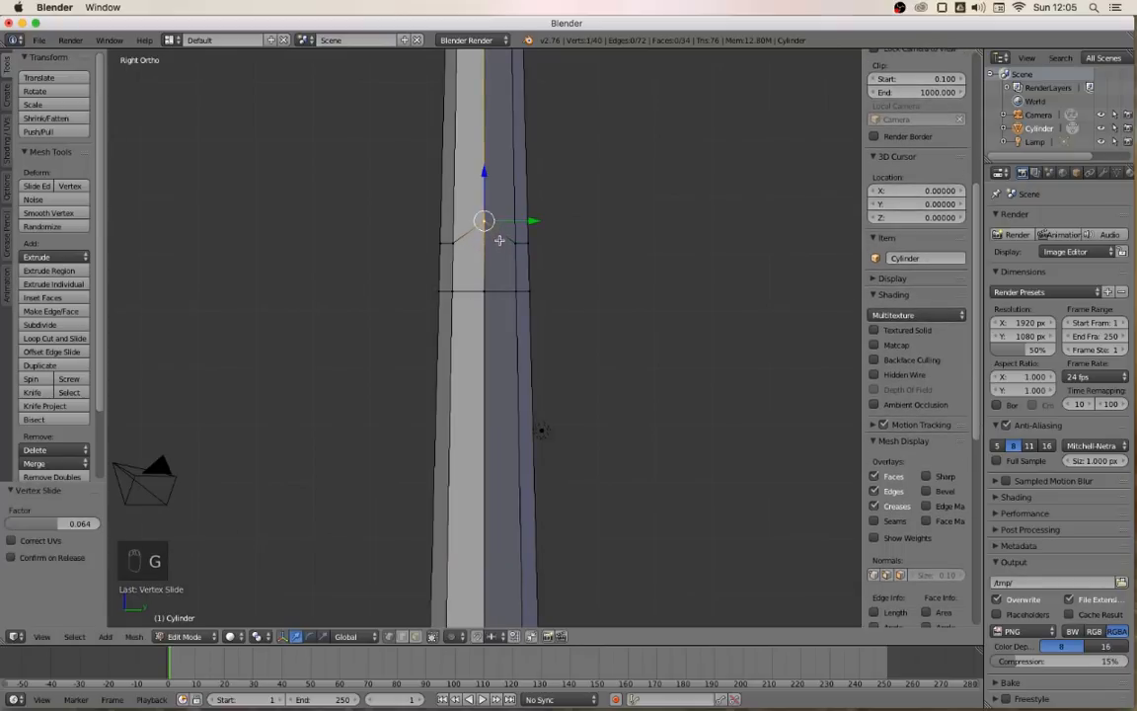
Move the centre vertex of the trunk's lower middle loop down about 0.308 units along Z
right_click(482, 291)
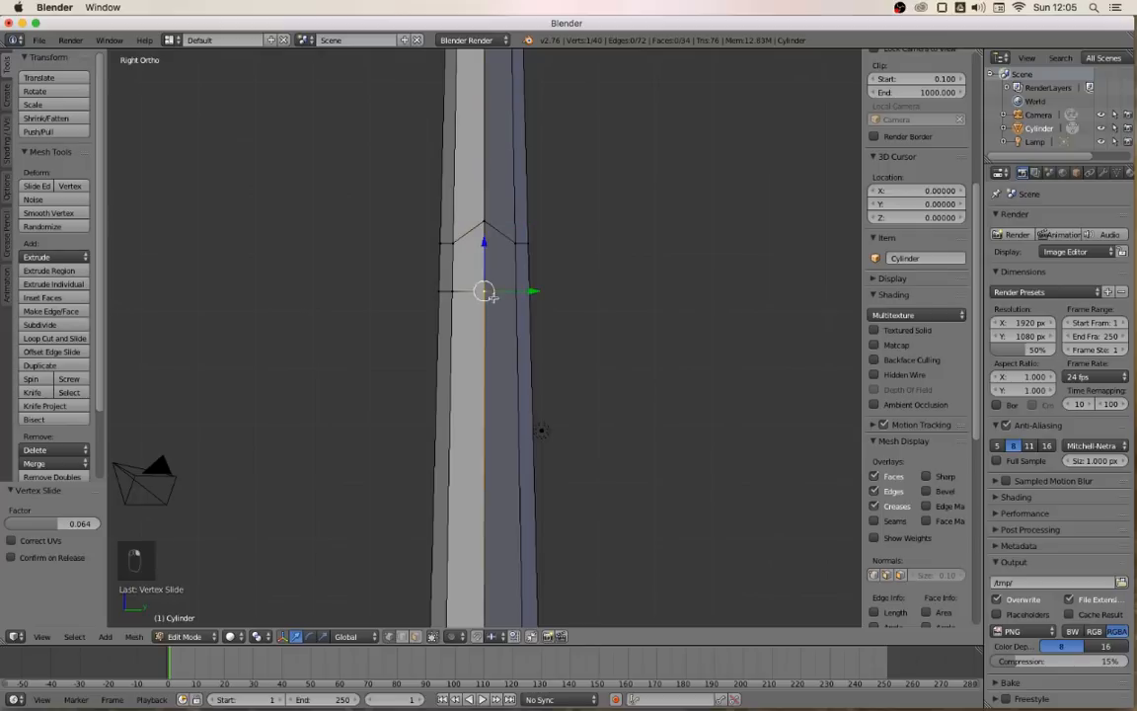
key("g")
left_click(493, 314)
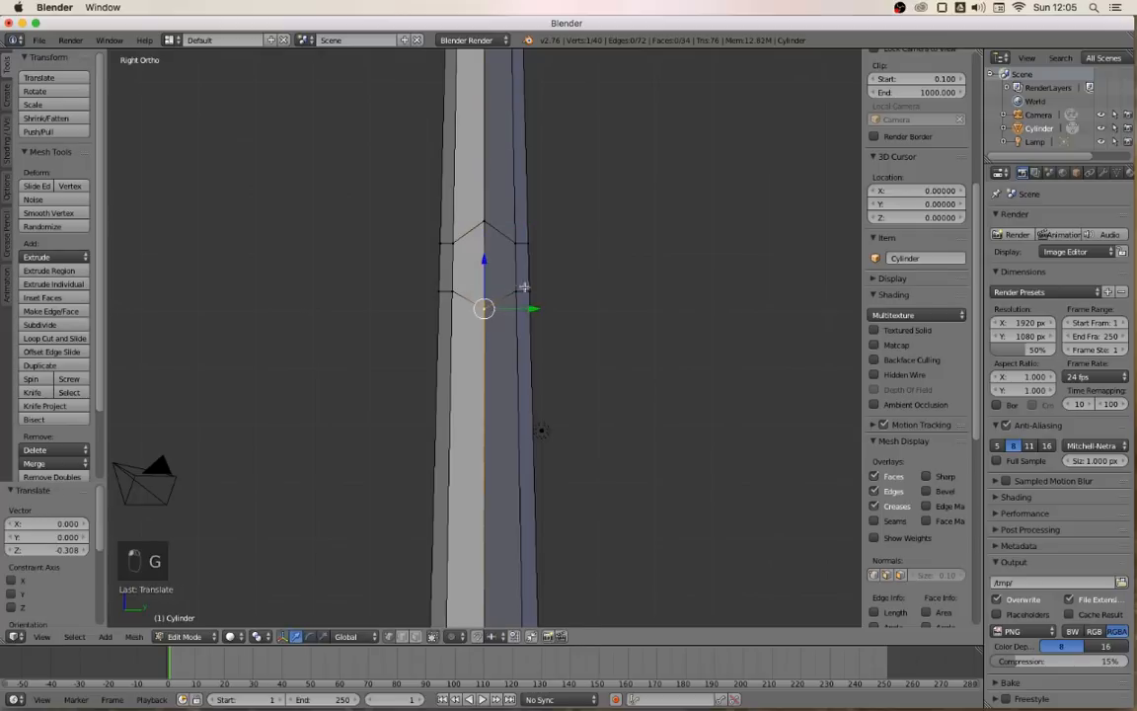
Select the two faces forming the hexagon on the trunk and extrude them outward about 2.94 units in front view
key("ctrl+Tab")
left_click(462, 314)
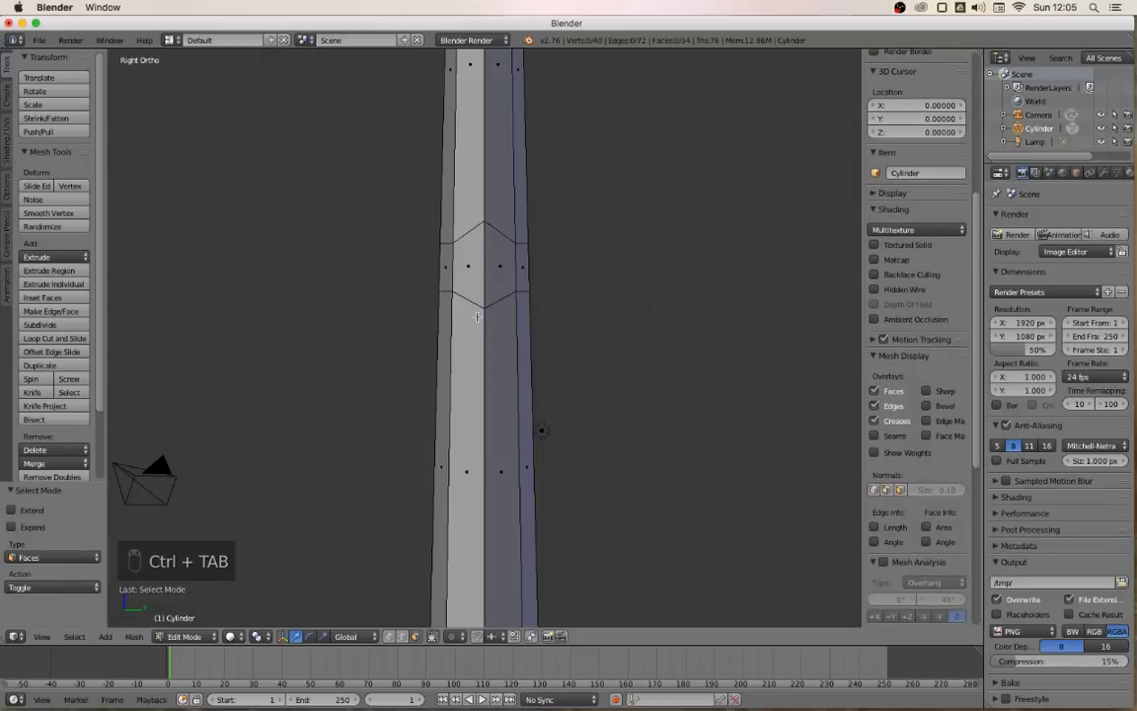
right_click(500, 264)
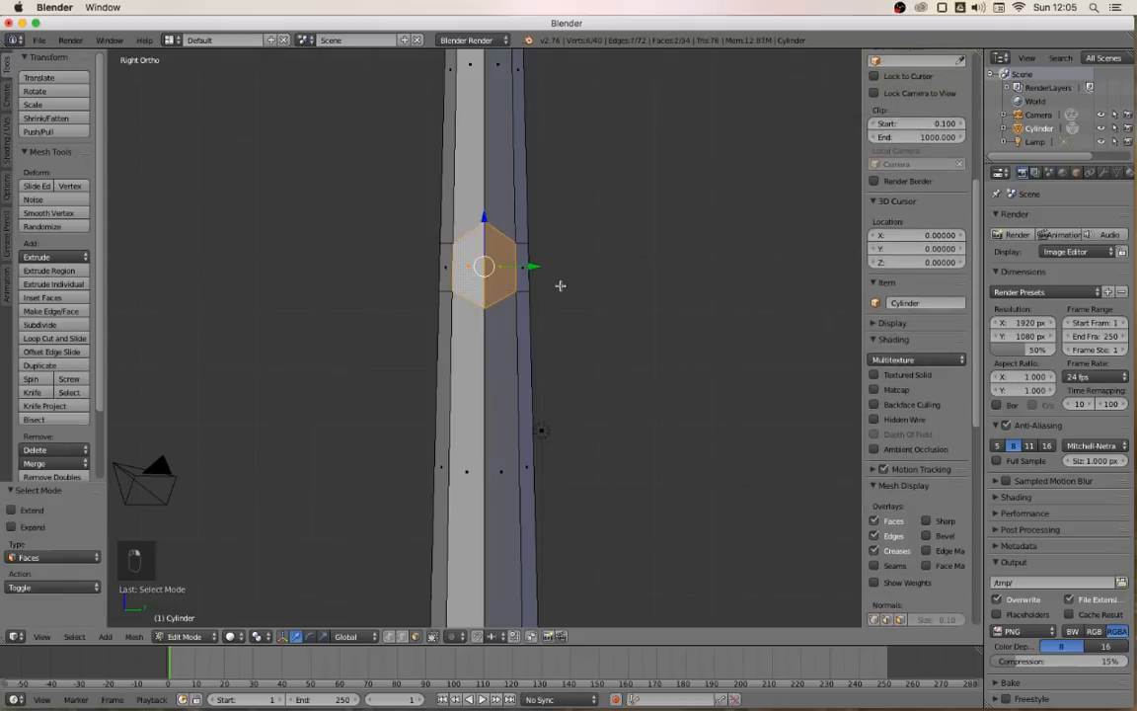
key("KP_1")
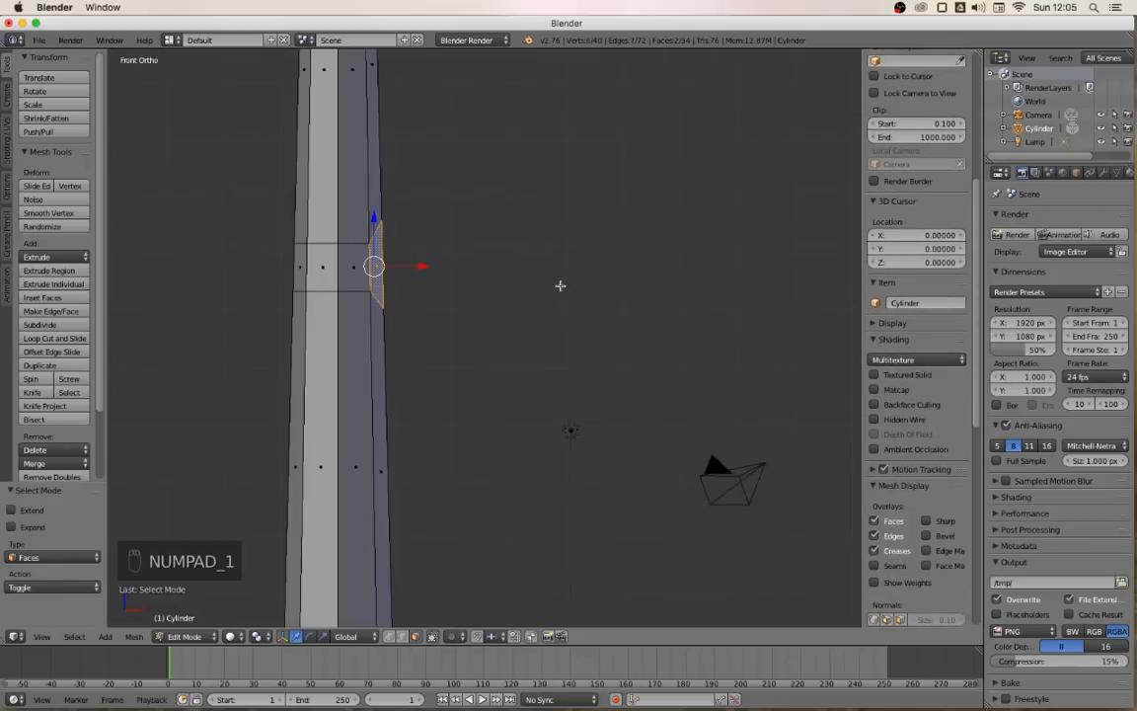
key("e")
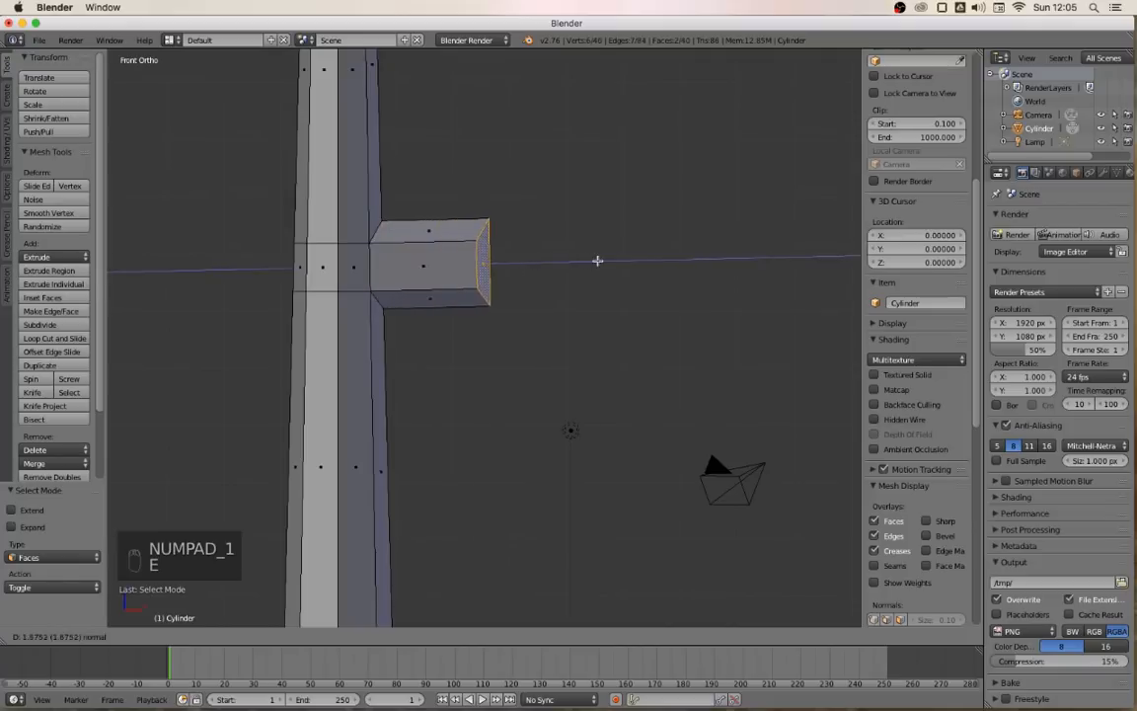
left_click(647, 261)
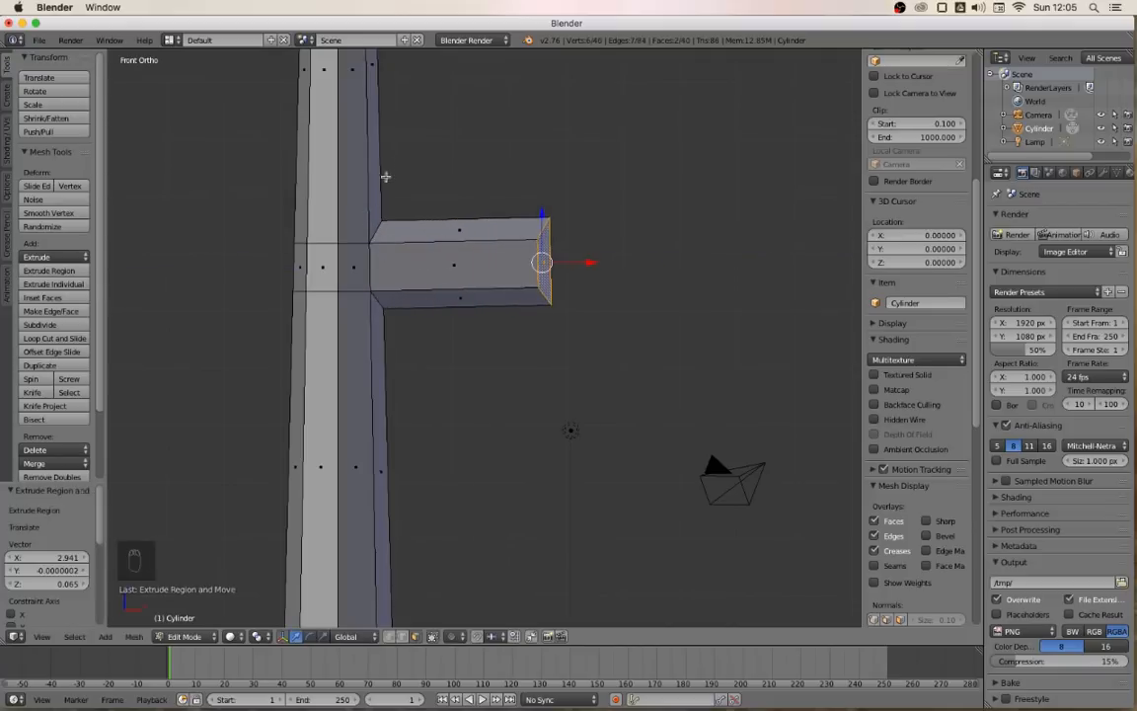
Scale the branch's end faces to 0.538 and rotate them about 13.8° around the Y axis
key("s")
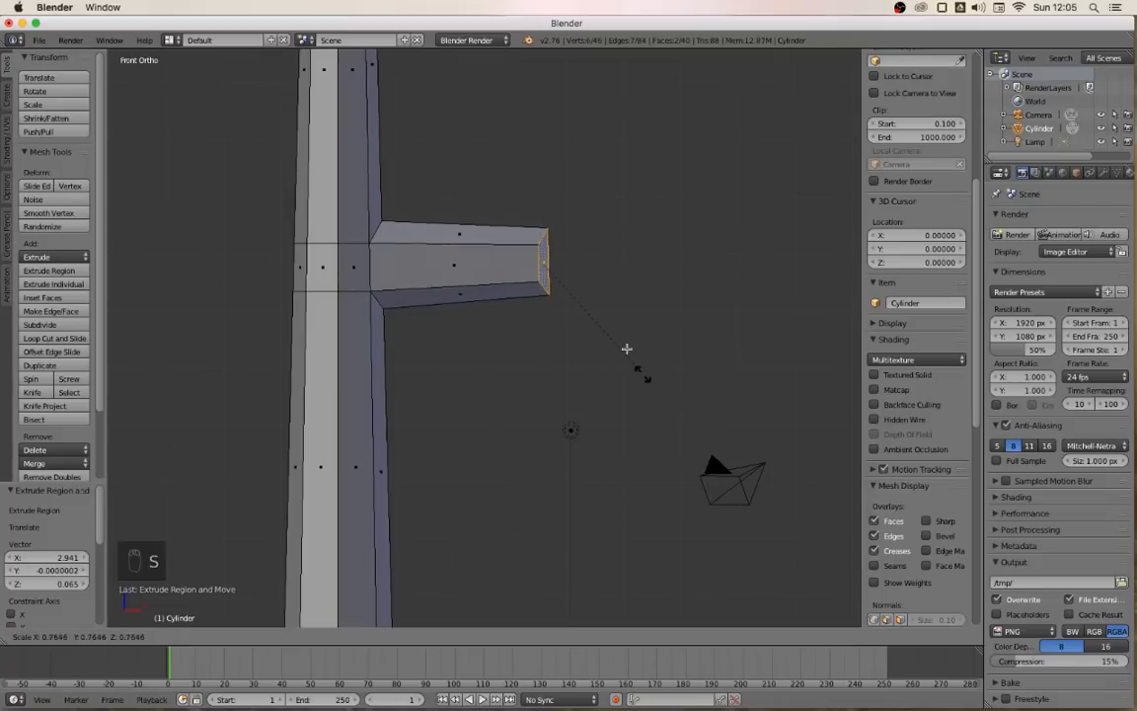
left_click(614, 341)
key("r")
key("y")
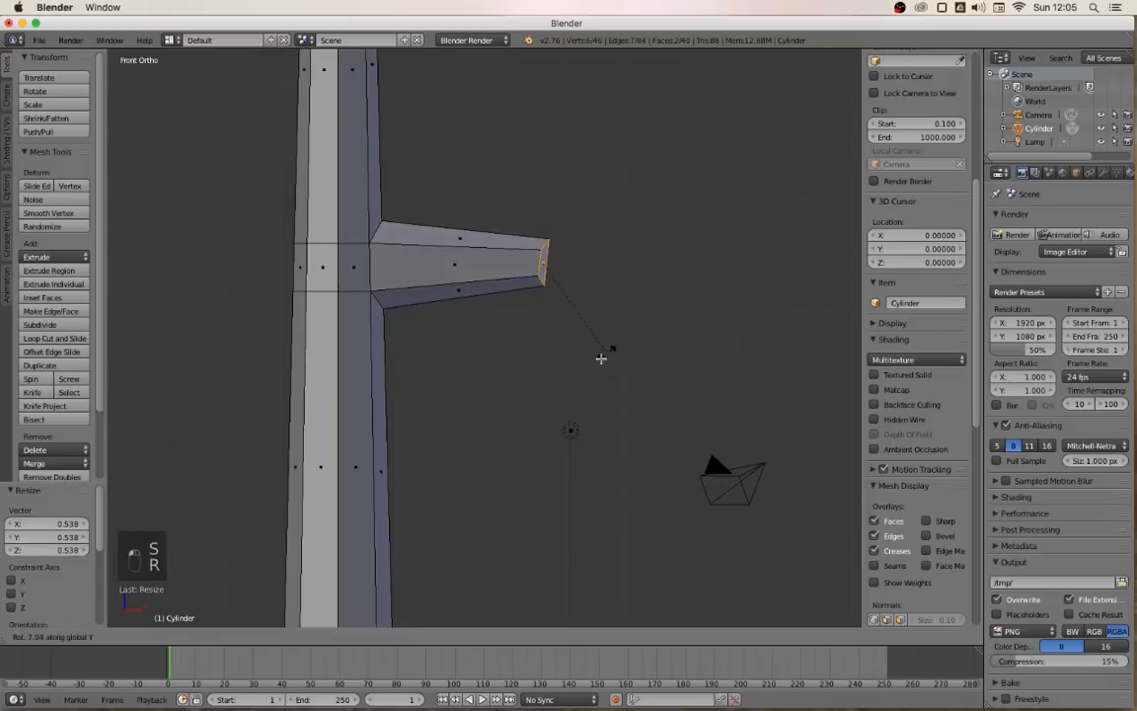
left_click(611, 337)
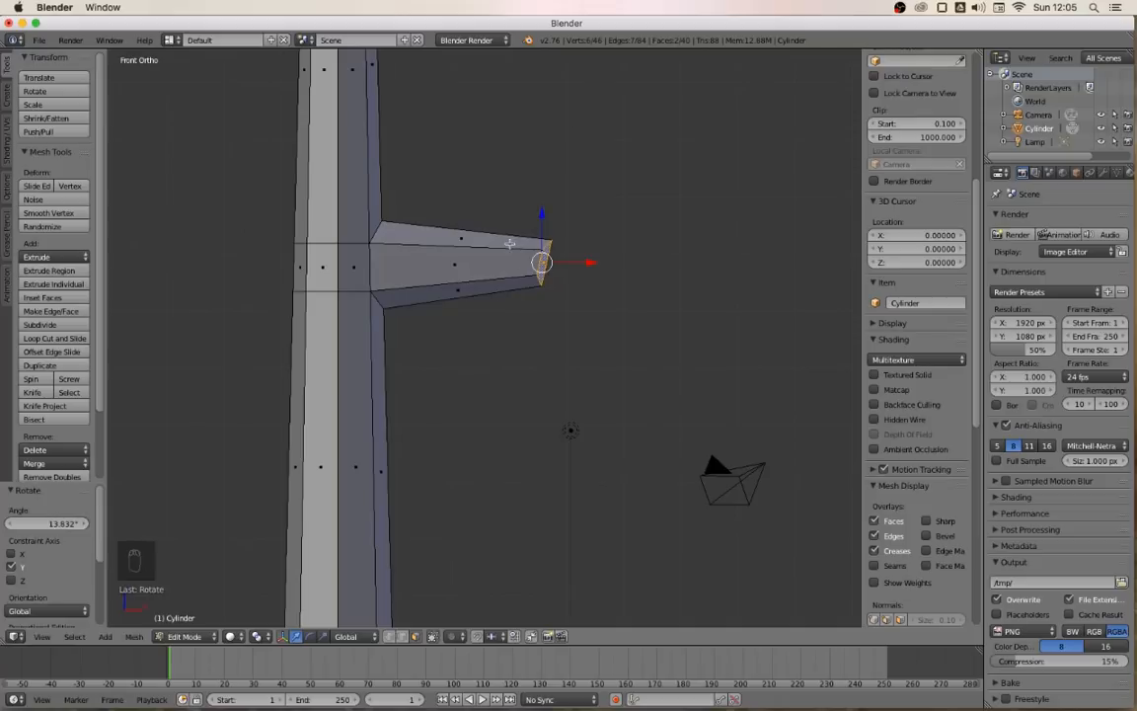
Add a loop cut around the branch and slide it close to the branch's outer end
key("ctrl+r")
left_click(509, 243)
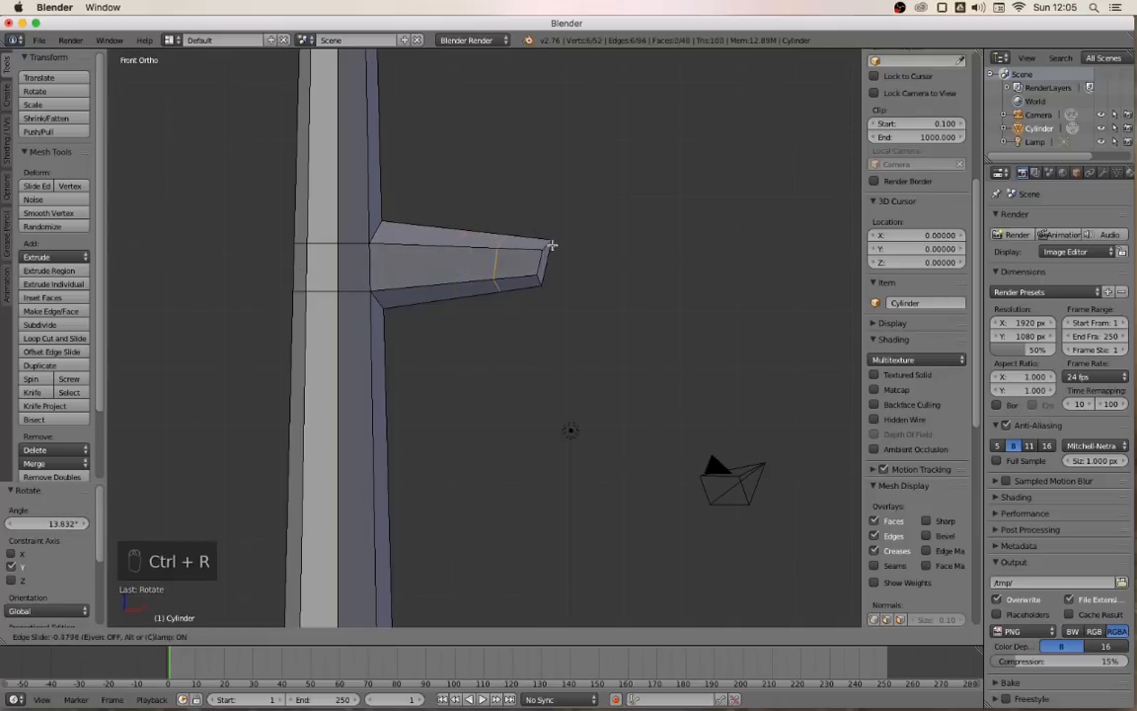
left_click(559, 244)
In top view, slide the upper centre vertex of the branch's new loop along its edge toward the trunk
key("KP_7")
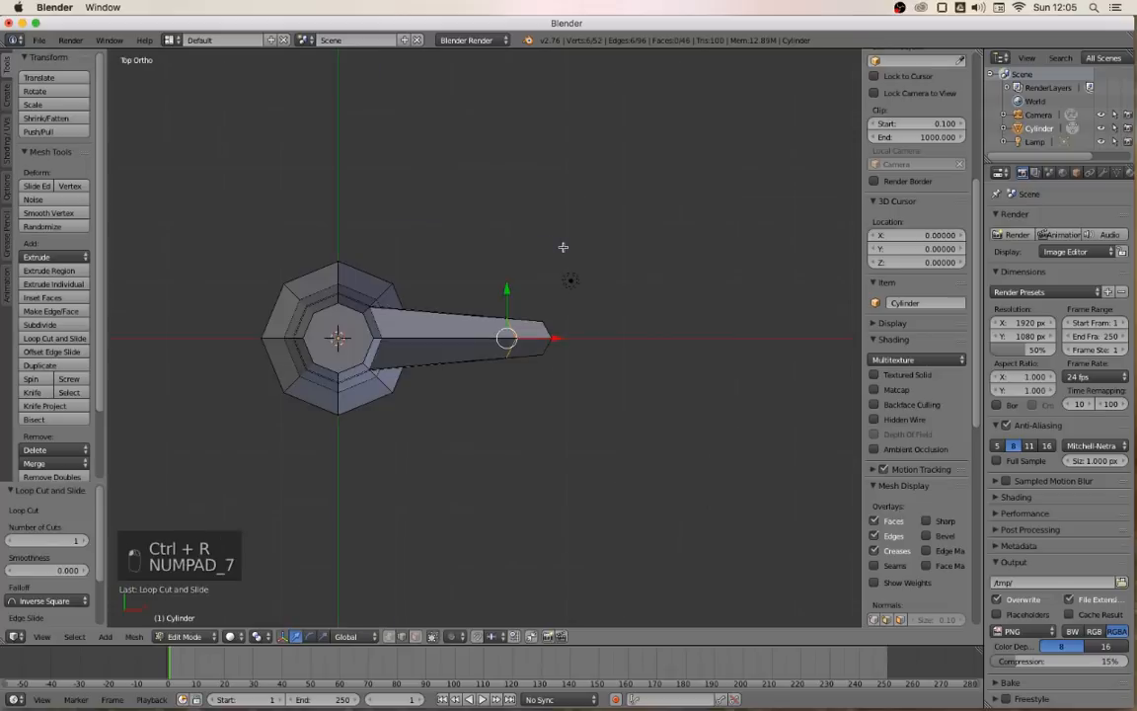
key("ctrl+Tab")
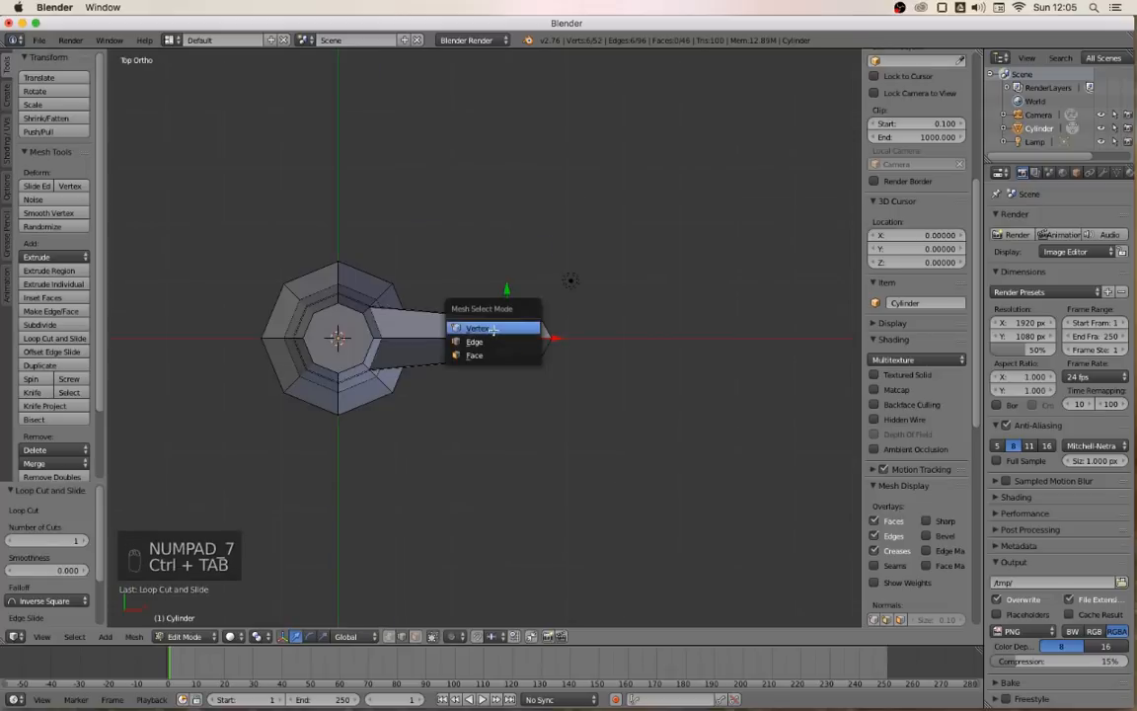
left_click(493, 329)
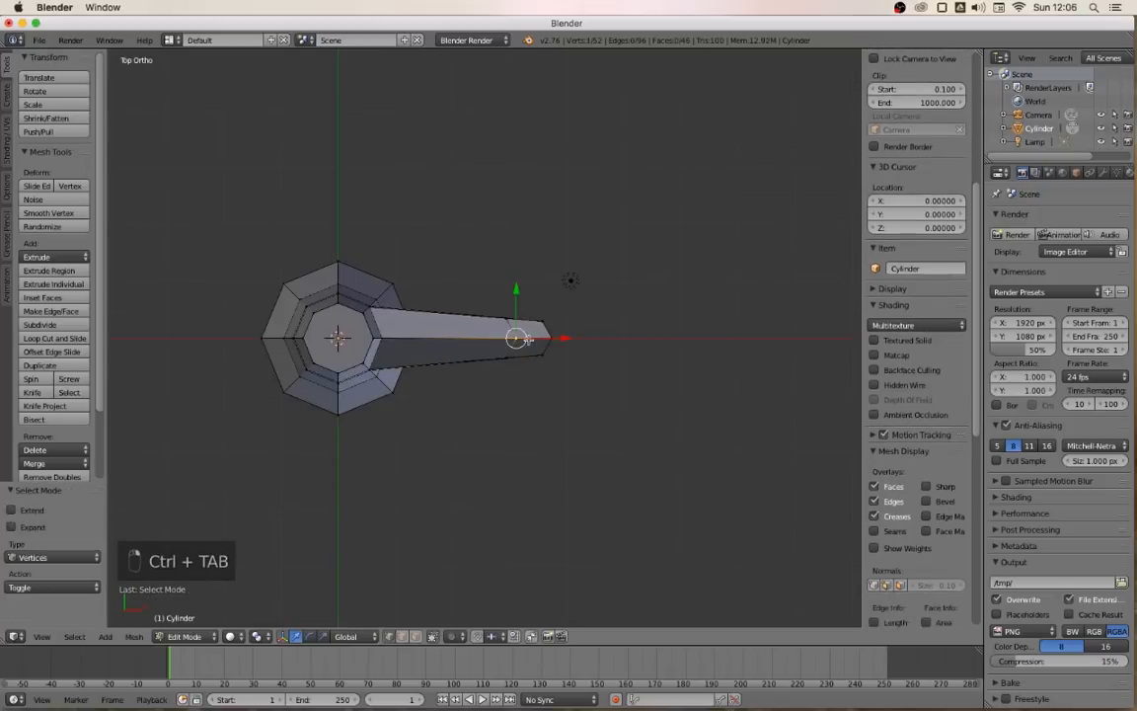
key("g")
key("g")
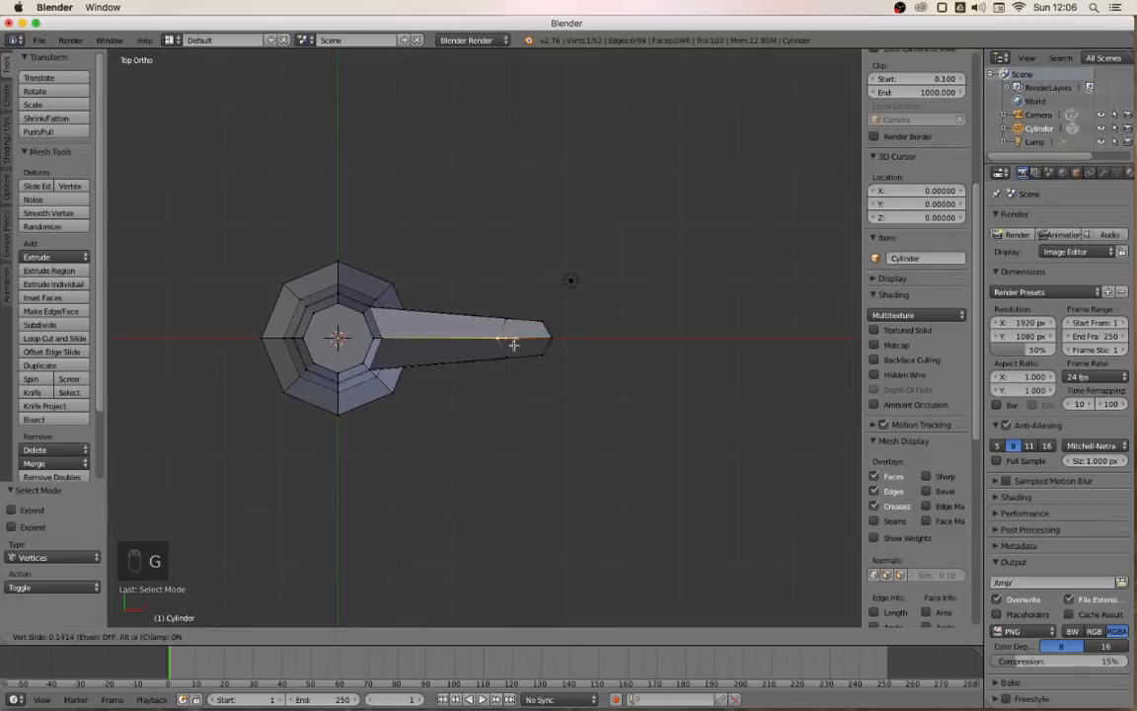
left_click(518, 350)
Select the two upper faces at the branch's outer end and extrude them upward about 2 units in front view
key("ctrl+Tab")
left_click(515, 385)
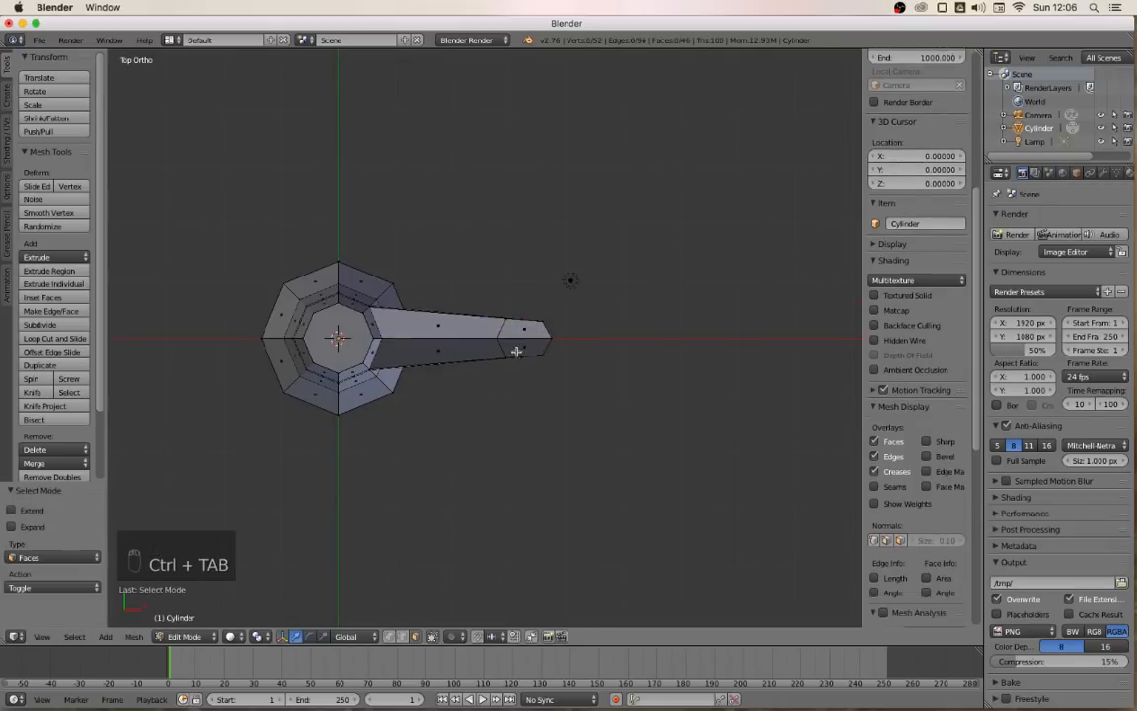
right_click(522, 338)
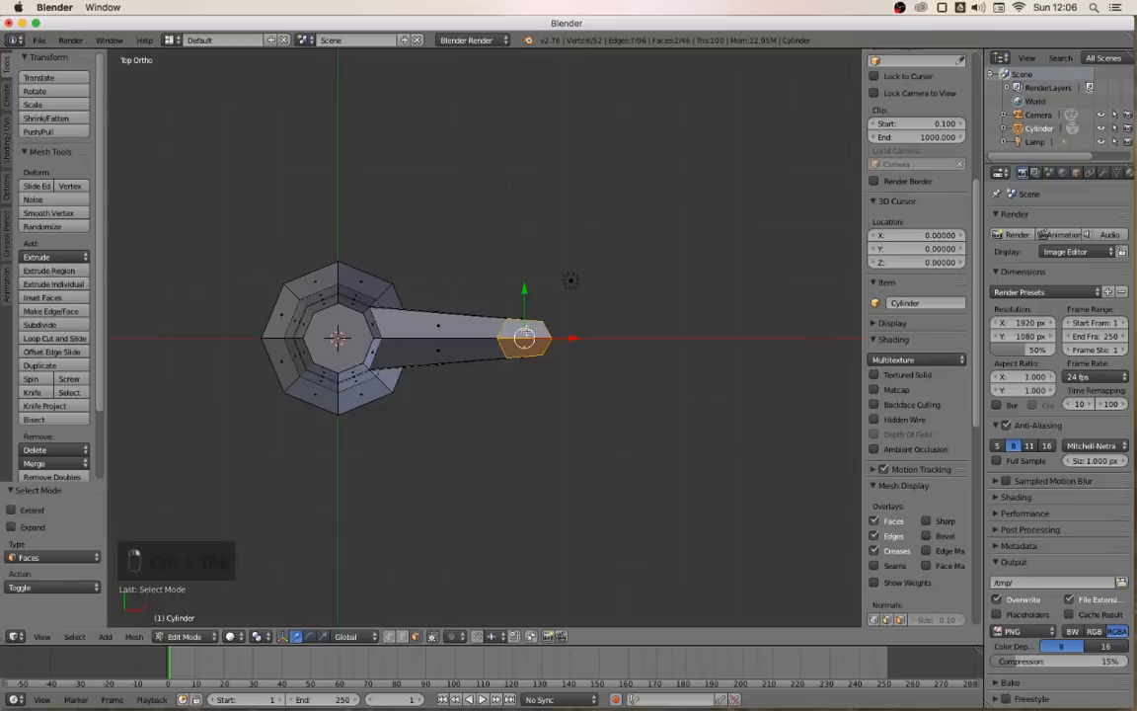
key("KP_1")
middle_click_drag(555, 271, 527, 429, "shift")
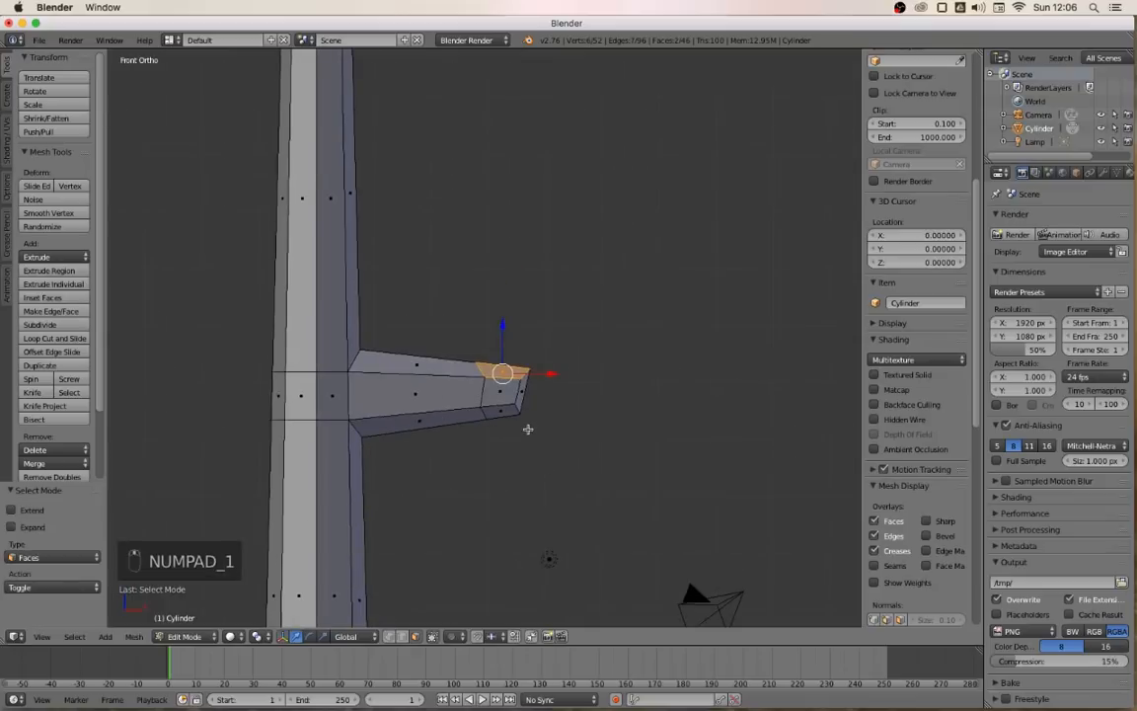
key("e")
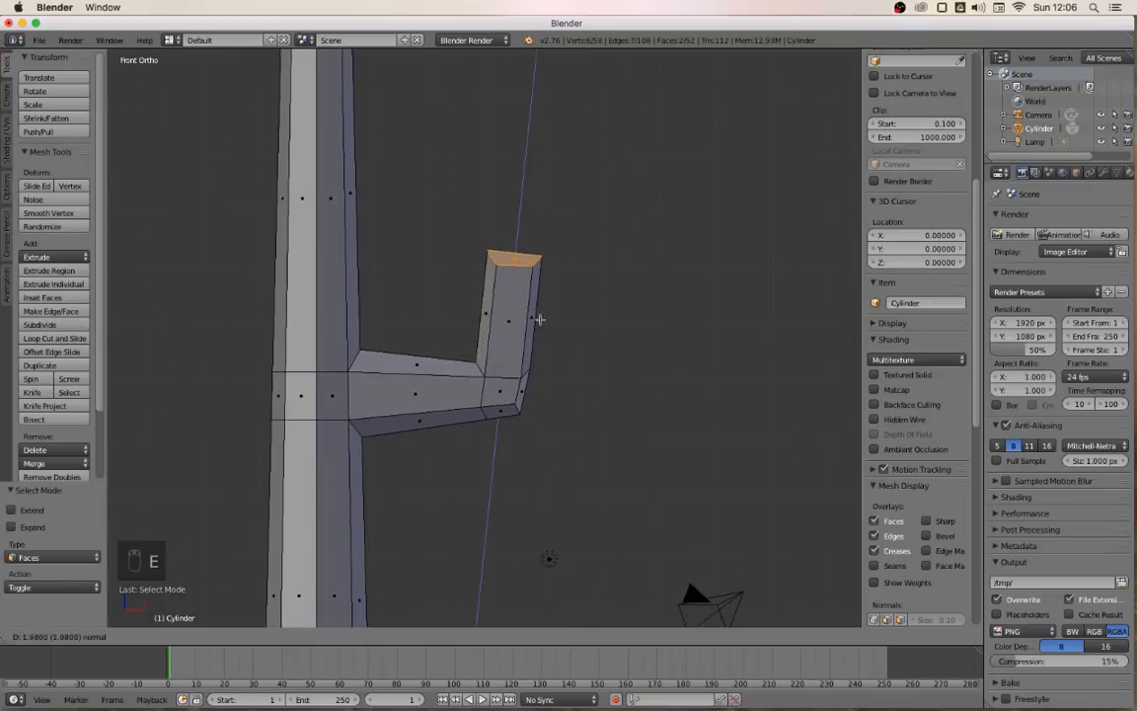
left_click(541, 318)
Scale the upright branch tip to 0.595 and move it 0.356 units outward along X
key("s")
left_click(520, 326)
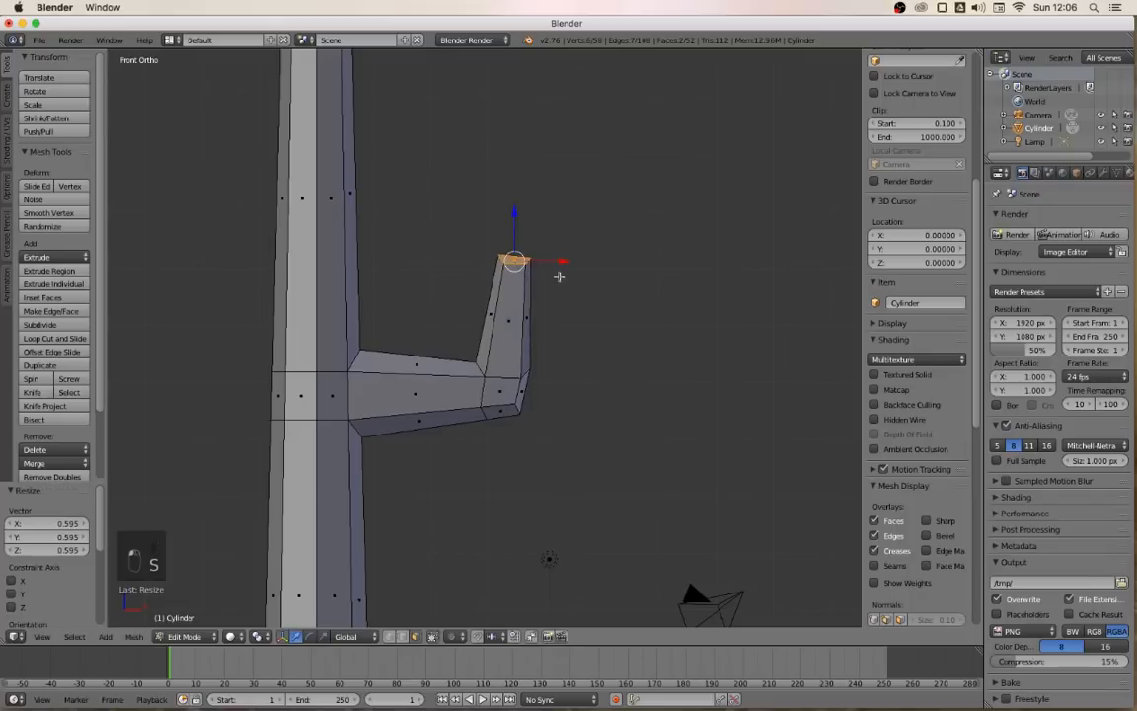
left_click_drag(559, 260, 579, 265)
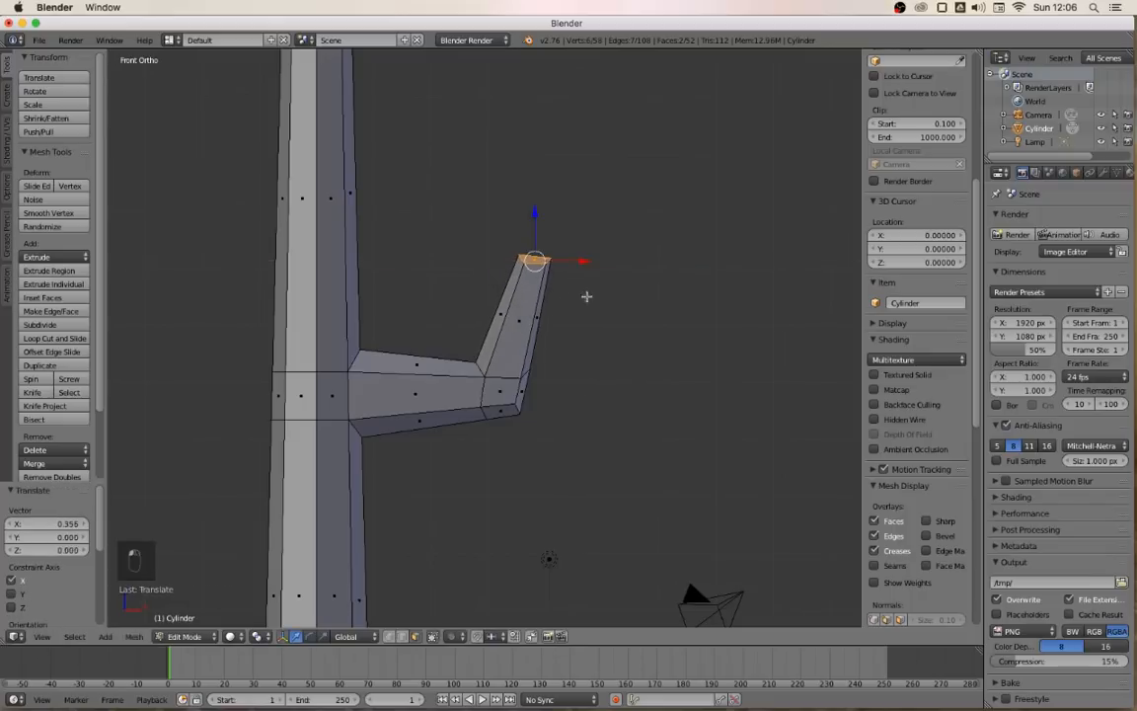
Select the middle edge across the branch tip in edge mode and snap the 3D cursor to it
middle_click_drag(574, 264, 550, 297)
key("ctrl+Tab")
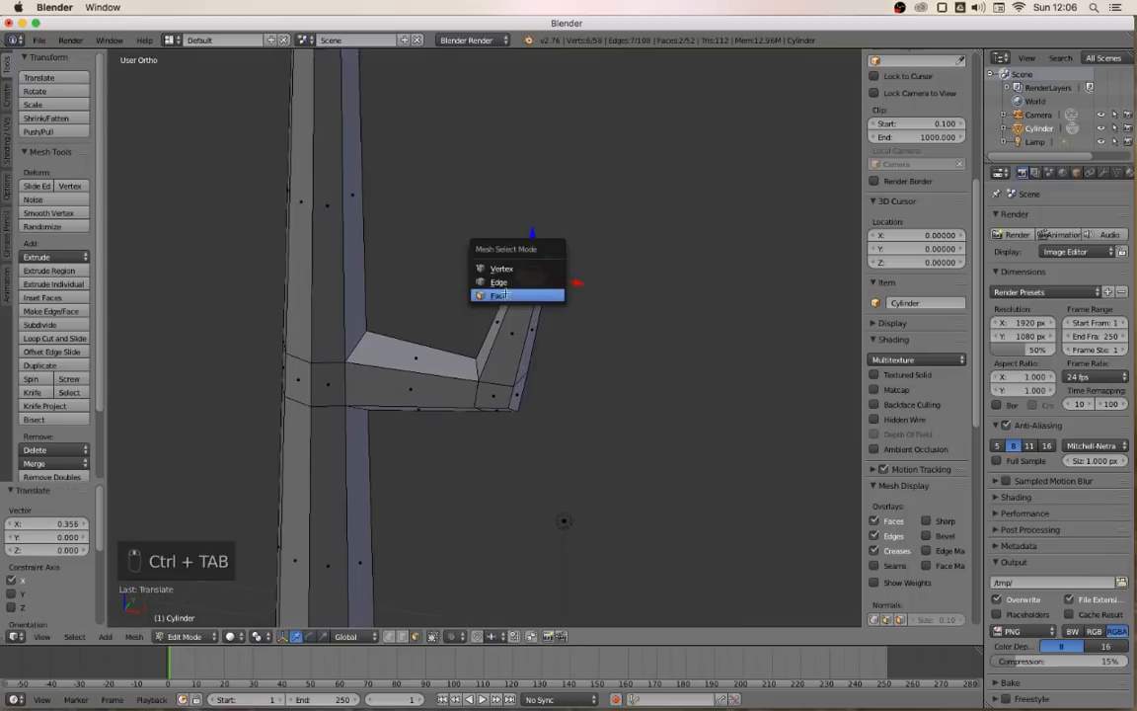
left_click(533, 281)
left_click(531, 270)
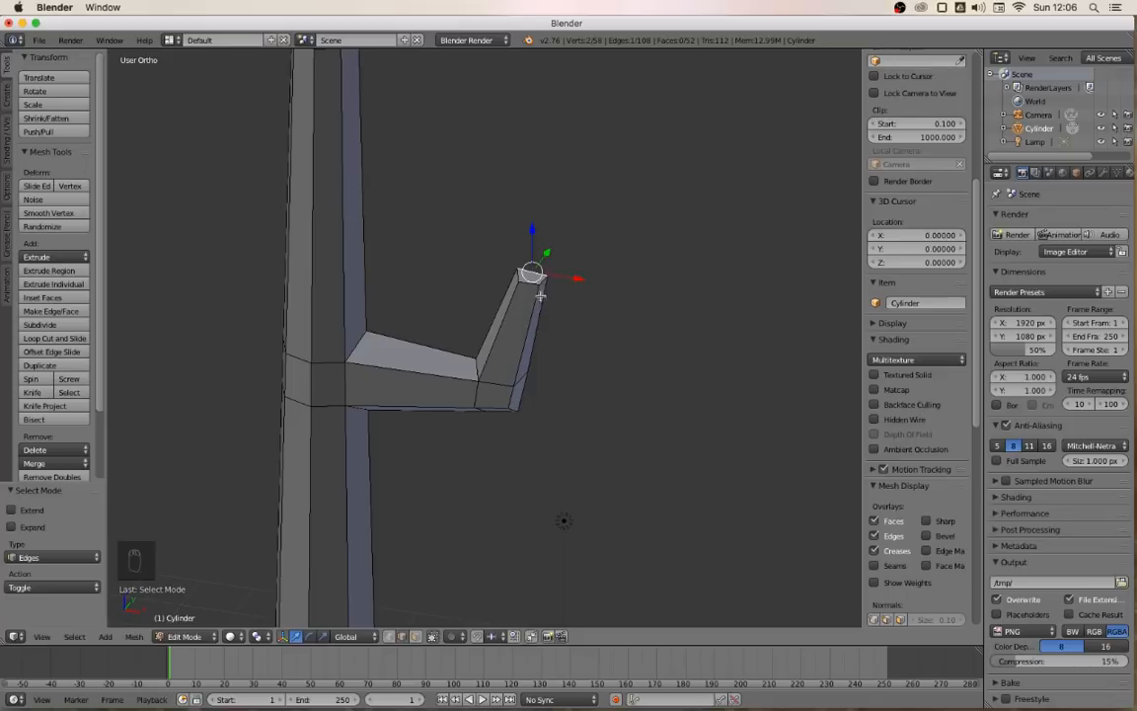
key("shift+s")
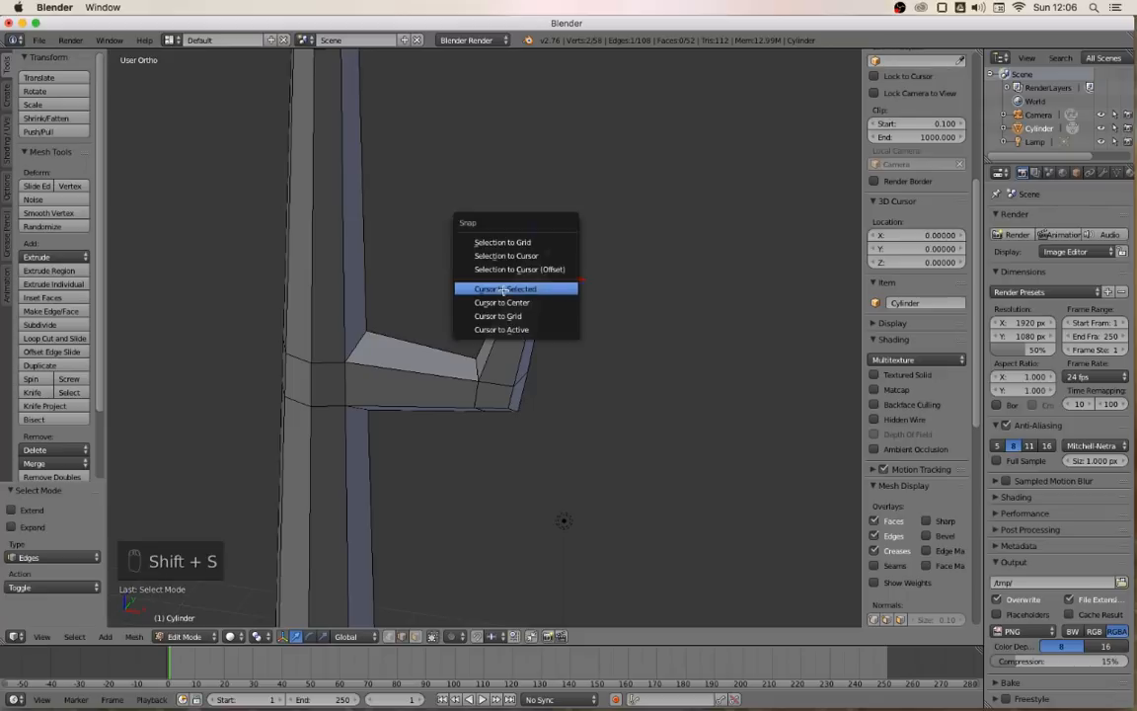
left_click(510, 288)
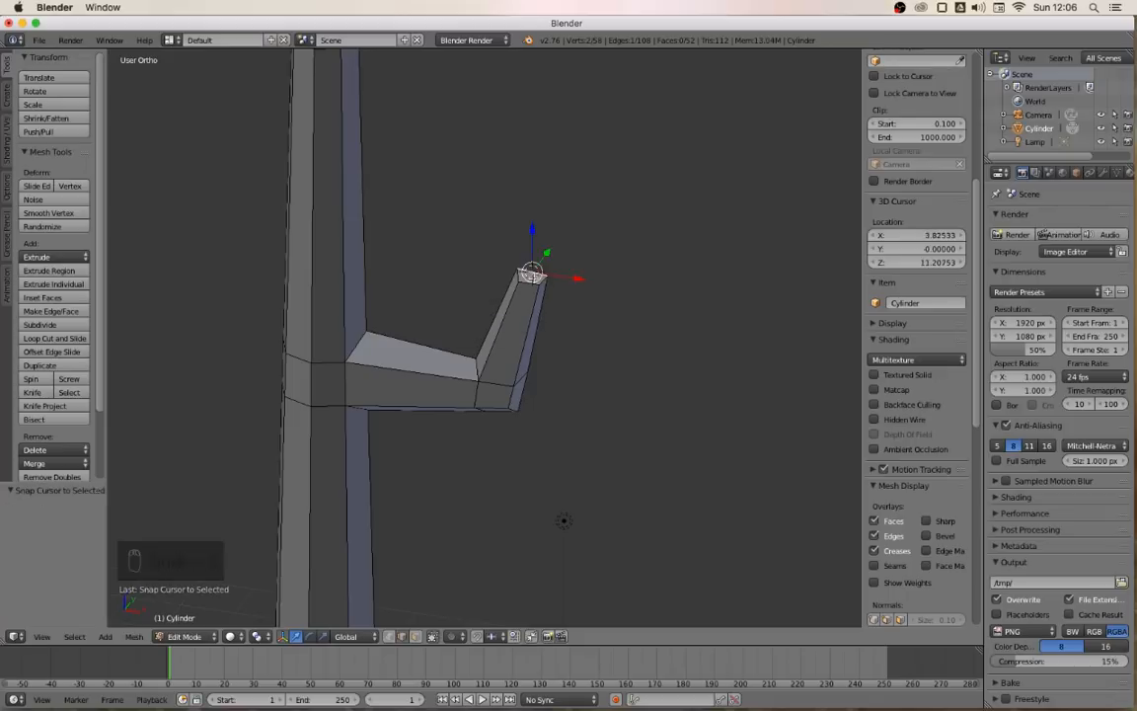
Leave mesh editing and, in front view, add a cube at the 3D cursor on the branch tip
key("Tab")
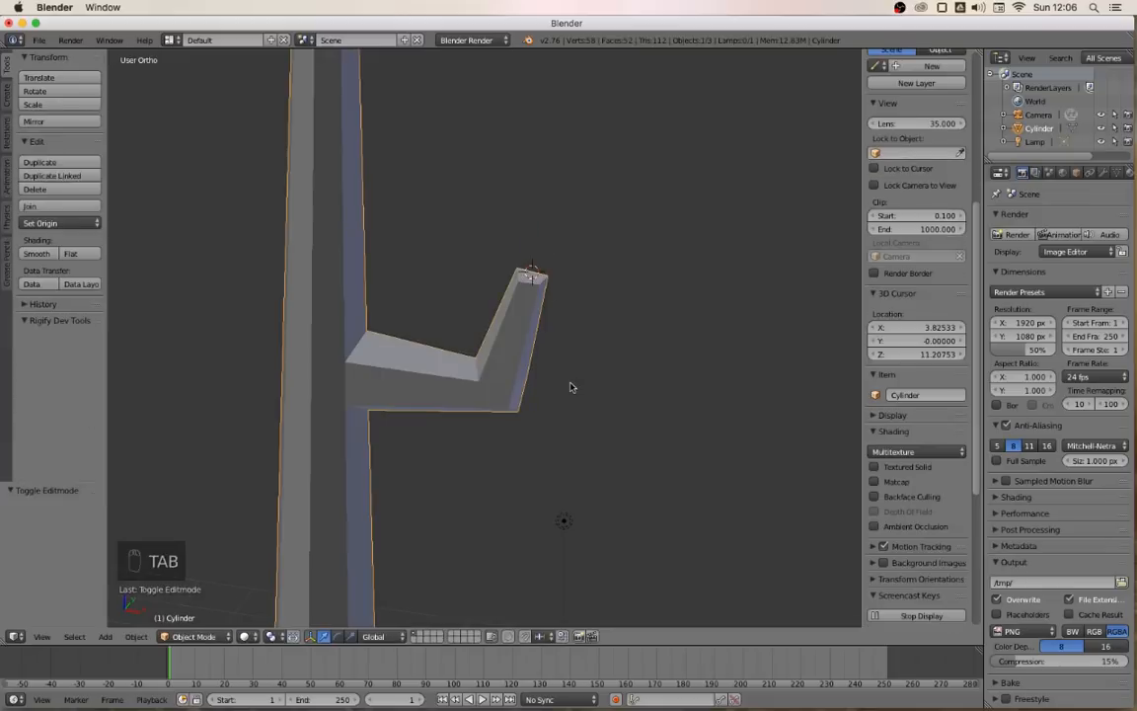
key("KP_1")
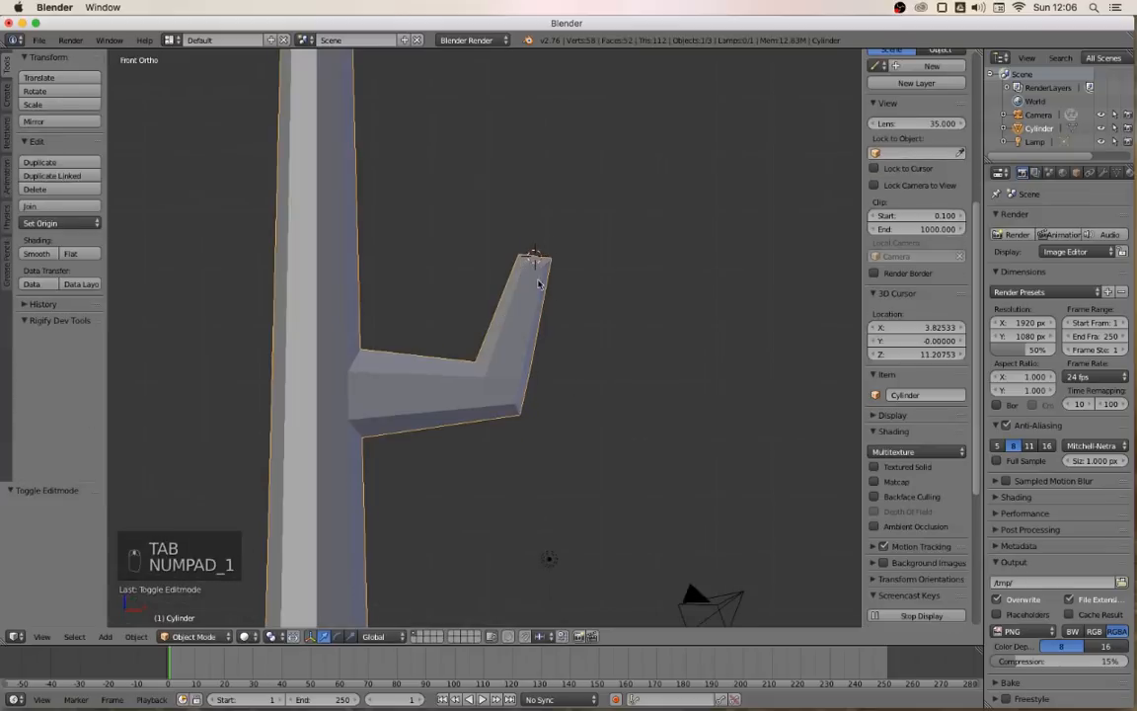
scroll(526, 339, "up", 3)
key("shift+a")
mouse_move(530, 379)
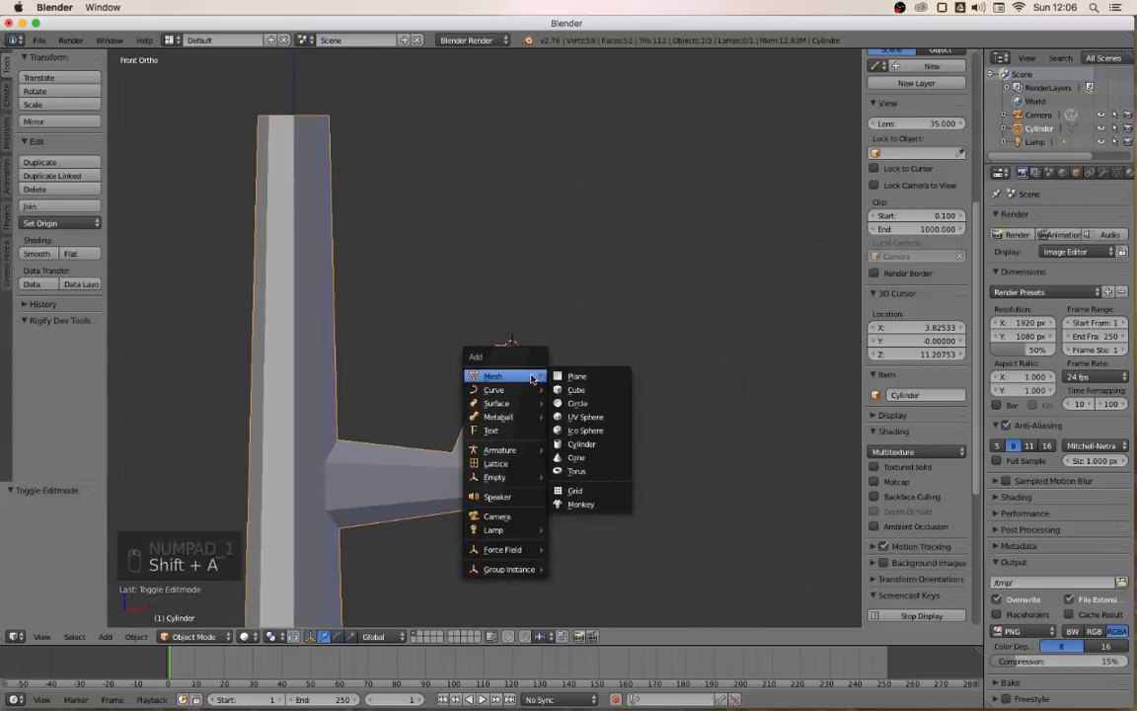
left_click(595, 391)
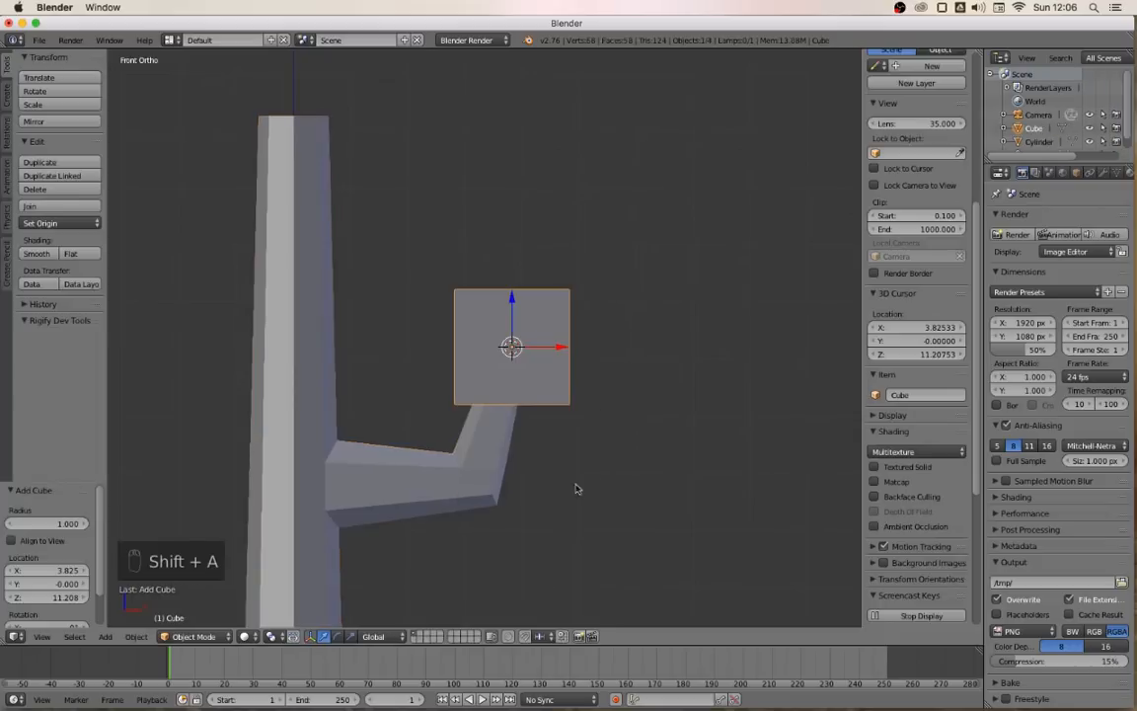
Scale the cube uniformly to 1.814 and flatten it to 0.712 along Z
key("s")
left_click(635, 541)
key("s")
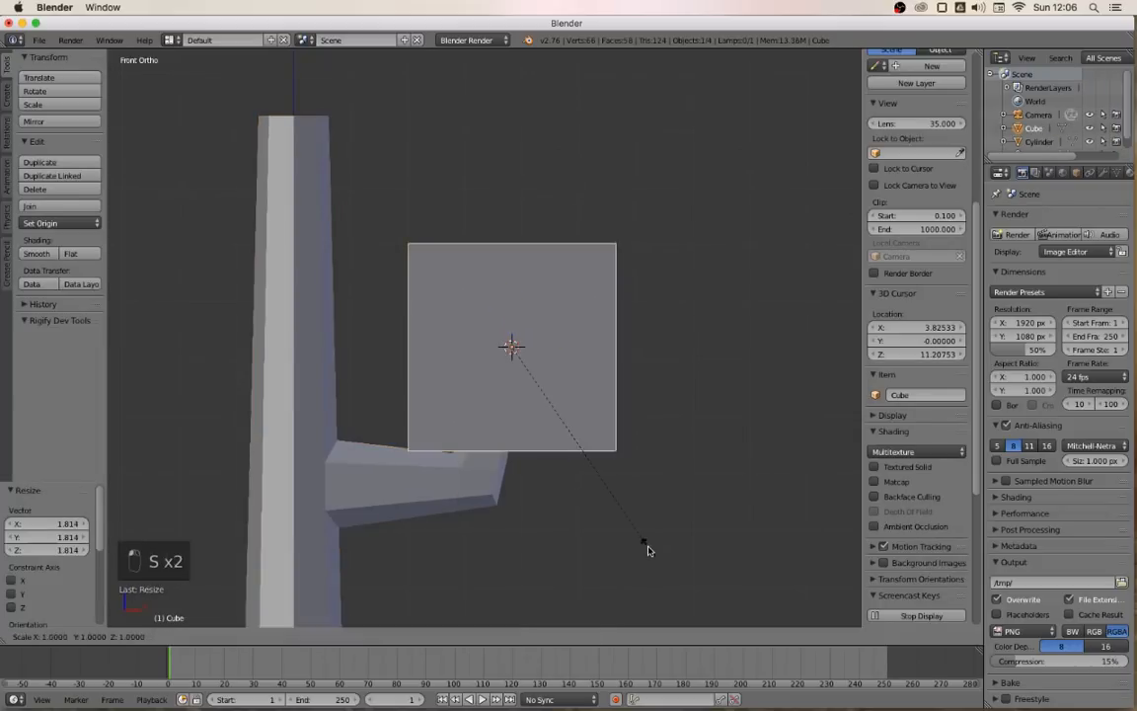
key("z")
left_click(591, 494)
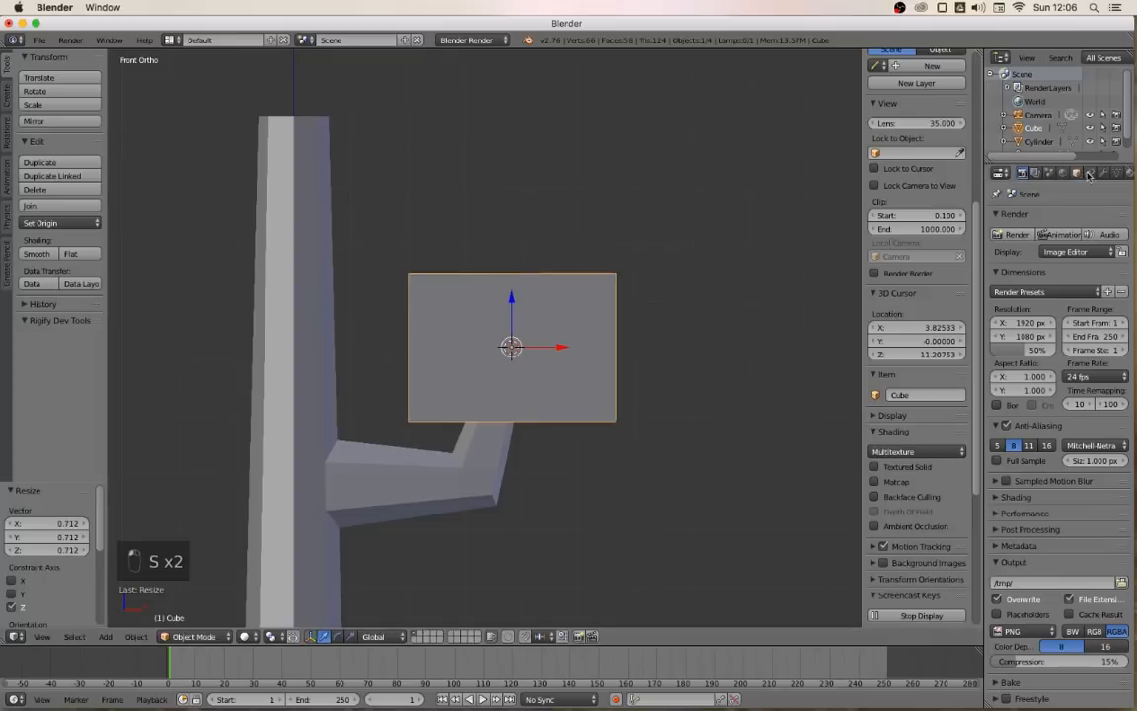
Add a Subdivision Surface modifier to the cube
left_click(1103, 172)
left_click(1040, 222)
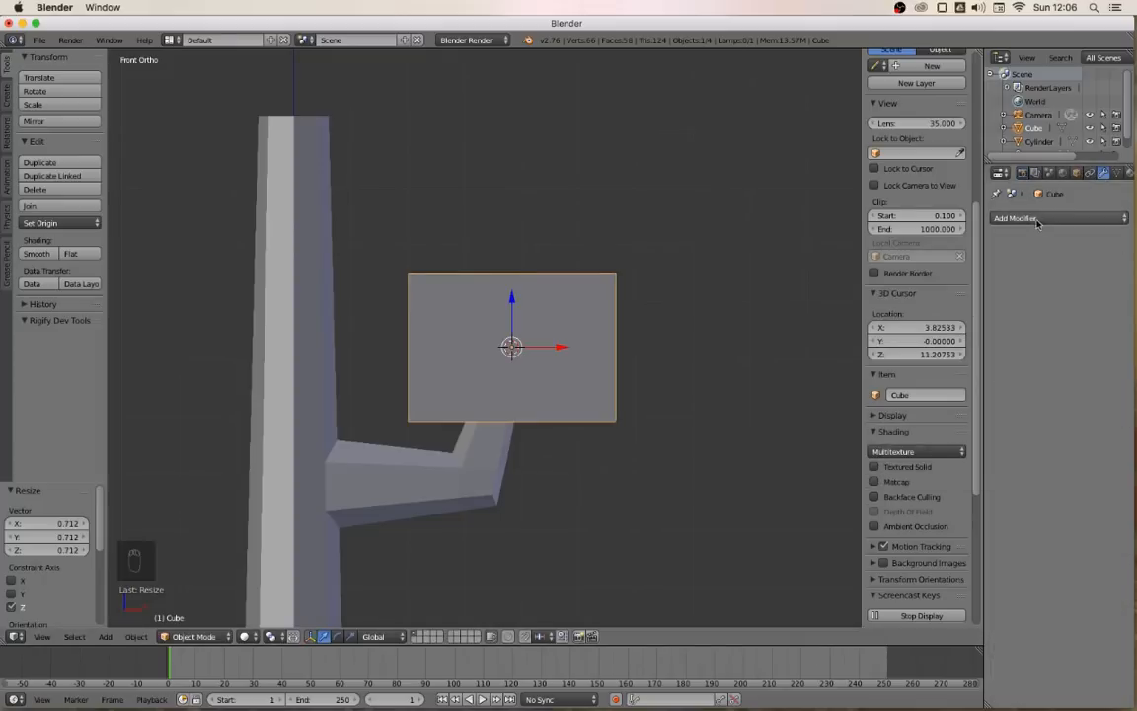
left_click(1058, 220)
left_click(876, 443)
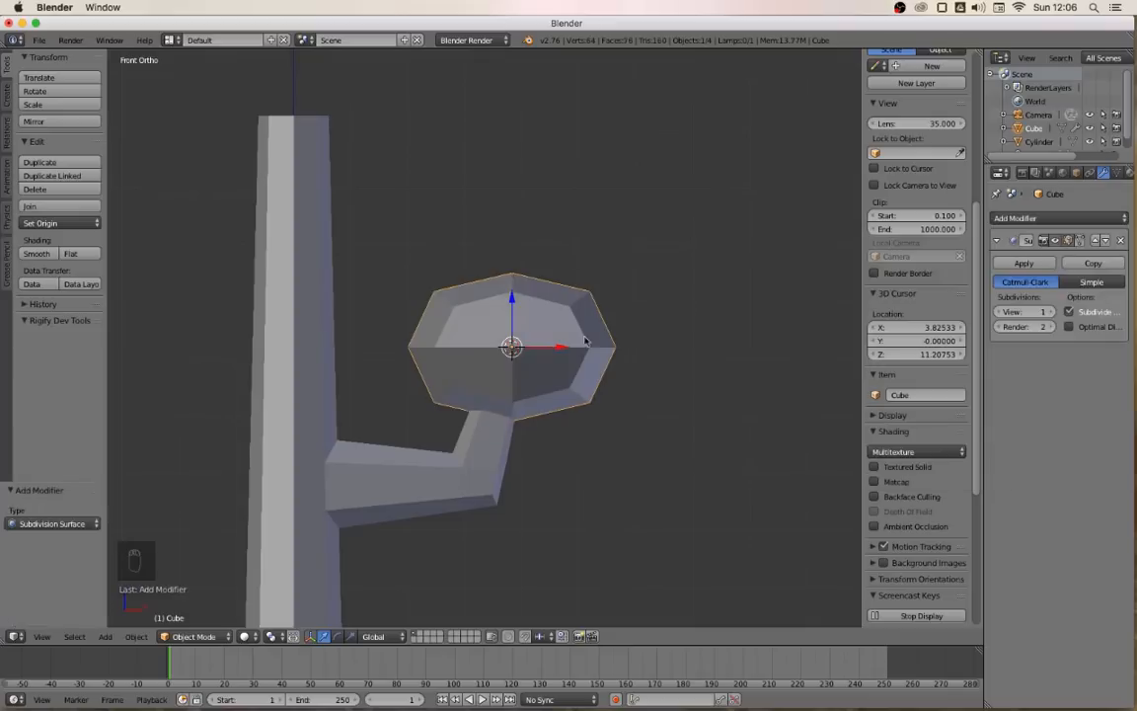
Add a horizontal loop cut near the bottom of the branch foliage cube and scale the loop outward to 1.166
key("Tab")
key("ctrl+r")
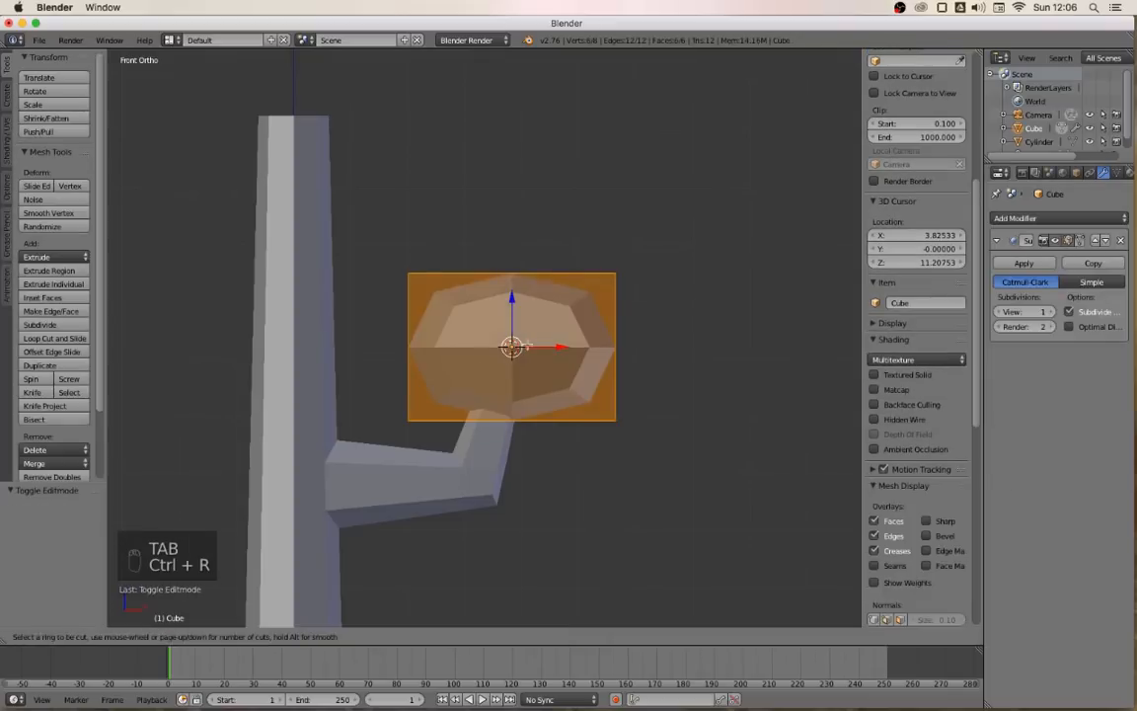
left_click(430, 351)
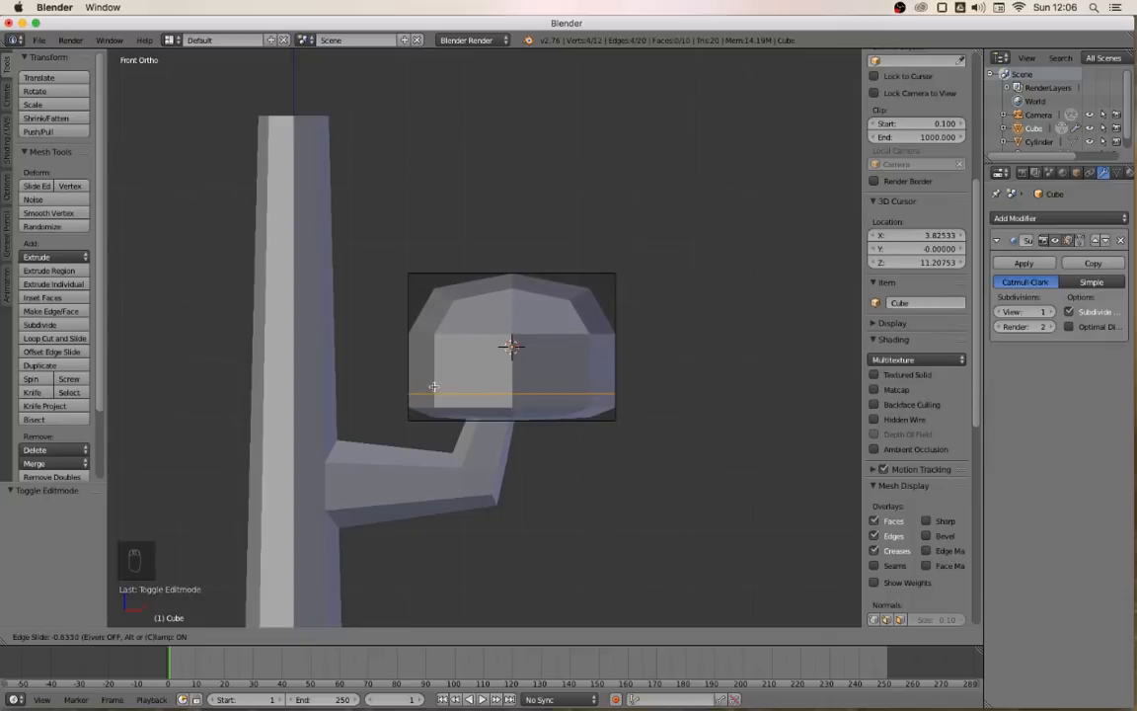
left_click(494, 390)
key("s")
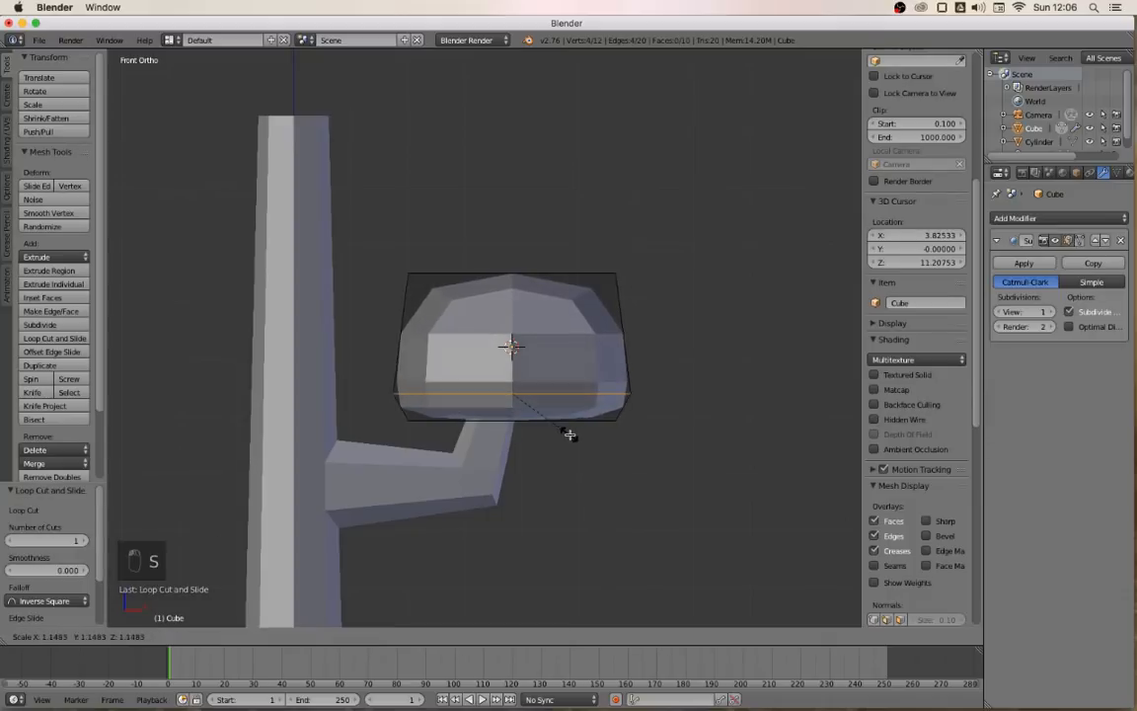
left_click(604, 392)
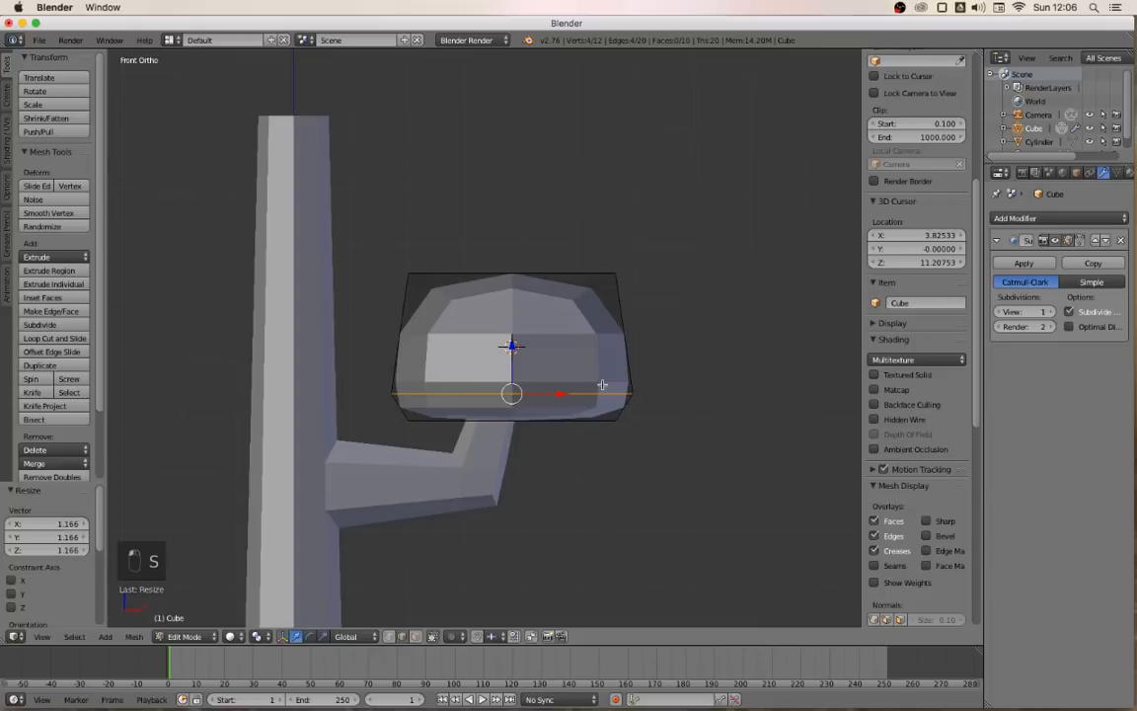
key("Tab")
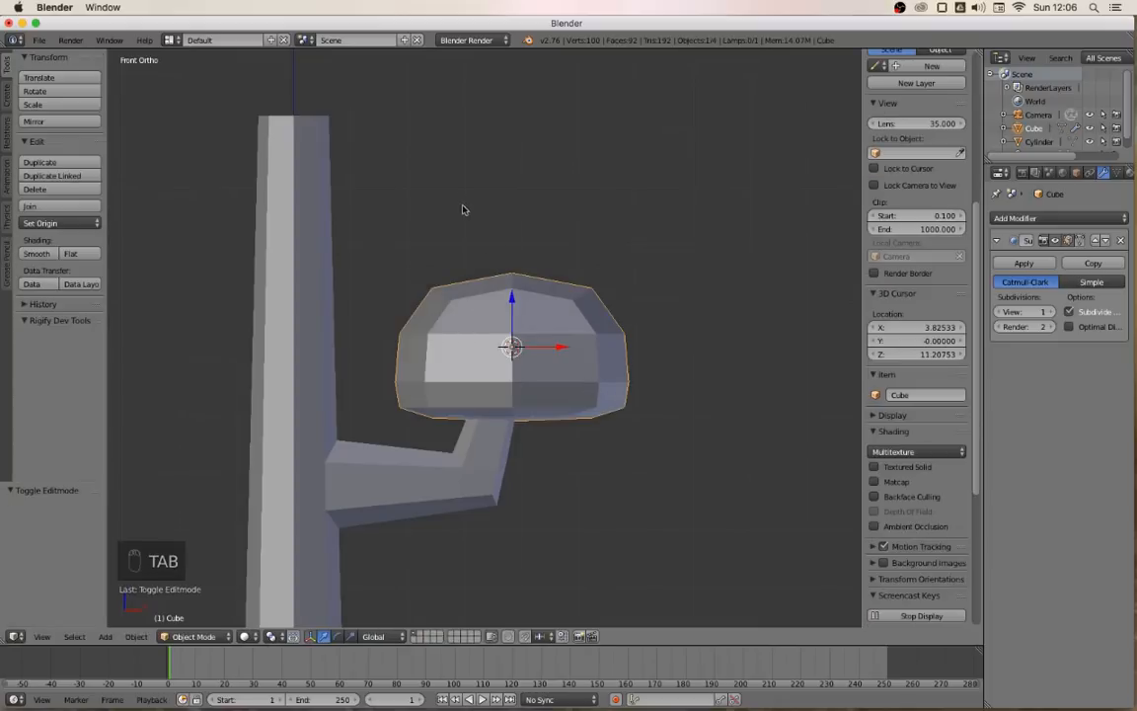
Select the trunk's top face in face mode and snap the 3D cursor to it
middle_click_drag(466, 220, 401, 261)
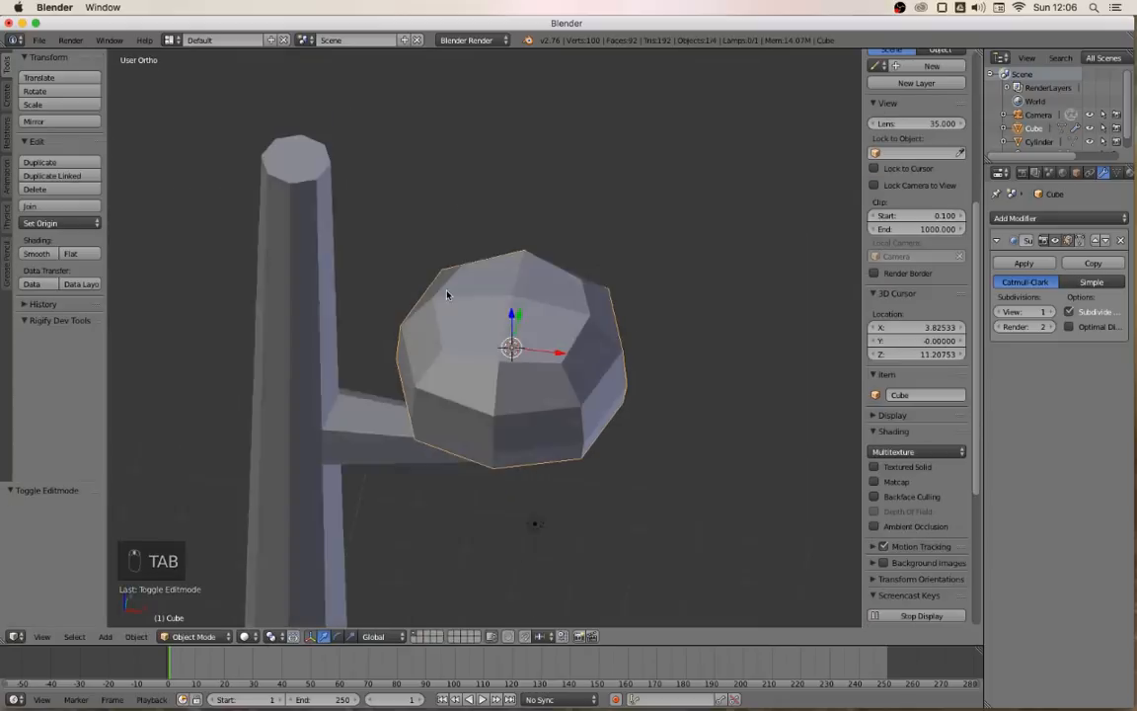
right_click(306, 183)
key("Tab")
key("ctrl+Tab")
left_click(293, 190)
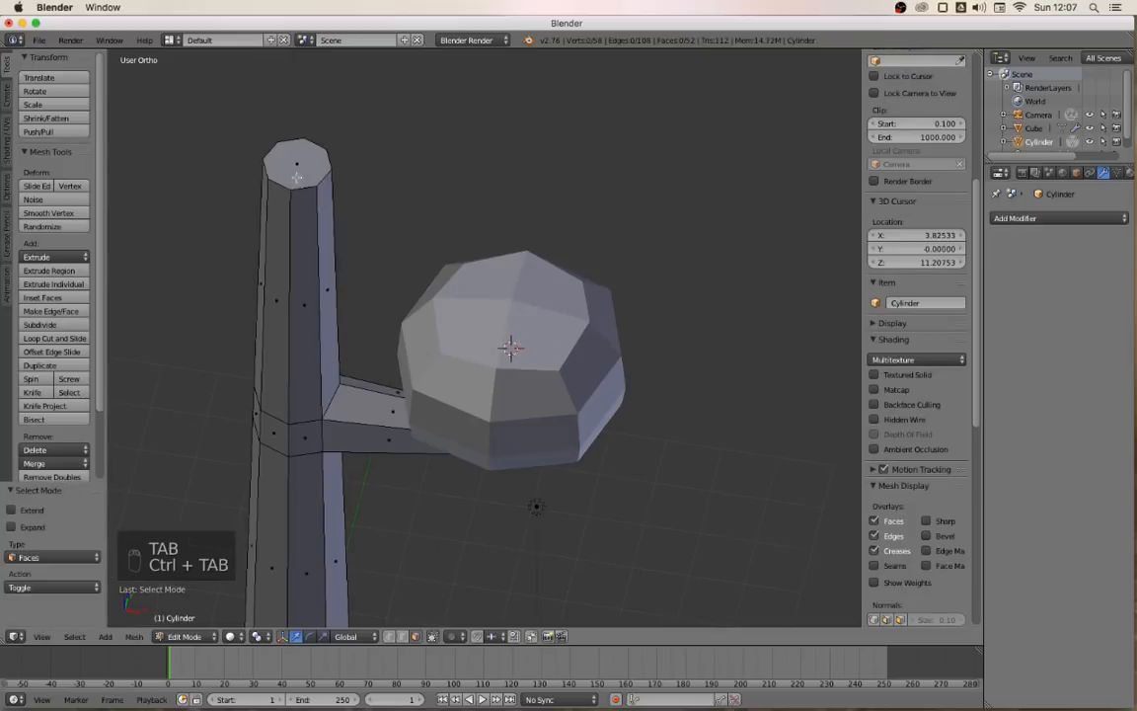
key("shift+s")
left_click(401, 249)
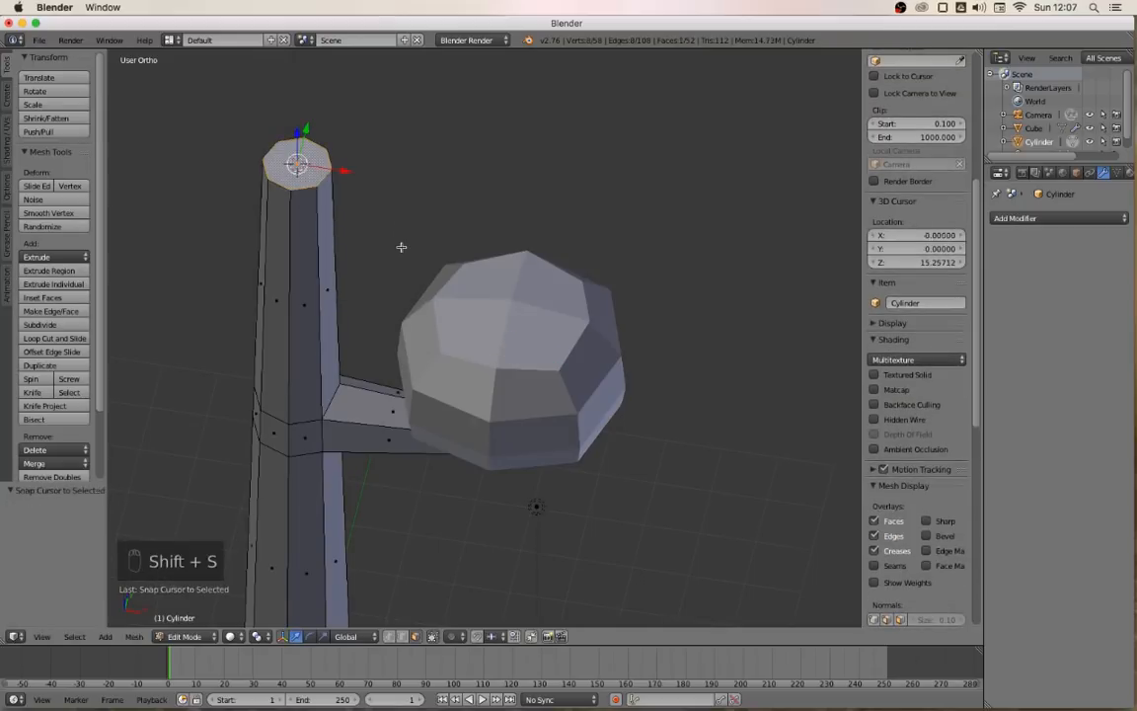
Leave mesh editing and, in front view, add a cube at the 3D cursor on top of the trunk
key("KP_1")
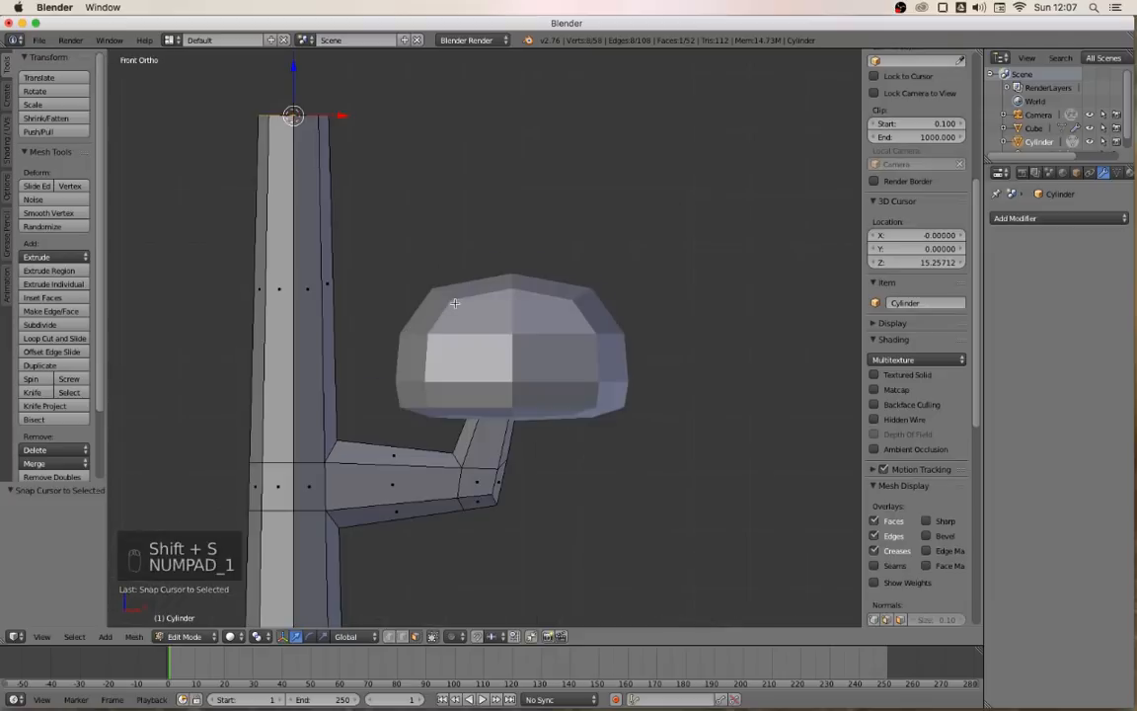
key("Tab")
scroll(423, 250, "down", 3)
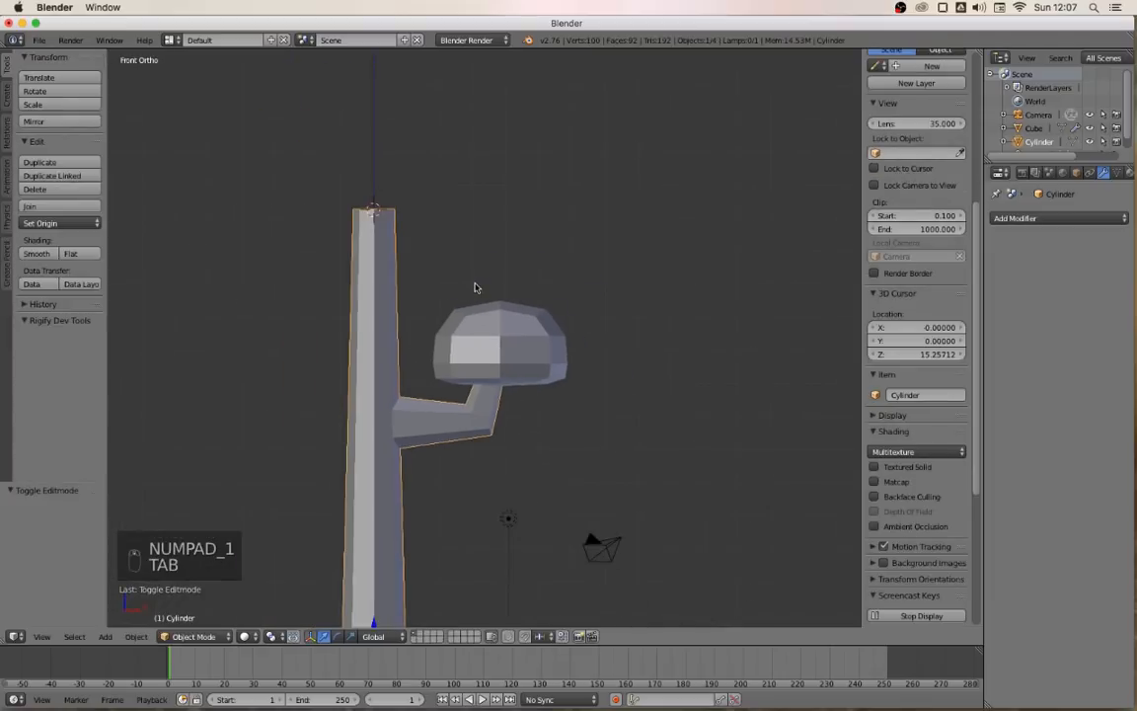
key("shift+a")
left_click(499, 296)
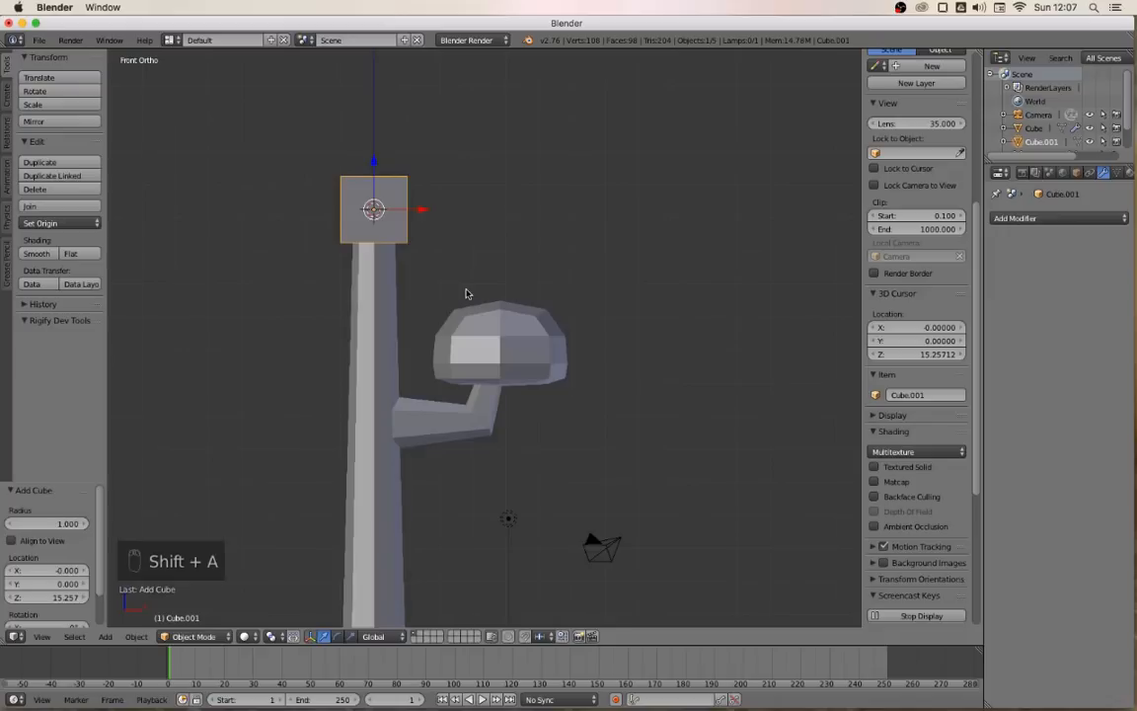
Scale the treetop cube uniformly to 3.327 and flatten it to 0.629 along Z
key("s")
left_click(681, 482)
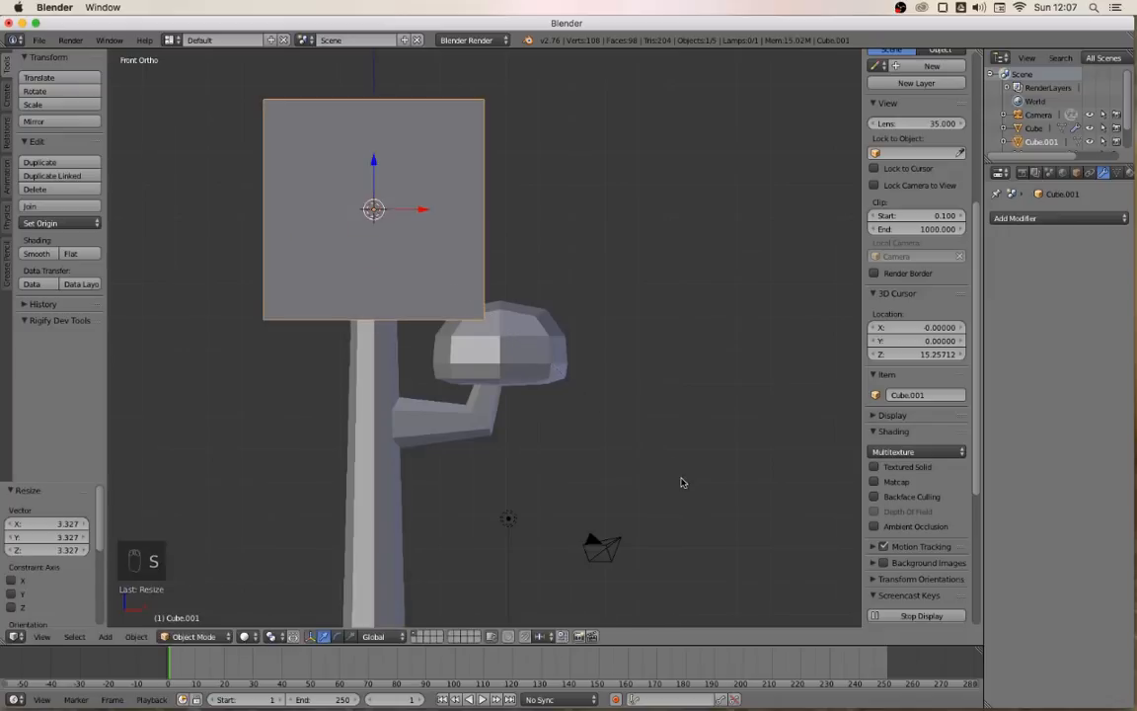
key("s")
key("z")
left_click(546, 394)
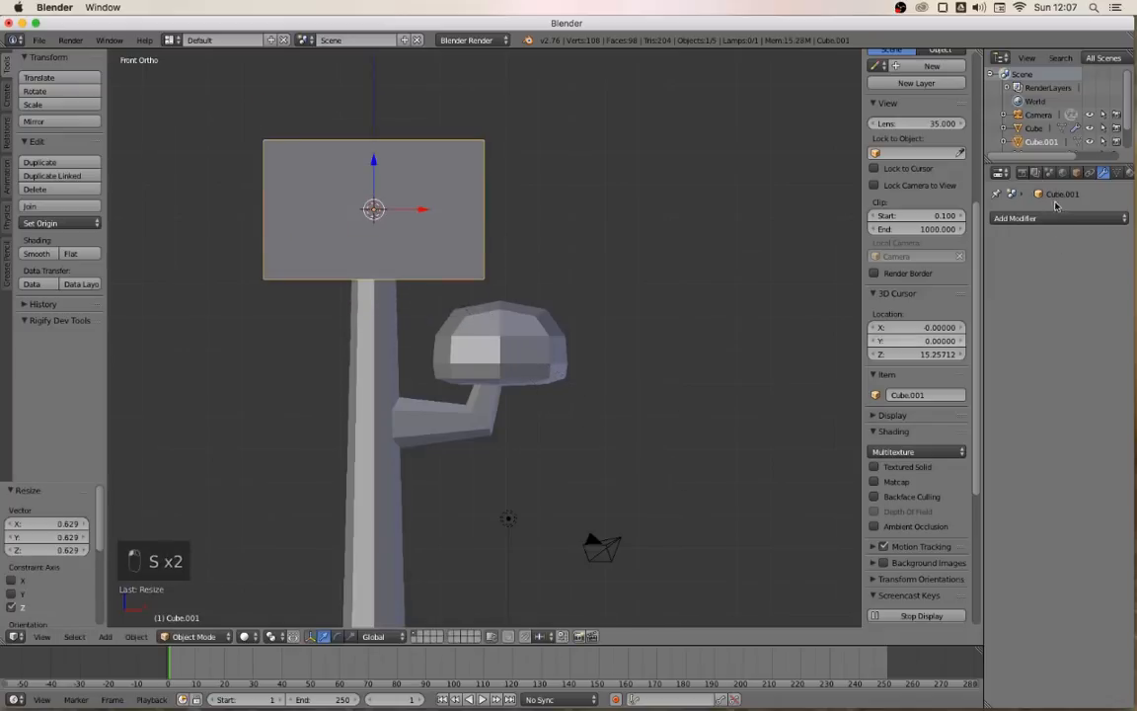
Add a Subdivision Surface modifier to the treetop cube and slide a horizontal loop cut close to its bottom edge
left_click(1048, 218)
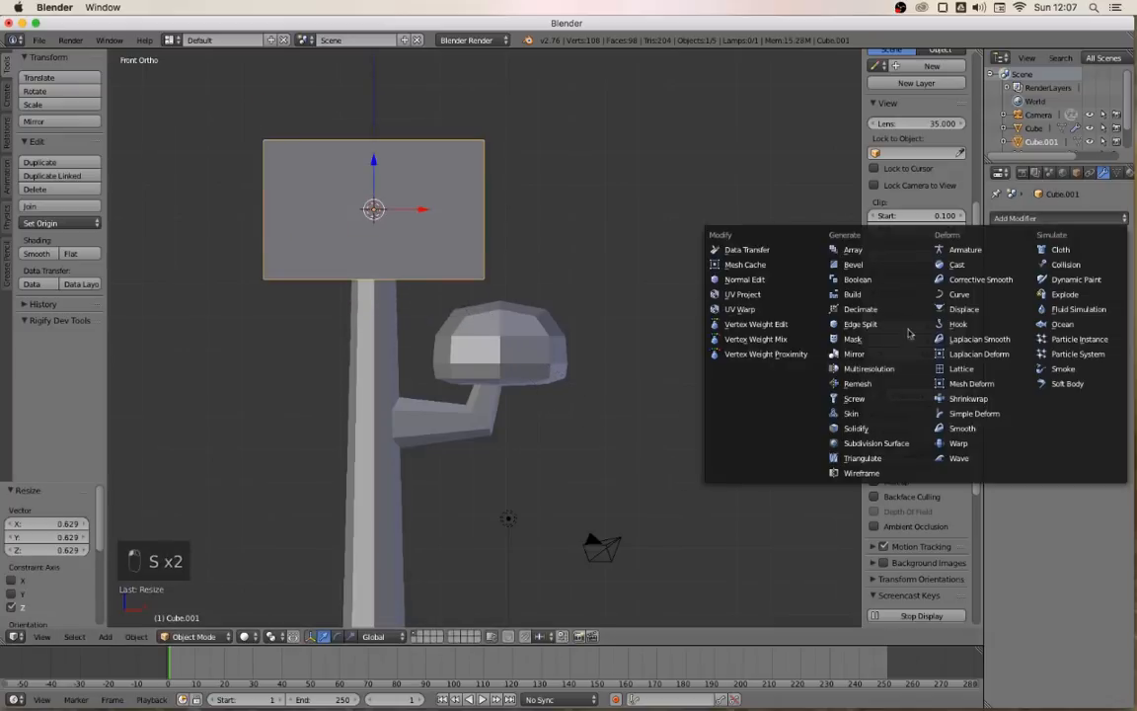
left_click(877, 445)
key("Tab")
key("ctrl+r")
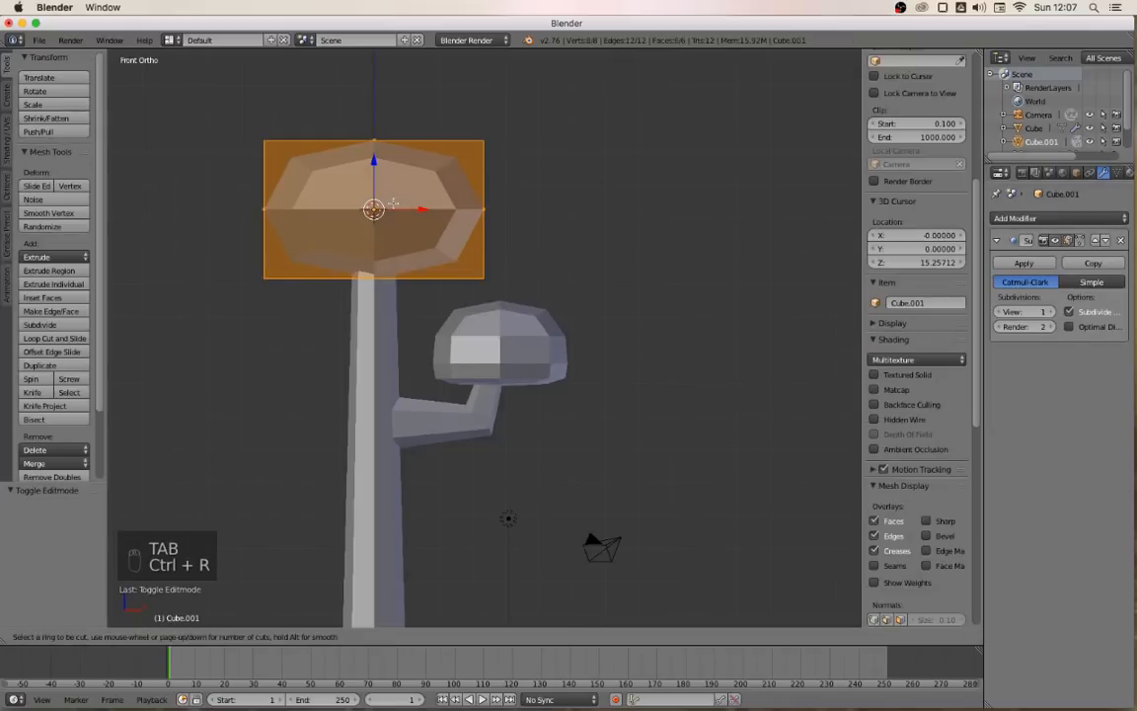
left_click(285, 192)
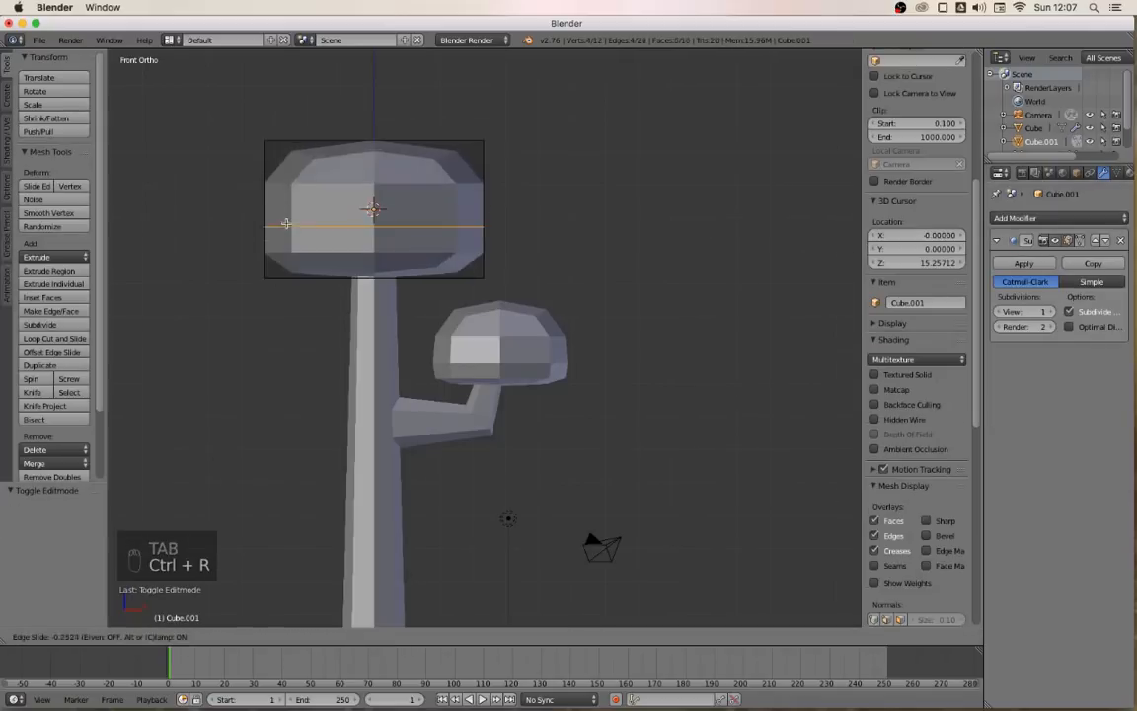
left_click(343, 267)
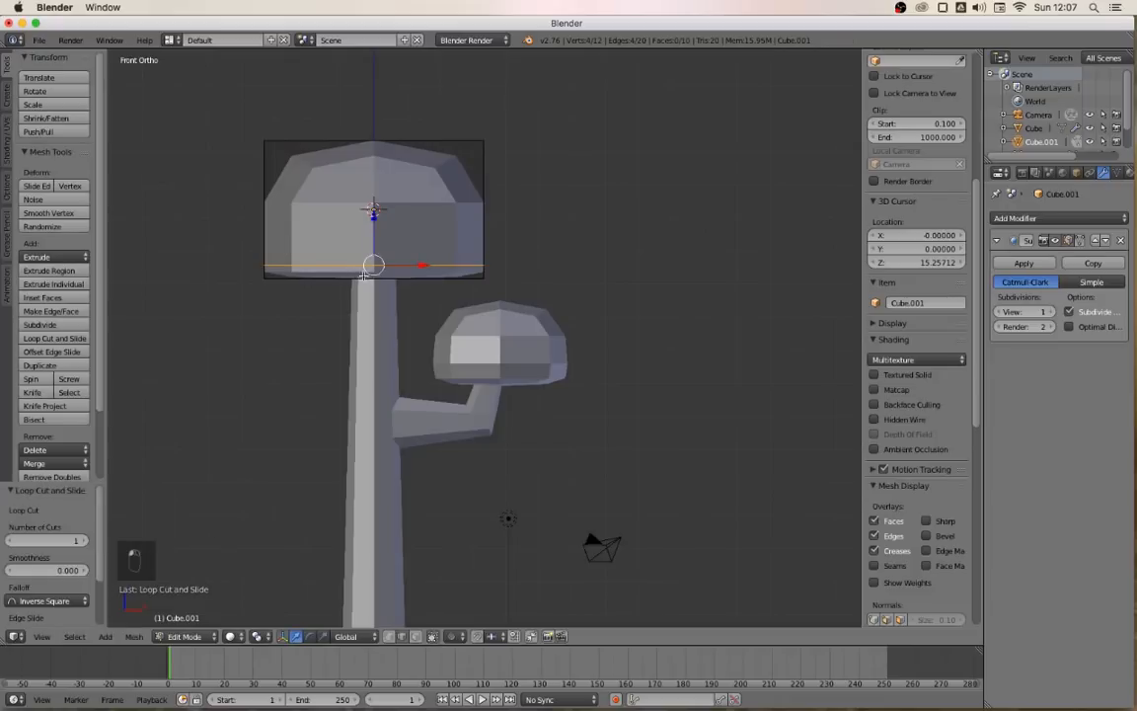
Scale the treetop cube's new loop outward past the upper edges and raise it 0.410 along Z
key("s")
left_click(344, 255)
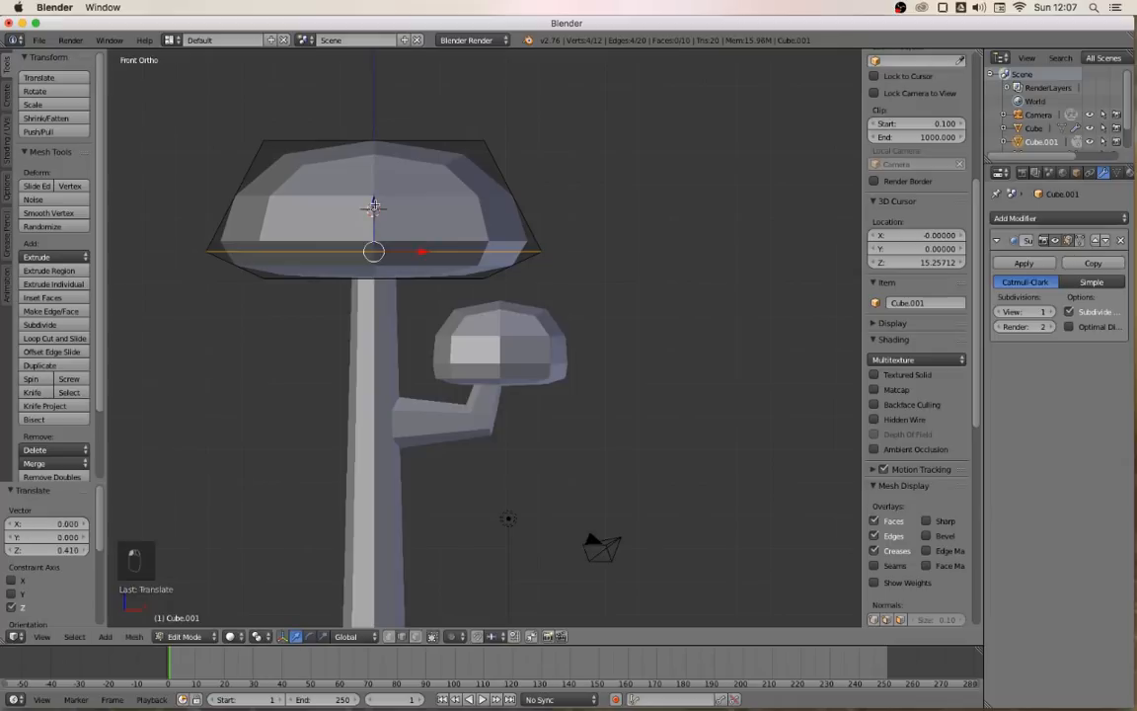
key("Tab")
Widen the properties editor and examine the treetop foliage's mesh cage against its subdivided shape from several angles
scroll(527, 287, "down", 2)
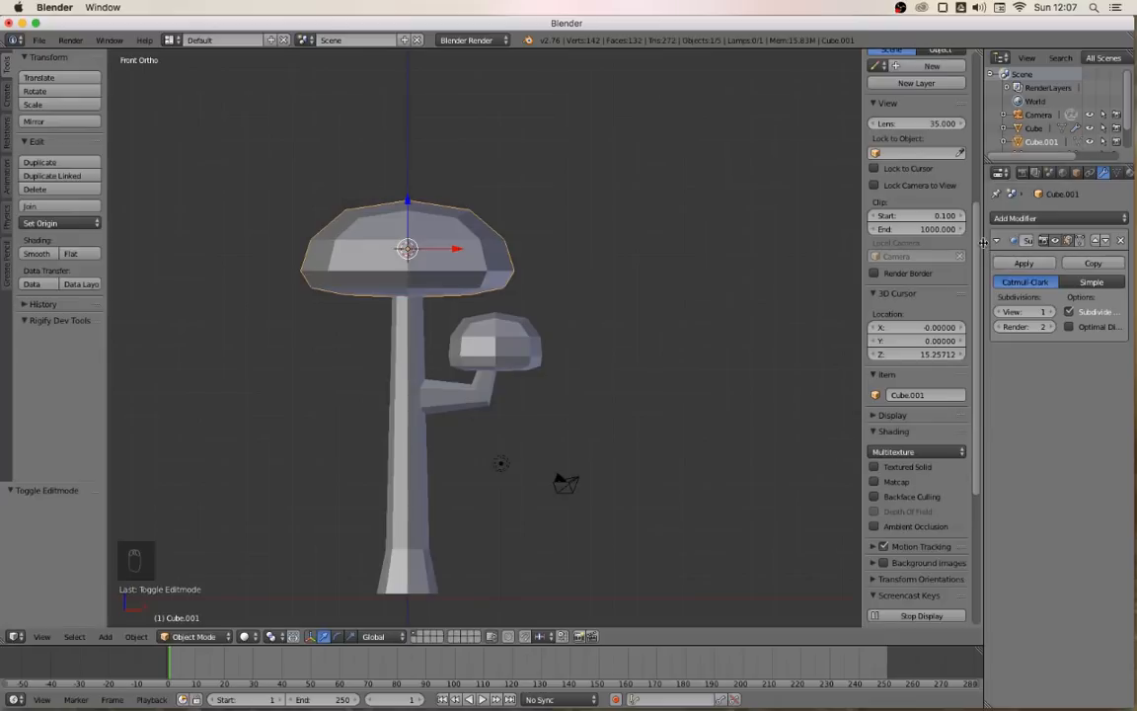
left_click_drag(983, 242, 952, 241)
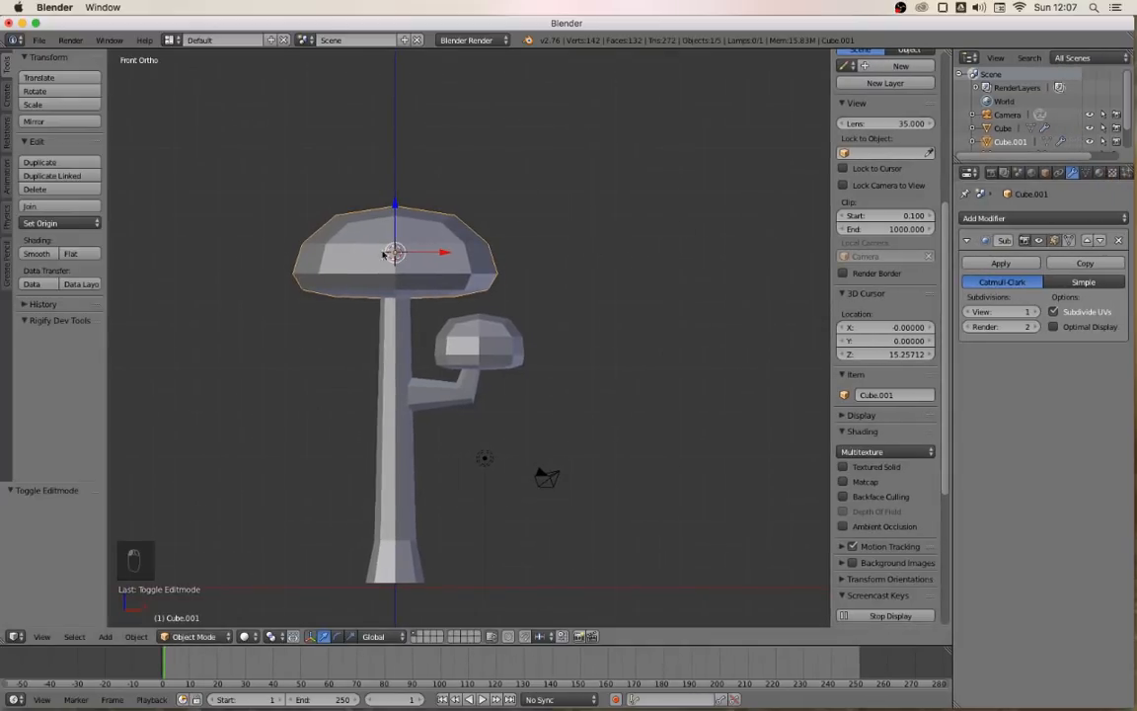
key("Tab")
middle_click_drag(420, 222, 447, 171)
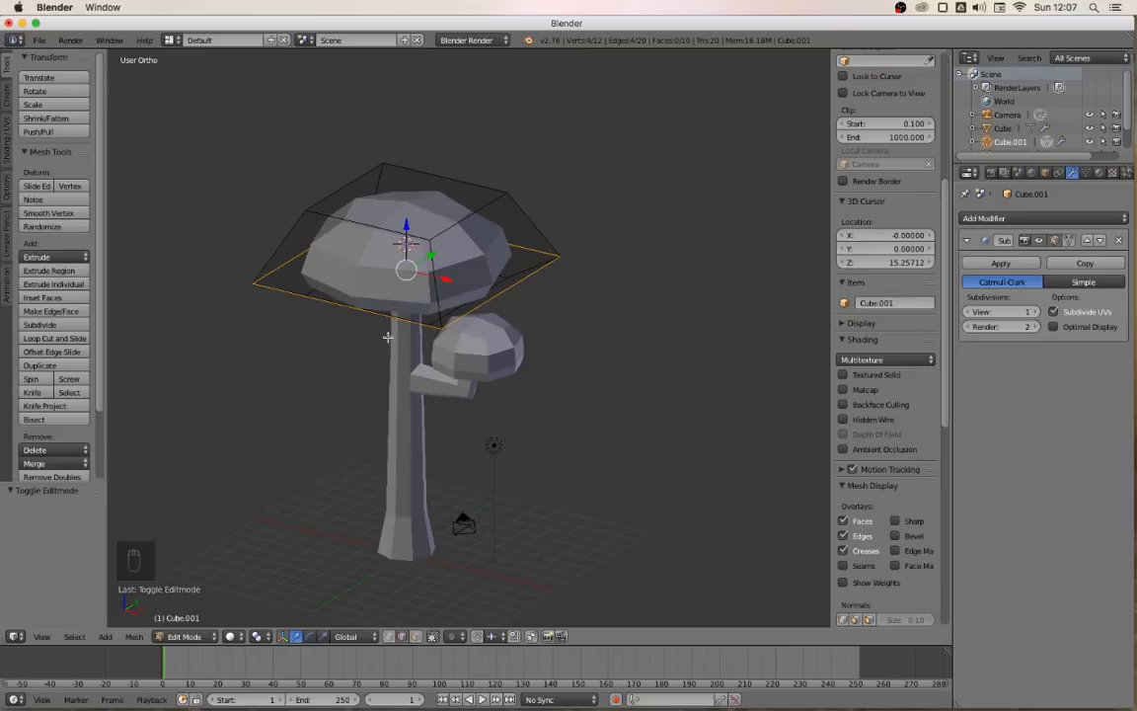
key("KP_1")
middle_click_drag(461, 265, 431, 294)
key("KP_1")
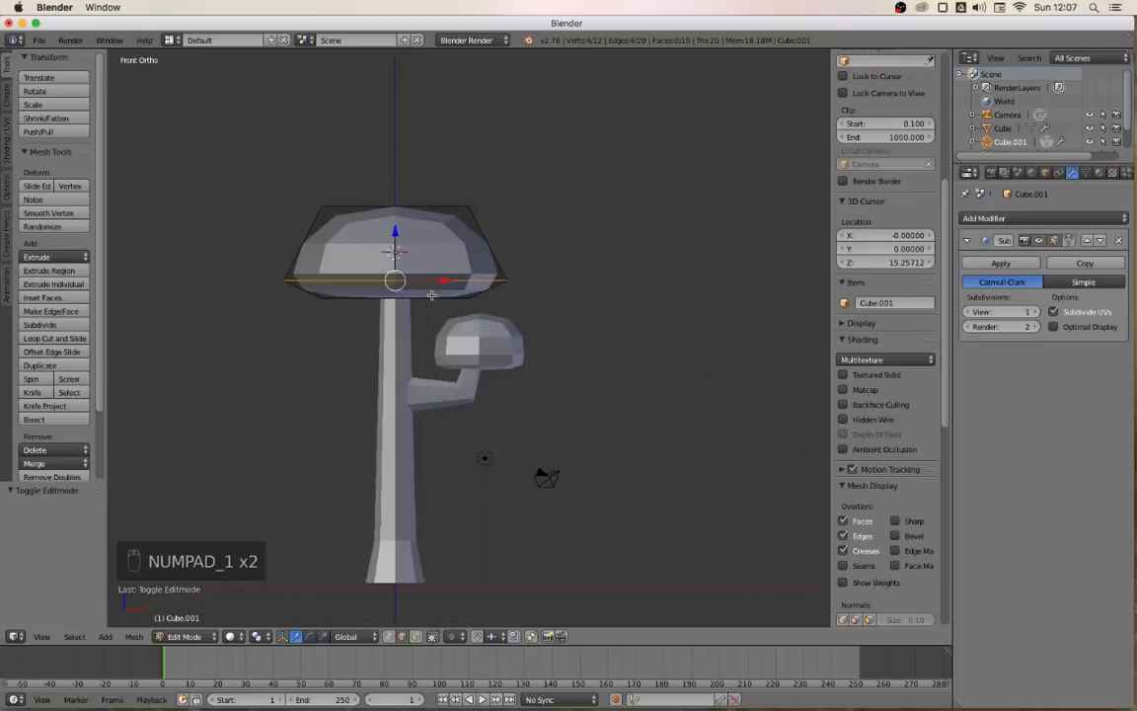
scroll(429, 294, "up", 2)
scroll(432, 297, "down", 1)
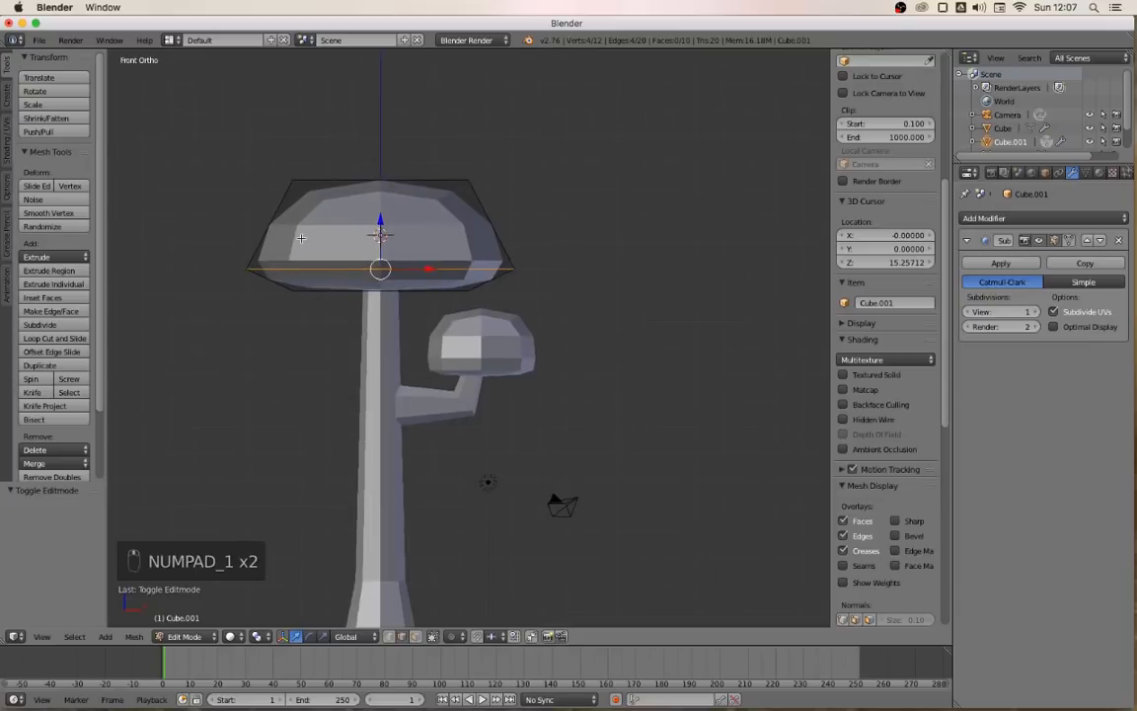
Apply the Subdivision Surface modifiers of the treetop foliage and the branch foliage in object mode
key("Tab")
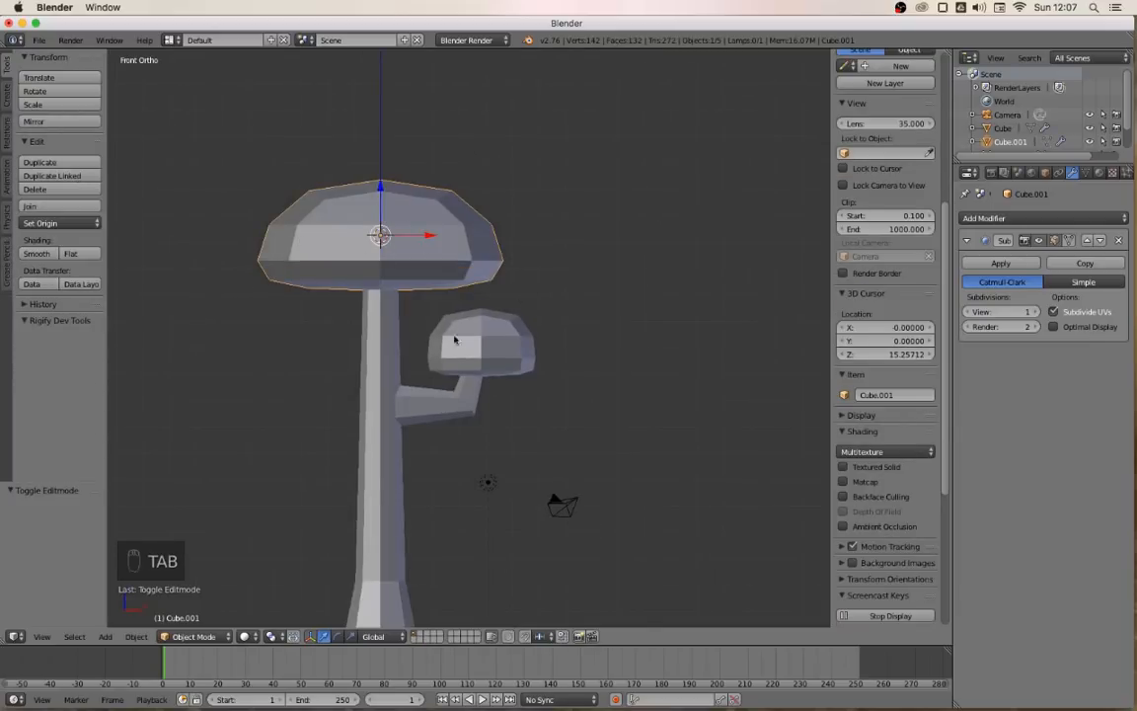
left_click(1001, 263)
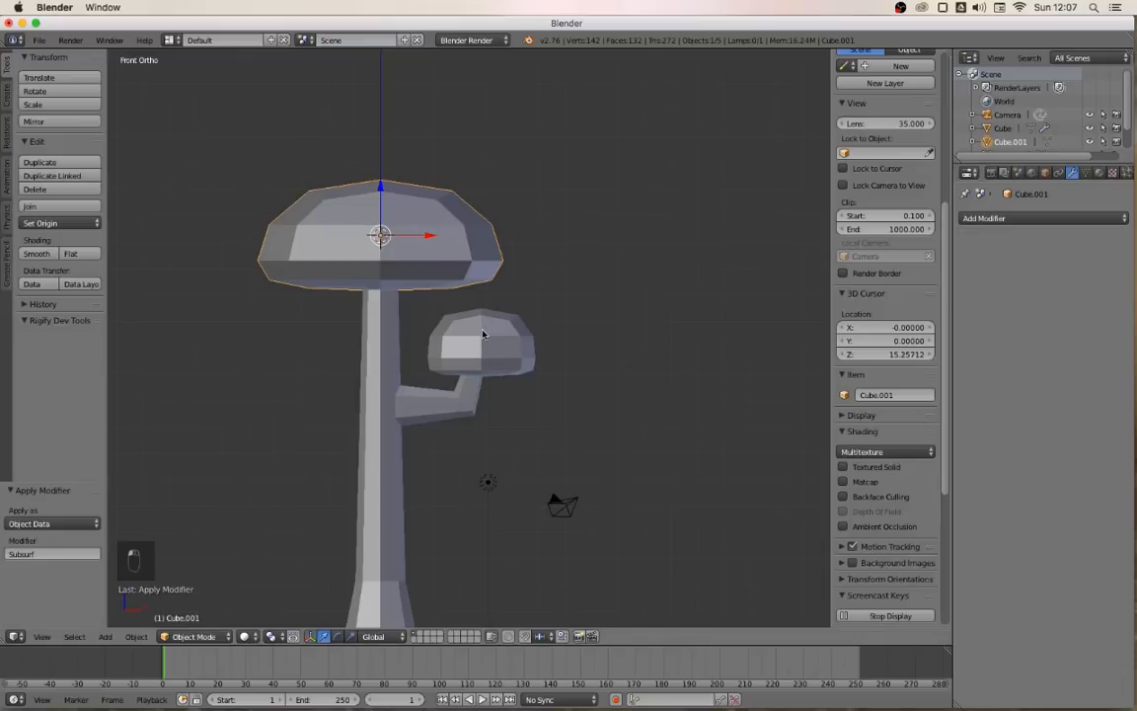
key("Tab")
middle_click_drag(494, 294, 455, 326)
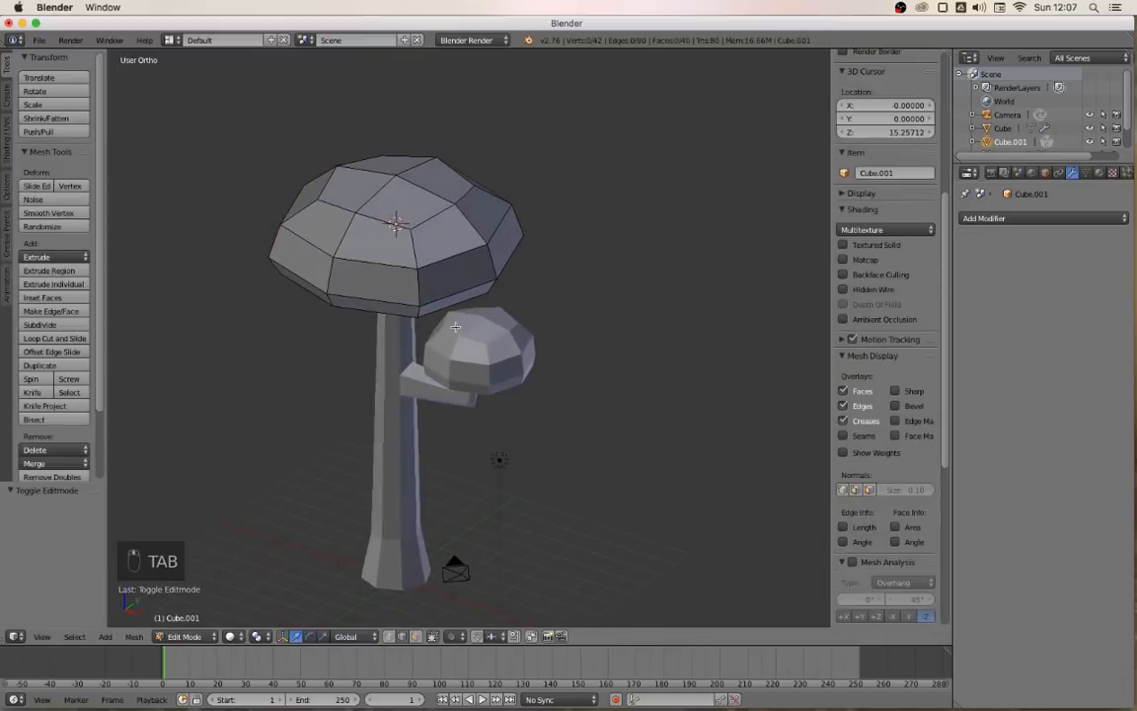
key("KP_1")
key("Tab")
right_click(482, 346)
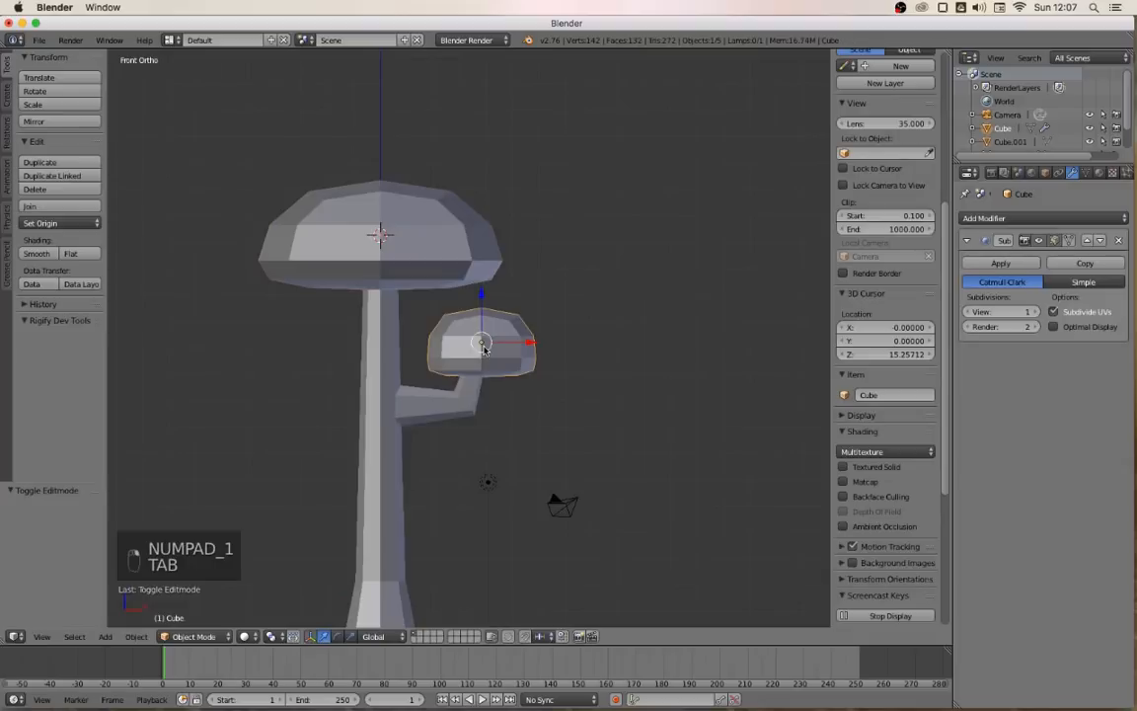
left_click(1001, 263)
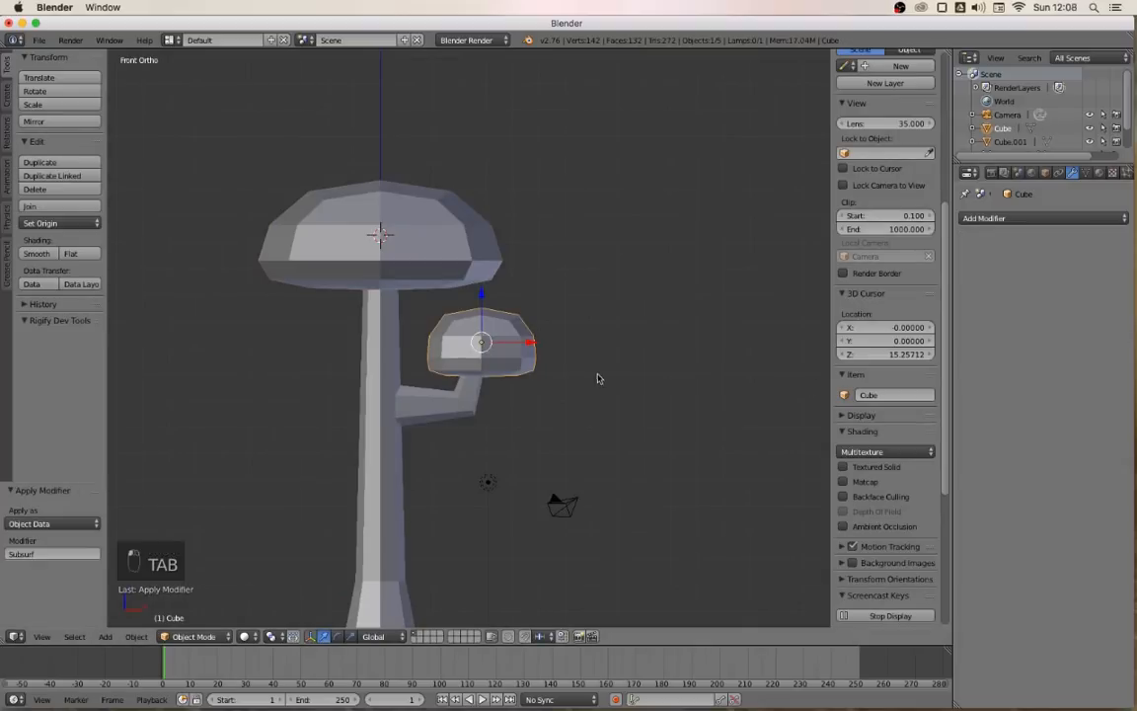
Create a new material for the branch foliage and set its specular intensity to 0
scroll(426, 460, "down", 2)
middle_click_drag(430, 462, 358, 426, "shift")
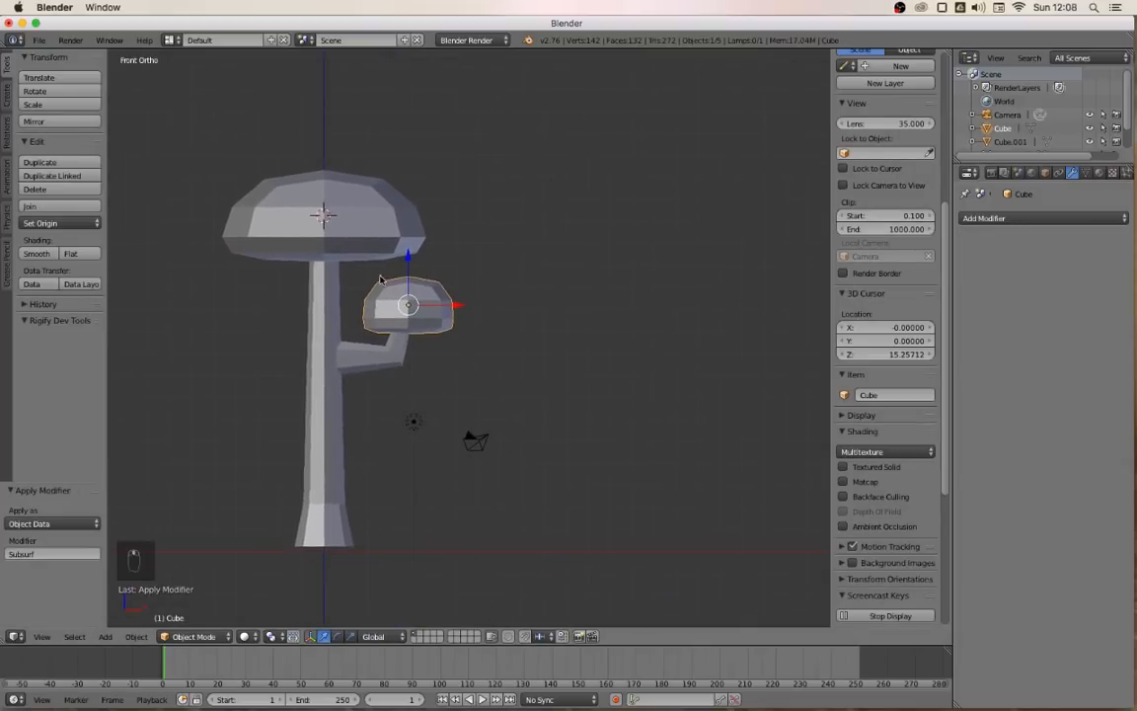
left_click(1098, 172)
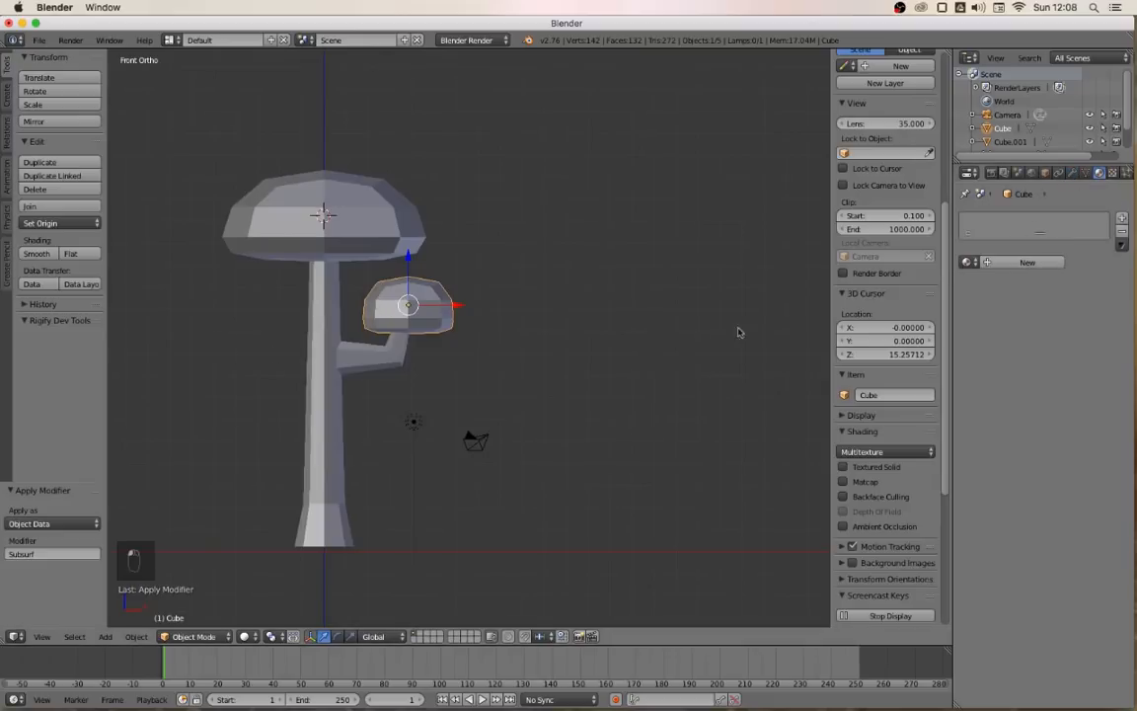
left_click(1031, 262)
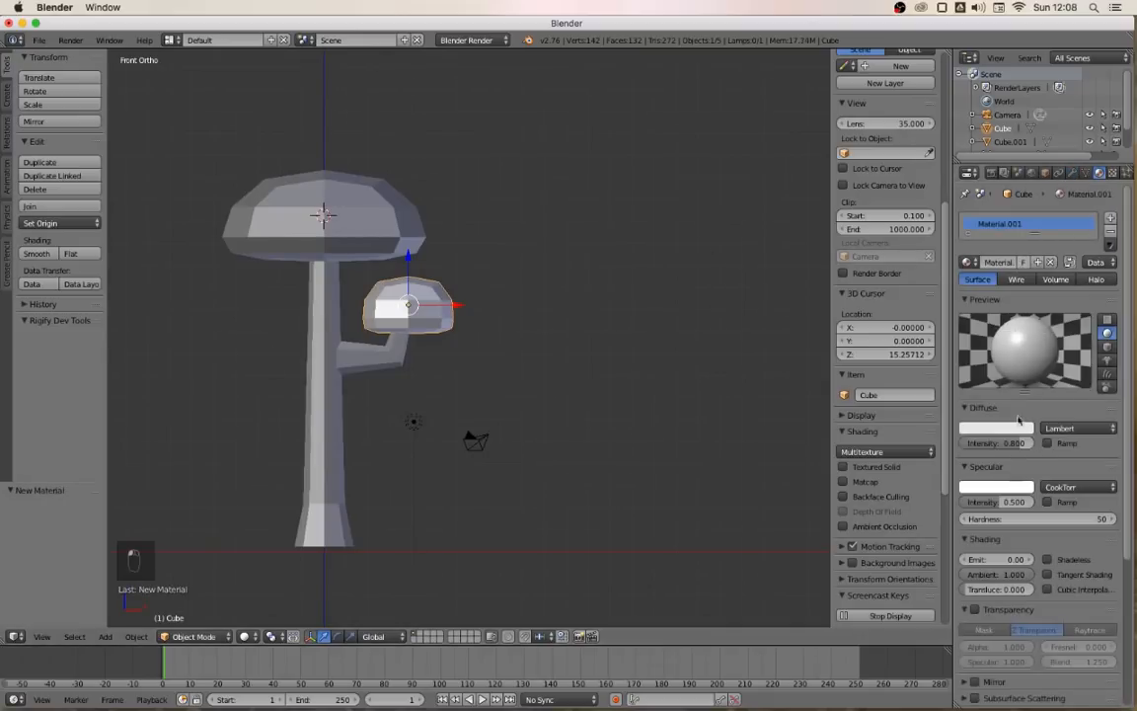
left_click_drag(1009, 502, 969, 502)
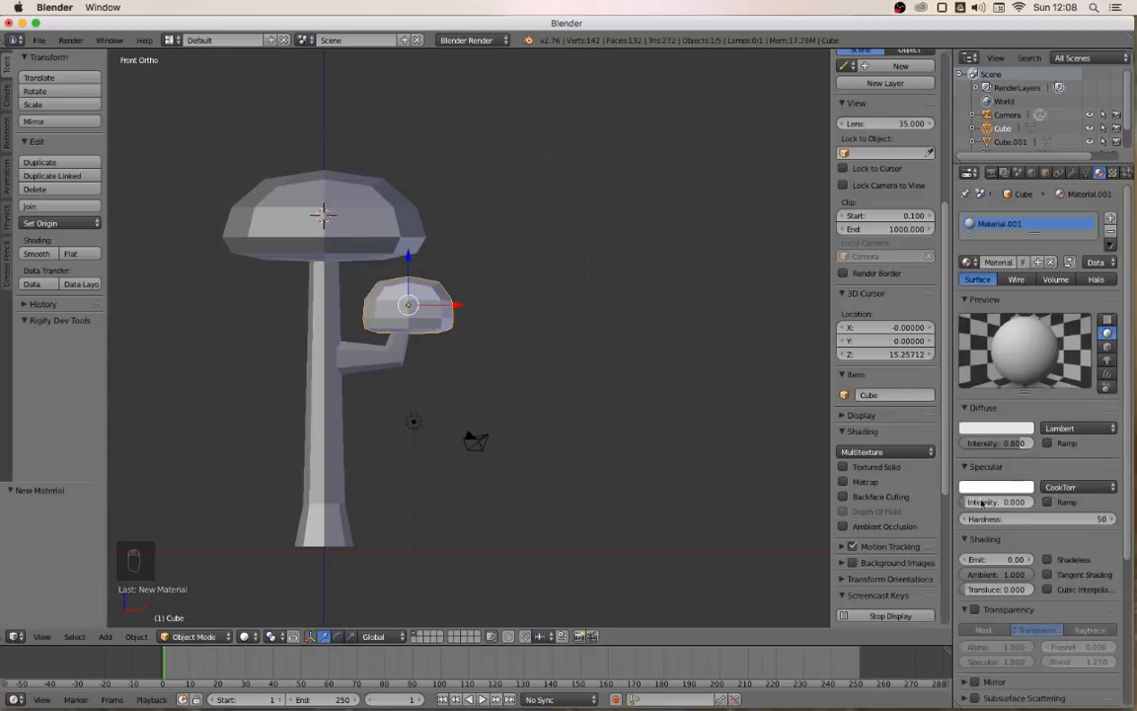
Create a new material for the treetop foliage and lower its specular intensity to remove the shine
right_click(340, 218)
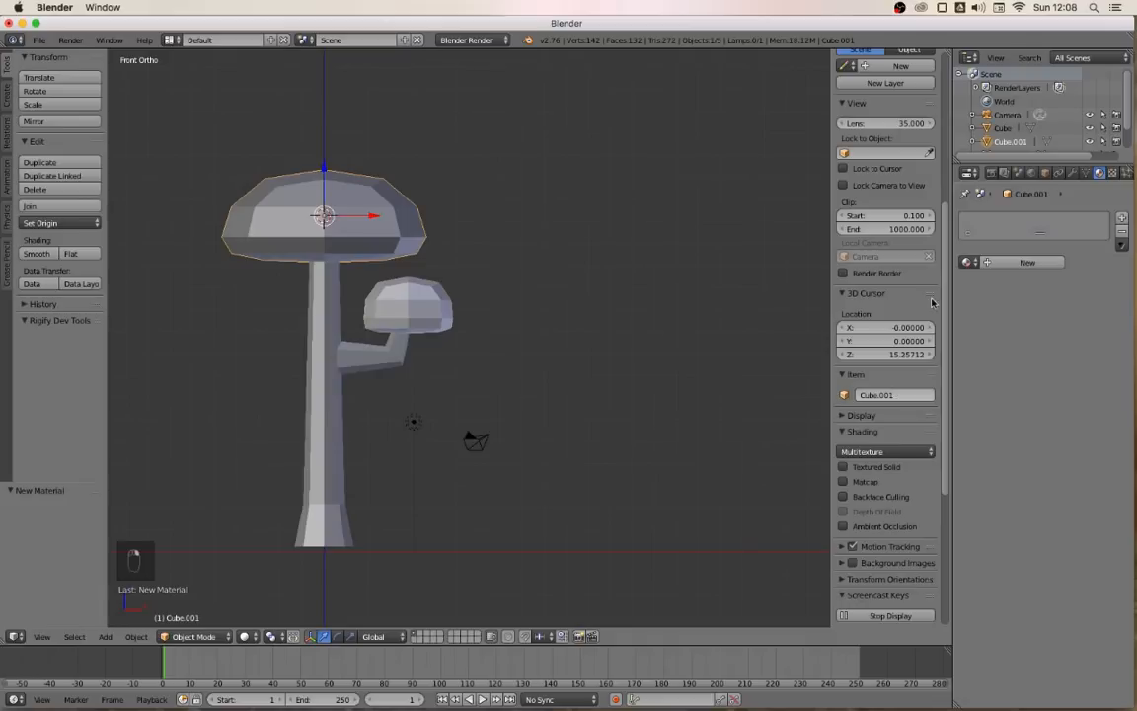
left_click(1025, 263)
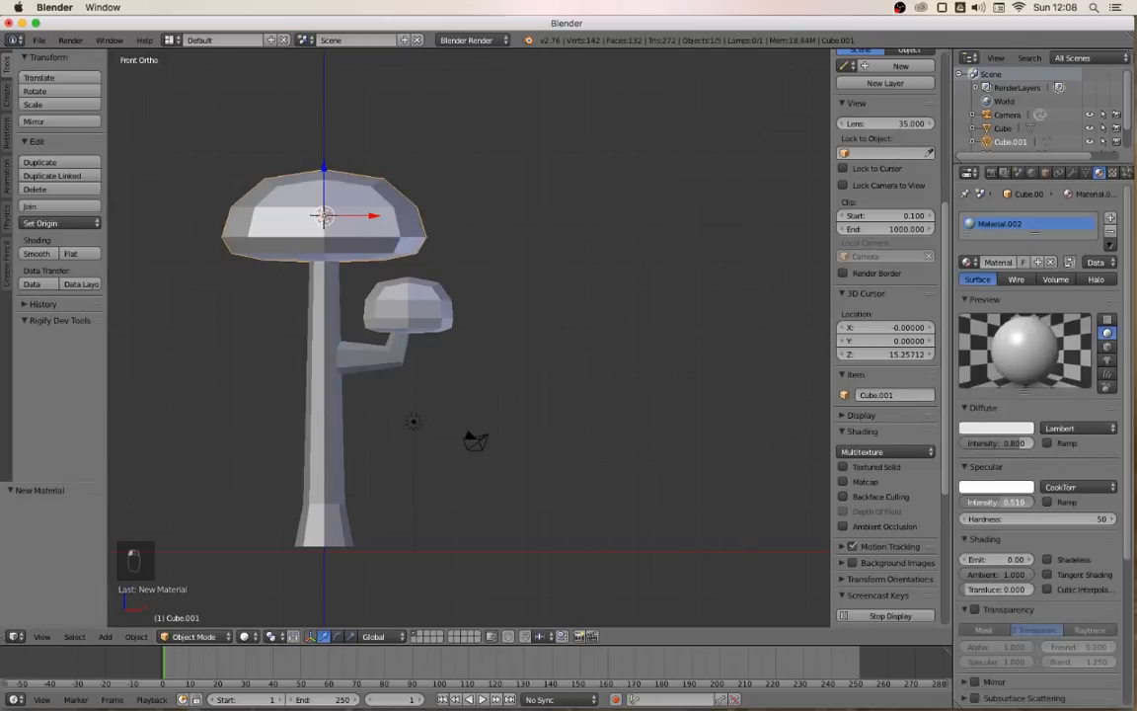
left_click_drag(999, 506, 982, 506)
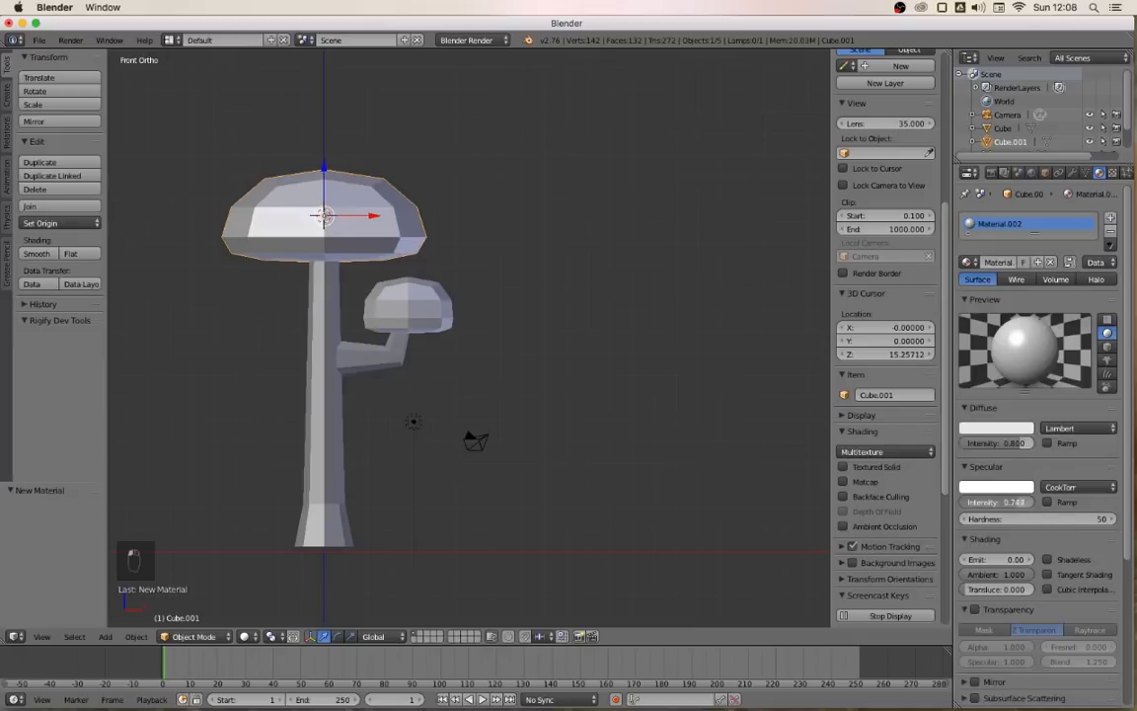
left_click_drag(997, 501, 973, 501)
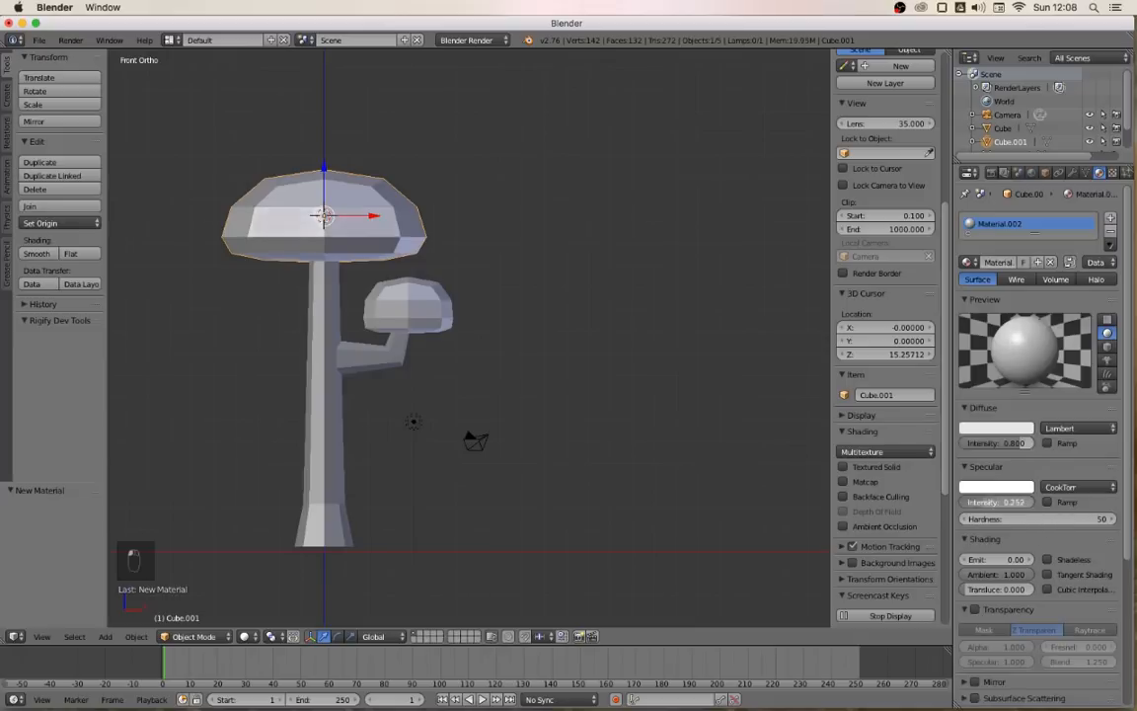
Create a new material for the trunk, set its specular intensity to 0, and keep the trunk selected
right_click(308, 405)
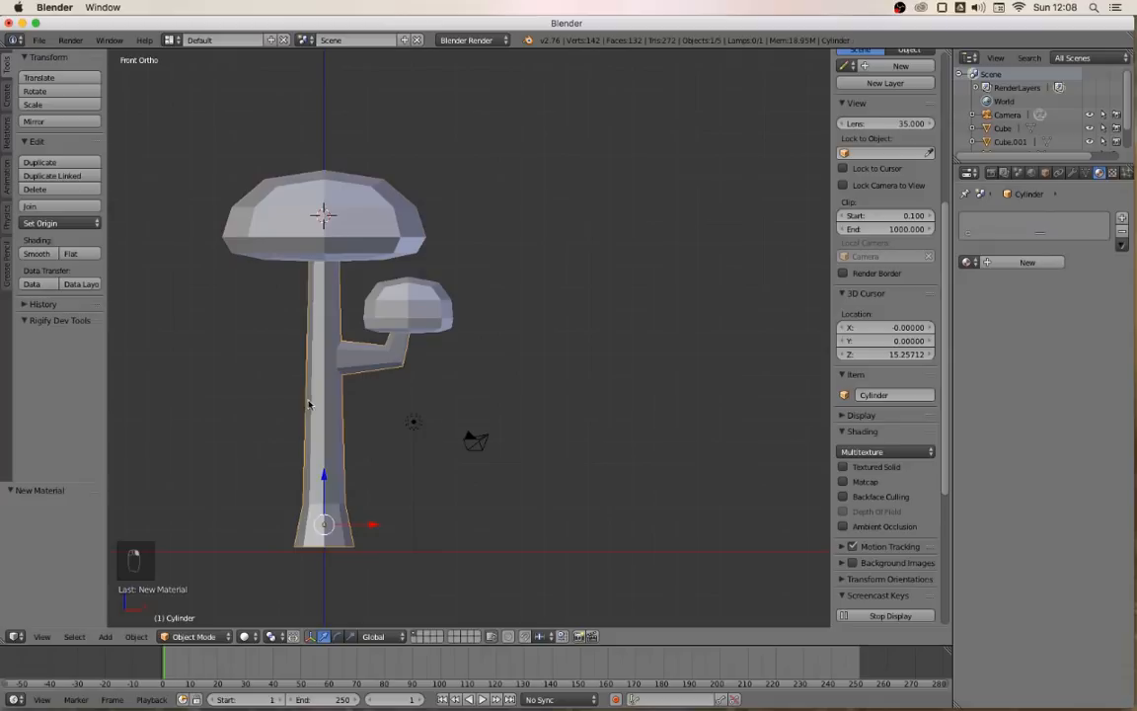
left_click(1007, 264)
left_click_drag(997, 503, 938, 504)
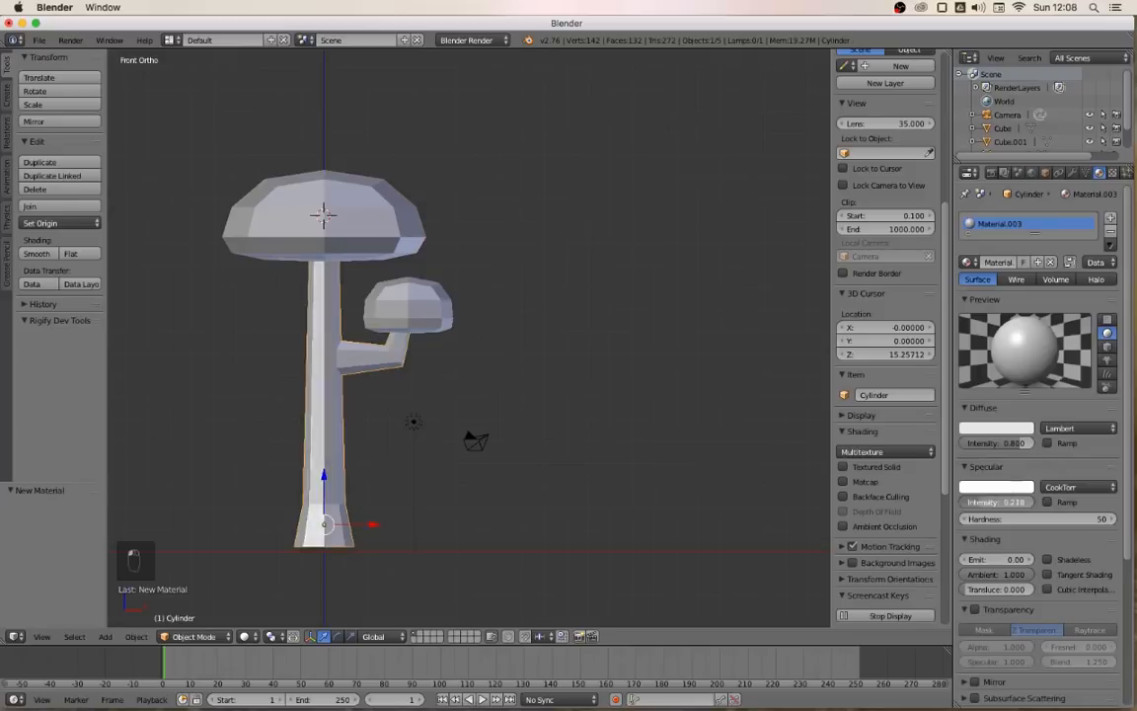
right_click(347, 190)
right_click(375, 320)
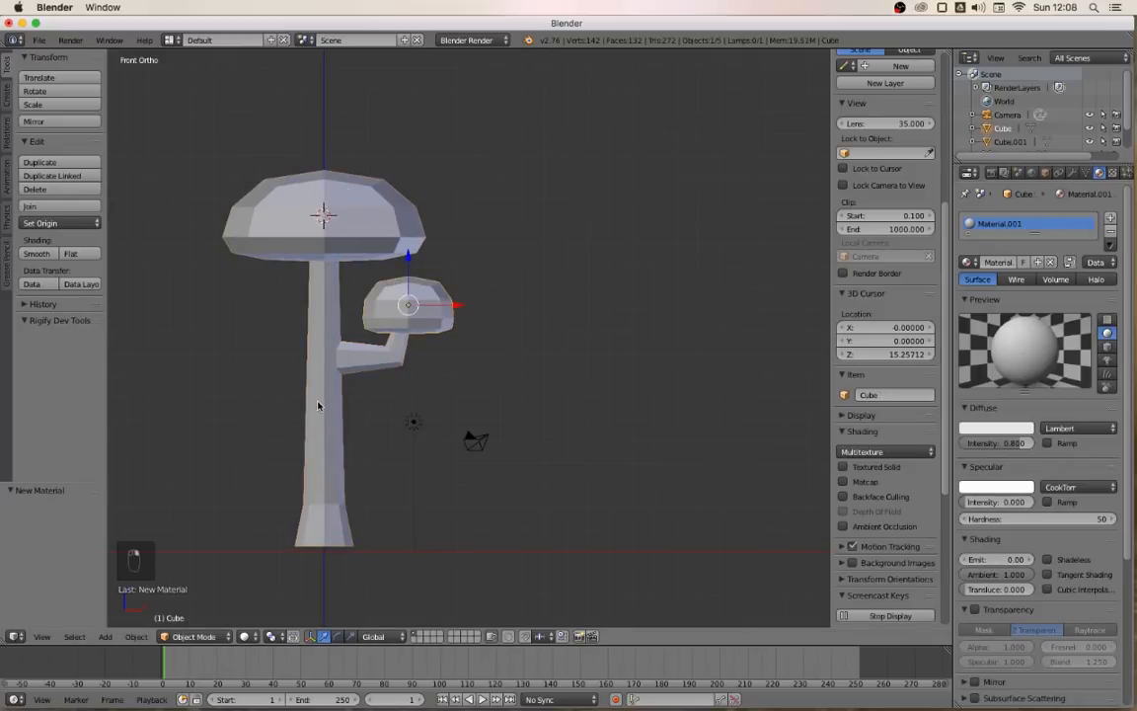
right_click(317, 405)
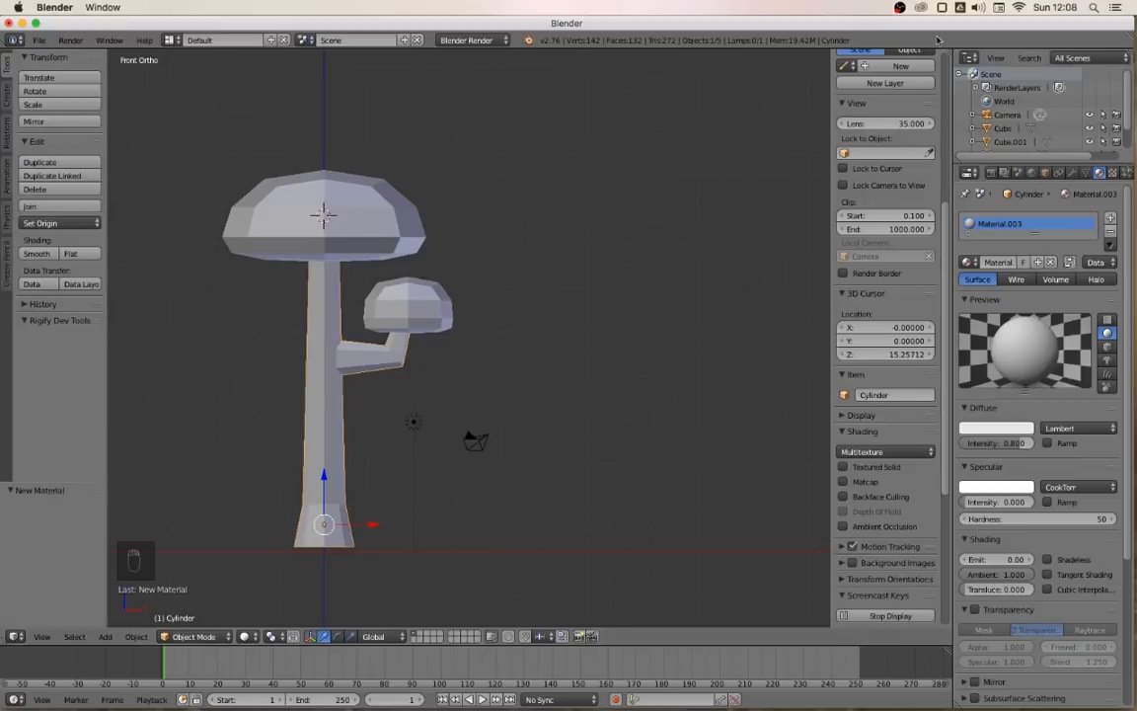
Split the 3D view vertically, hide the properties sidebar in the tree's view, and turn the new area into a UV/Image Editor
left_click_drag(938, 39, 685, 93)
key("t")
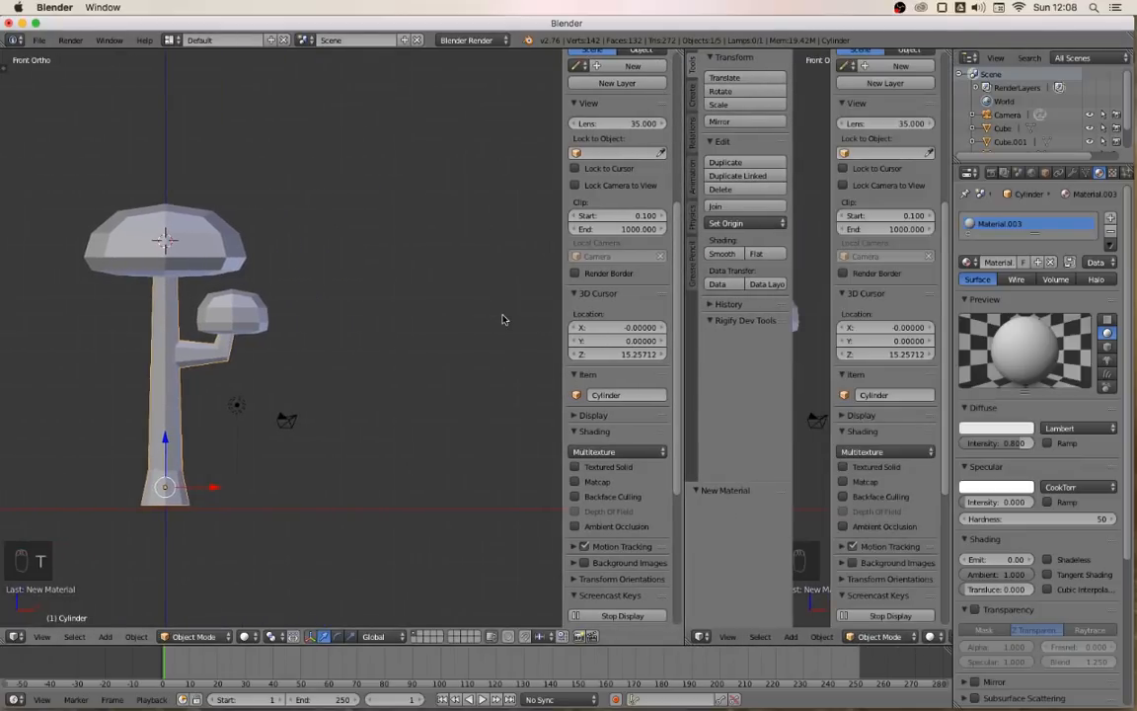
key("t")
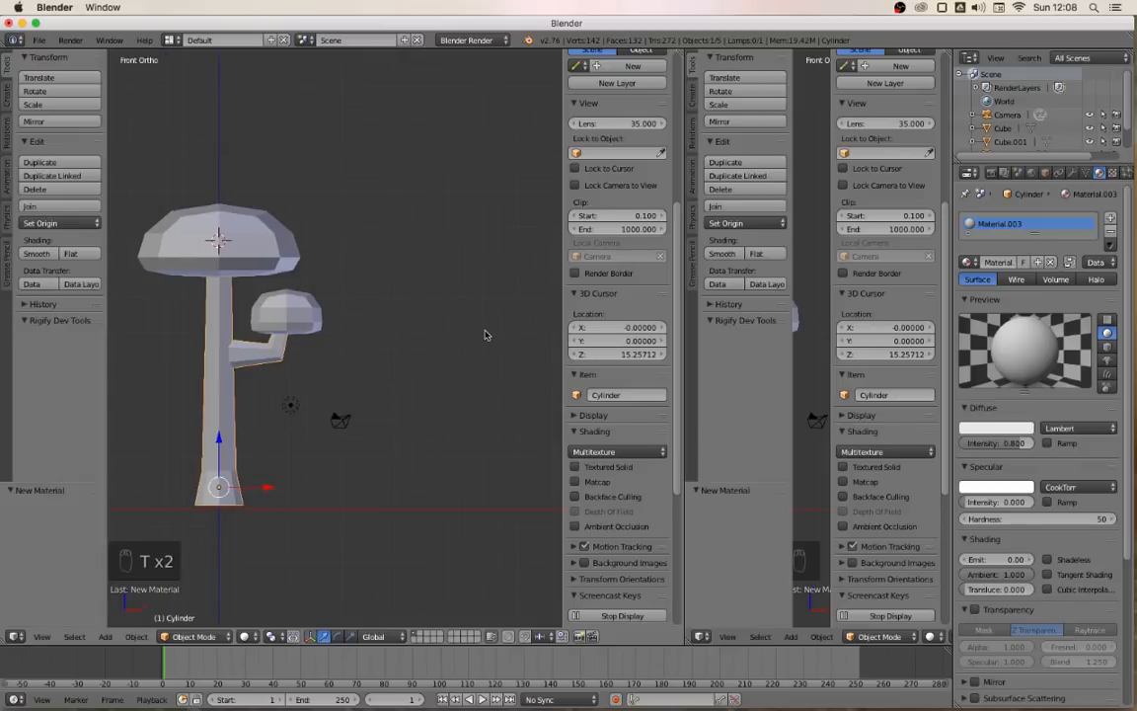
key("n")
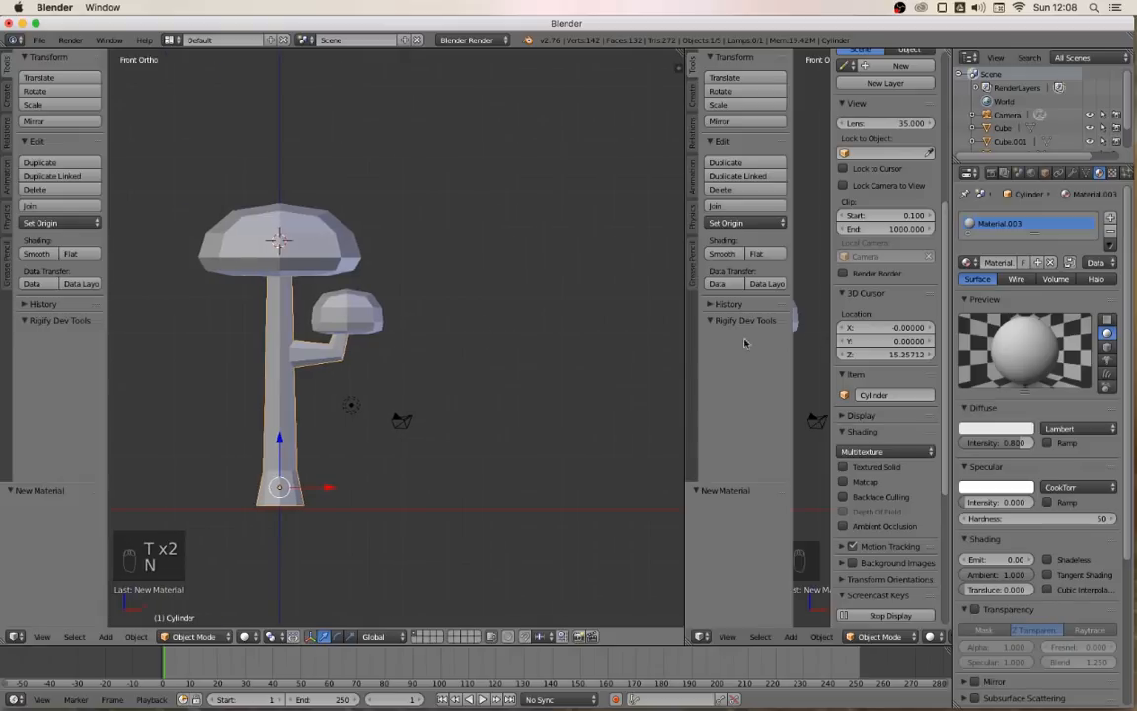
left_click(701, 636)
left_click(671, 477)
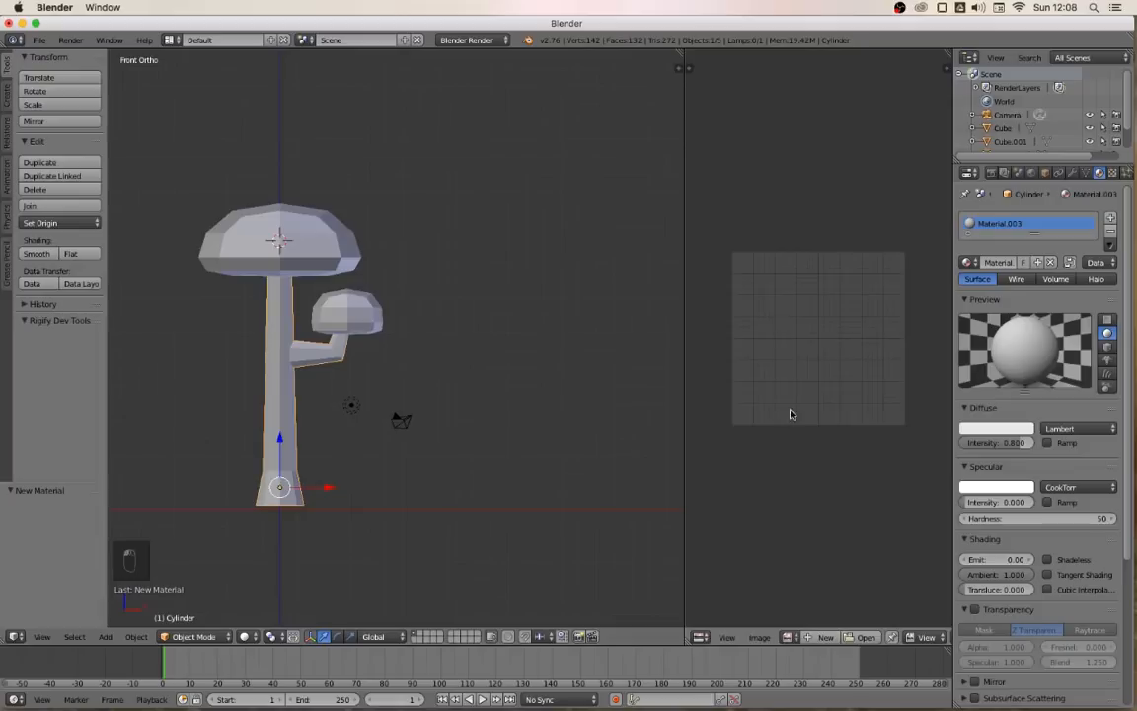
middle_click_drag(794, 386, 773, 385)
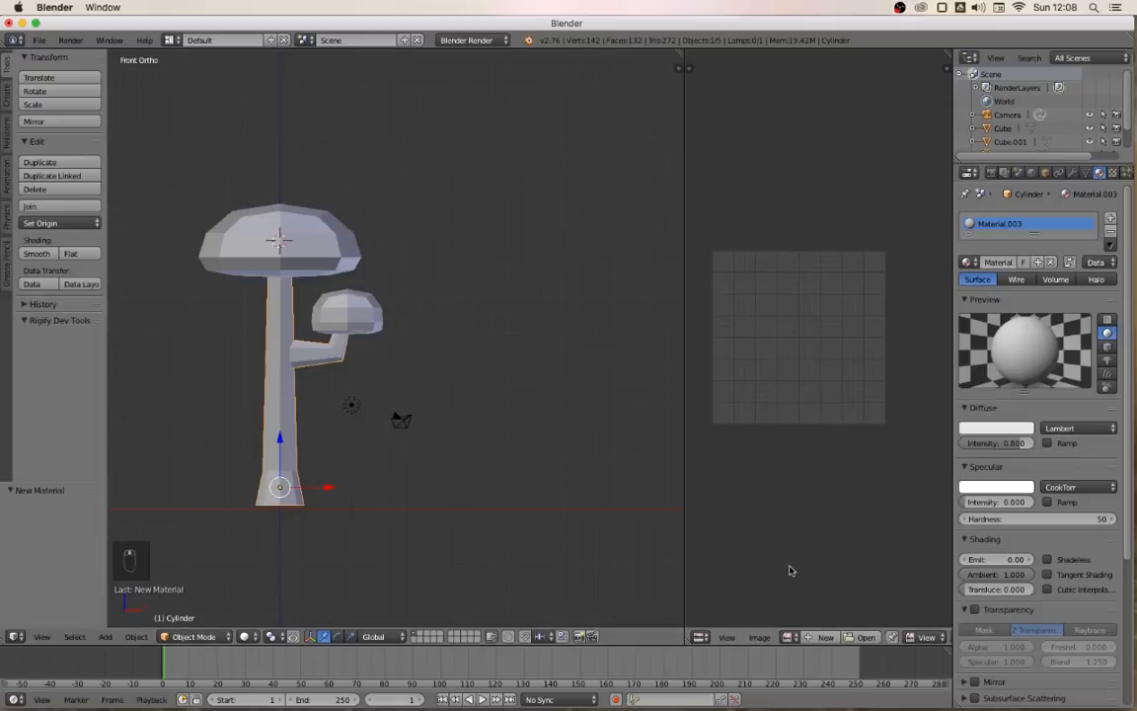
Create a new blank image named trunk with a dark brown fill color
left_click(823, 637)
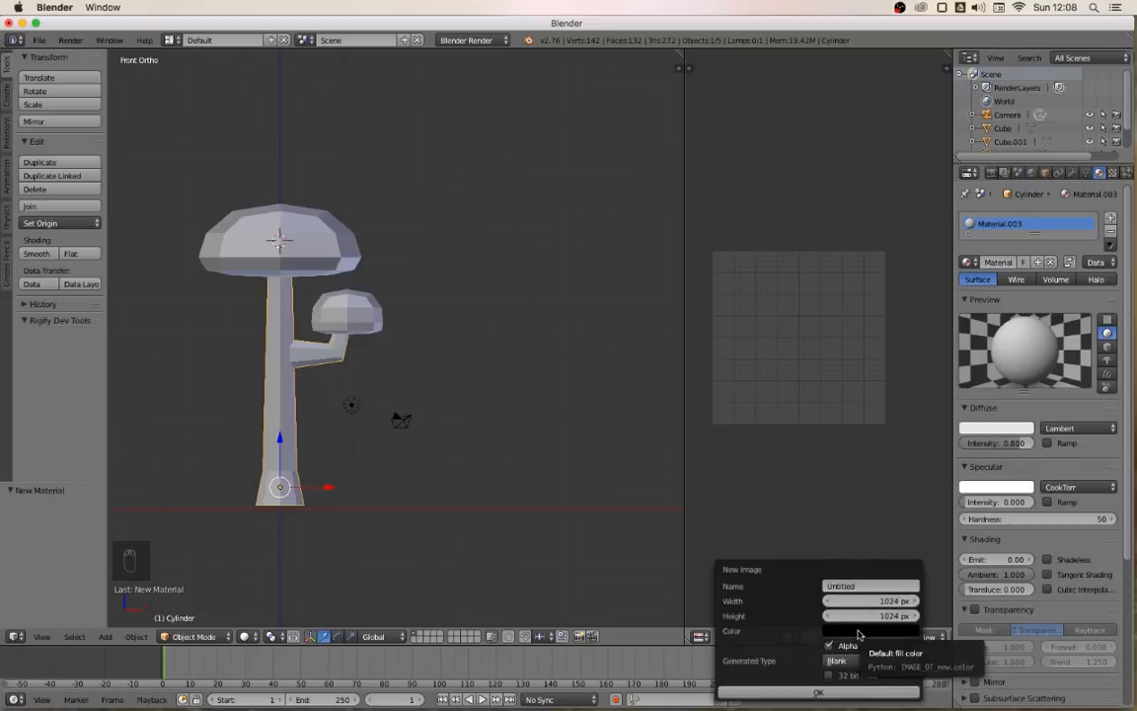
left_click(858, 631)
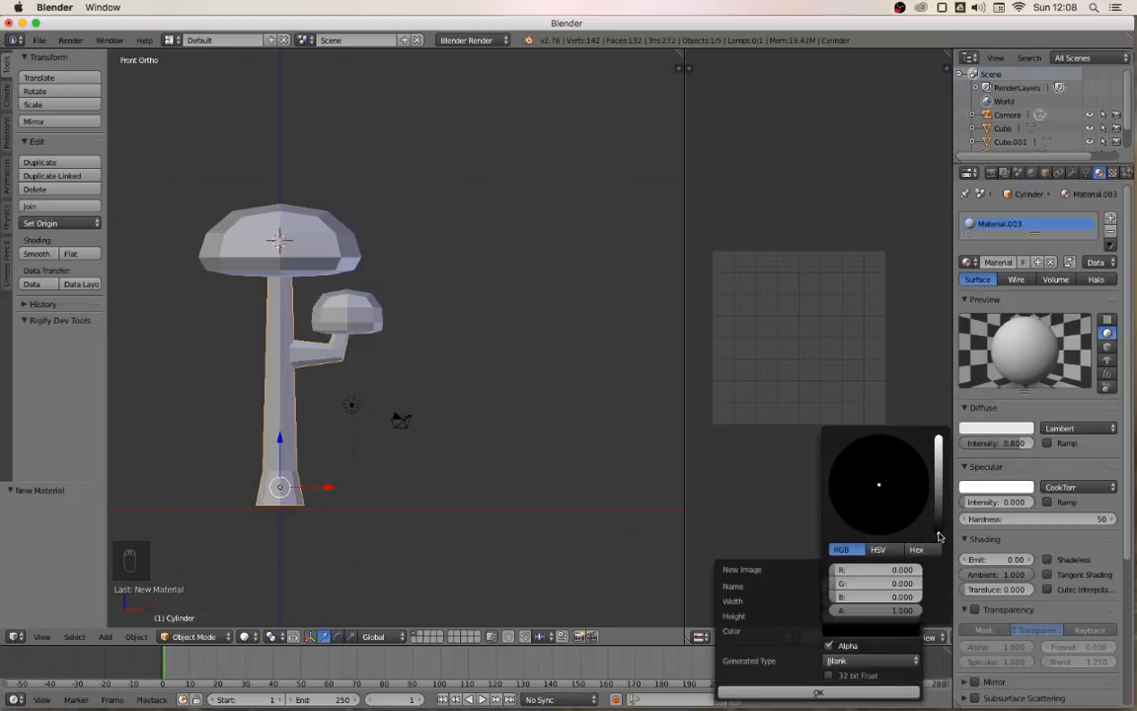
left_click_drag(938, 534, 873, 503)
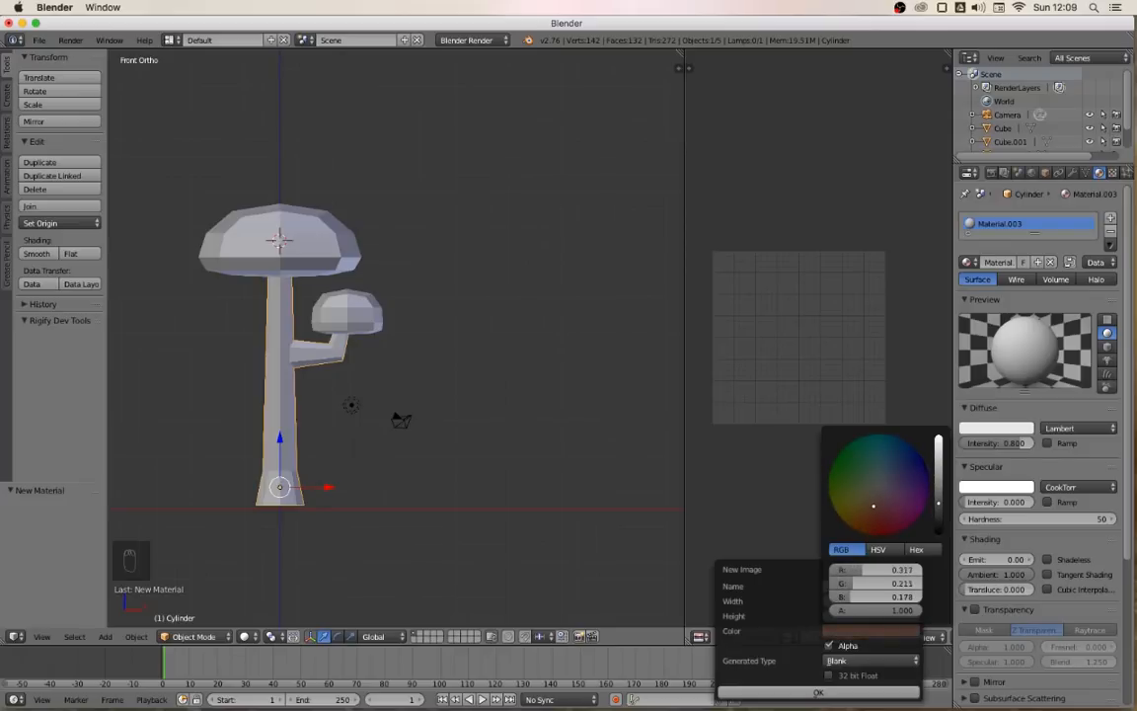
left_click(856, 586)
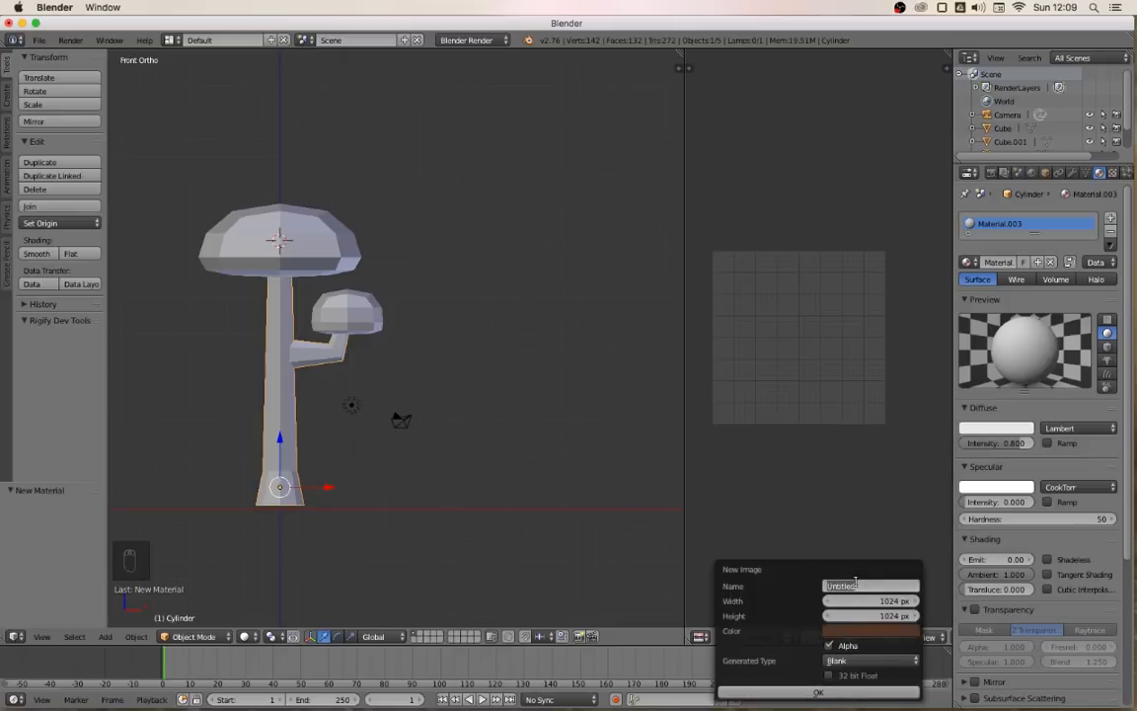
key("BackSpace")
type("trunk")
left_click(807, 692)
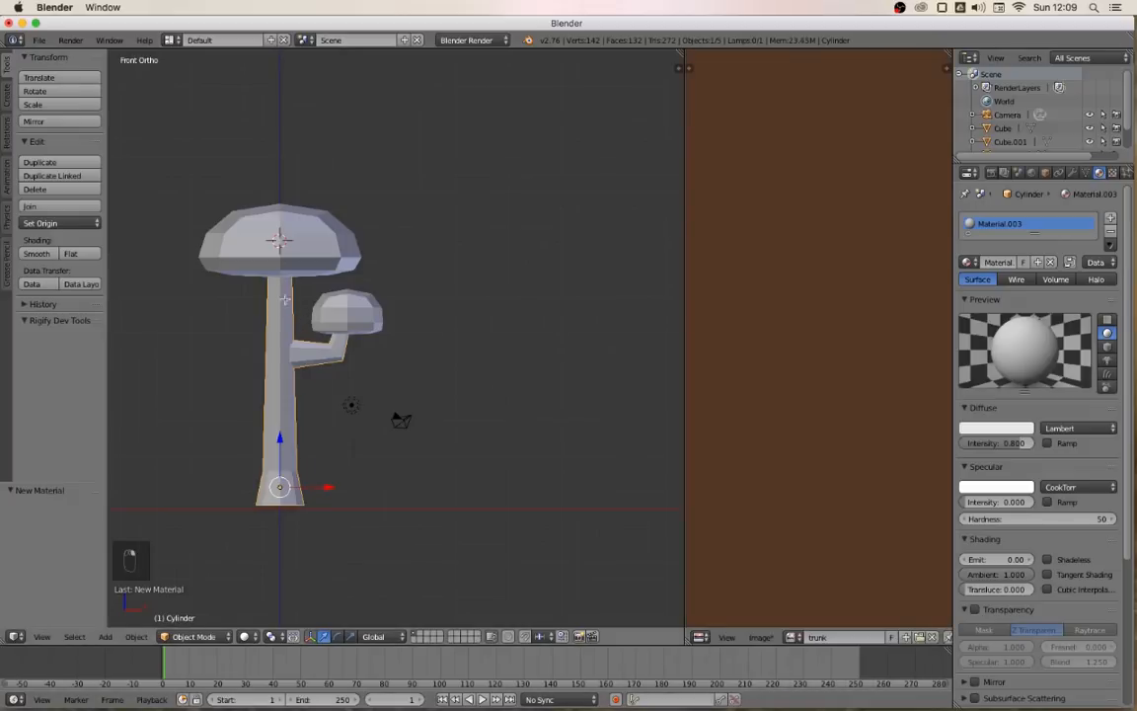
Isolate the trunk in local view, scale its top ring by 0.621 in edit mode, and return to the full scene
key("Tab")
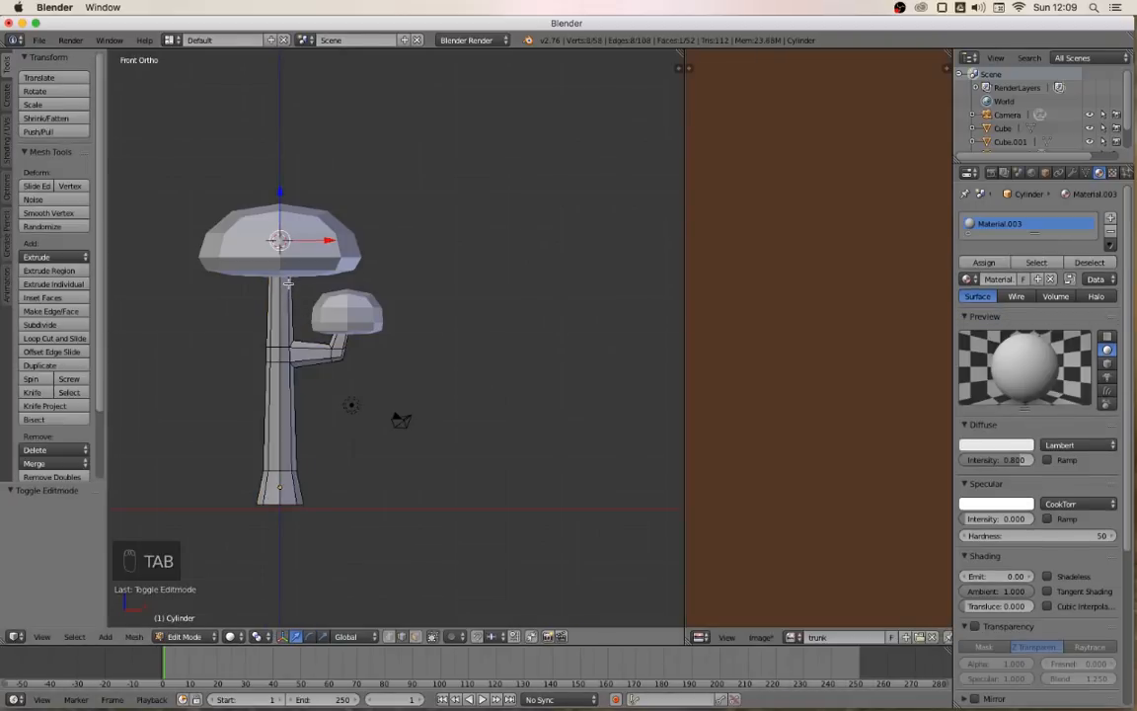
key("KP_Divide")
key("s")
key("s")
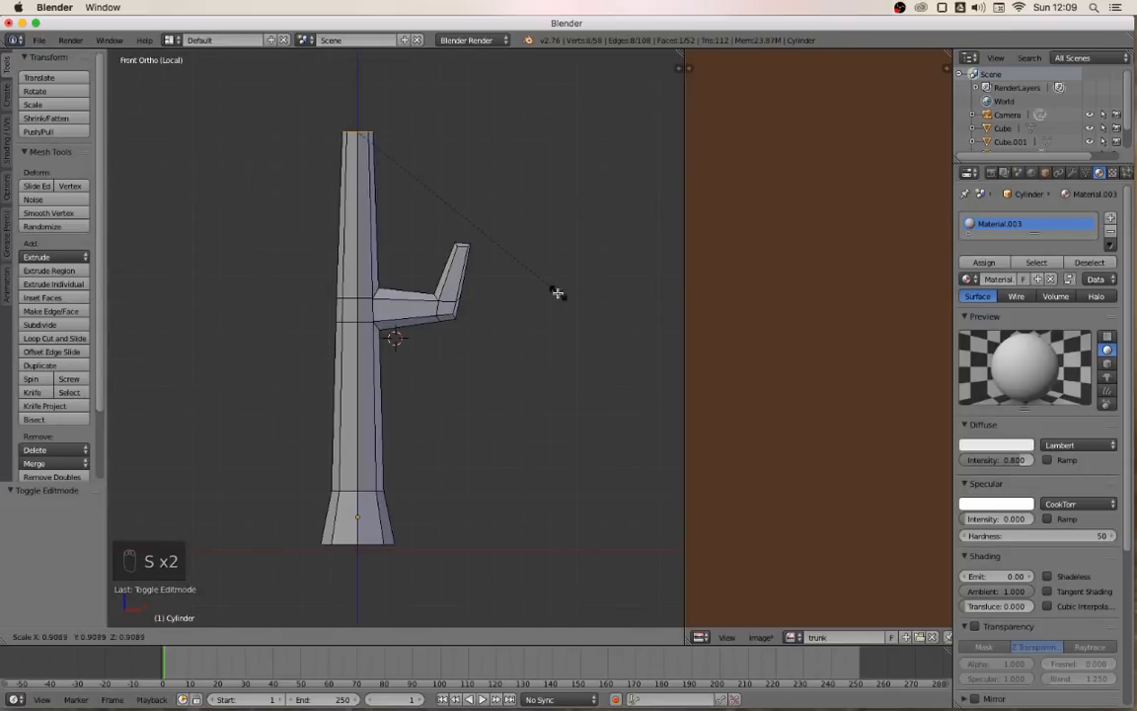
left_click(485, 255)
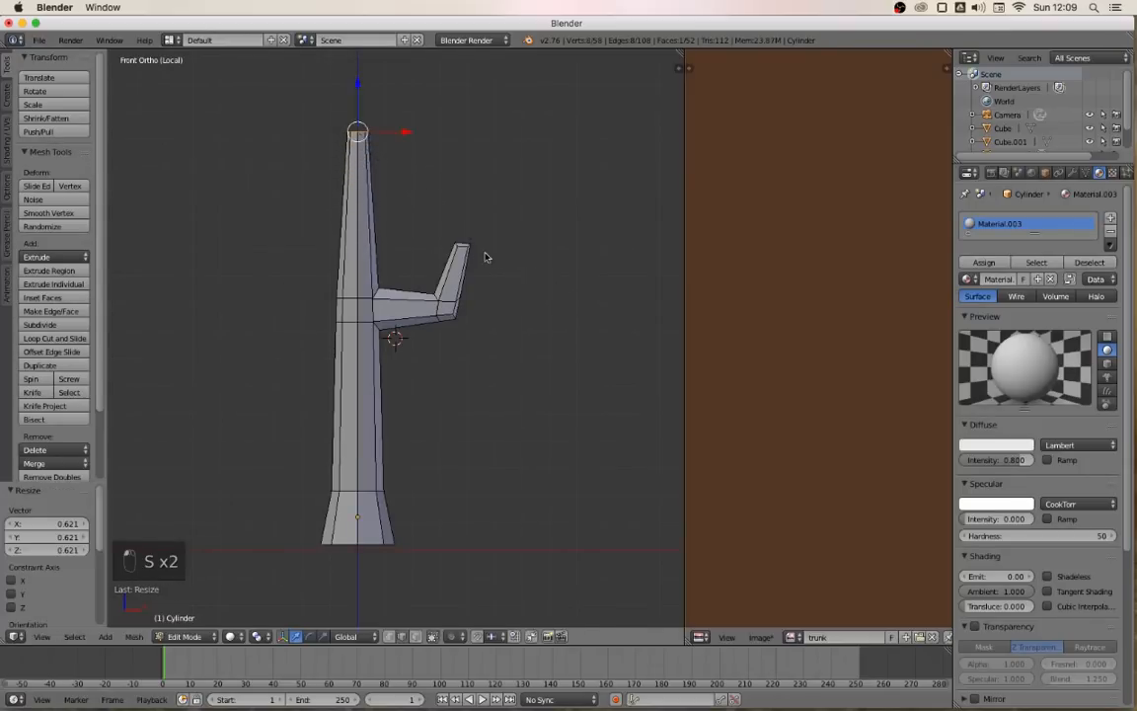
key("Tab")
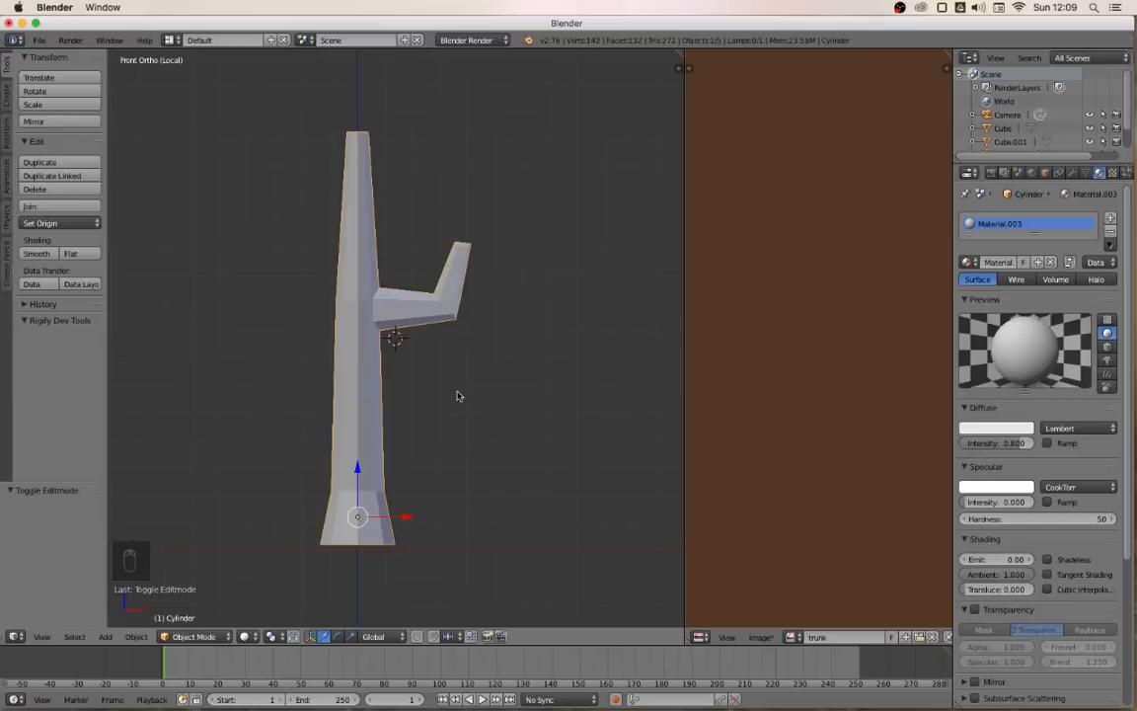
key("KP_Divide")
middle_click_drag(307, 378, 332, 375, "shift")
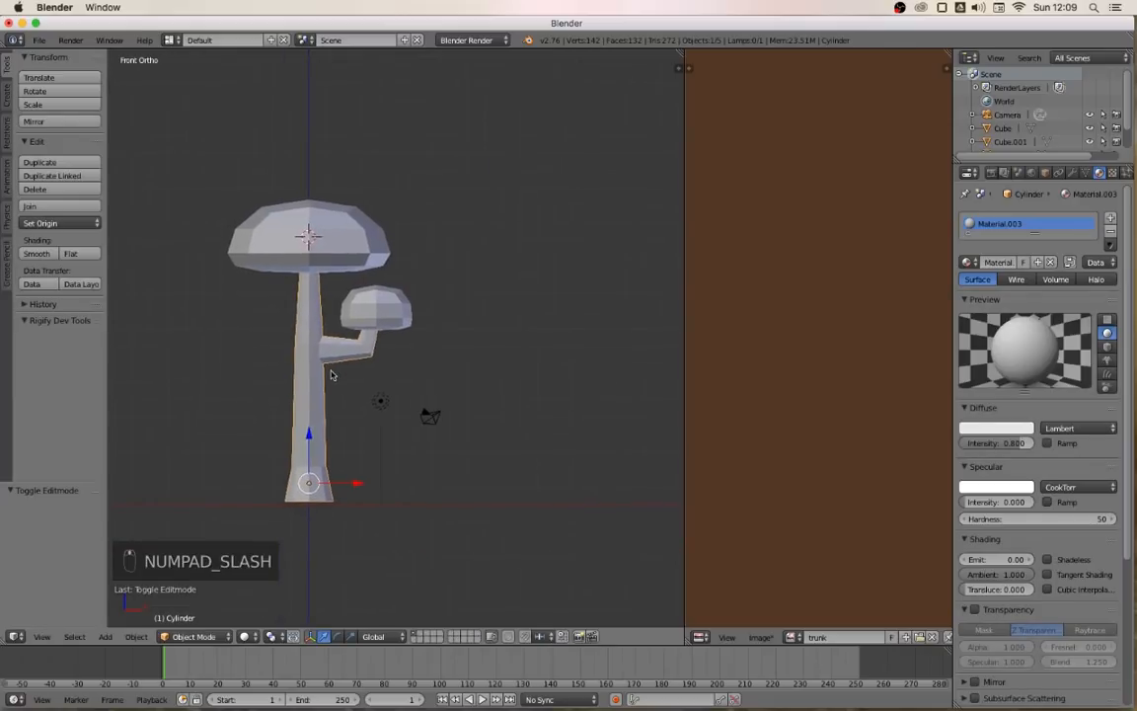
Add a new image texture to the trunk's material and assign the trunk image to it
scroll(826, 365, "down", 3)
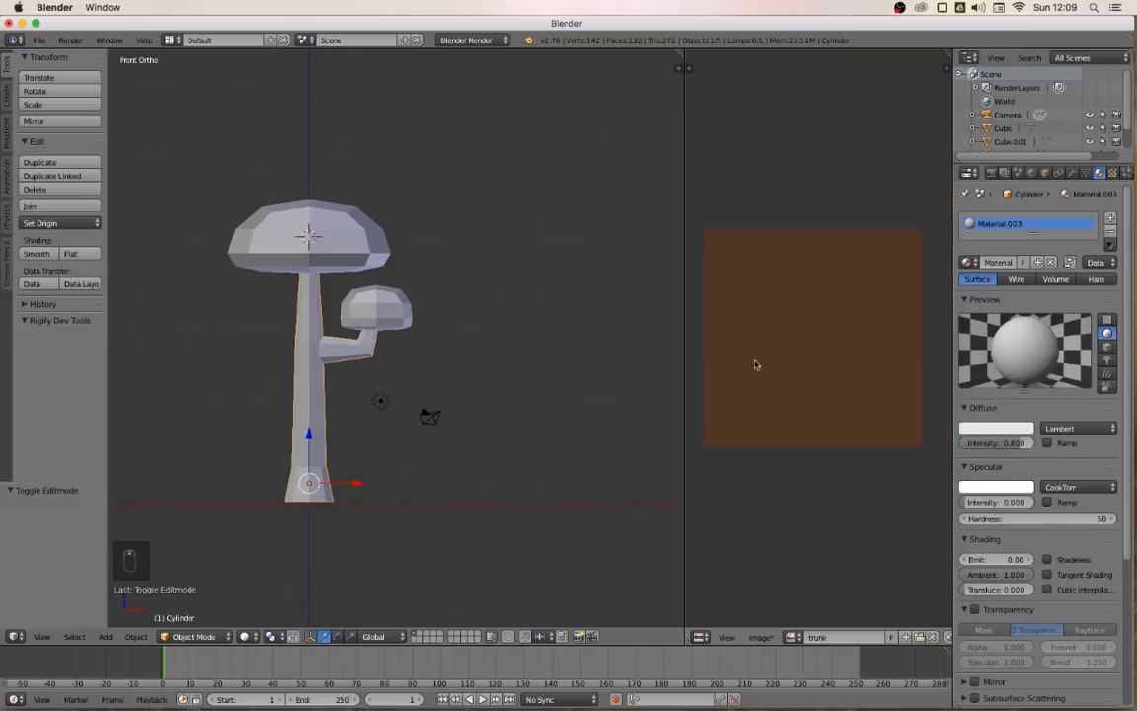
left_click(1113, 173)
left_click(1008, 324)
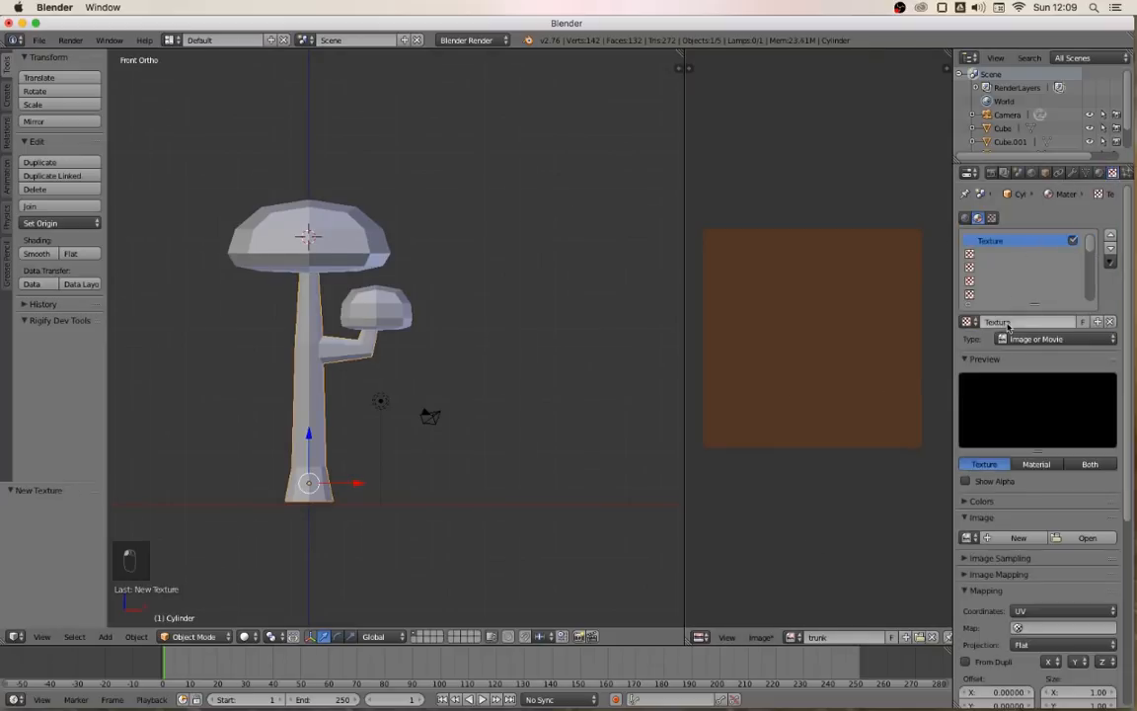
left_click(968, 538)
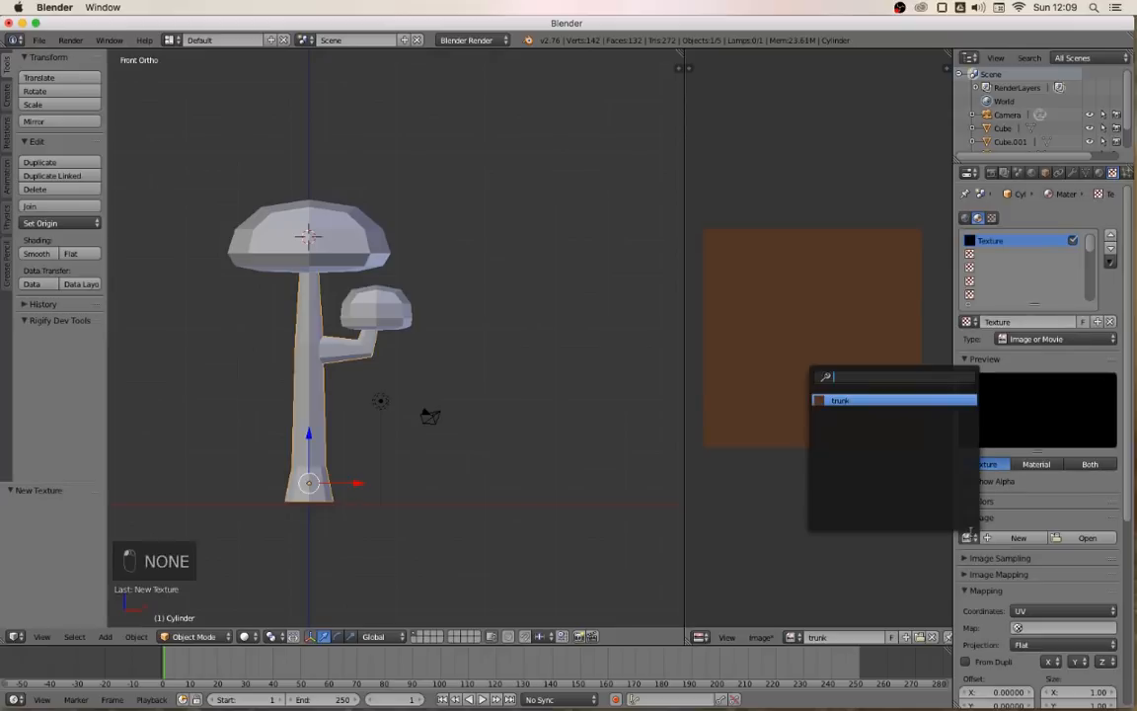
left_click(844, 400)
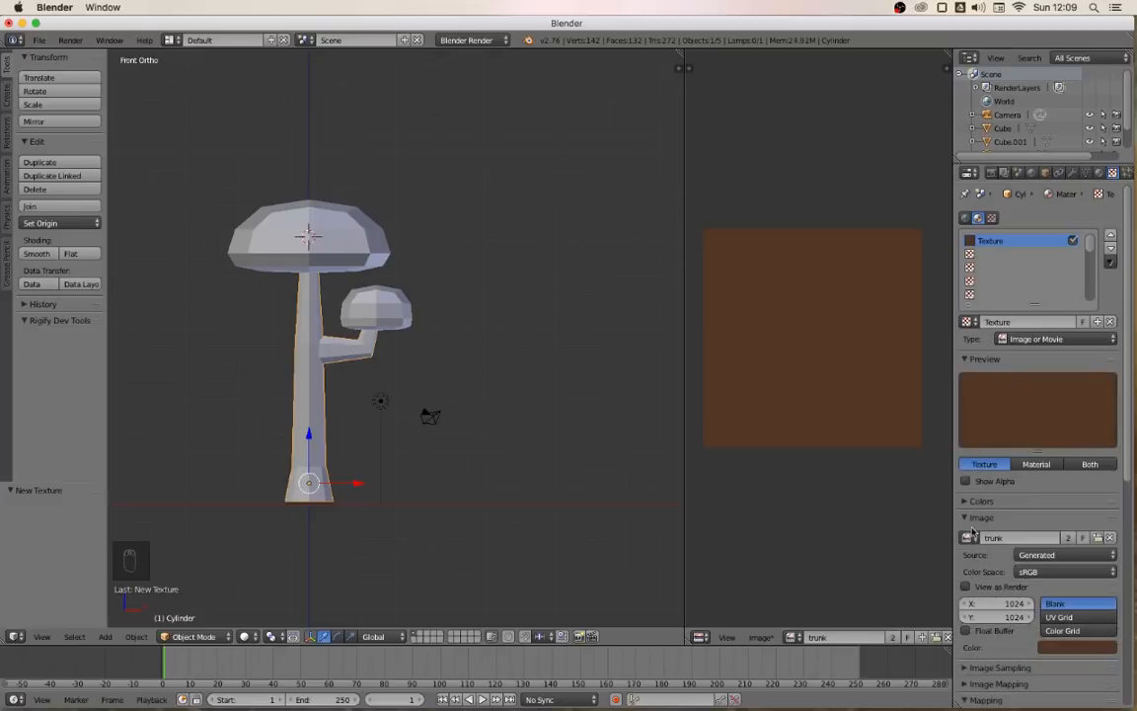
left_click(970, 539)
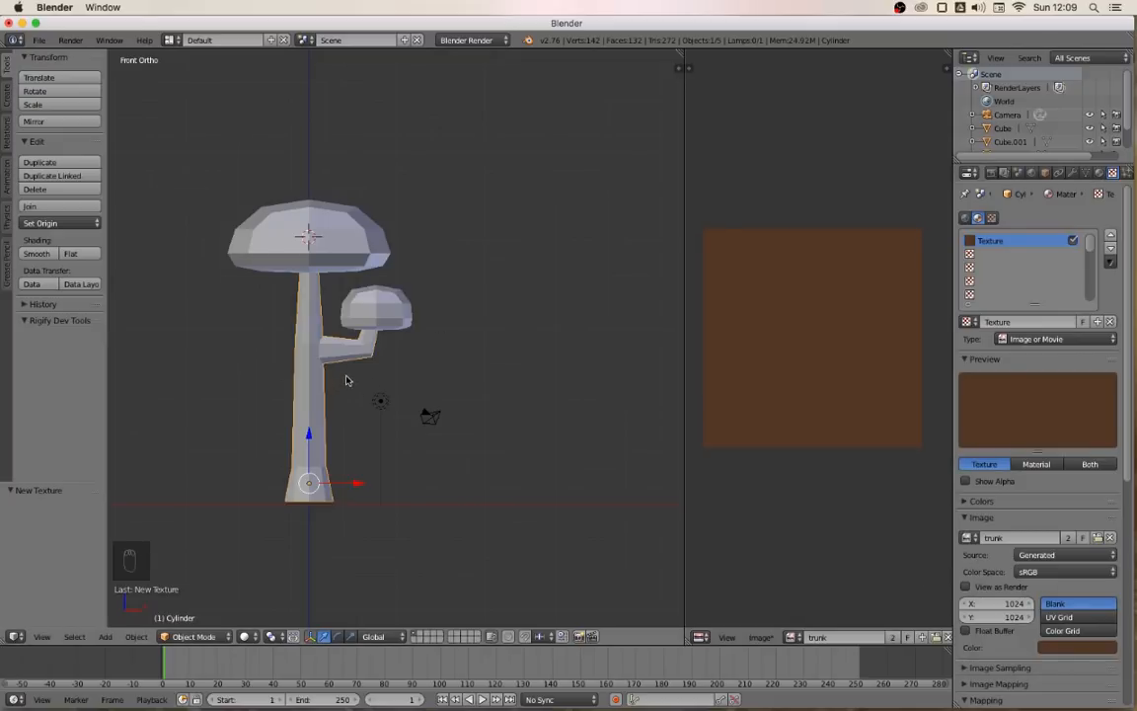
Select the trunk's whole mesh in edit mode and apply the standard Unwrap
key("Tab")
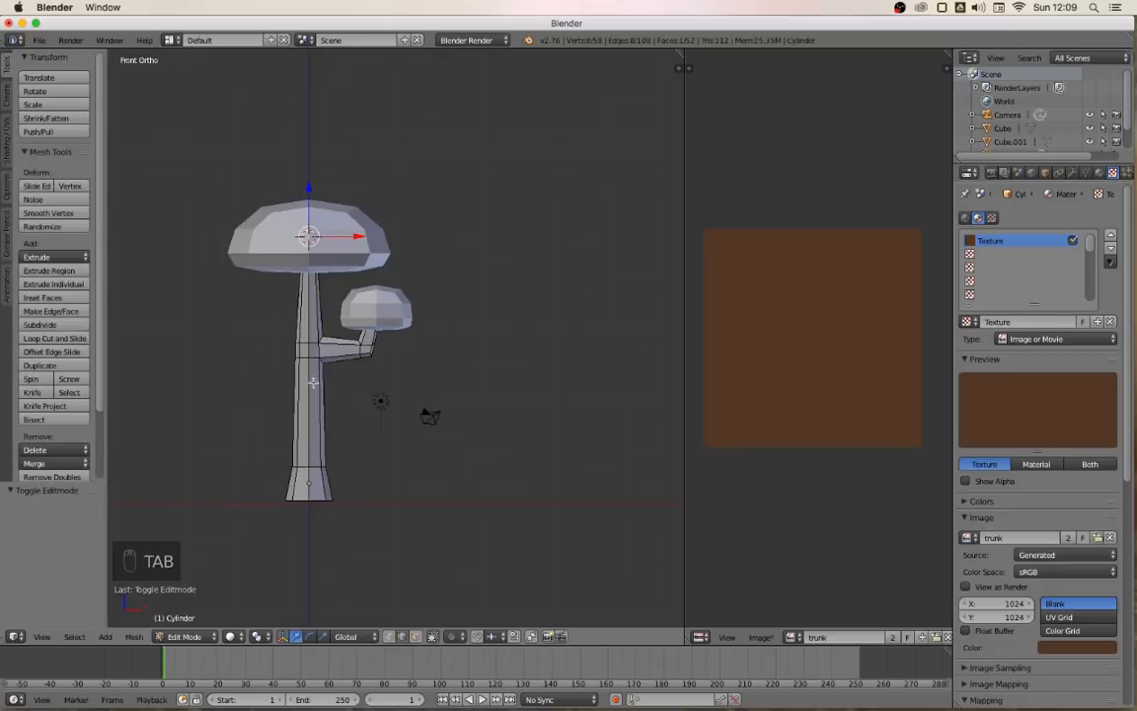
key("a")
key("a")
key("a")
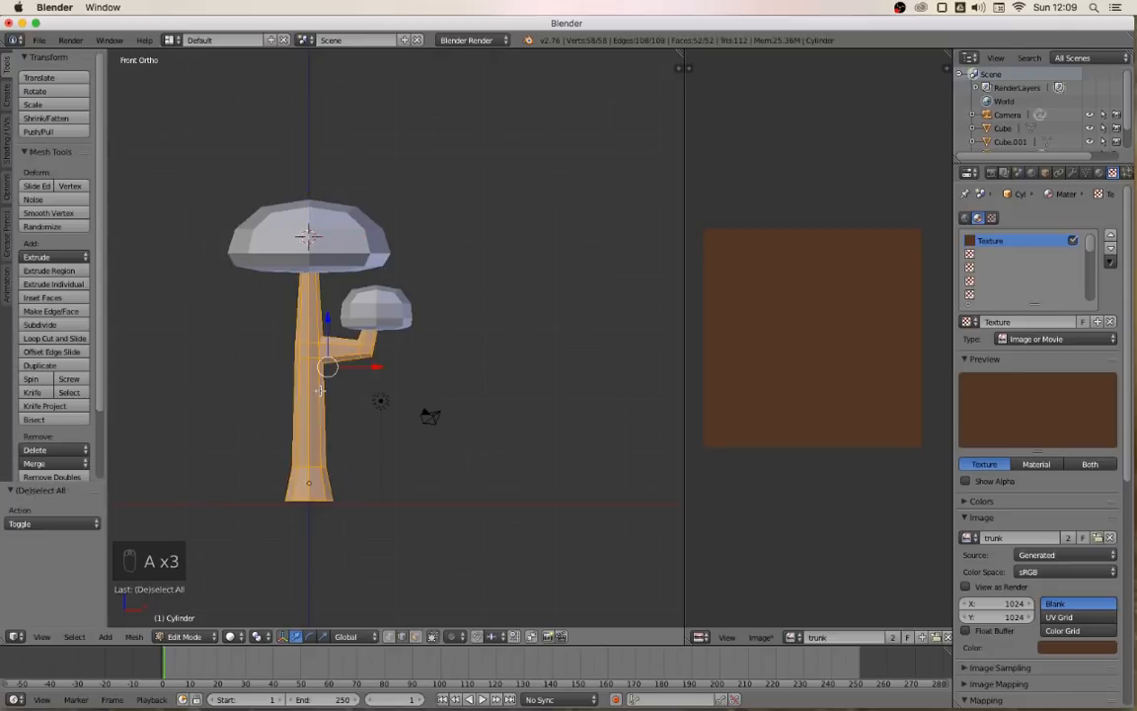
scroll(320, 390, "up", 3)
scroll(316, 392, "down", 1)
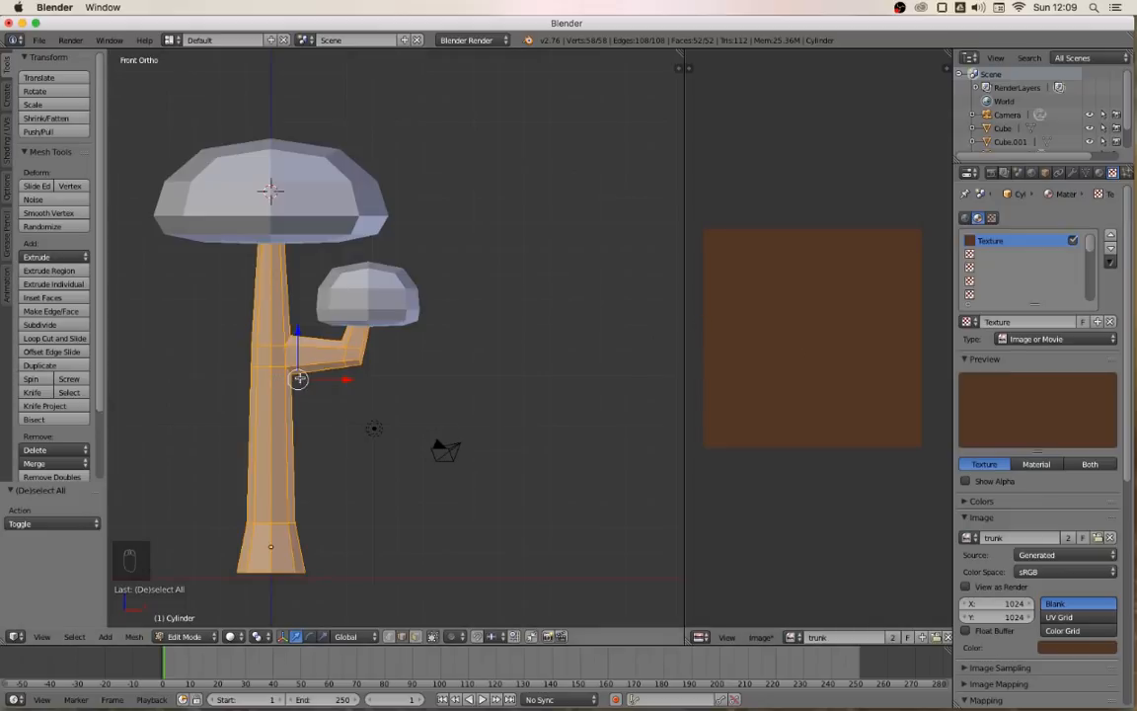
key("u")
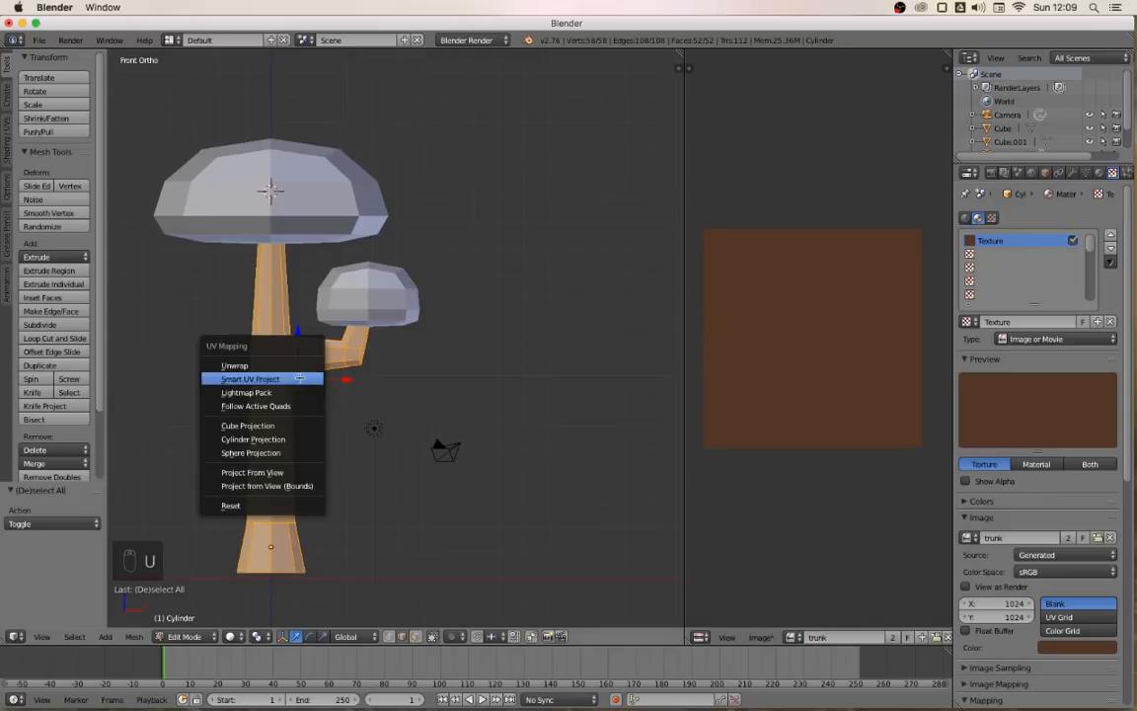
left_click(236, 366)
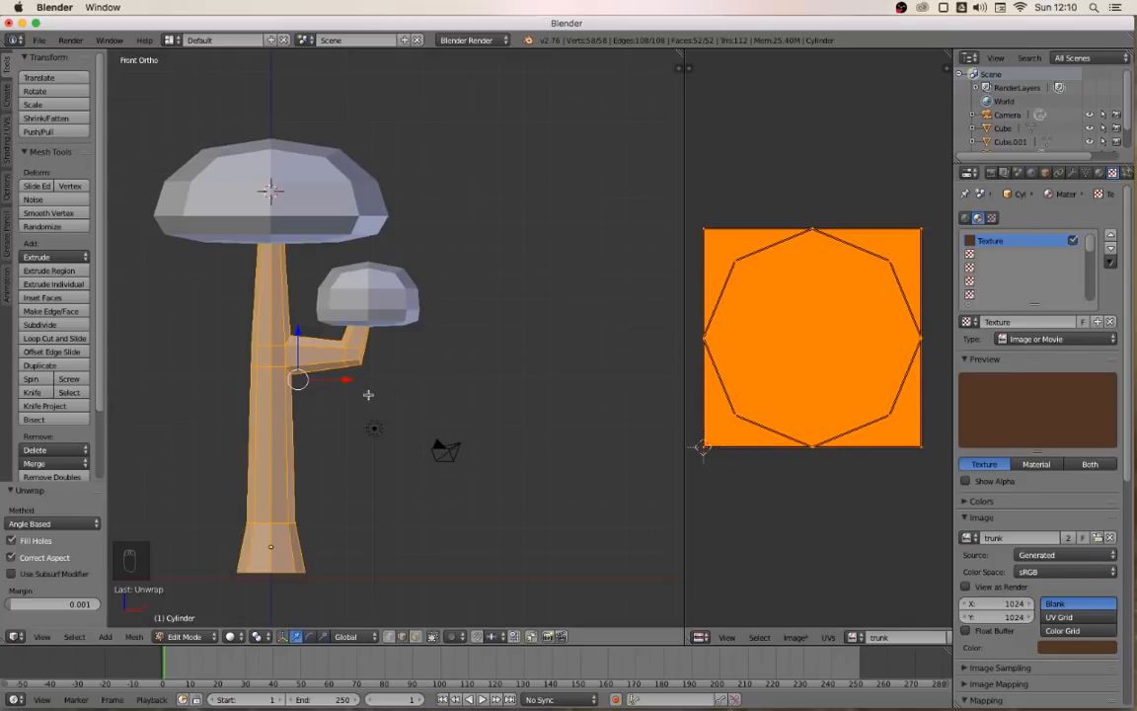
Unwrap the trunk's whole mesh with Smart UV Project, using an angle limit of 66 and an island margin of 0.12
key("u")
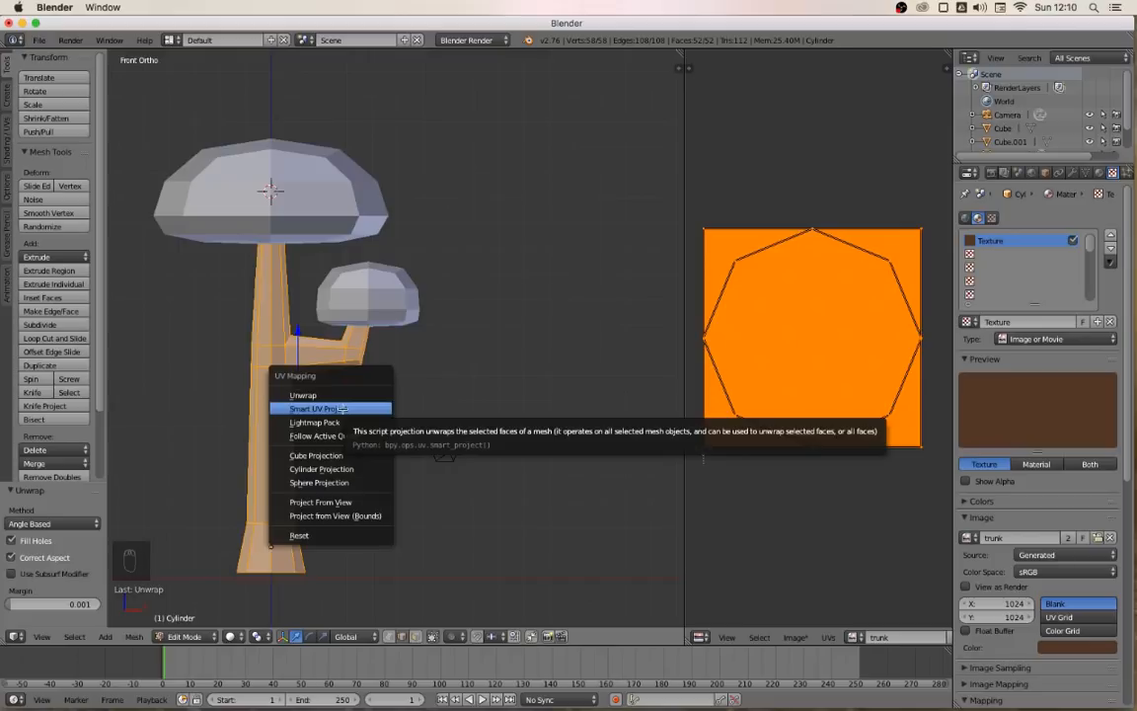
left_click(340, 407)
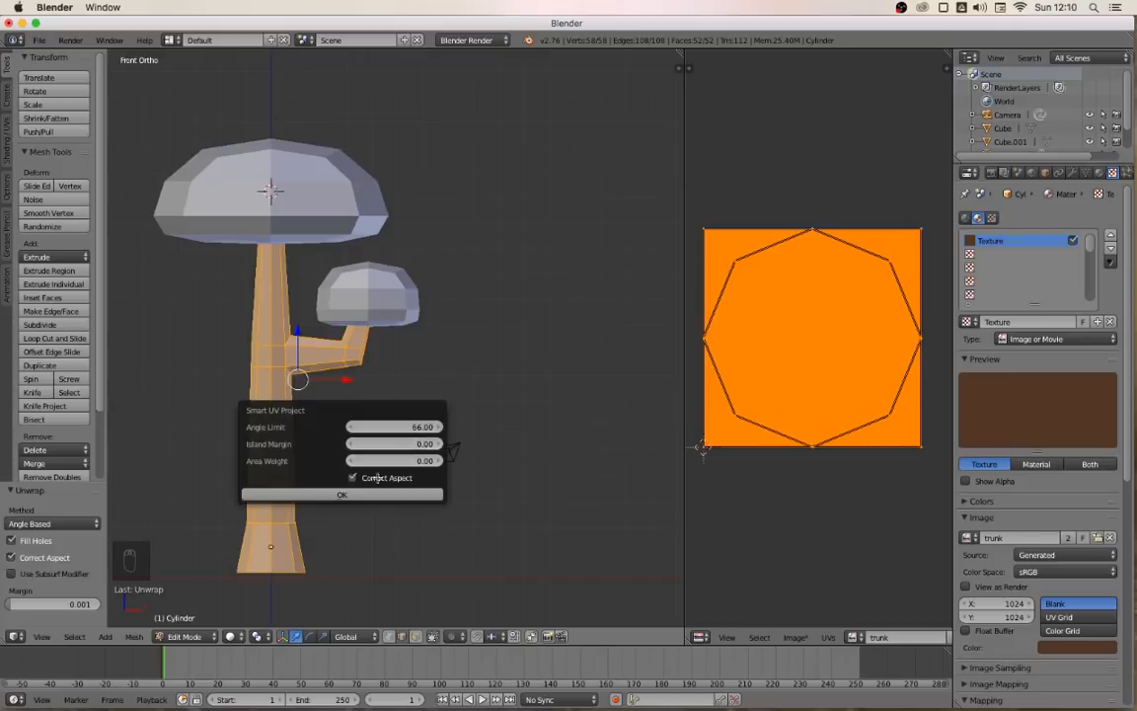
left_click(446, 445)
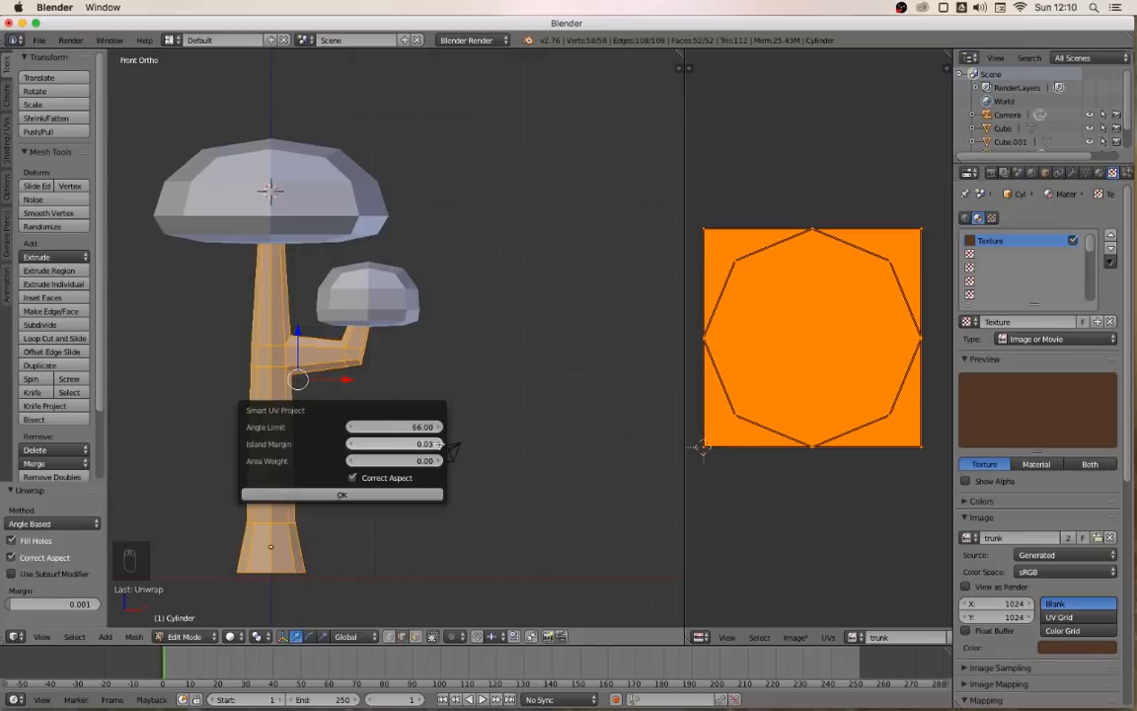
left_click(439, 444)
left_click(440, 444)
left_click(439, 444)
left_click(440, 444)
left_click(439, 444)
left_click(439, 444)
left_click(440, 445)
left_click(439, 445)
left_click(439, 444)
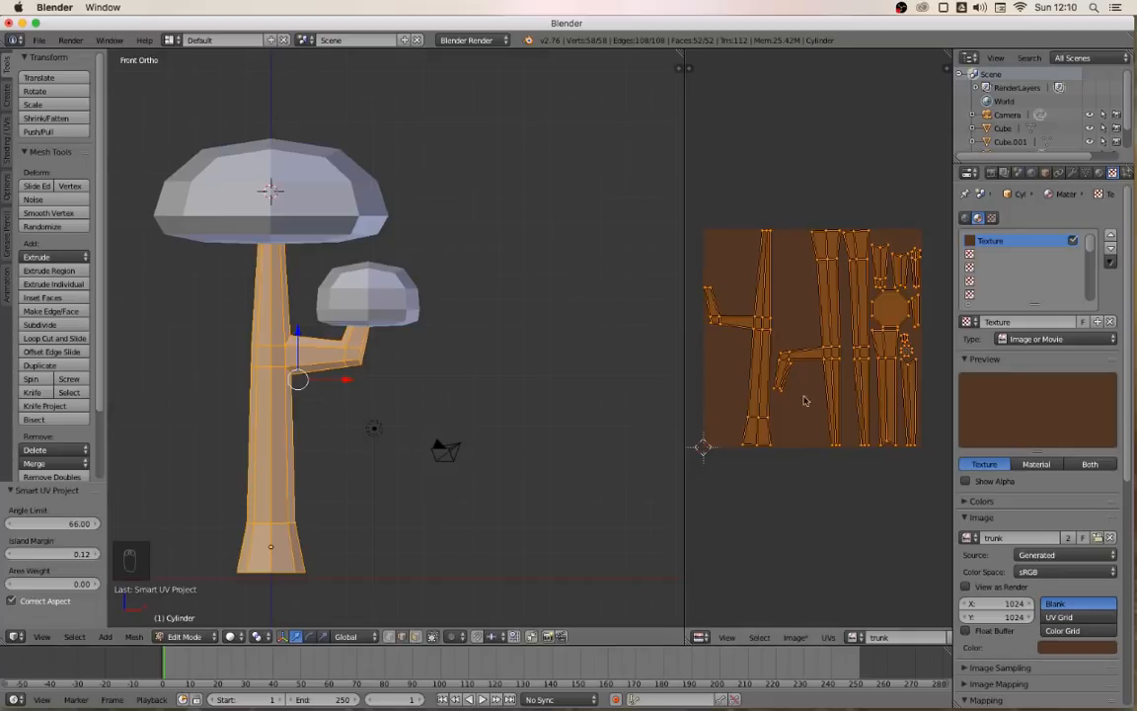
scroll(800, 380, "up", 5)
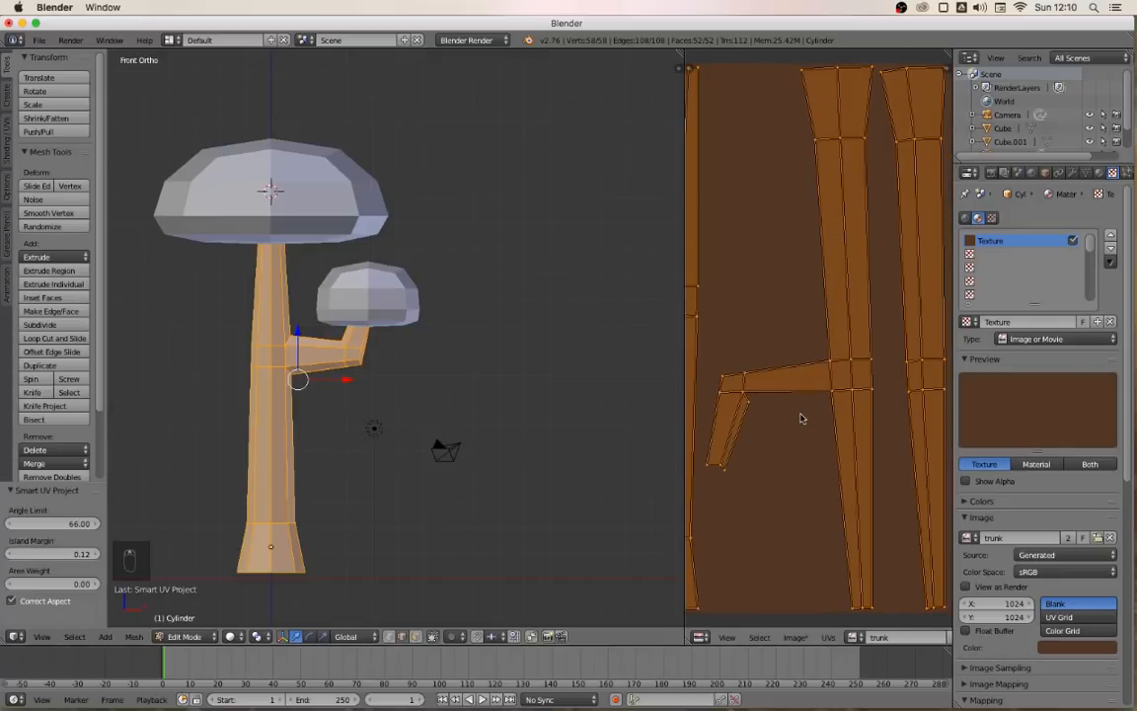
scroll(802, 416, "down", 2)
scroll(802, 417, "down", 1)
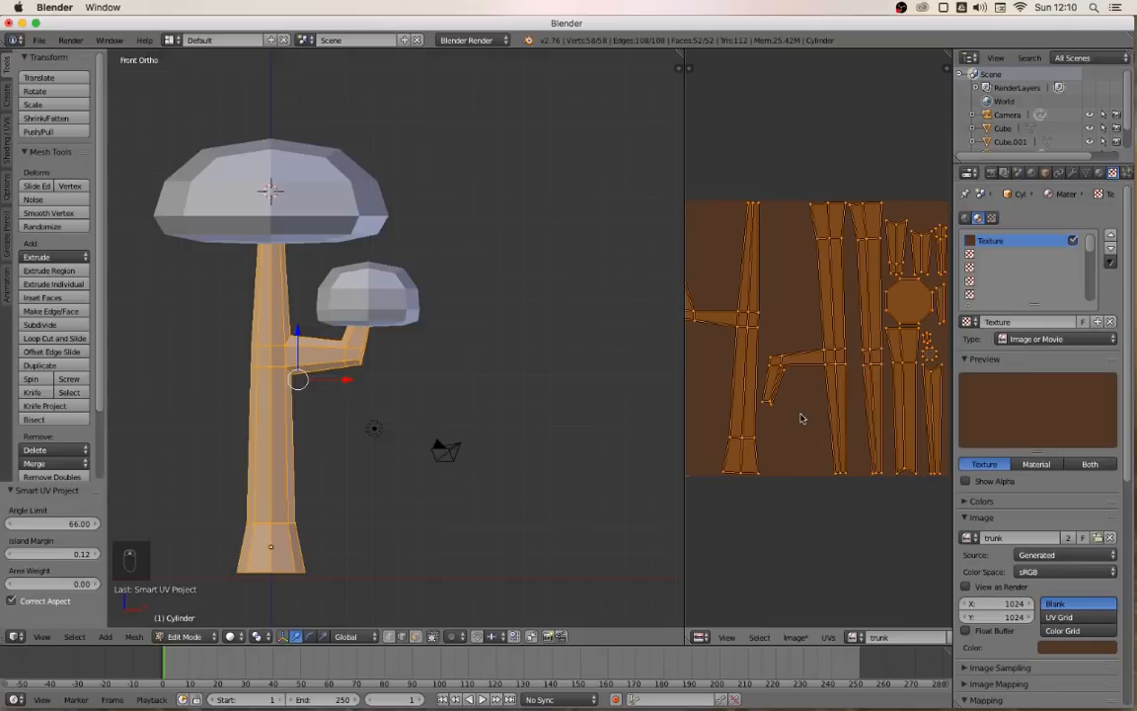
scroll(802, 417, "down", 1)
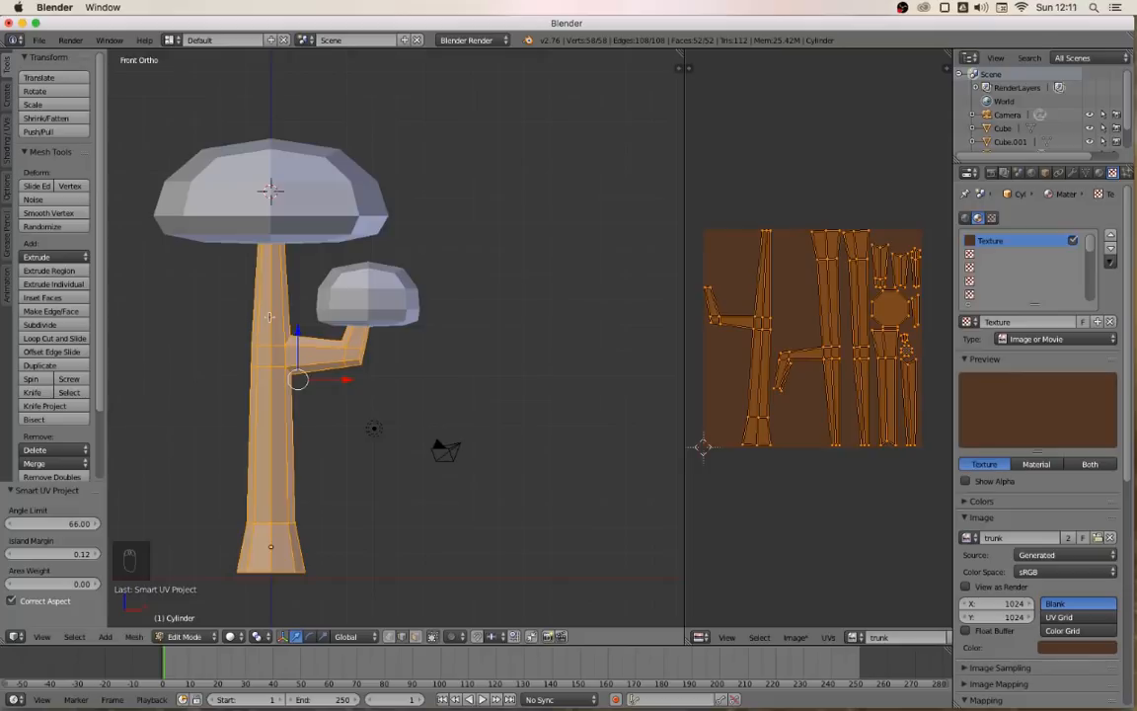
Leave edit mode, switch the trunk to Texture Paint mode and widen the tool shelf
key("Tab")
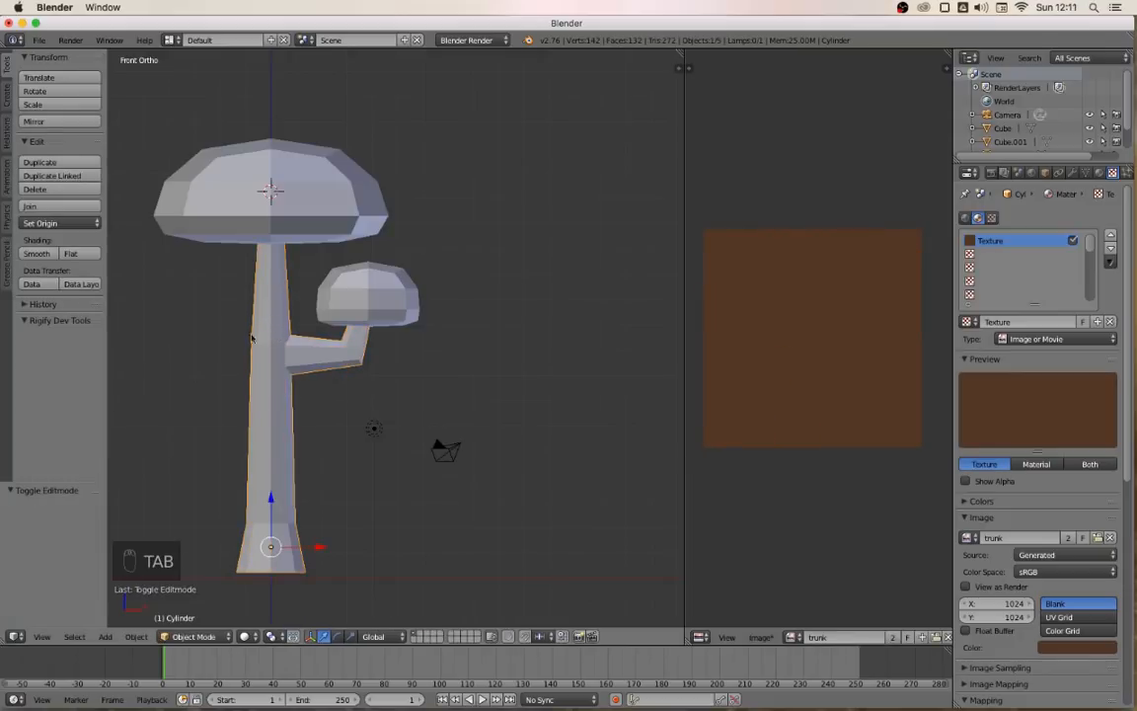
left_click(194, 636)
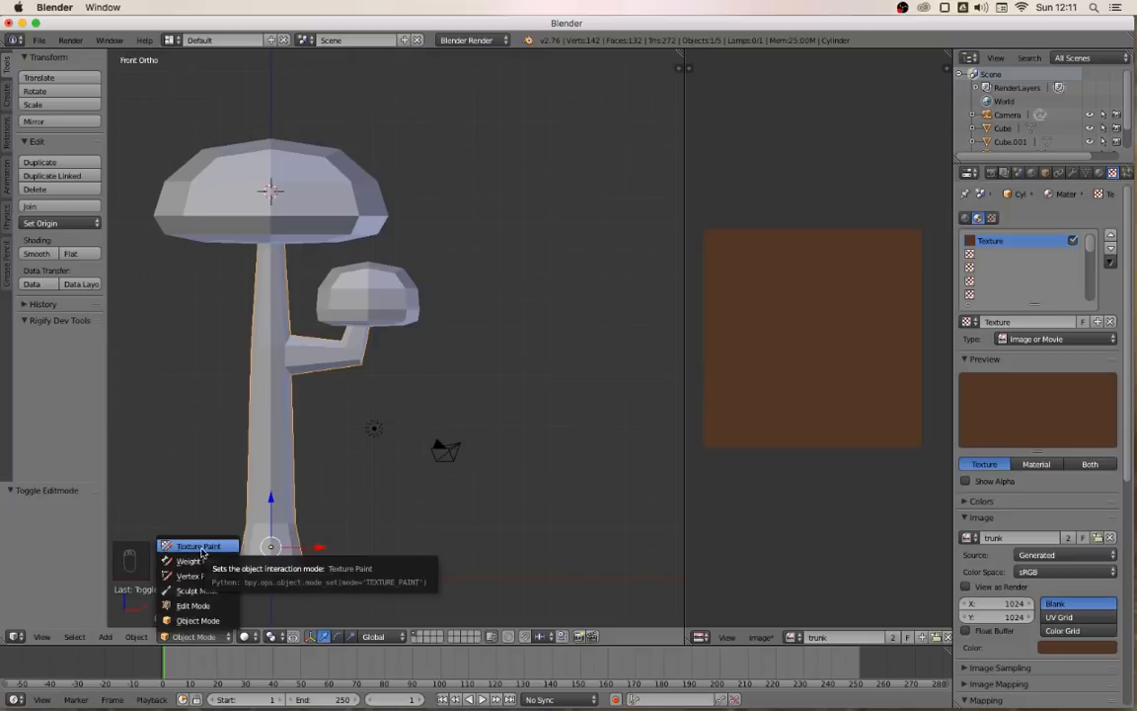
left_click(200, 548)
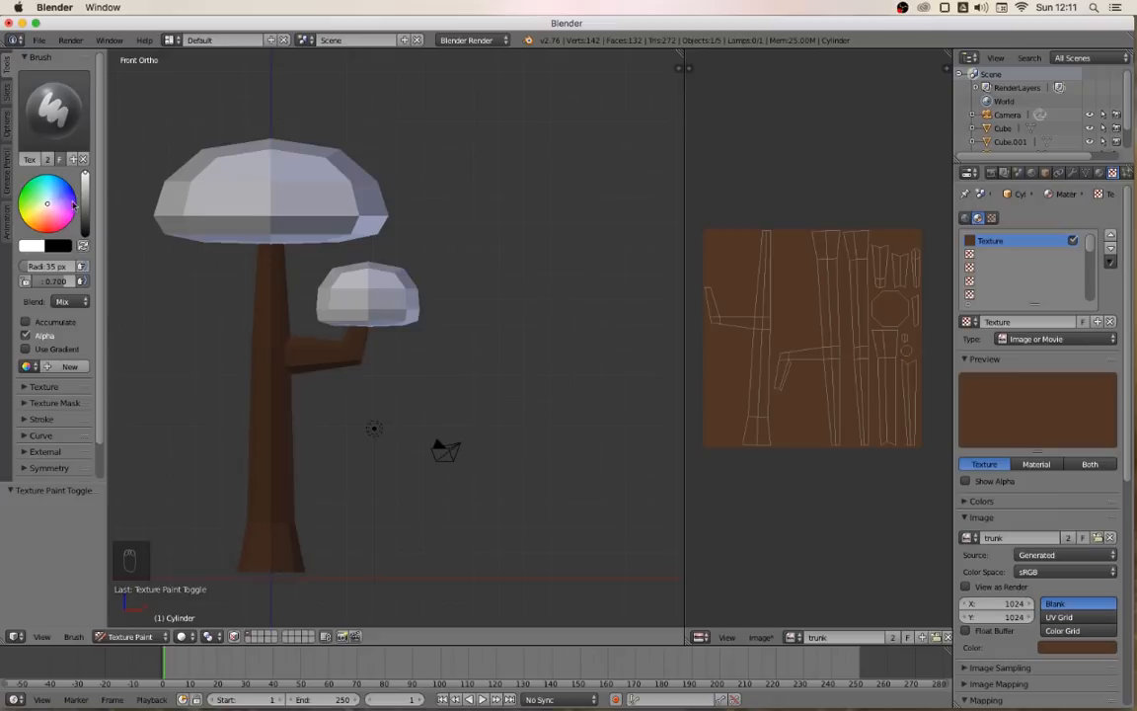
left_click_drag(106, 247, 164, 251)
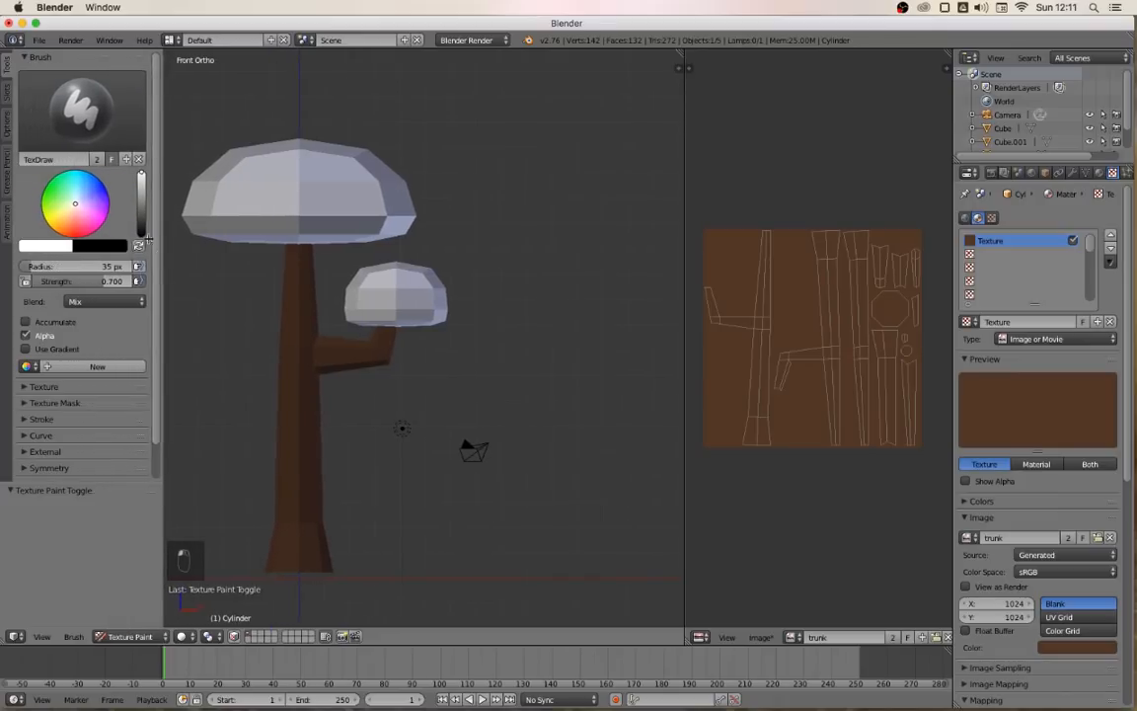
Apply smooth shading to the trunk in Object Mode and return to Texture Paint mode
left_click(129, 636)
left_click(178, 622)
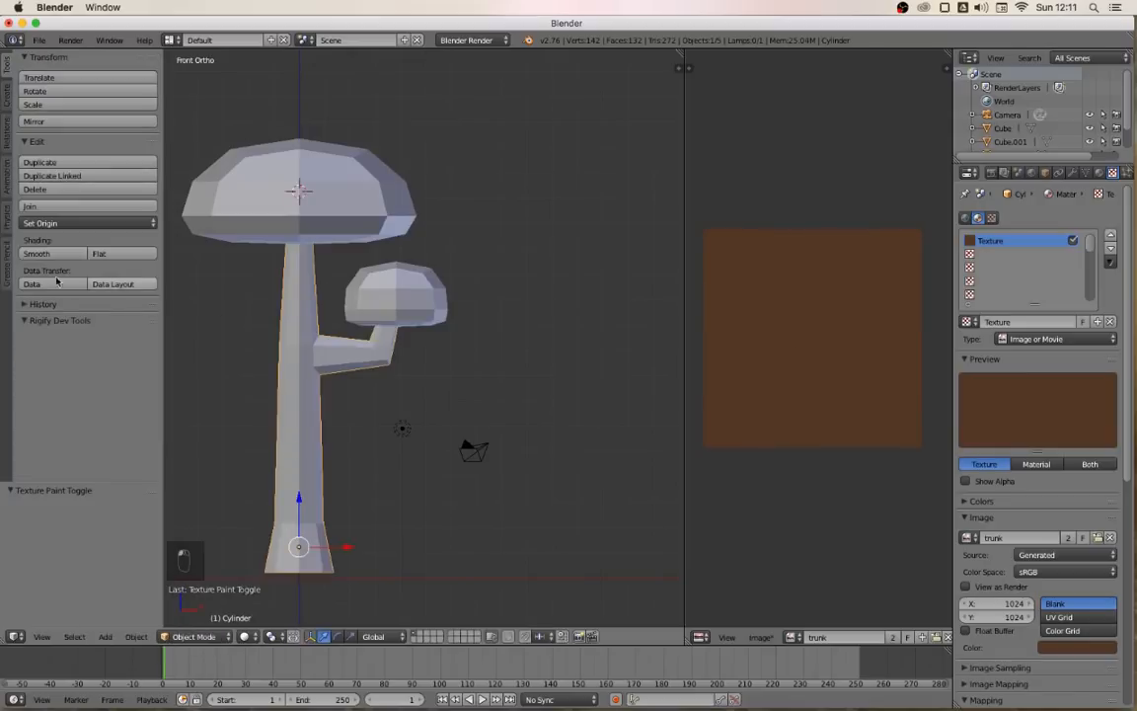
left_click(40, 253)
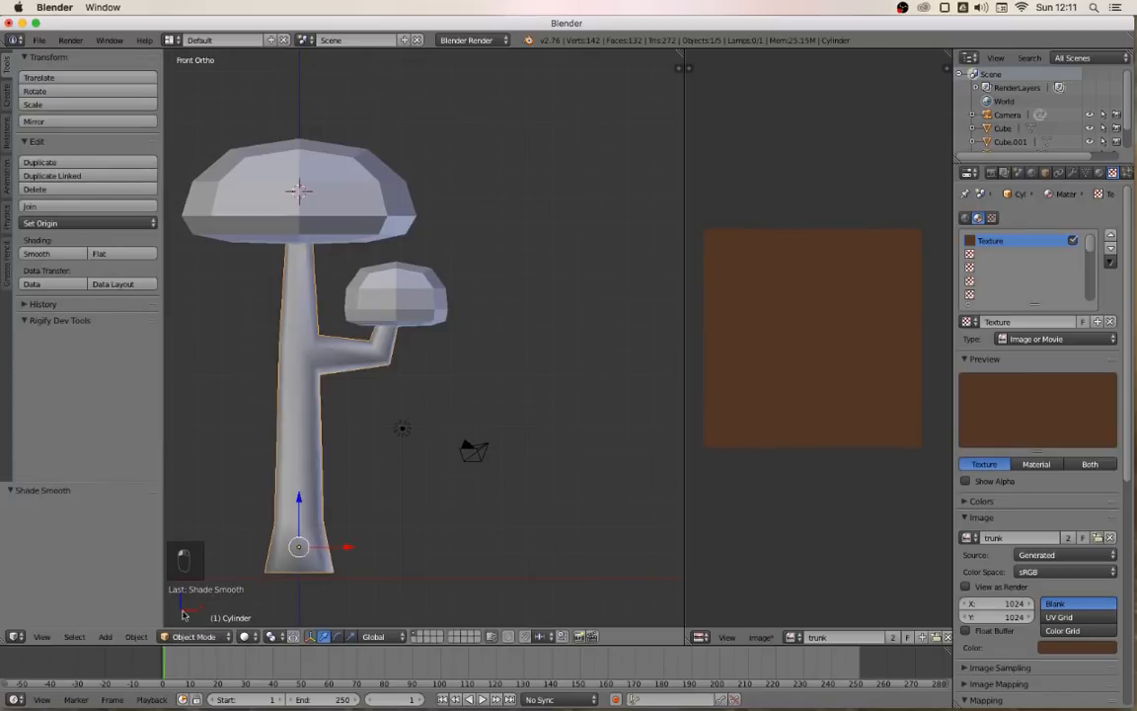
left_click(191, 636)
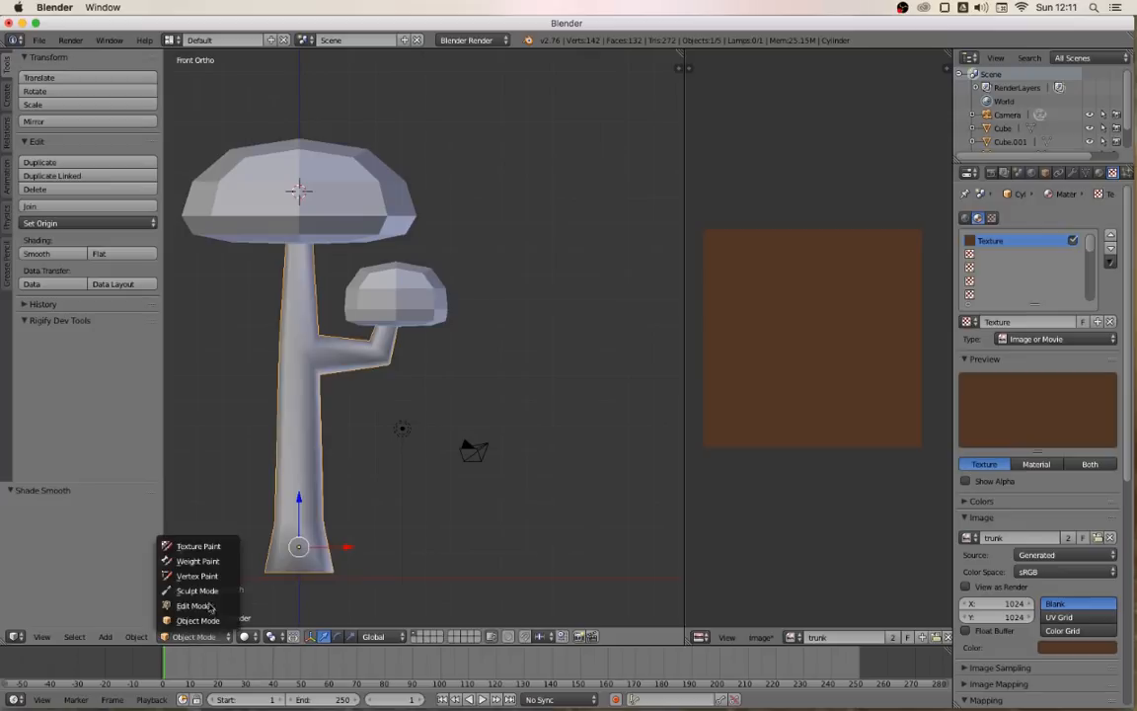
left_click(198, 547)
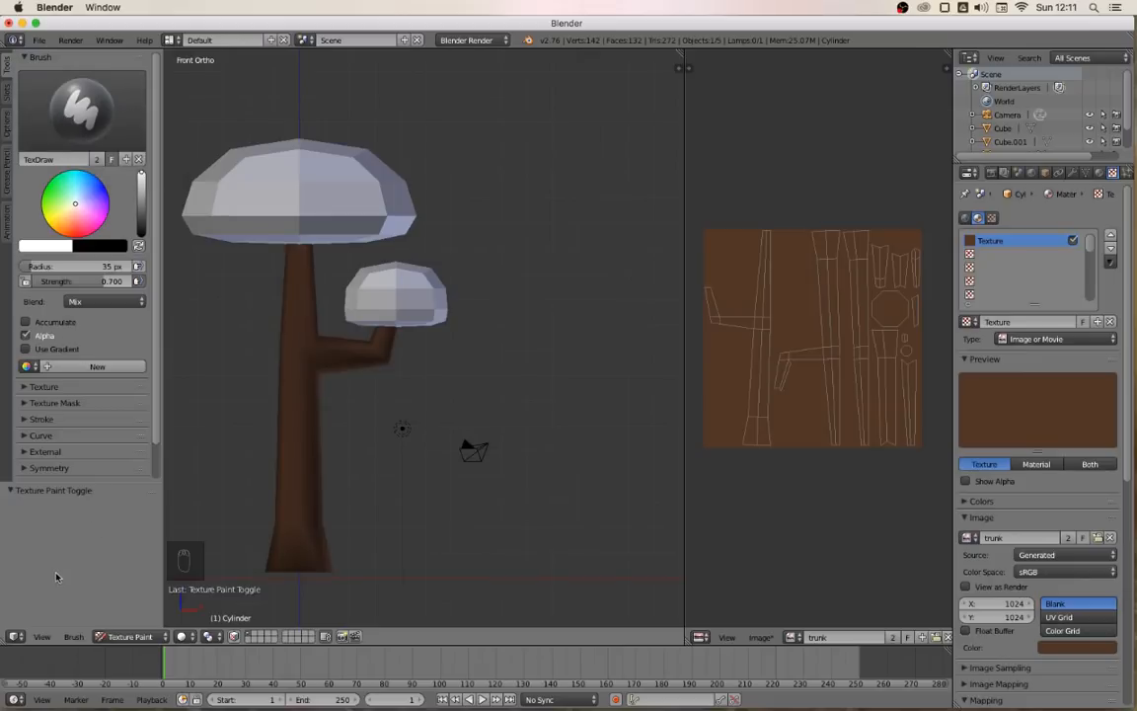
Choose the Fill brush with a light green color and fill the trunk at 0.500 strength
left_click(74, 111)
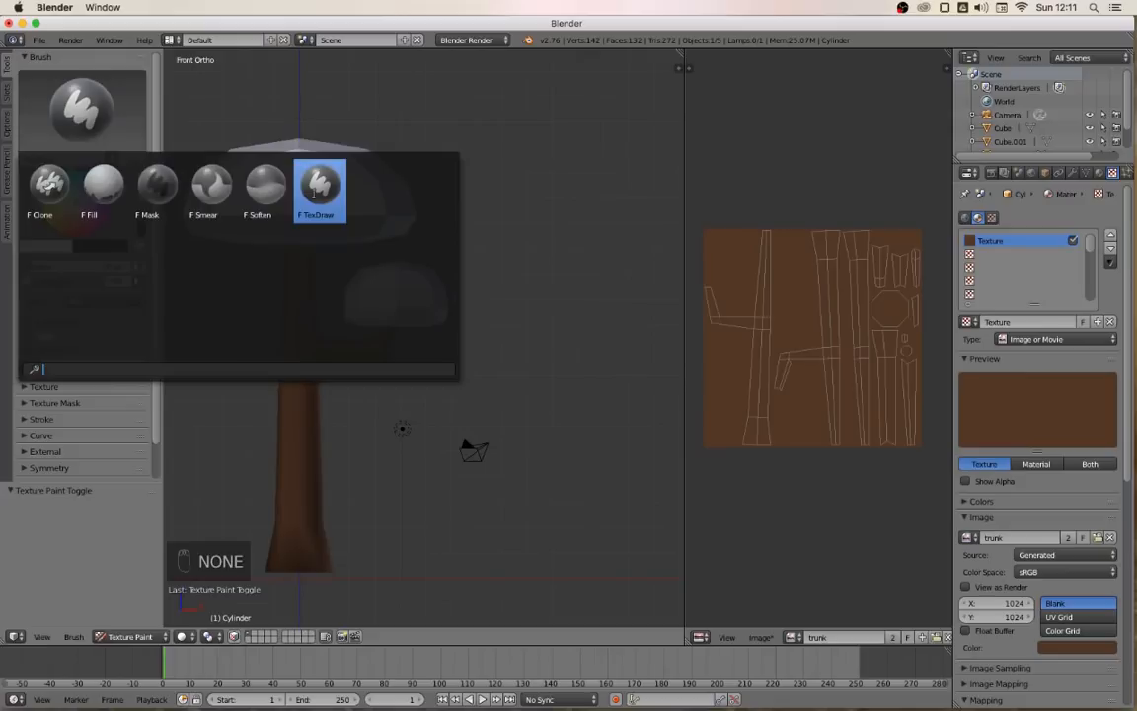
left_click(102, 184)
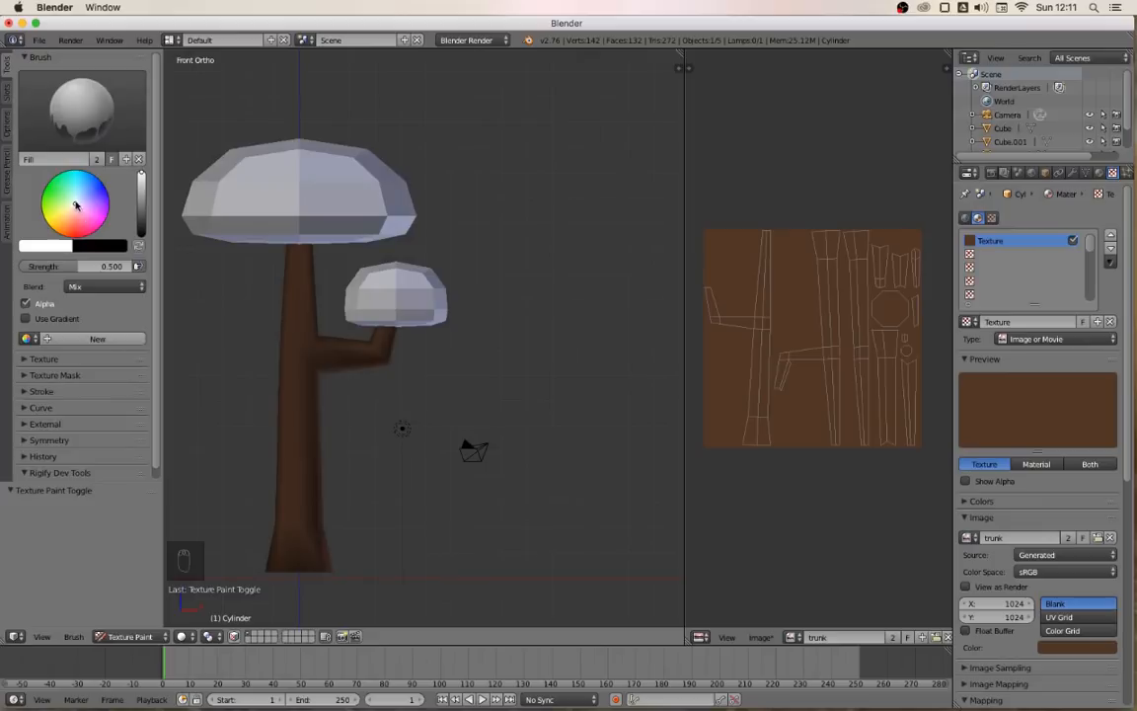
mouse_move(75, 205)
left_mouse_down()
mouse_move(56, 176)
mouse_move(67, 214)
mouse_move(59, 202)
left_mouse_up()
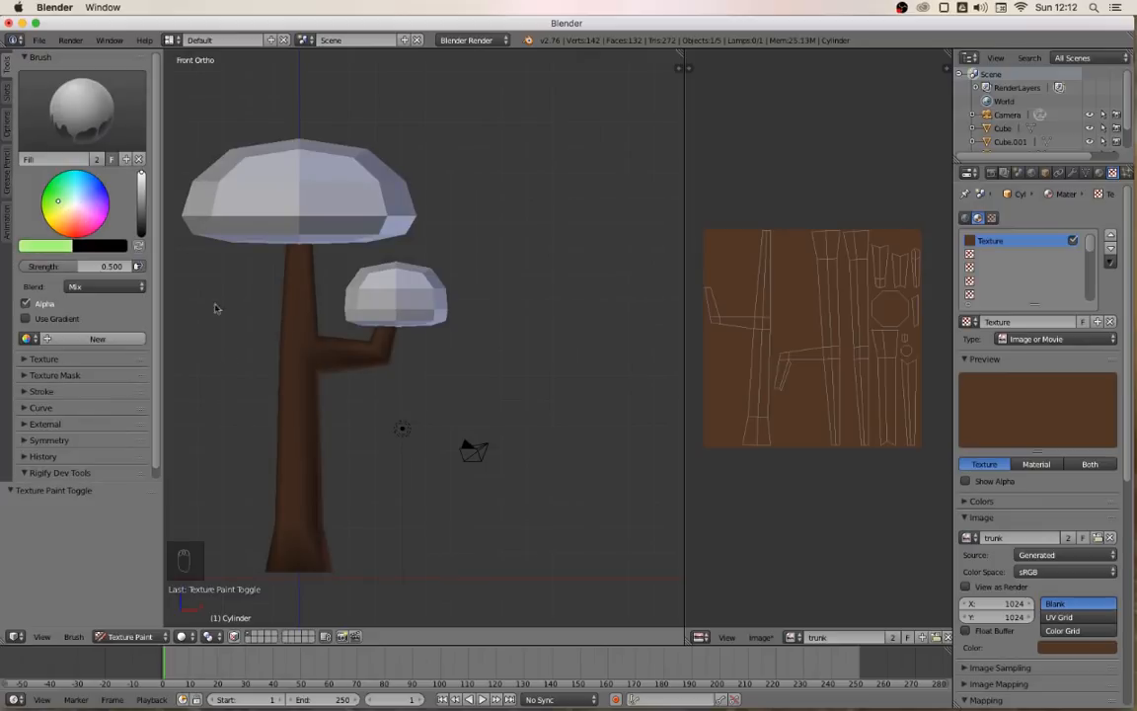
left_click(316, 450)
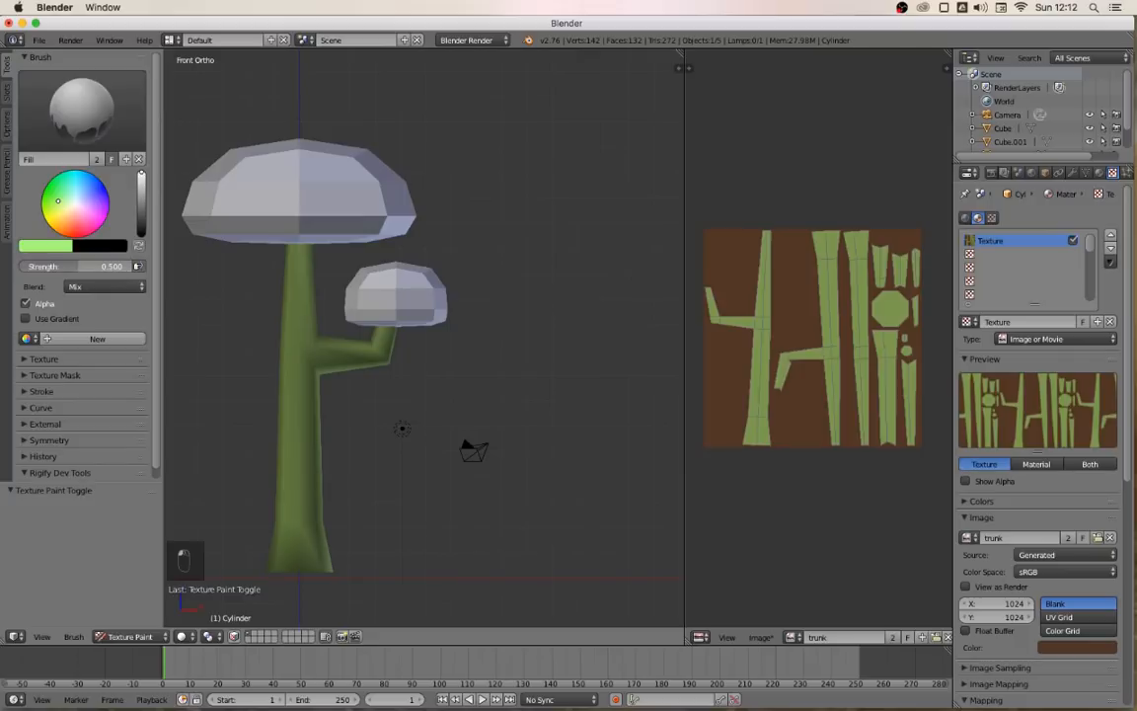
Raise the Fill brush strength to 1.000 and fill the trunk with a coral red color
left_click_drag(49, 266, 111, 267)
mouse_move(49, 206)
left_mouse_down()
mouse_move(57, 190)
mouse_move(74, 226)
left_mouse_up()
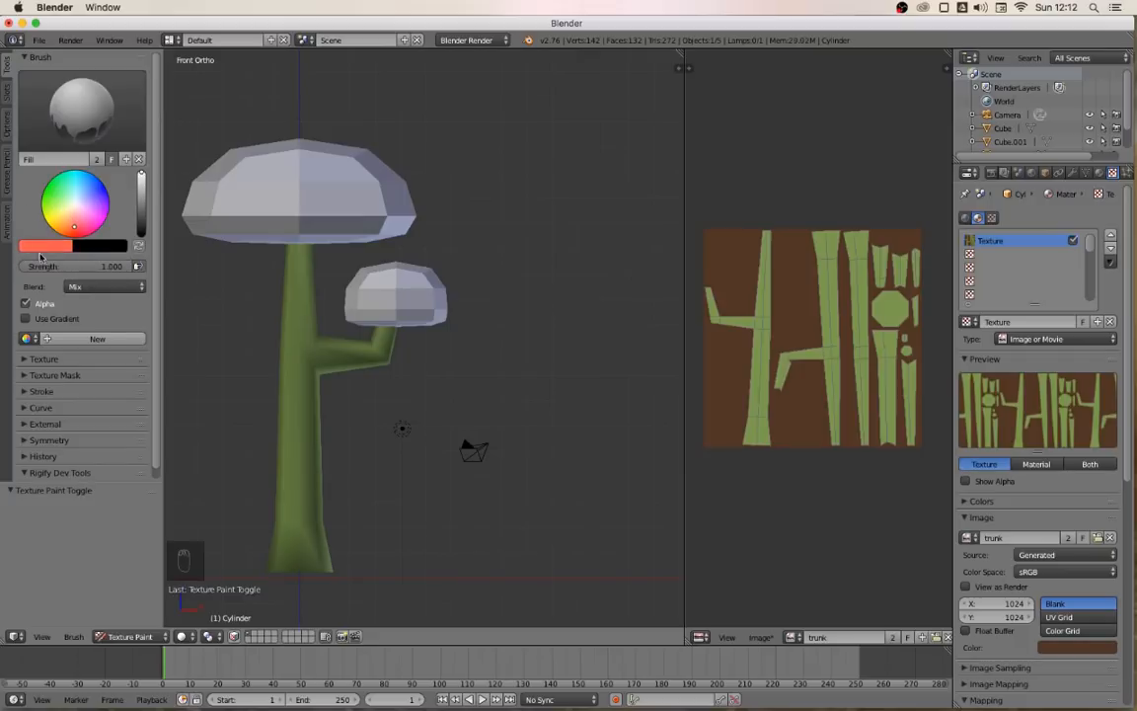
left_click(316, 529)
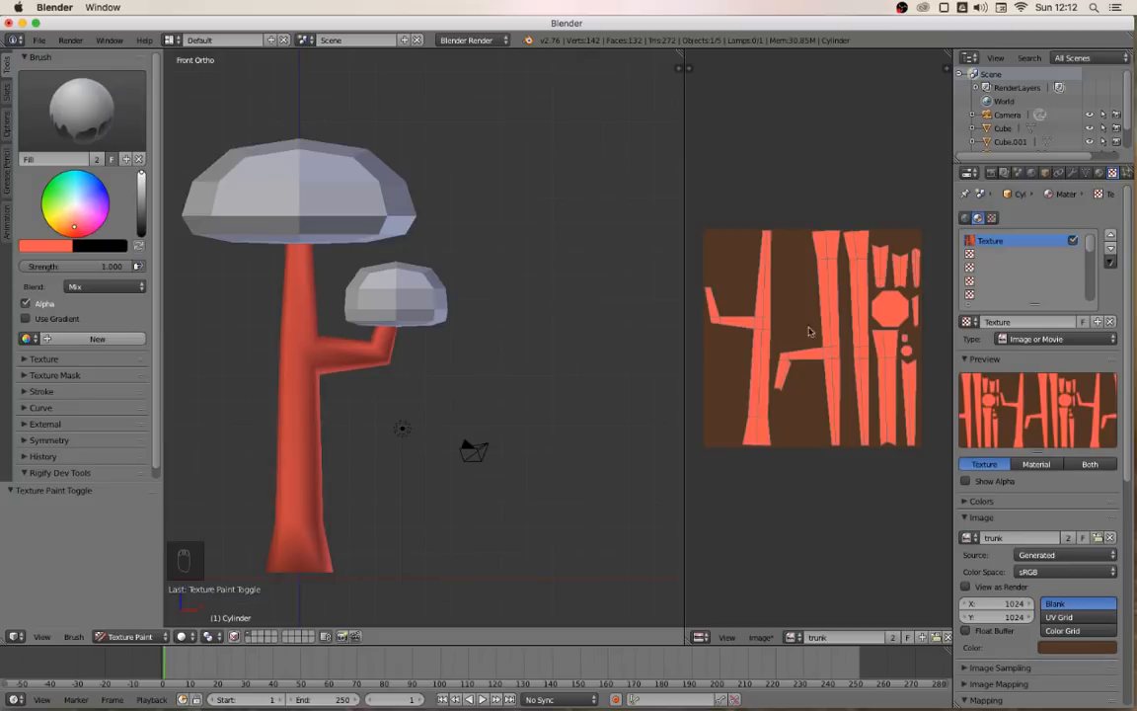
Inspect the painted UV island edges and set the Project Paint bleed to 8 px
scroll(781, 338, "up", 6)
scroll(781, 337, "up", 2)
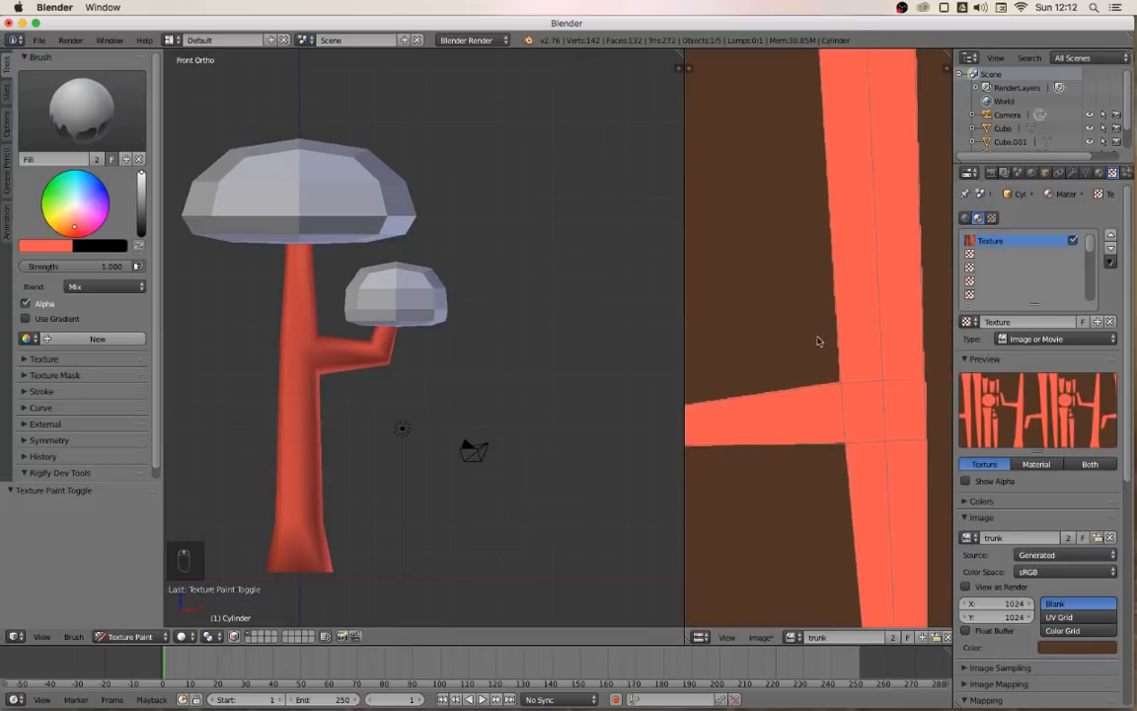
scroll(839, 383, "up", 2)
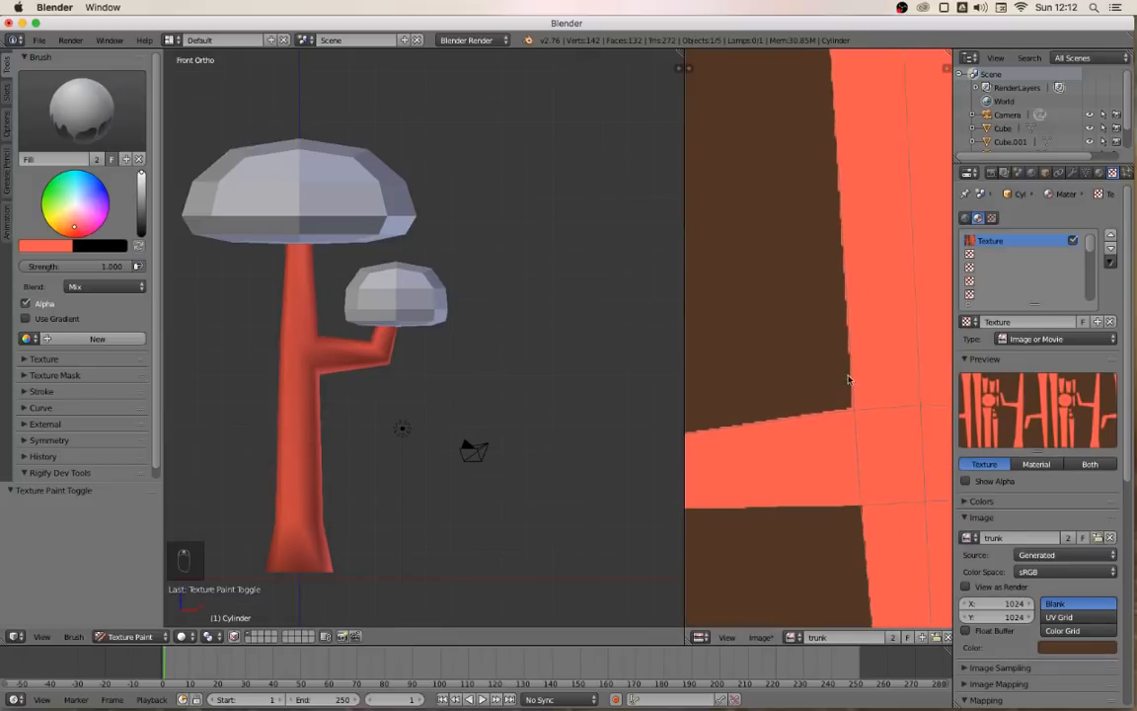
scroll(814, 424, "down", 3)
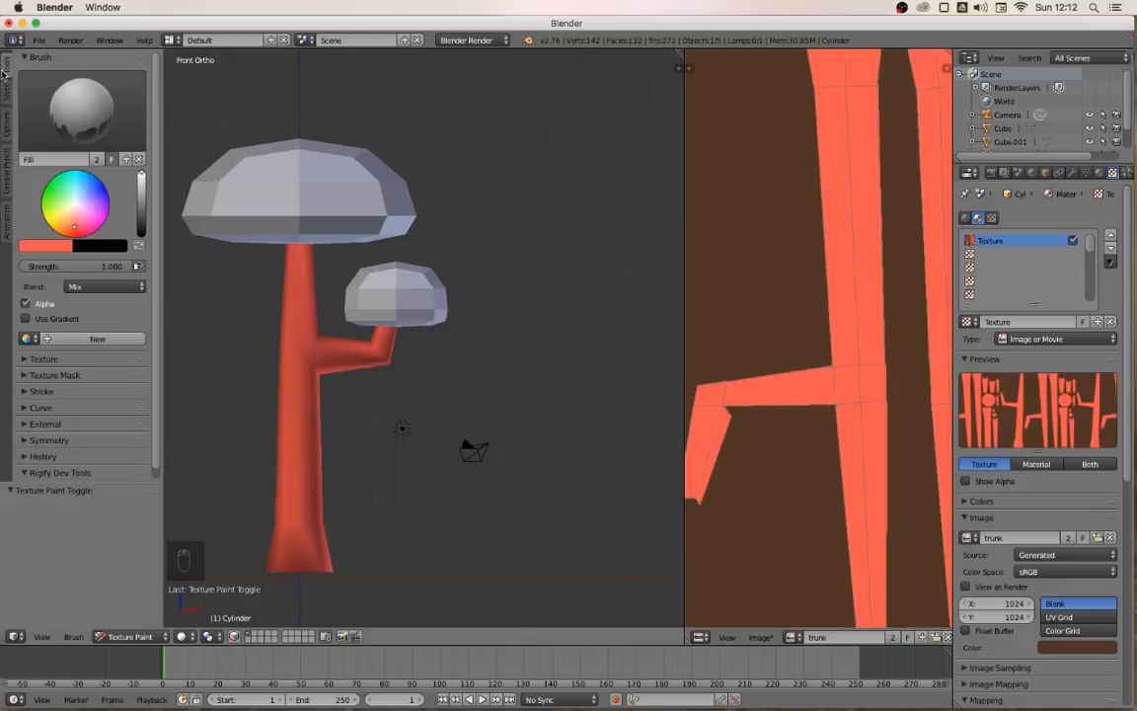
left_click(6, 114)
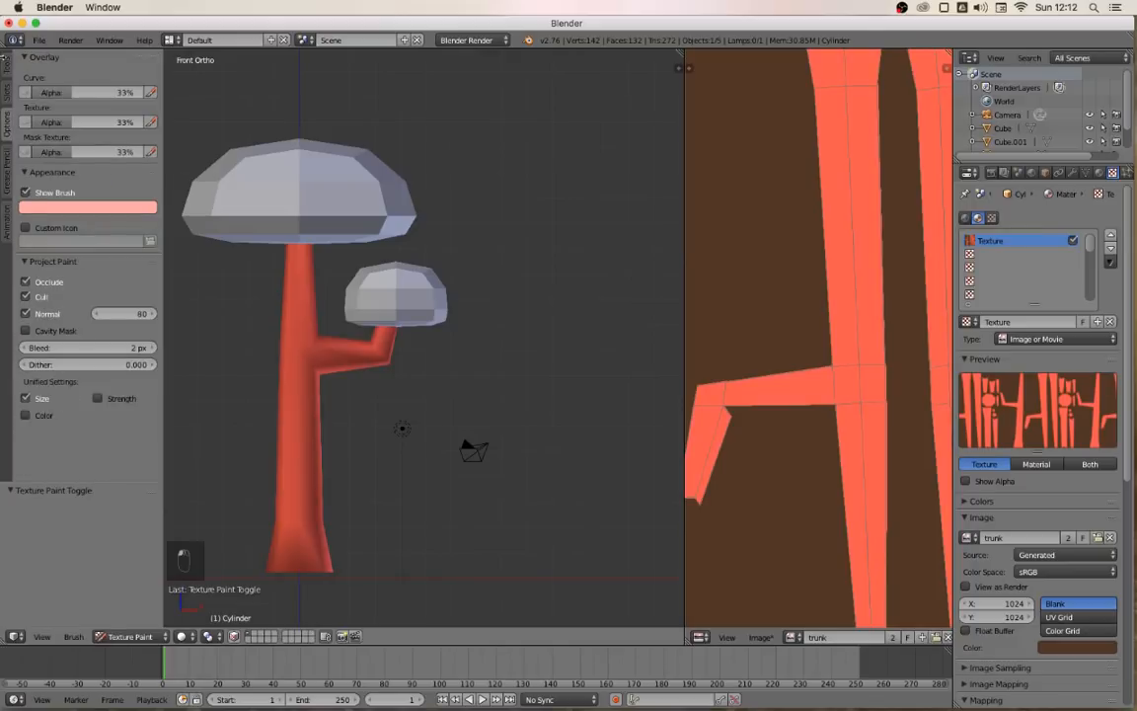
left_click(83, 347)
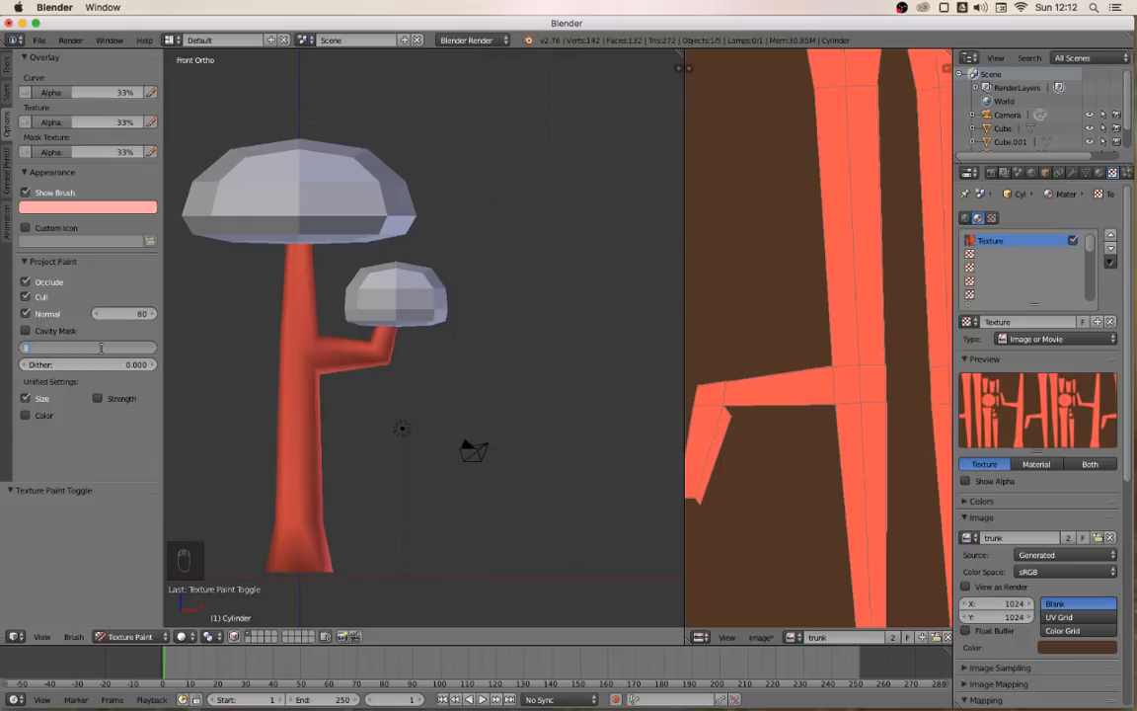
key("Return")
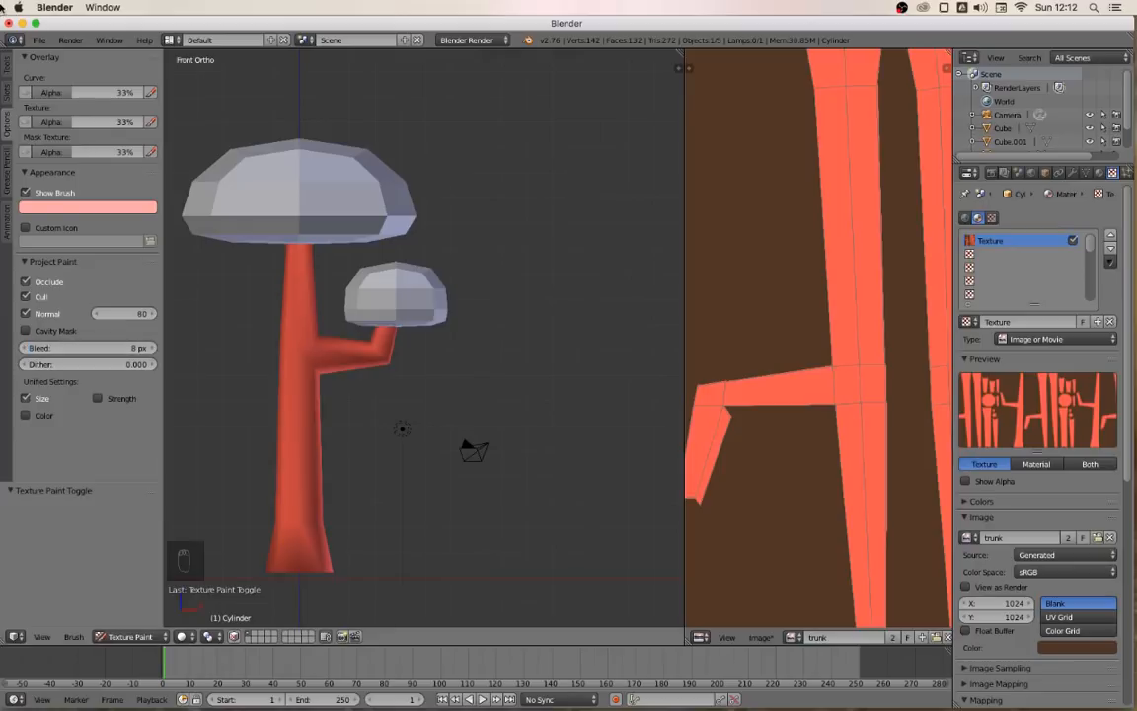
left_click(6, 63)
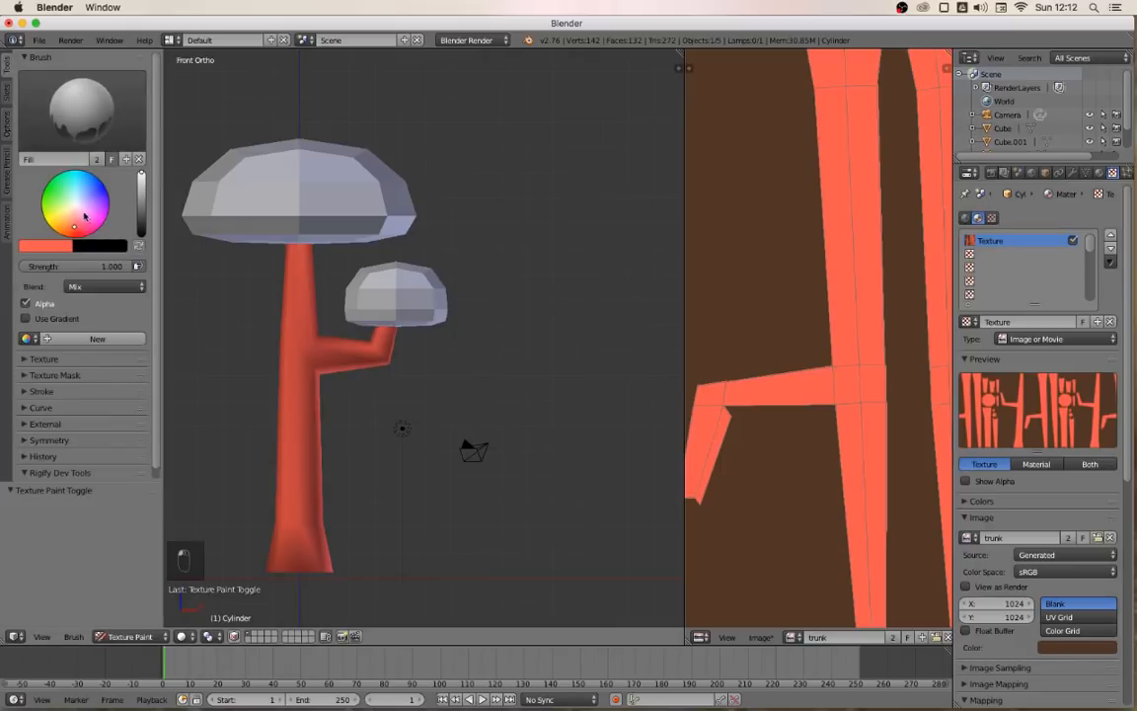
Darken the brush color to a reddish brown and fill the trunk with it
left_click_drag(70, 213, 71, 218)
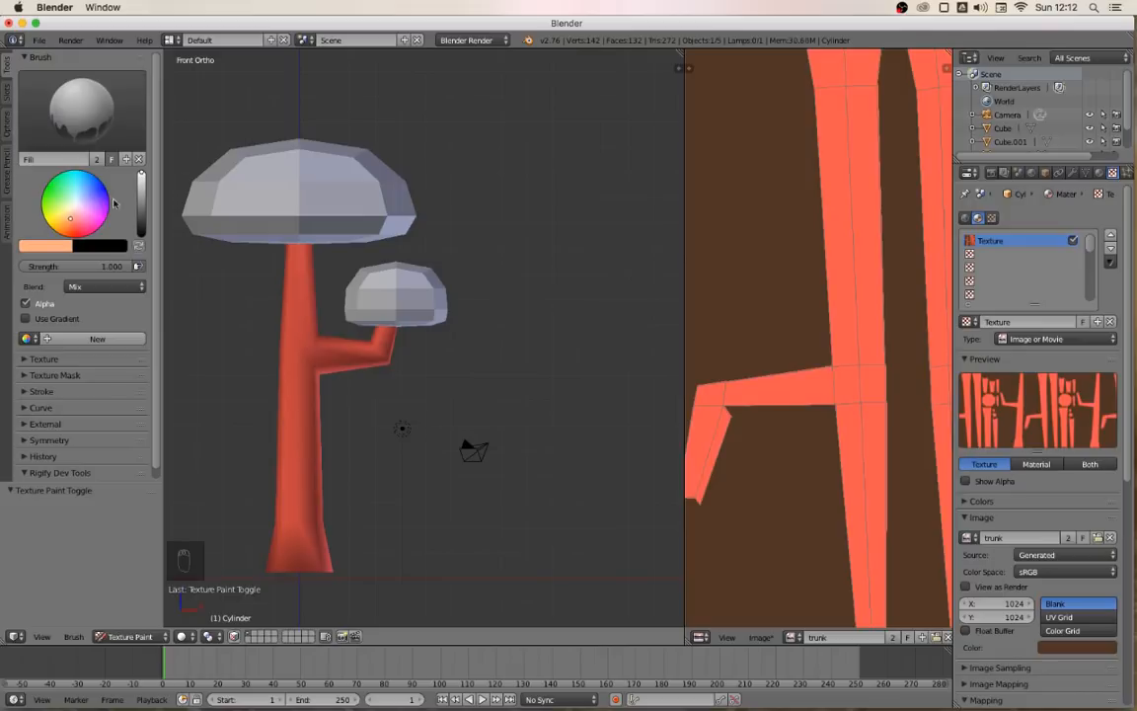
left_click_drag(143, 174, 142, 207)
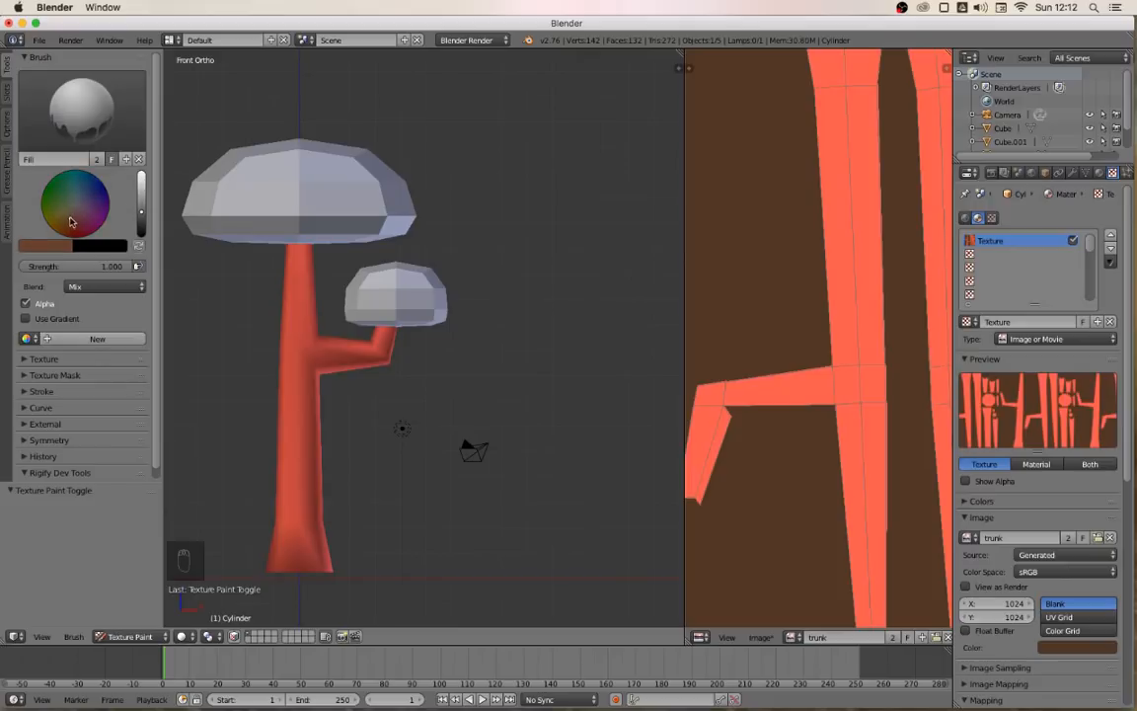
left_click(306, 362)
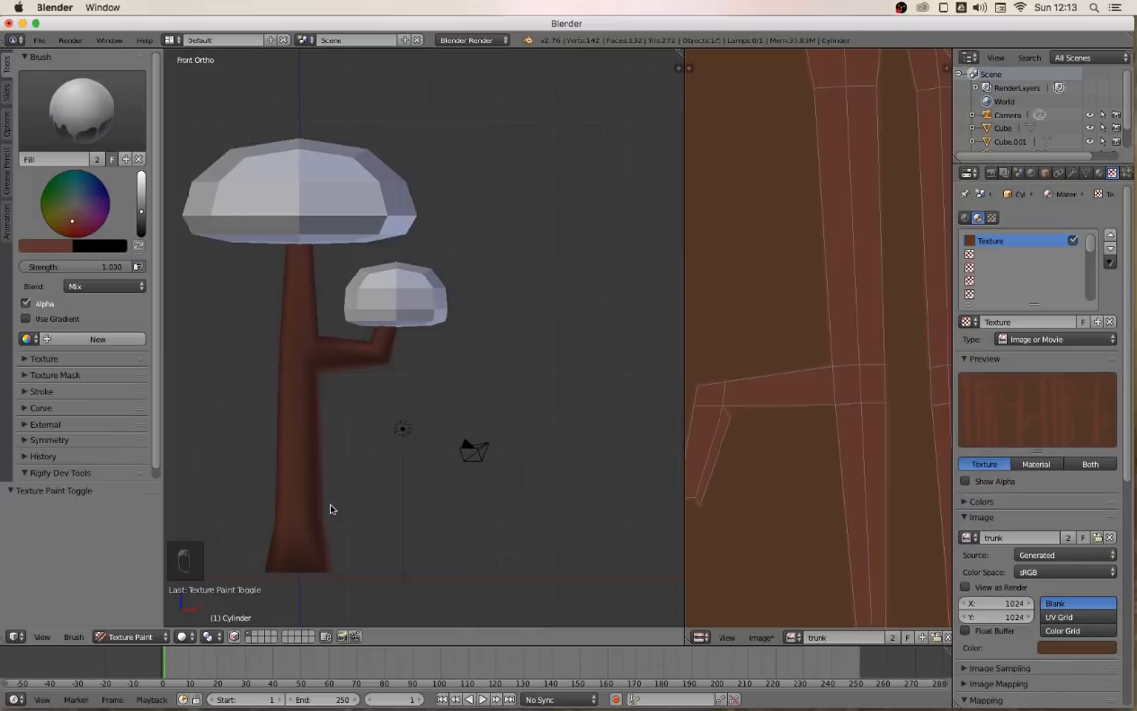
scroll(833, 336, "down", 5)
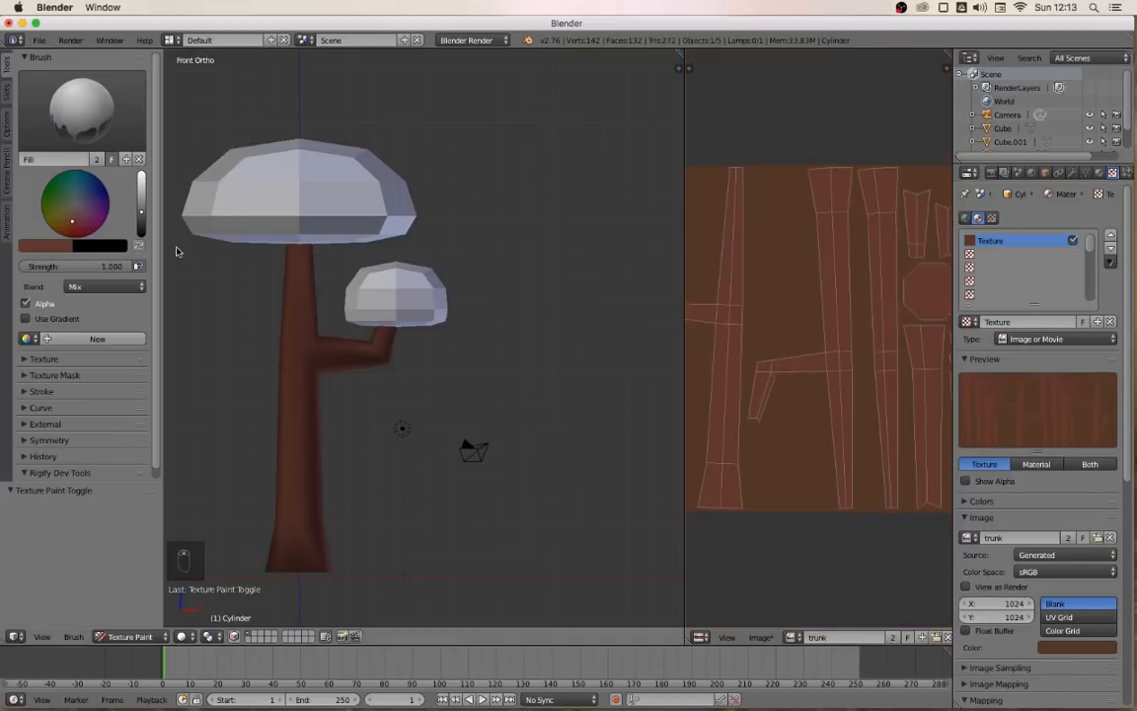
scroll(777, 294, "down", 1)
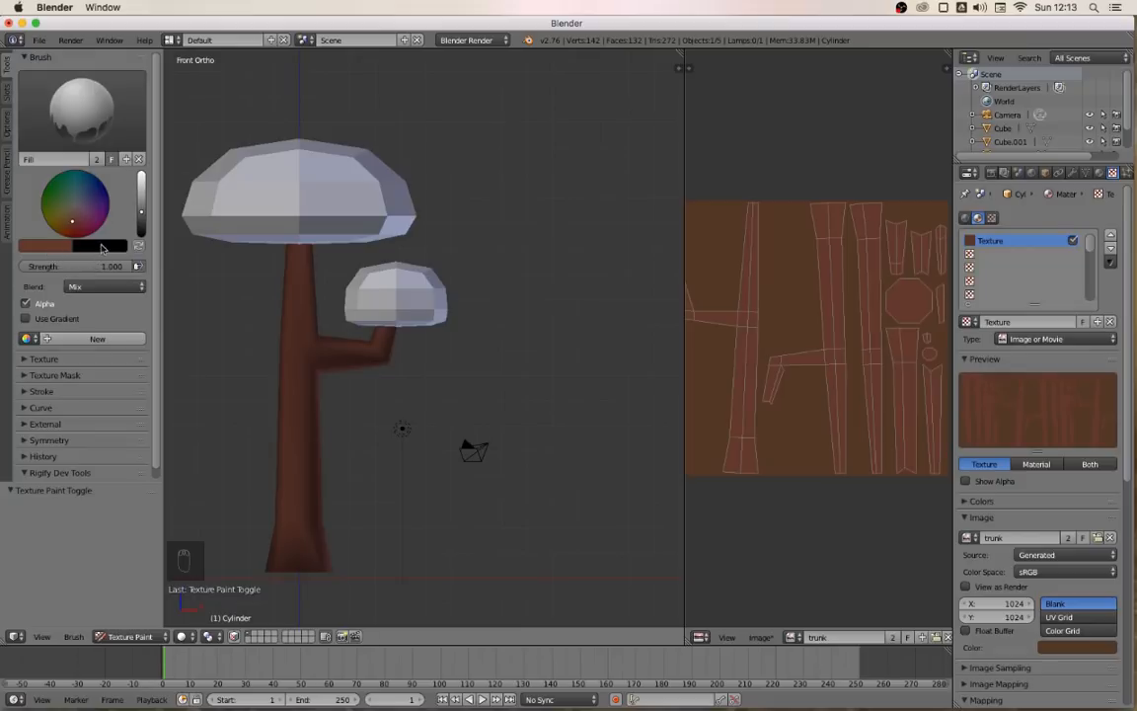
Add a new color palette to the Fill brush settings
left_click(73, 340)
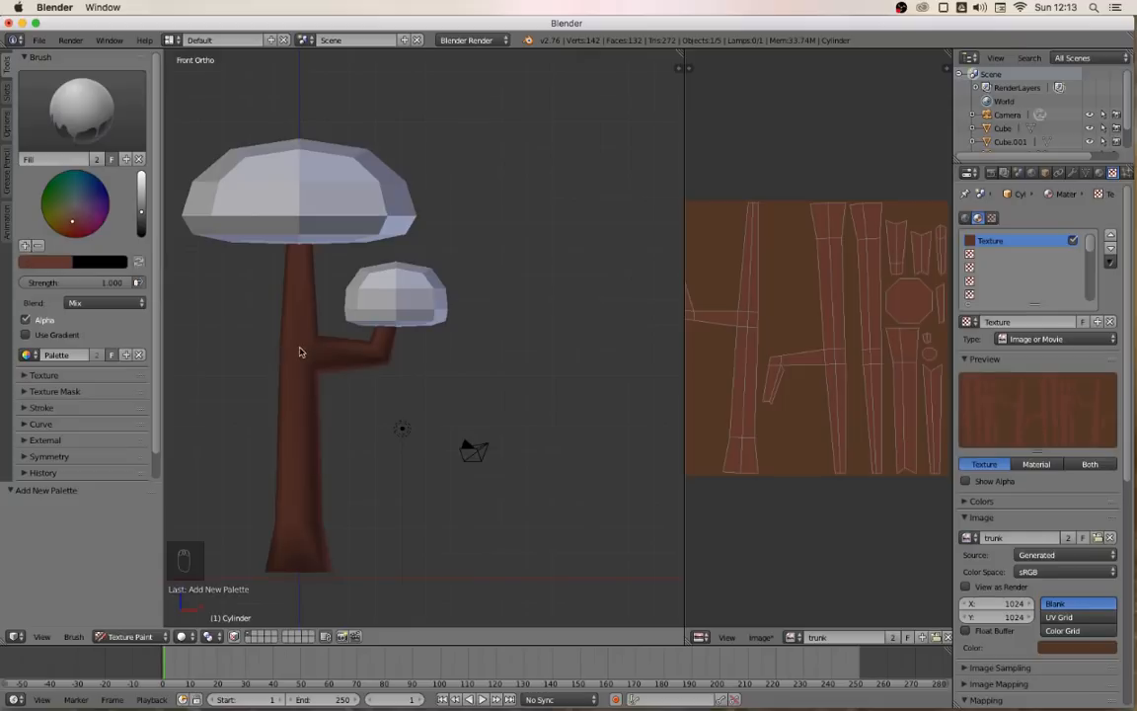
scroll(100, 248, "down", 1)
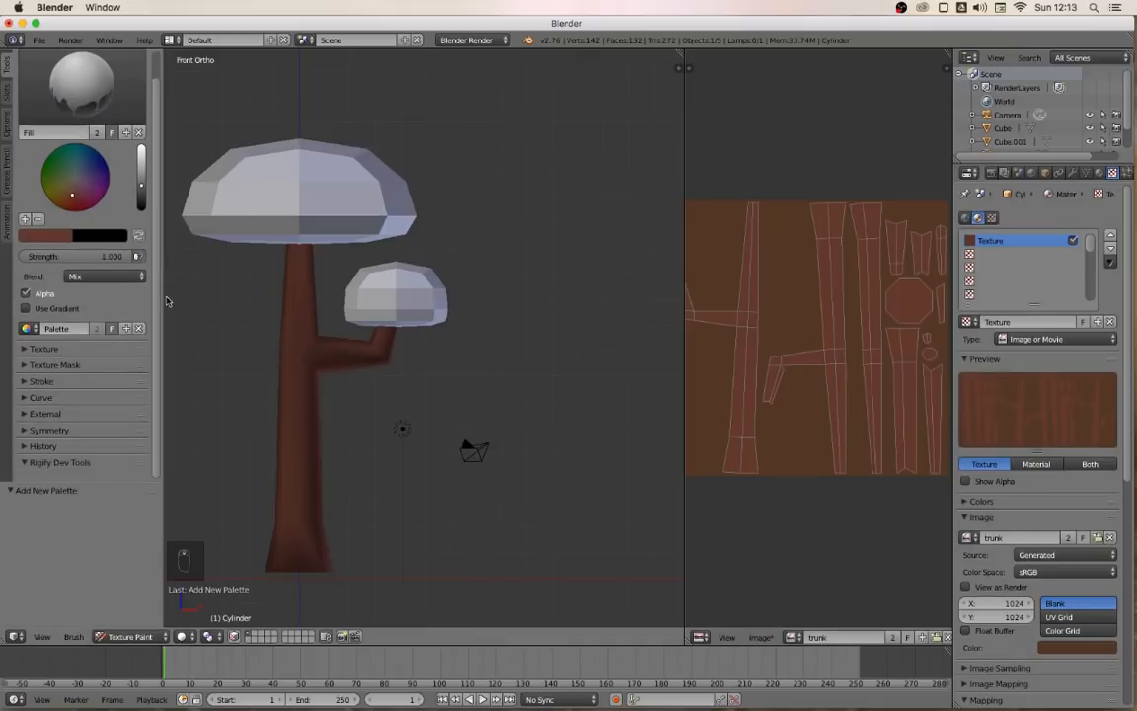
Sample the brown background of the trunk texture, save it as a palette color, and fill the trunk with it
left_click(62, 233)
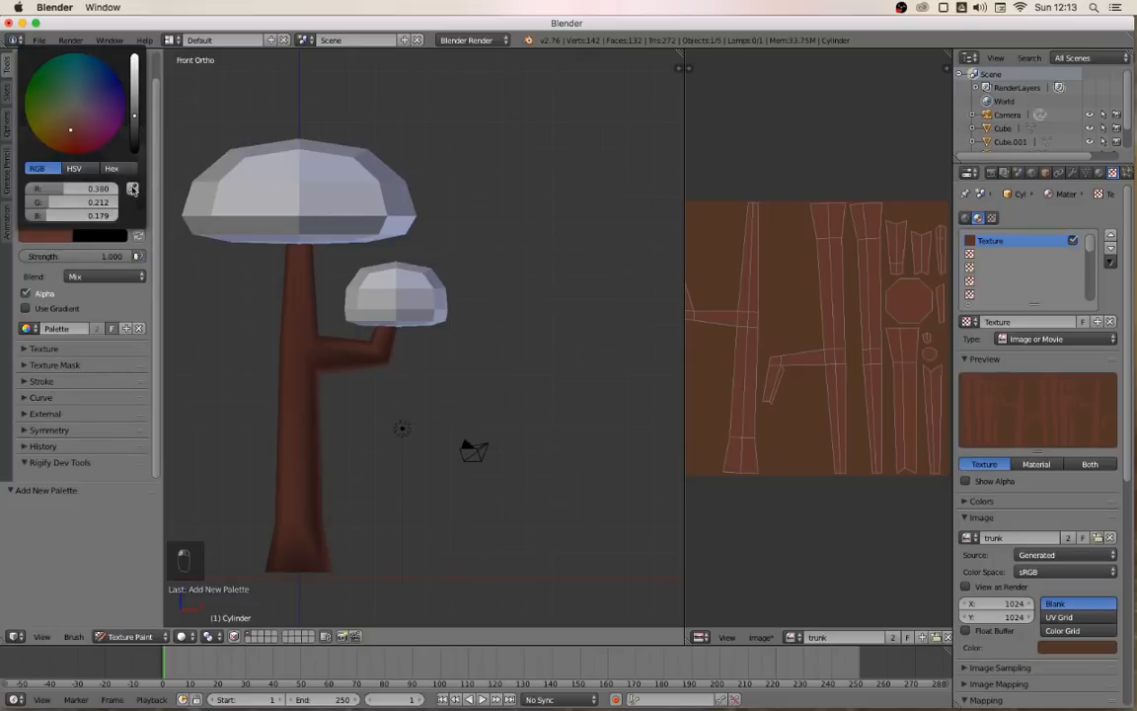
left_click(787, 267)
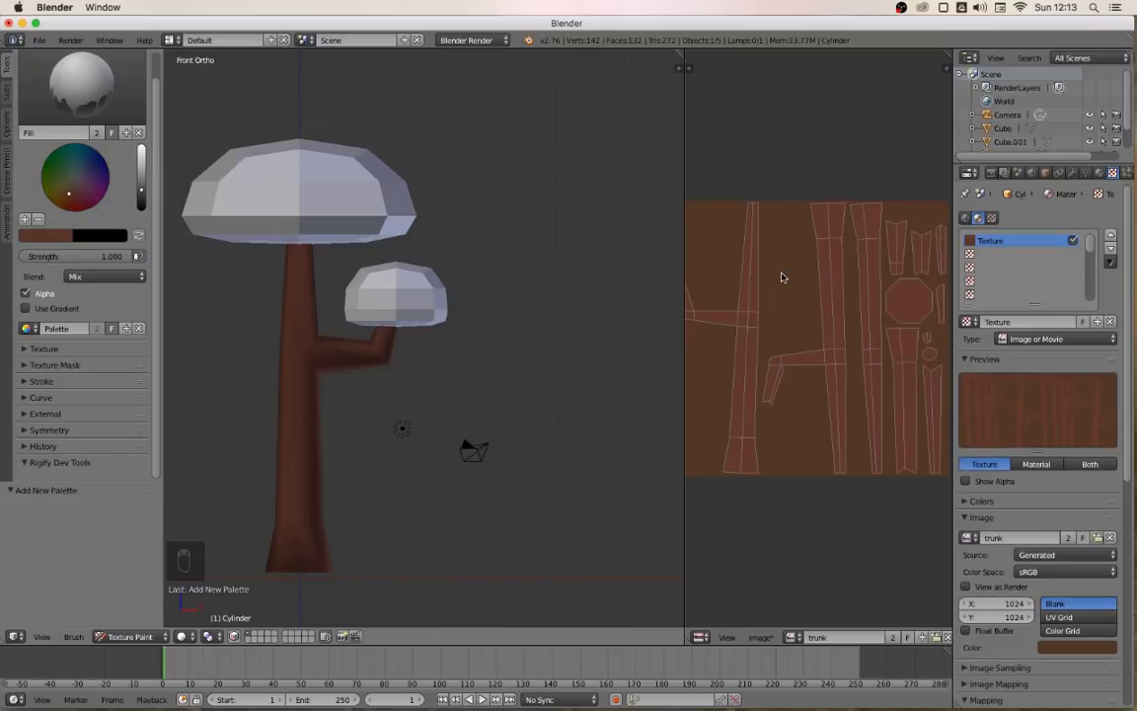
left_click(26, 220)
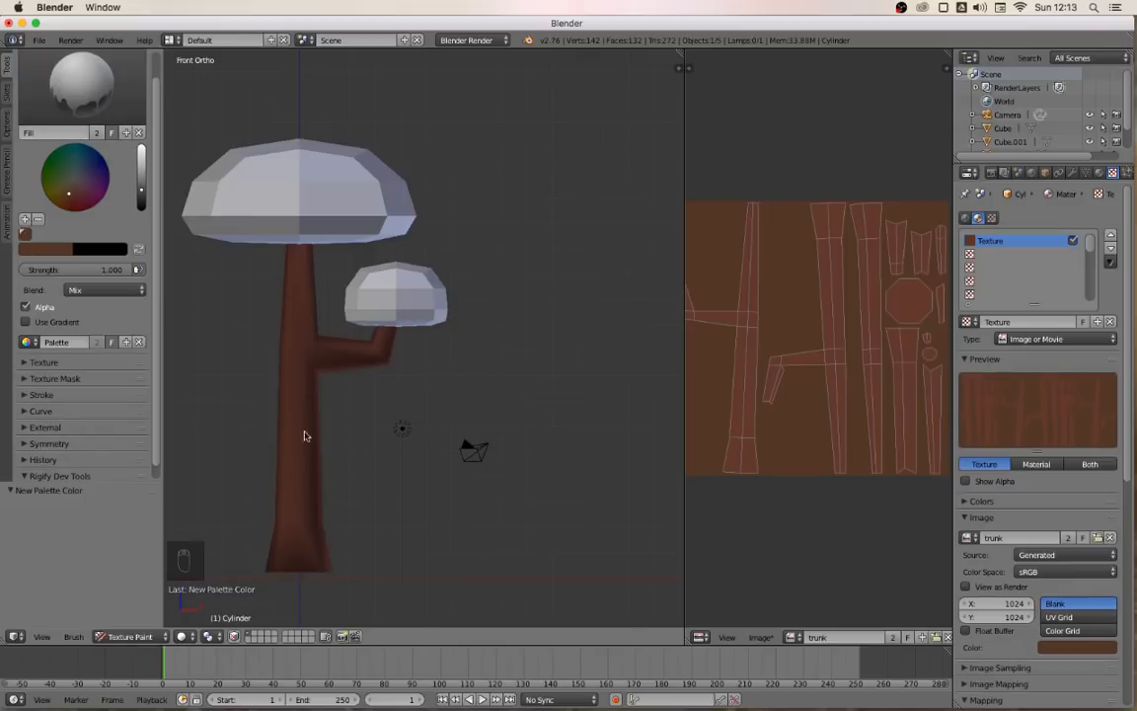
left_click(298, 395)
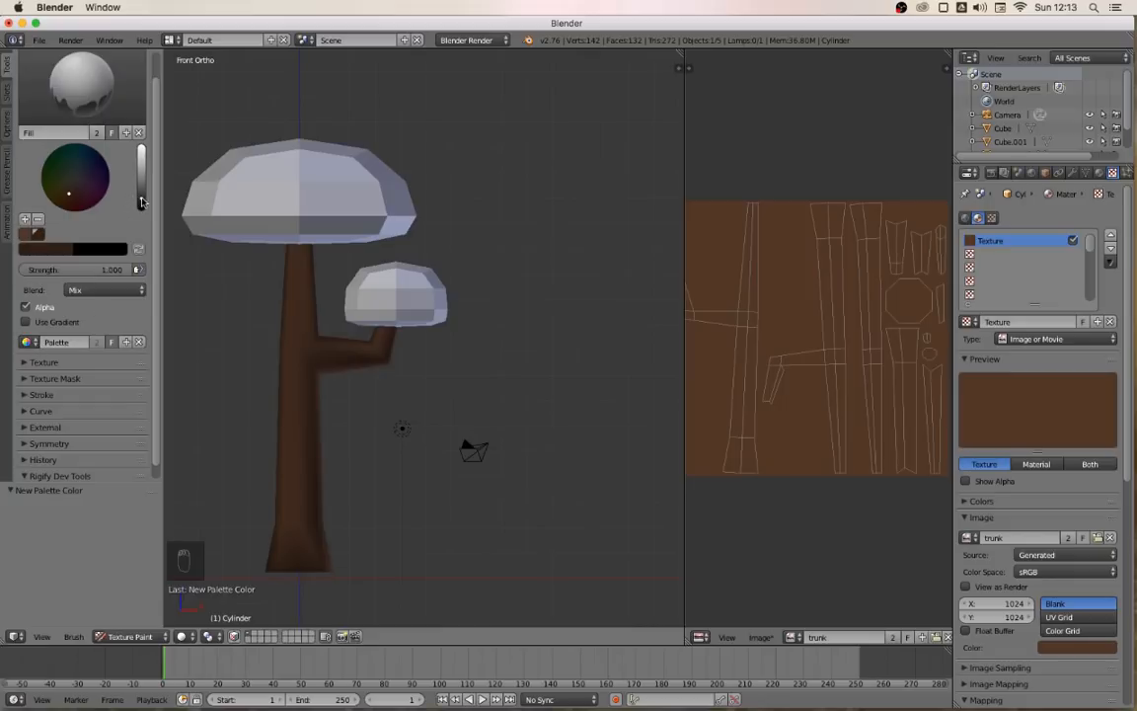
Lighten the brush color and save it as a lighter brown swatch in the palette
left_click_drag(141, 196, 141, 188)
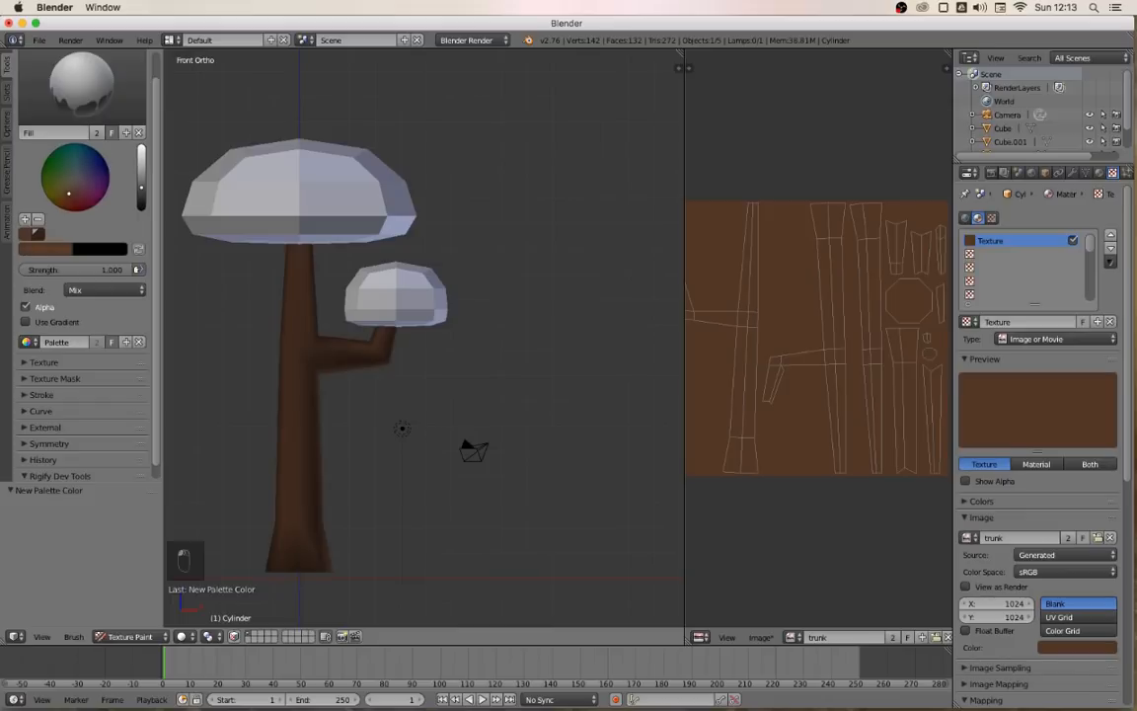
left_click(25, 218)
left_click(38, 219)
left_click(24, 218)
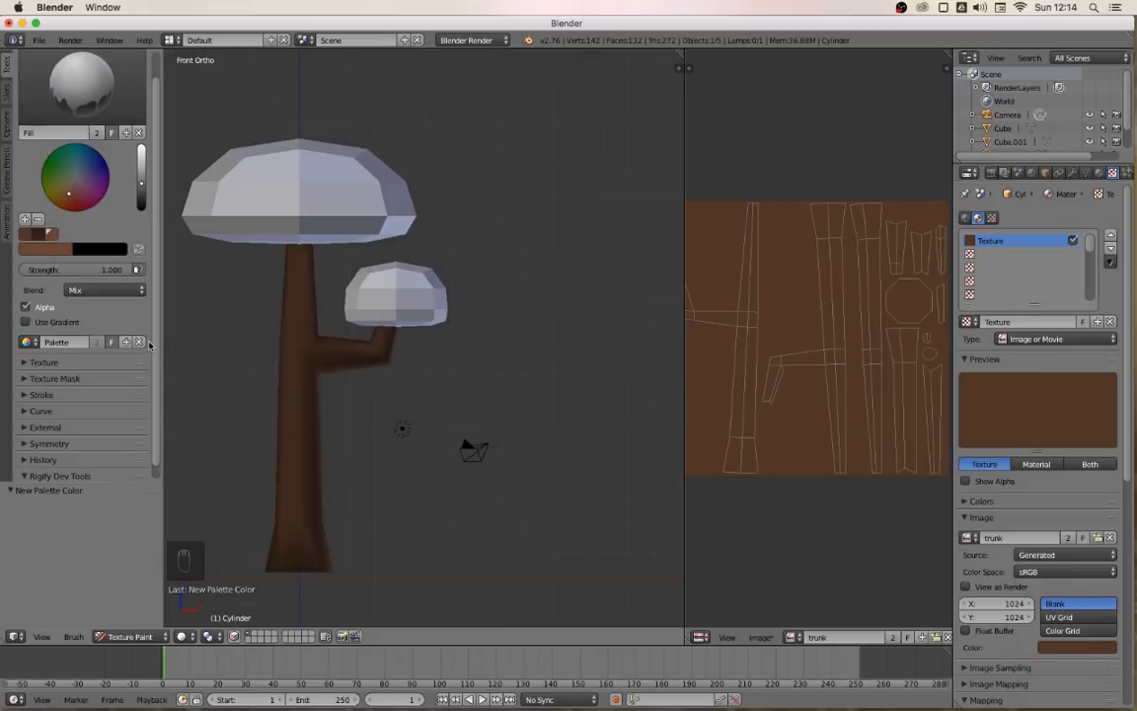
Switch to the TexDraw brush and set its radius to 71 px and its strength to 0.248
left_click(71, 113)
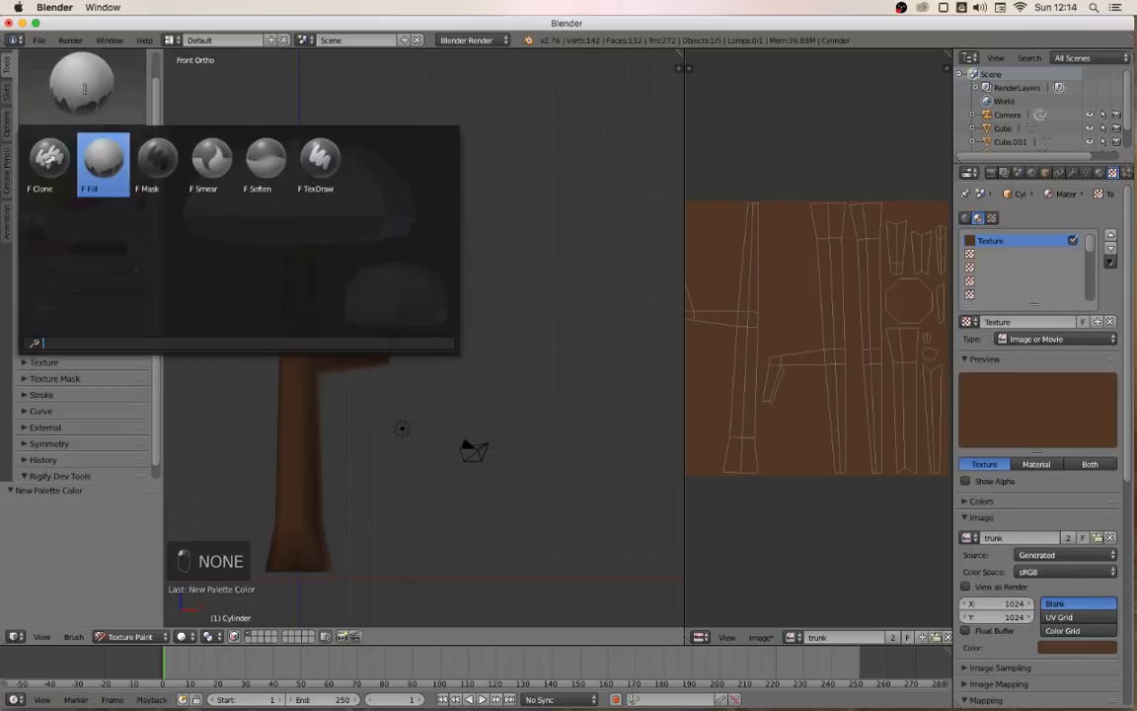
left_click(326, 172)
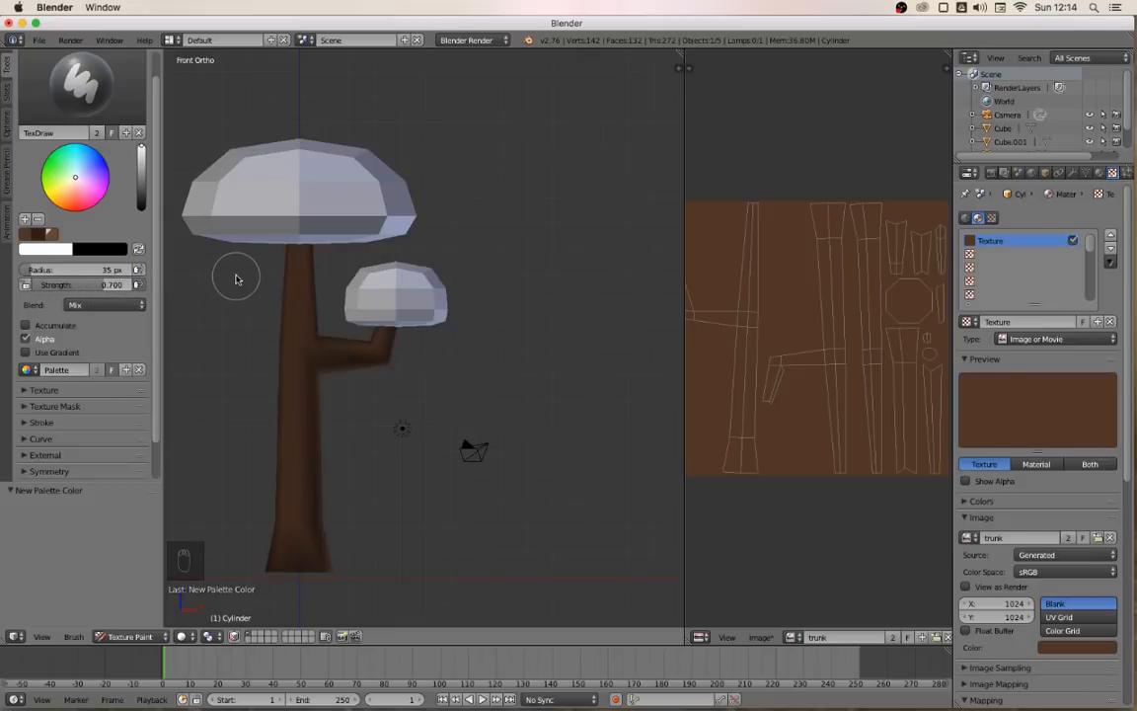
key("f")
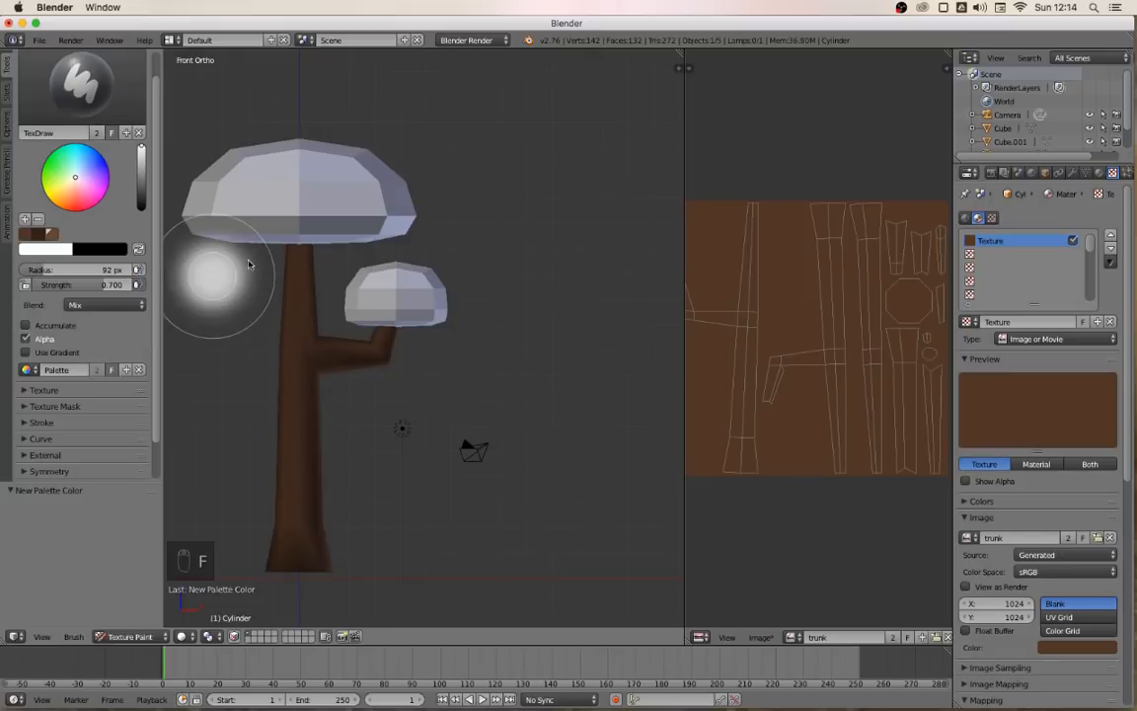
left_click(249, 264)
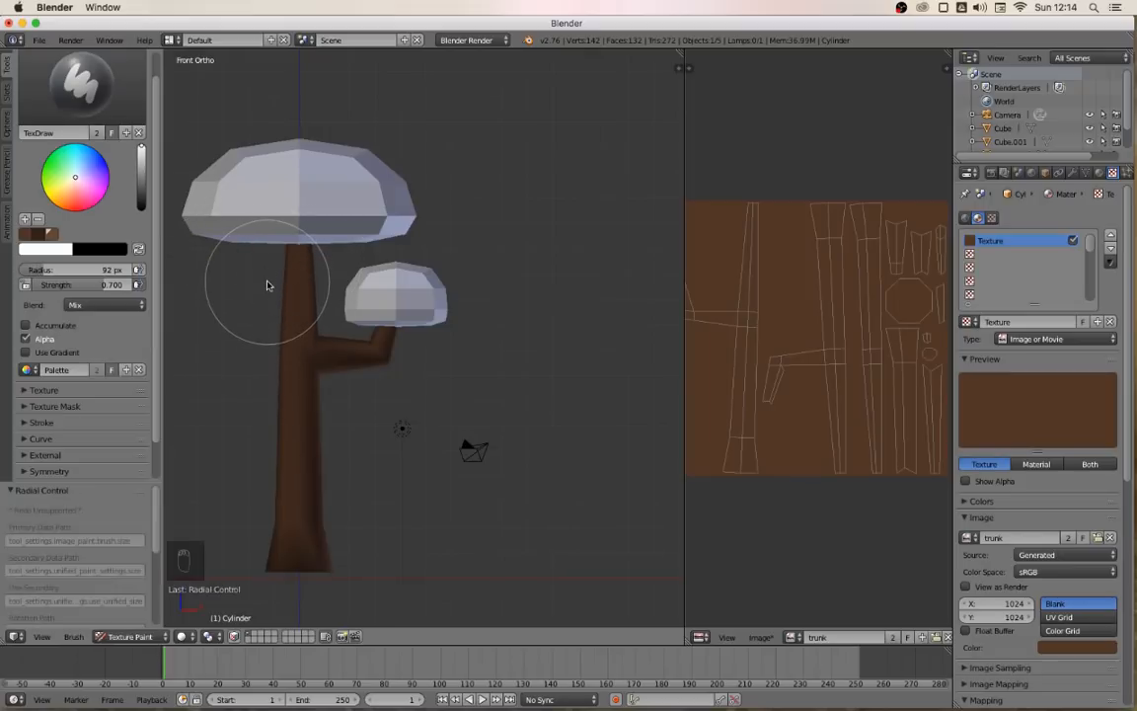
key("shift+f")
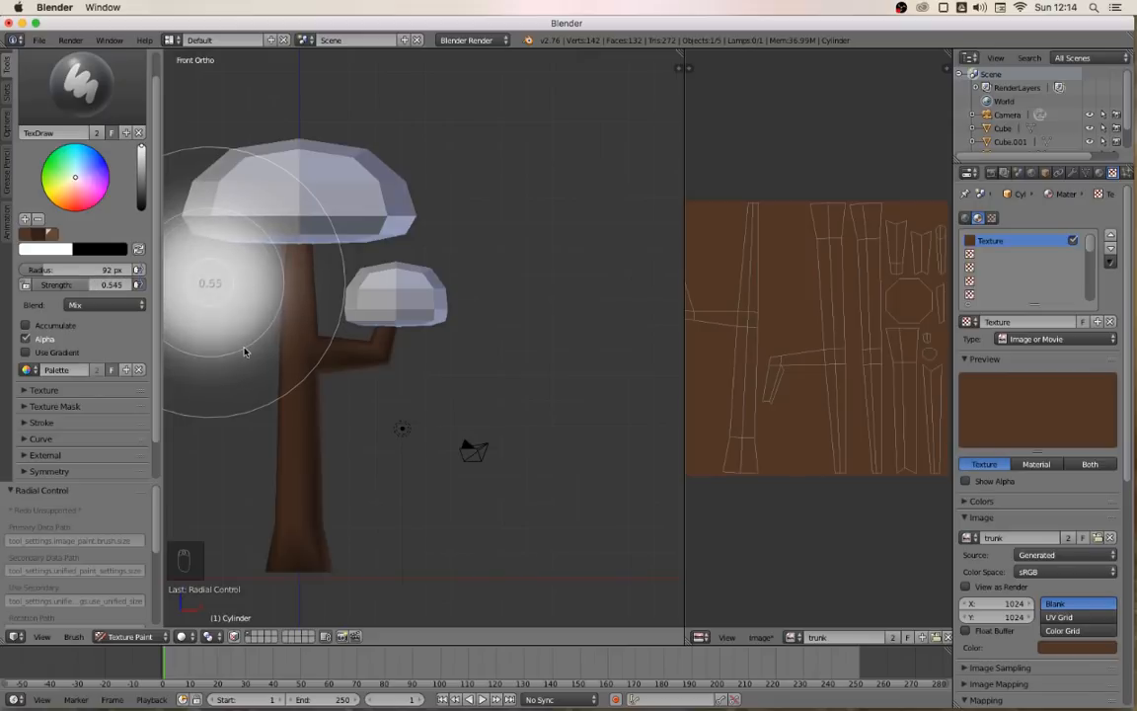
left_click(266, 375)
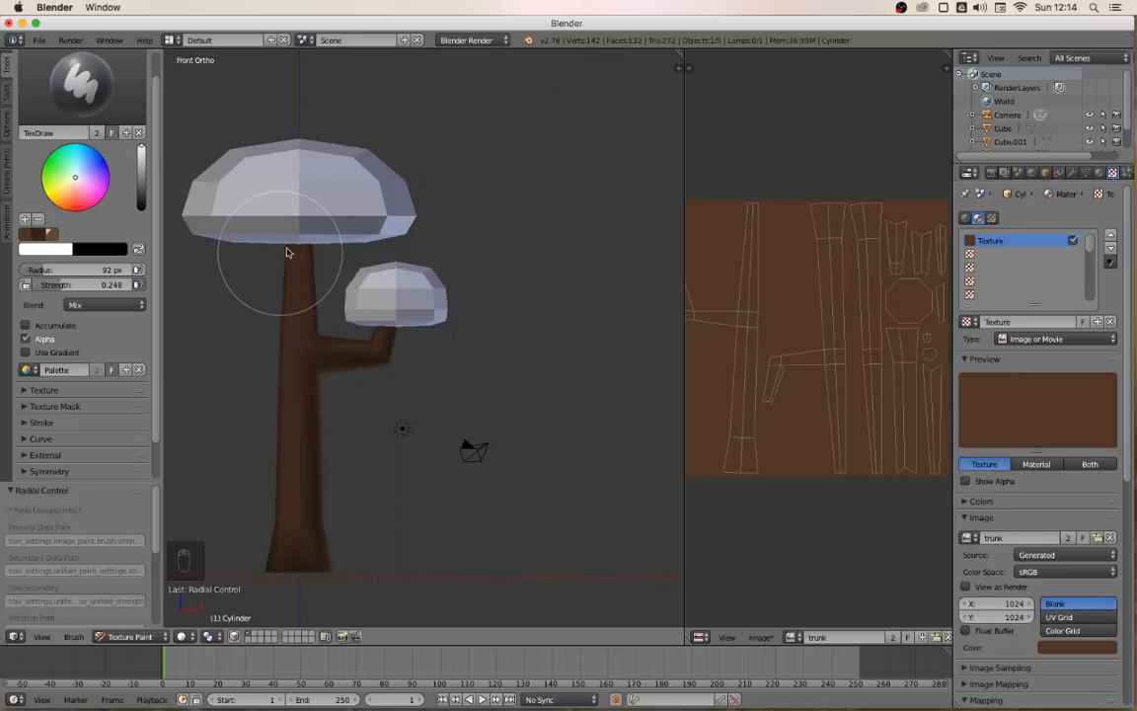
key("f")
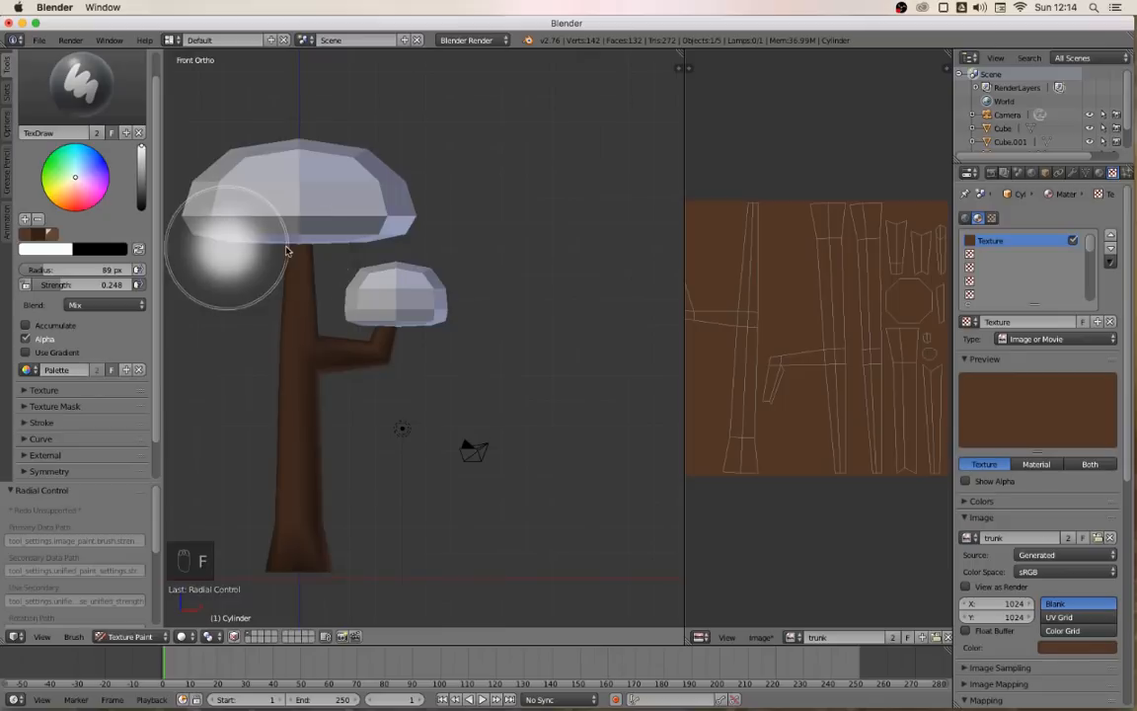
left_click(252, 239)
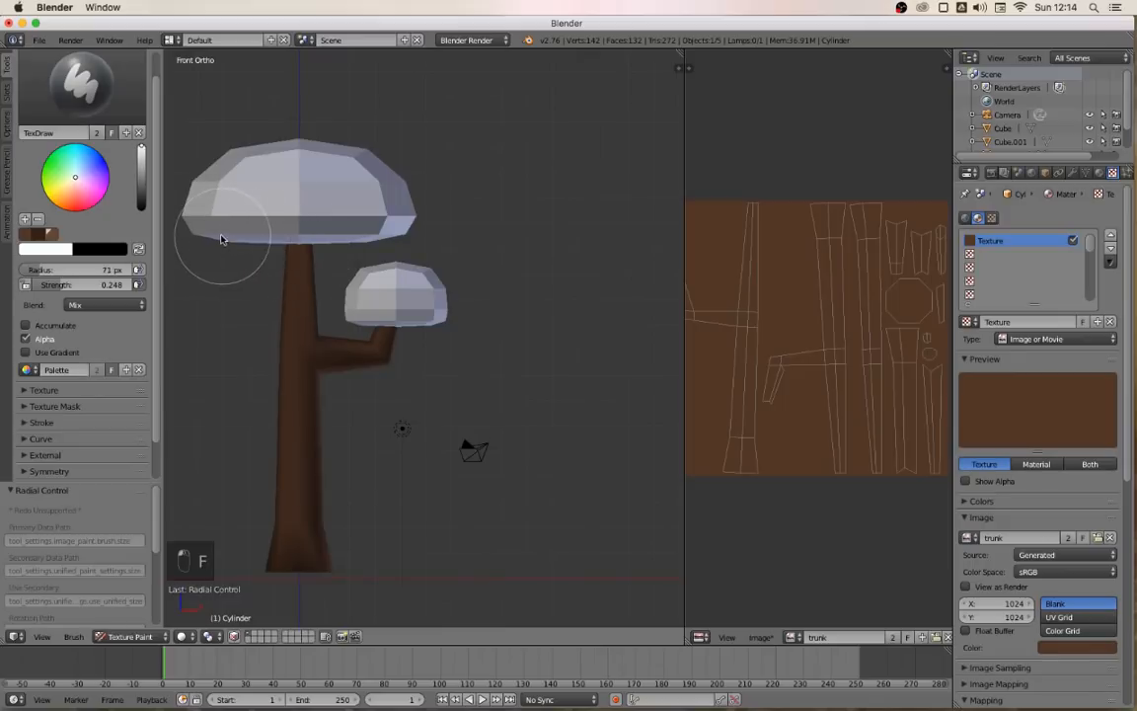
Replace a white test stroke at the top of the trunk with shading in the palette's dark brown
left_click_drag(337, 244, 301, 242)
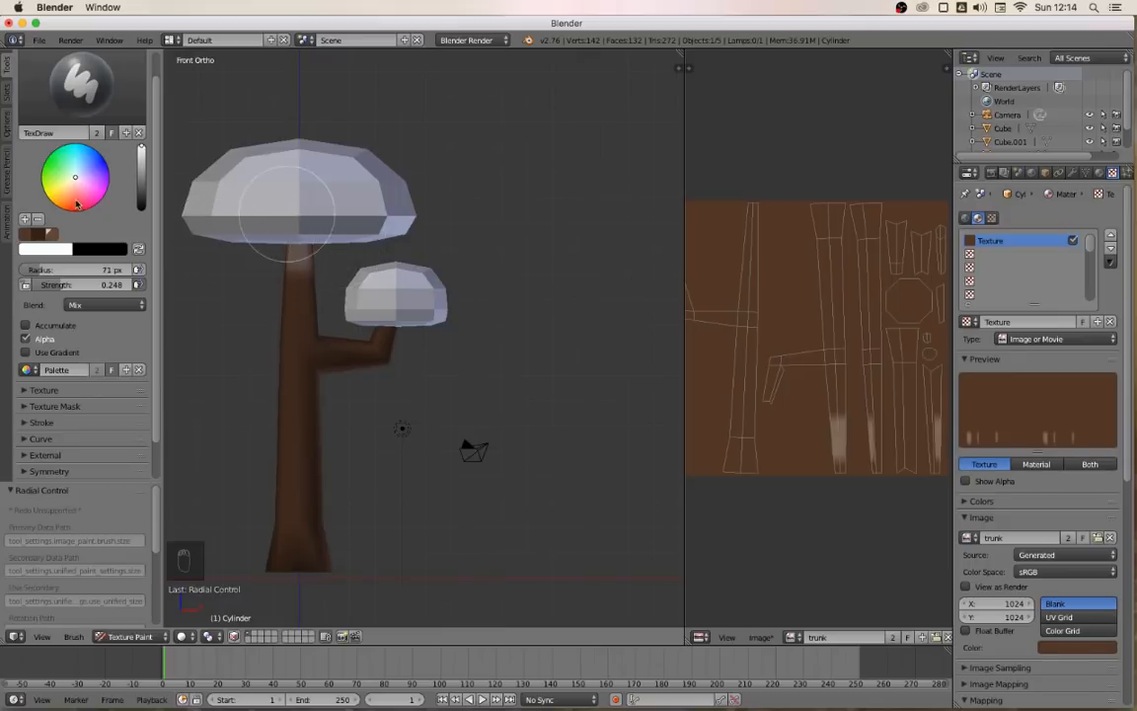
left_click(39, 235)
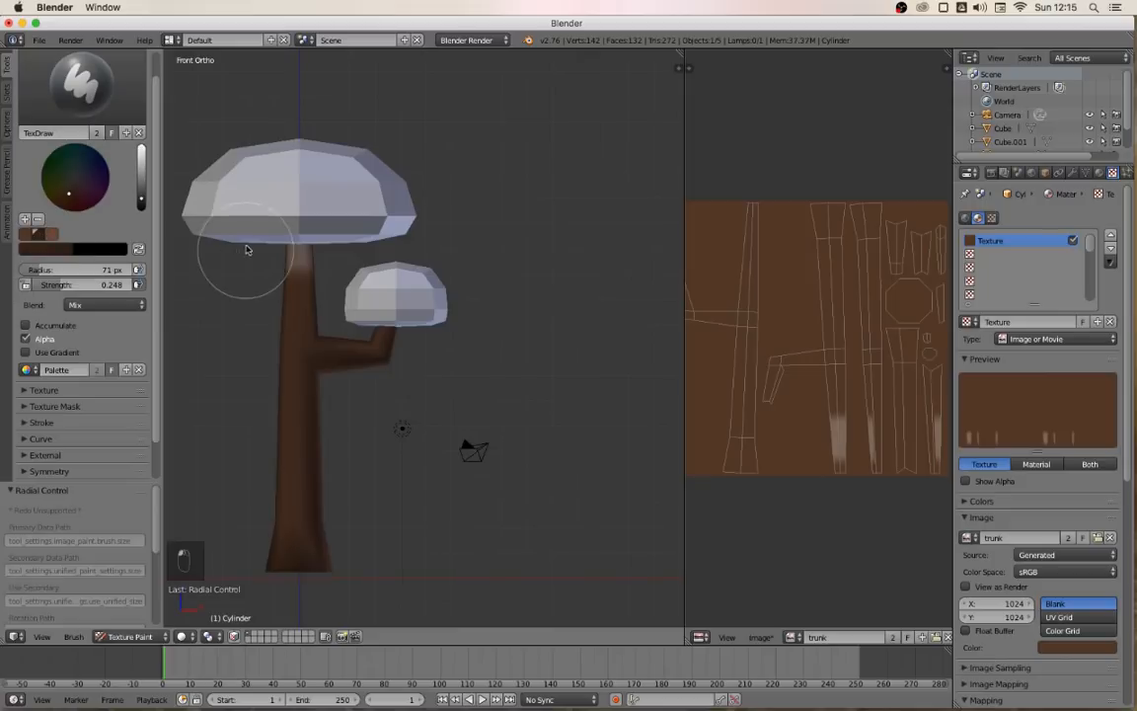
key("ctrl+z")
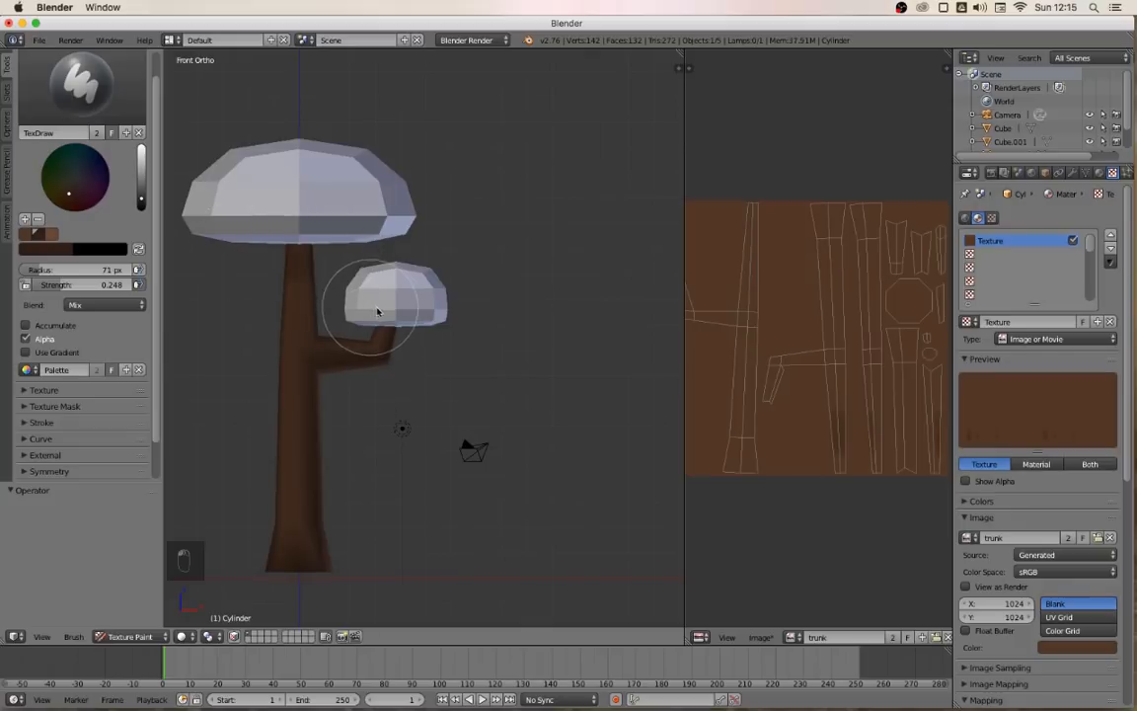
Reduce the brush radius to 26 px and shade the bark just beneath the foliage in dark brown
key("f")
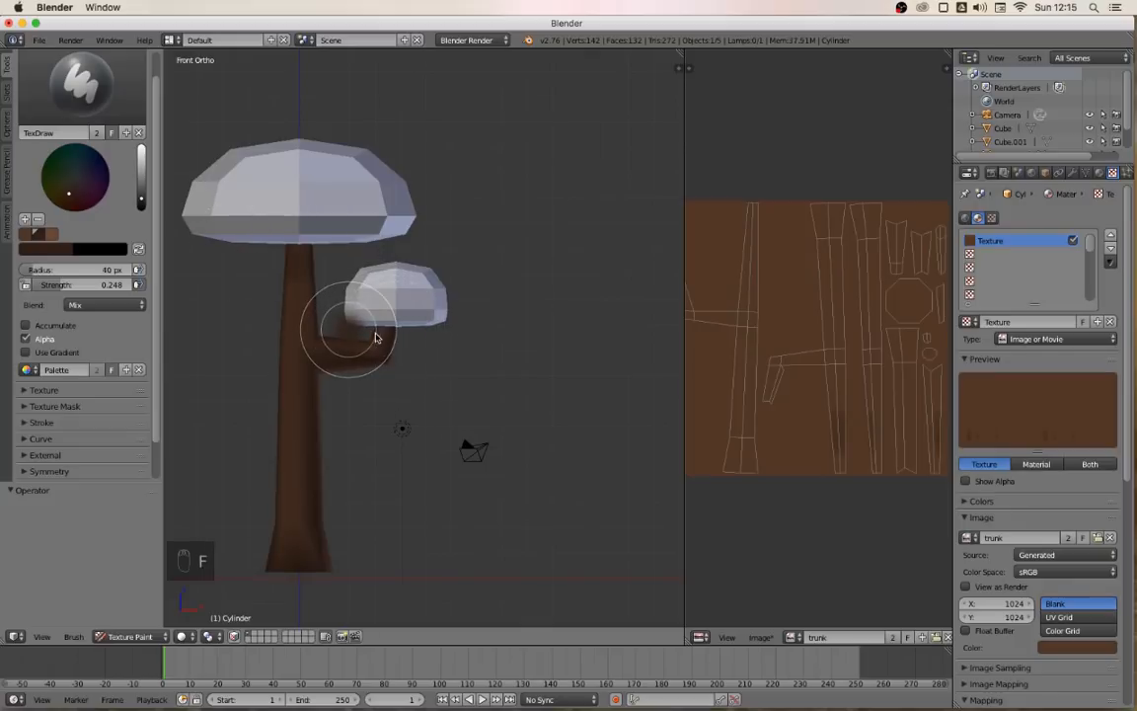
left_click(378, 330)
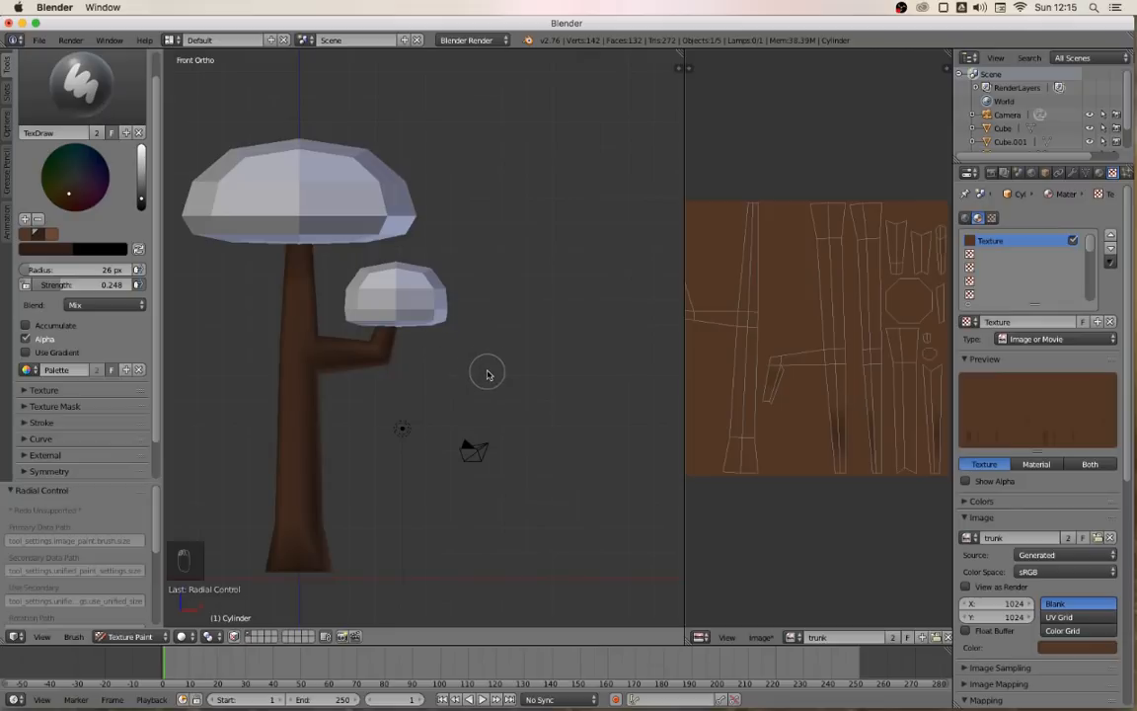
mouse_move(481, 370)
middle_mouse_down()
mouse_move(223, 378)
mouse_move(299, 373)
middle_mouse_up()
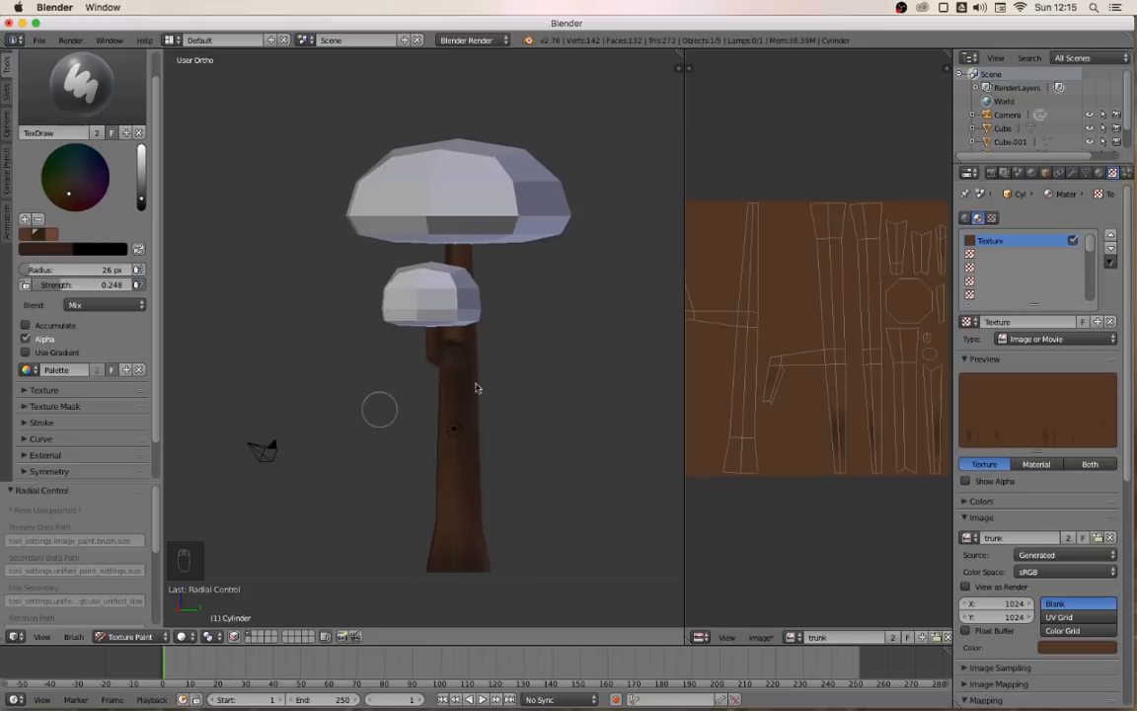
middle_click_drag(483, 322, 484, 353)
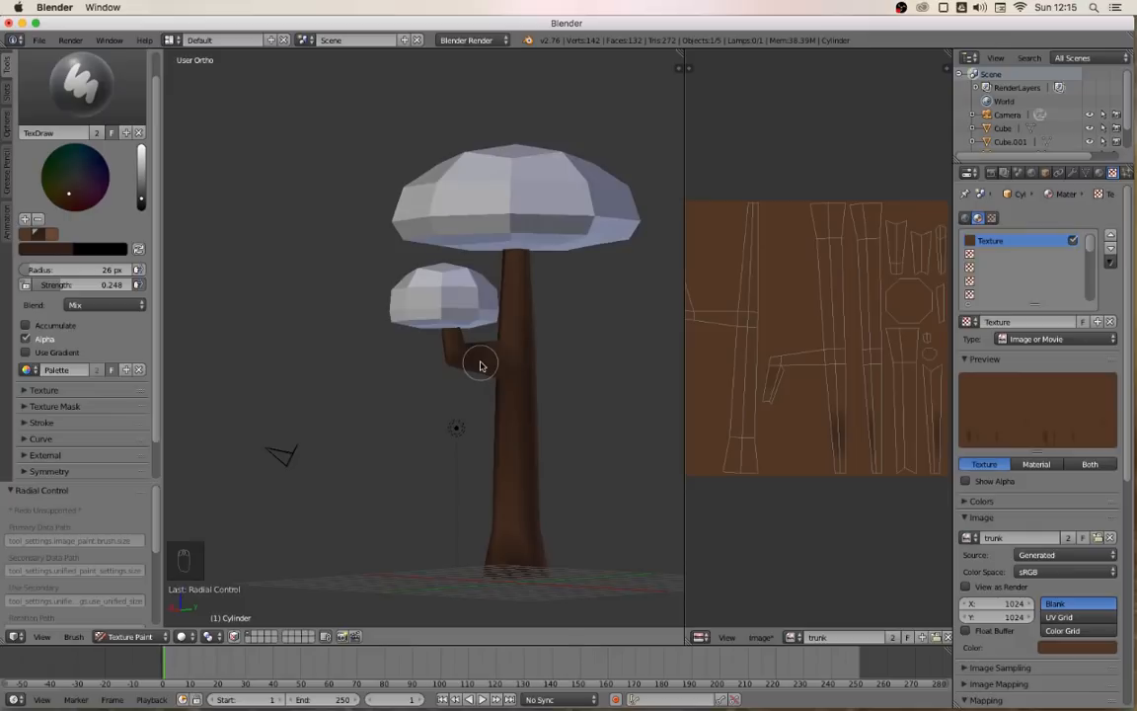
key("KP_1")
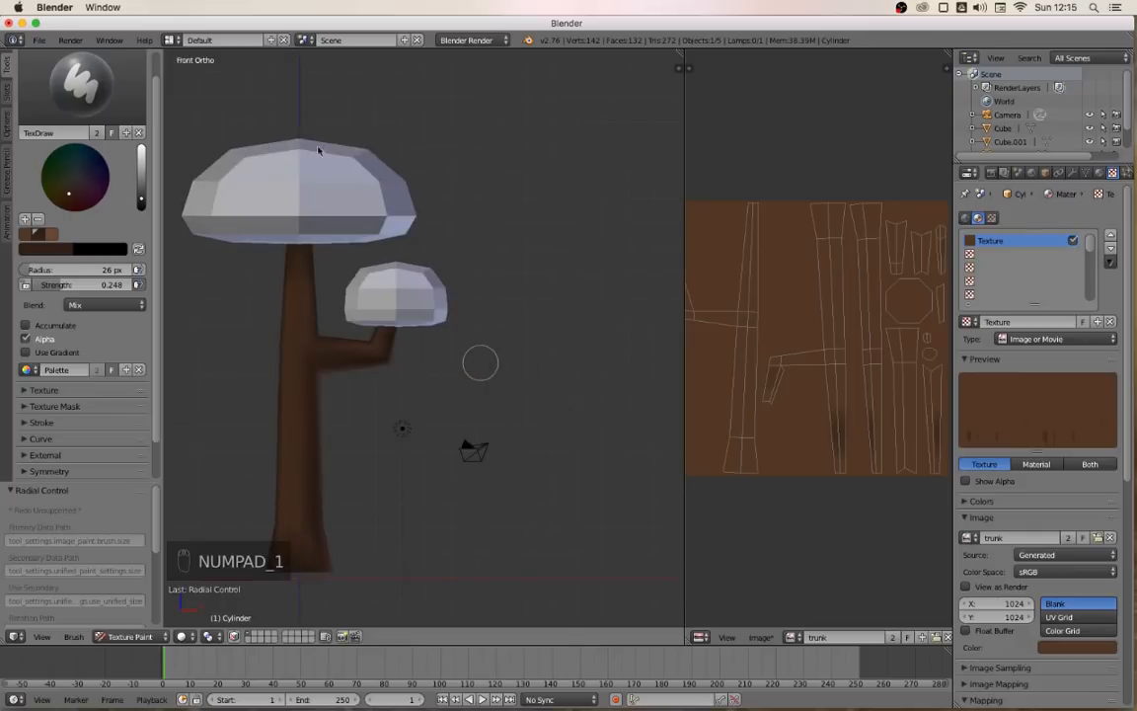
Raise the TexDraw strength to 0.817 and try a dark stroke on the trunk under the branch joint
left_click(10, 119)
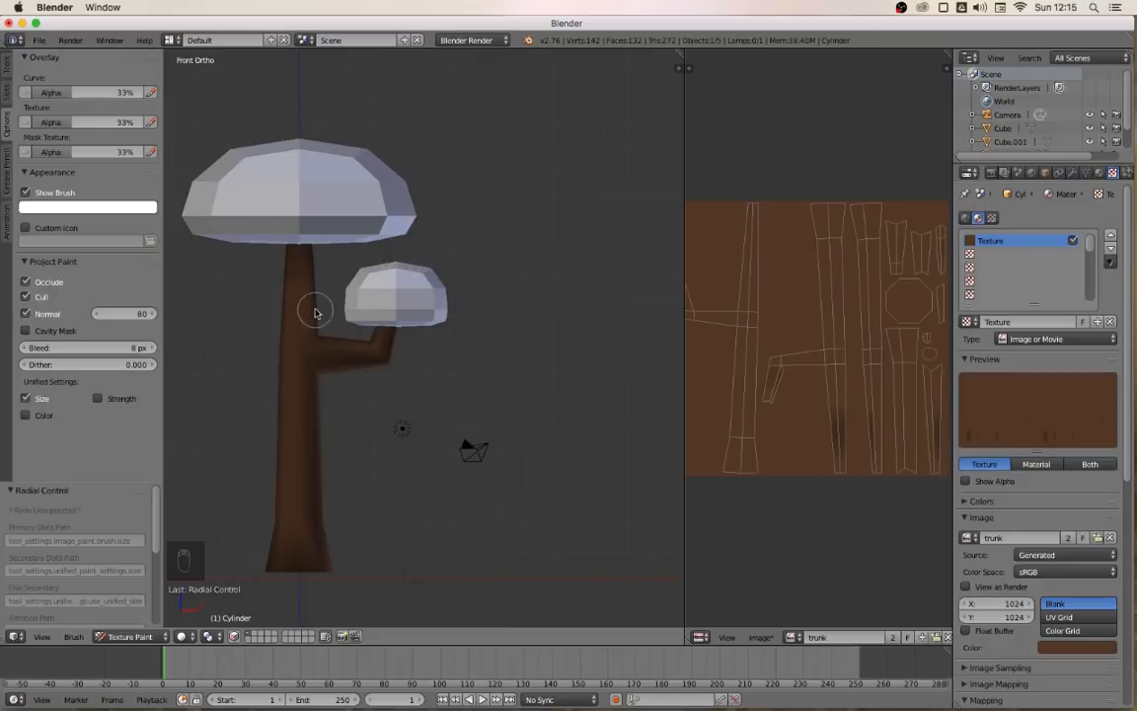
middle_click_drag(347, 396, 317, 393)
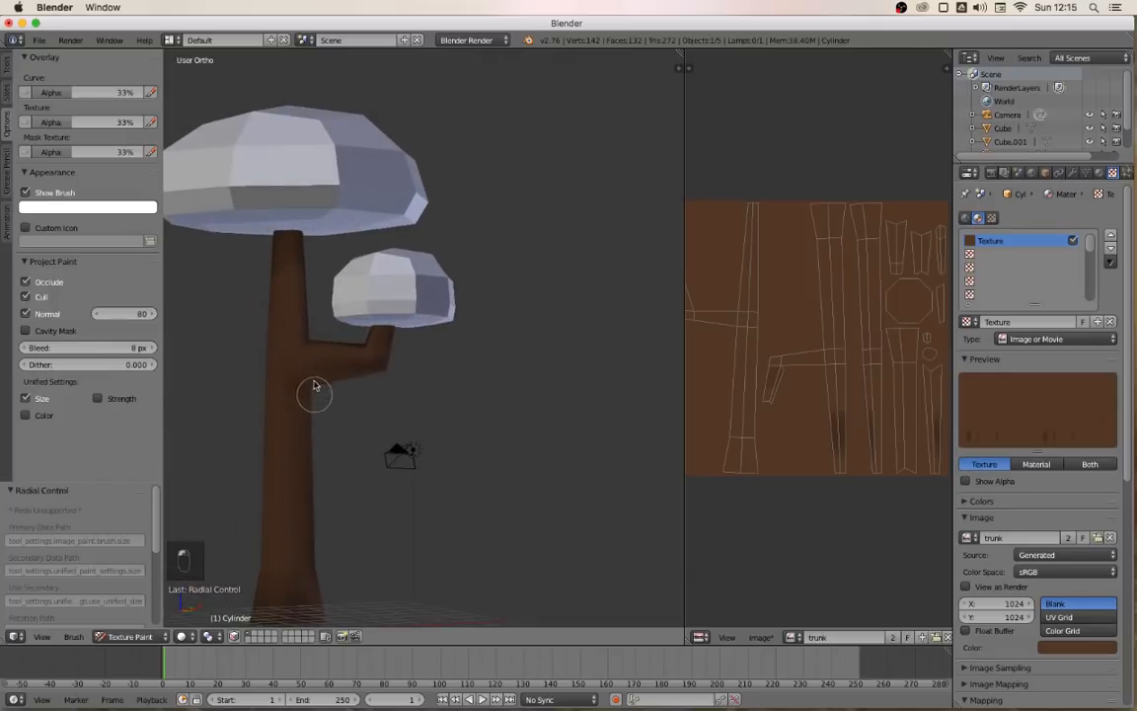
left_click(6, 72)
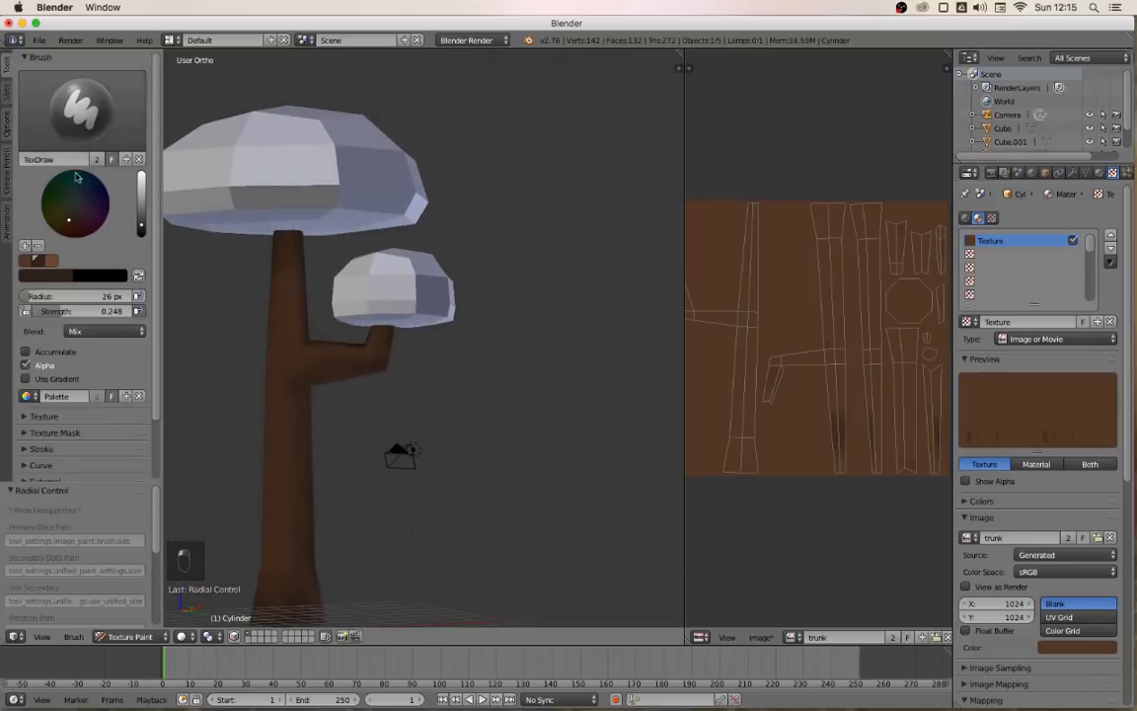
left_click_drag(62, 312, 134, 312)
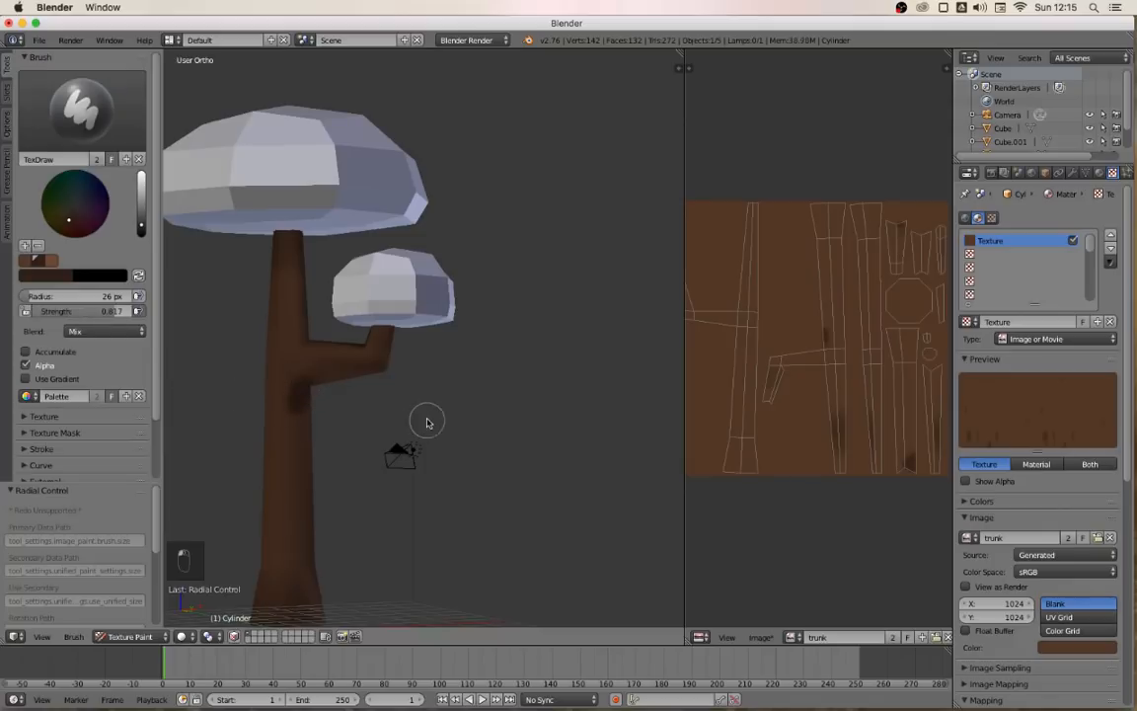
Check the dark stroke under the branch from the side and front, and undo it
middle_click_drag(427, 419, 290, 427)
scroll(485, 399, "up", 4)
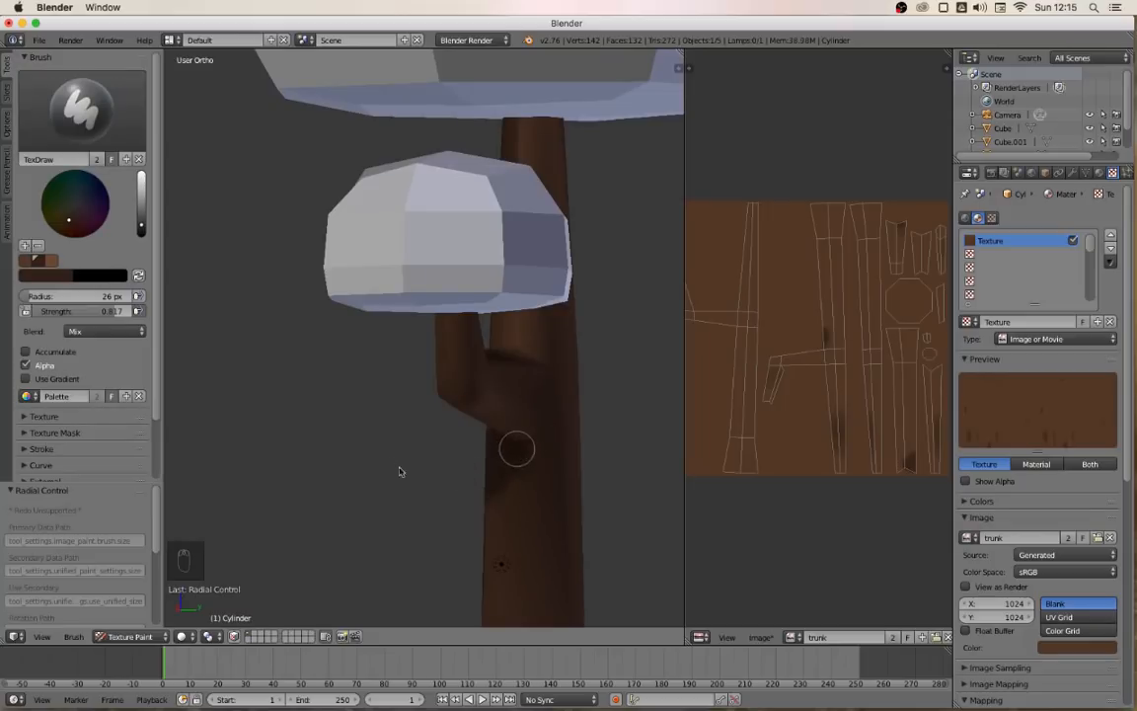
key("KP_1")
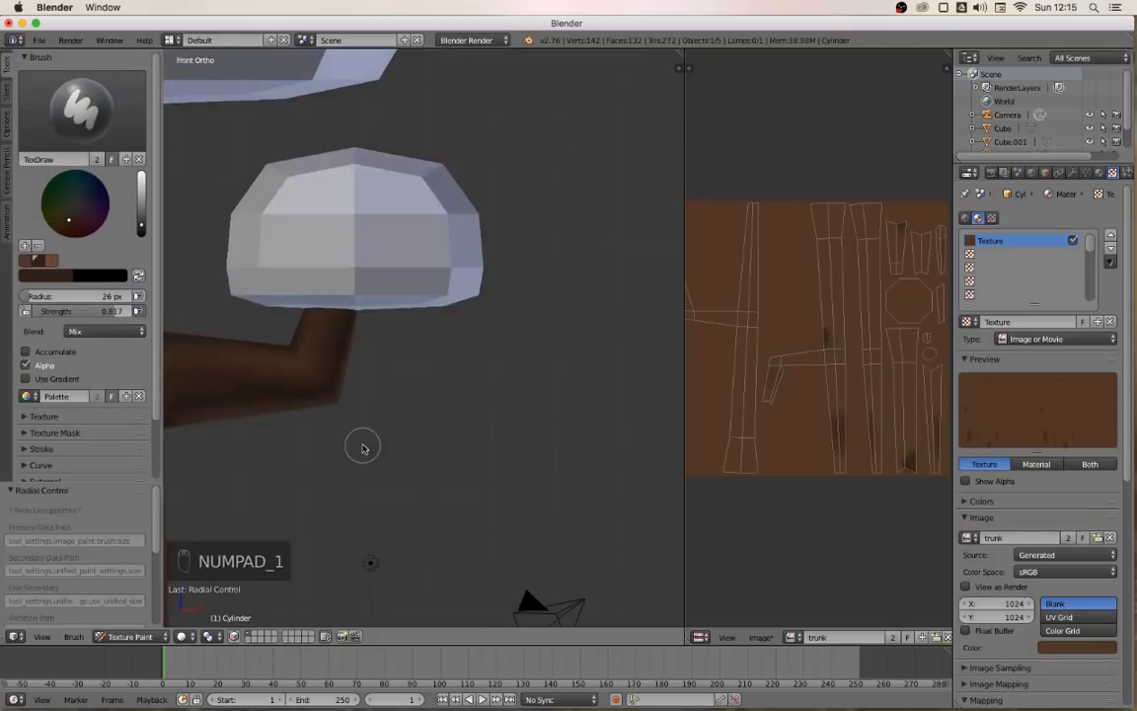
scroll(336, 434, "down", 3)
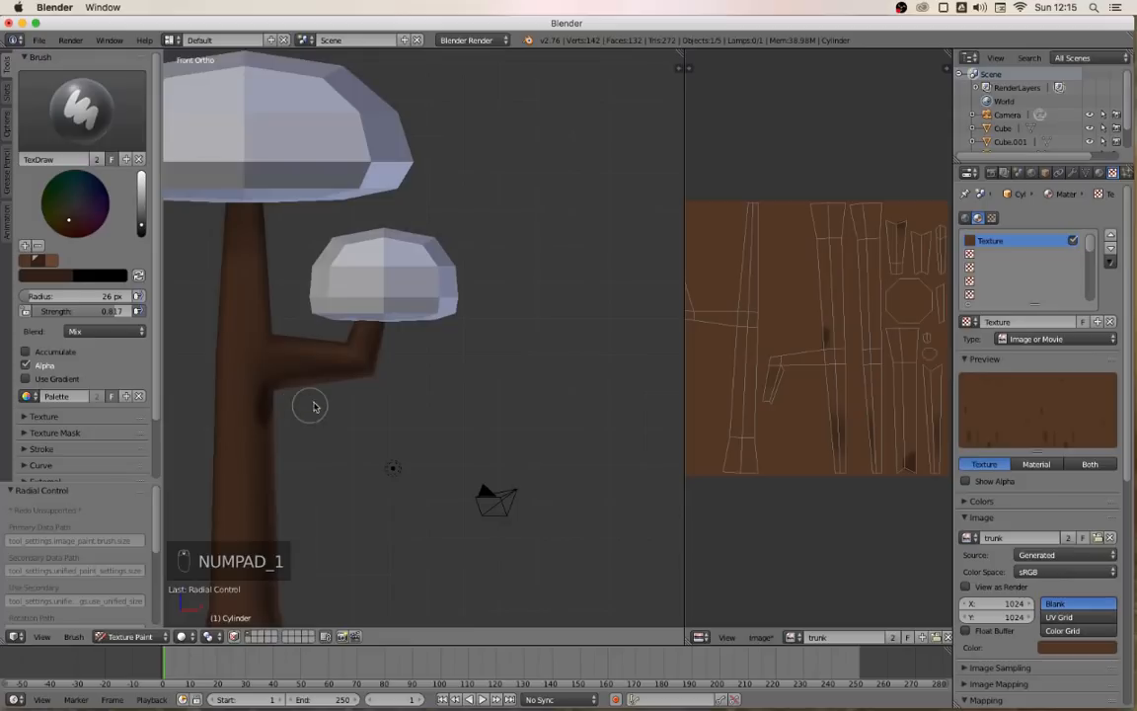
middle_click_drag(314, 410, 384, 406, "shift")
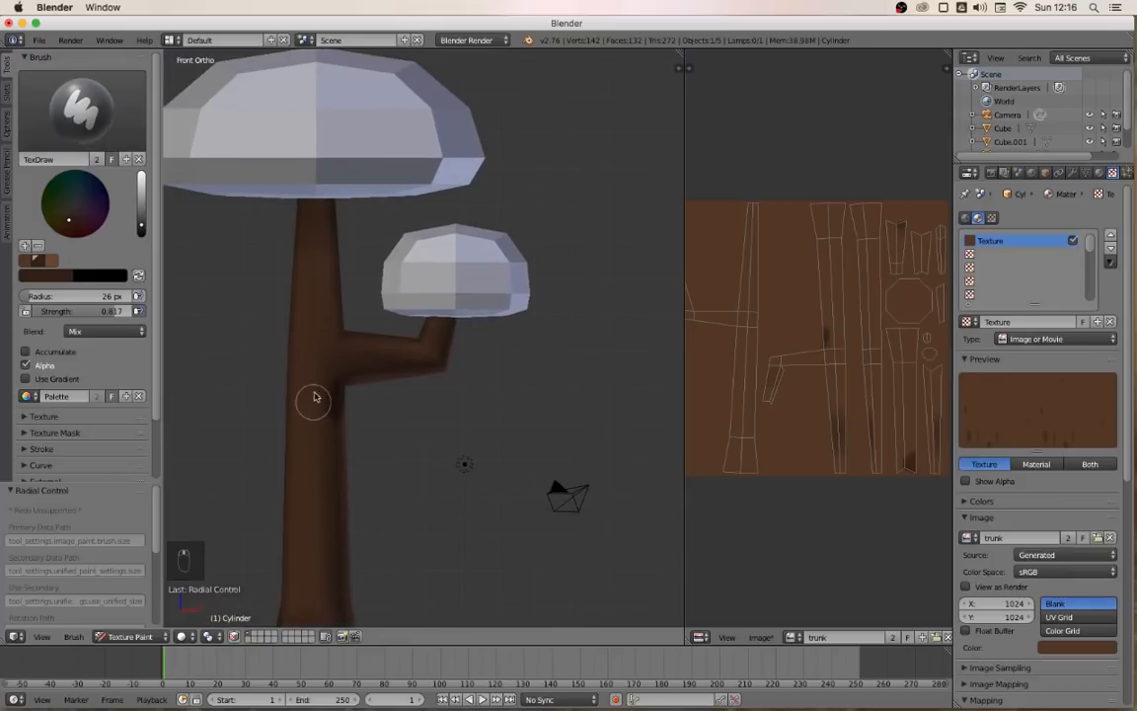
key("ctrl+z")
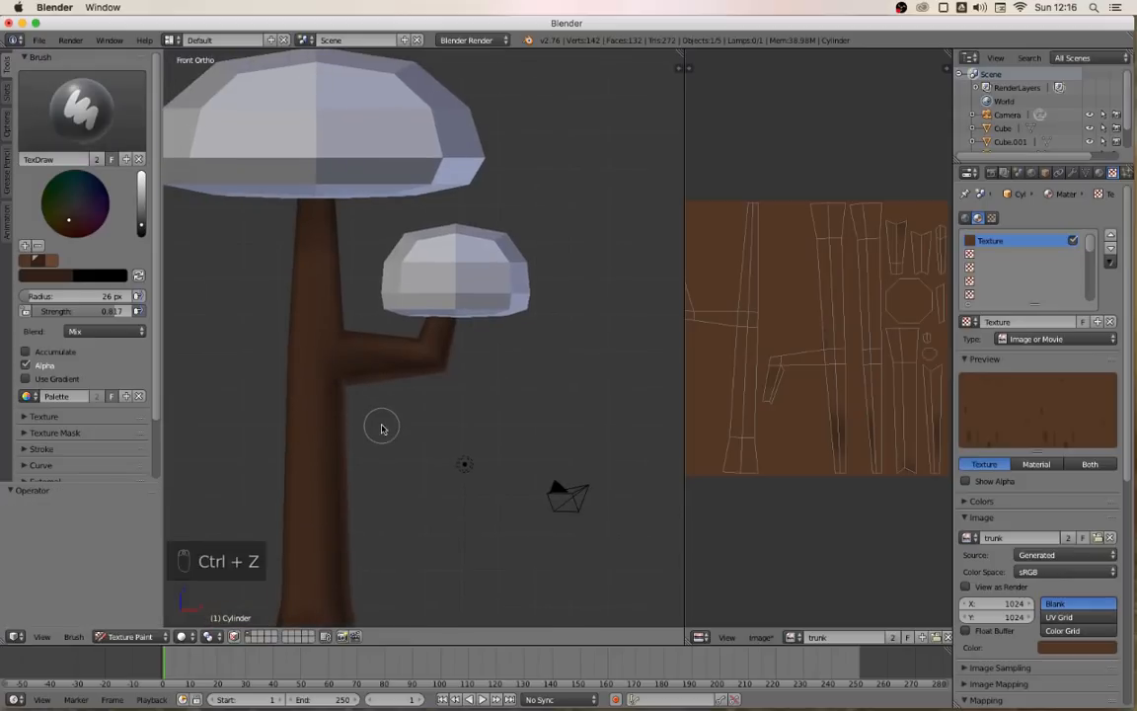
Disable Occlude, Cull and Normal for Project Paint and set the brush radius to 58 px
left_click(7, 131)
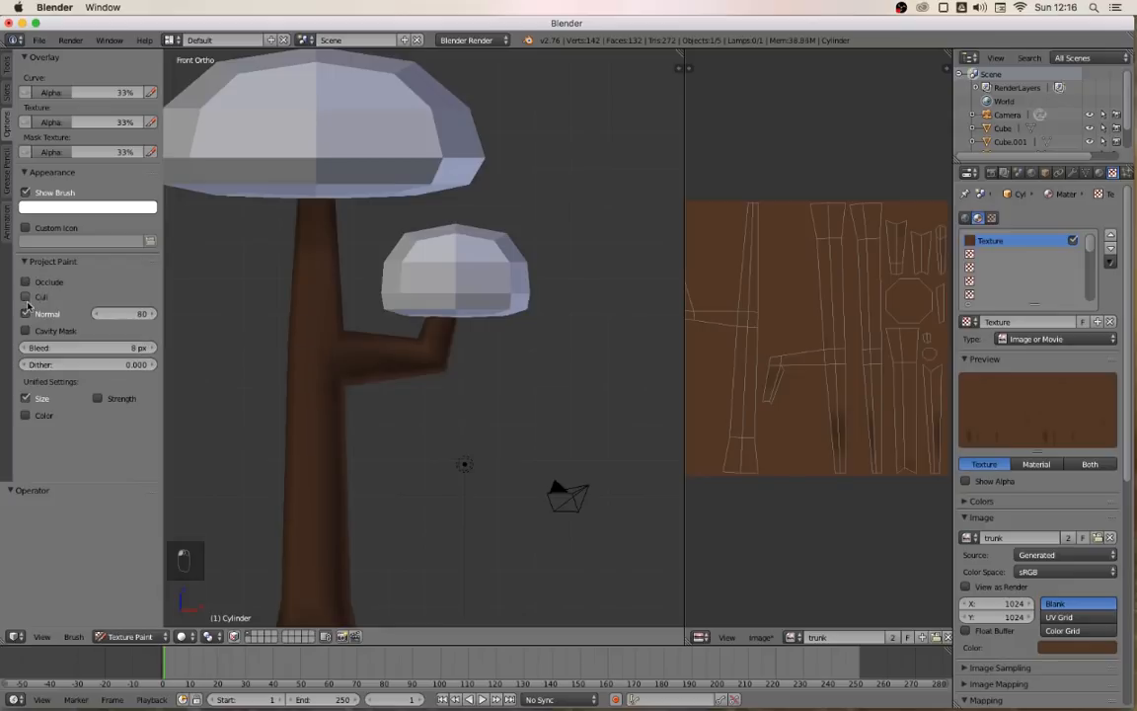
left_click(25, 314)
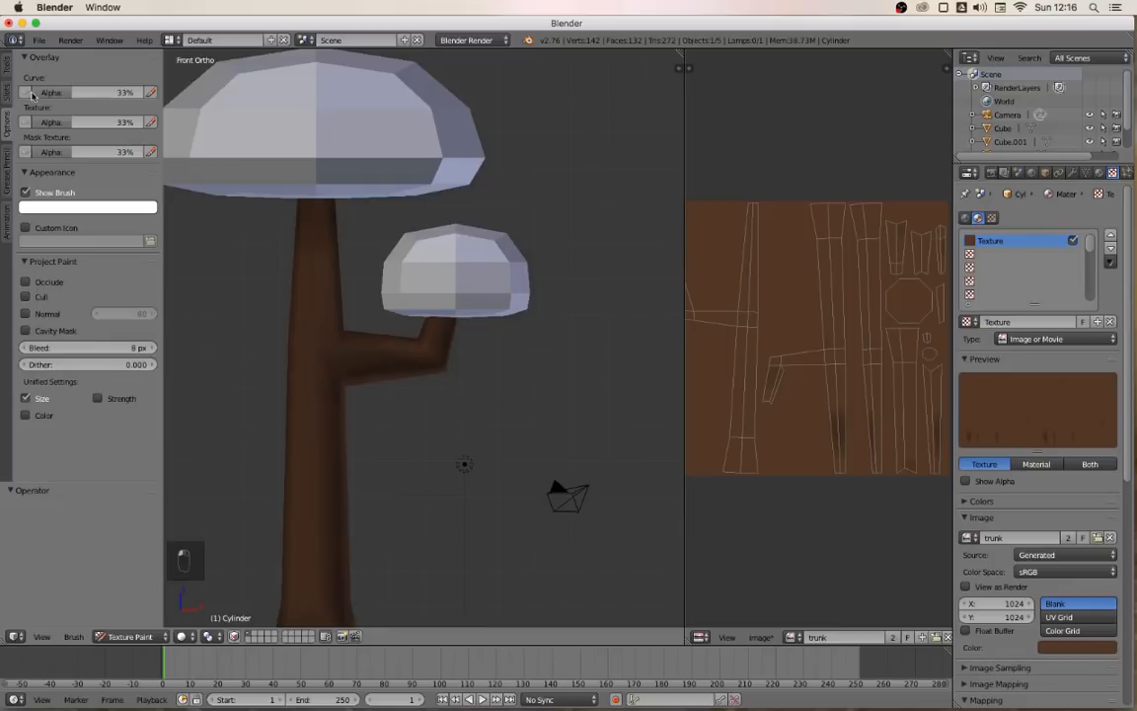
left_click(6, 66)
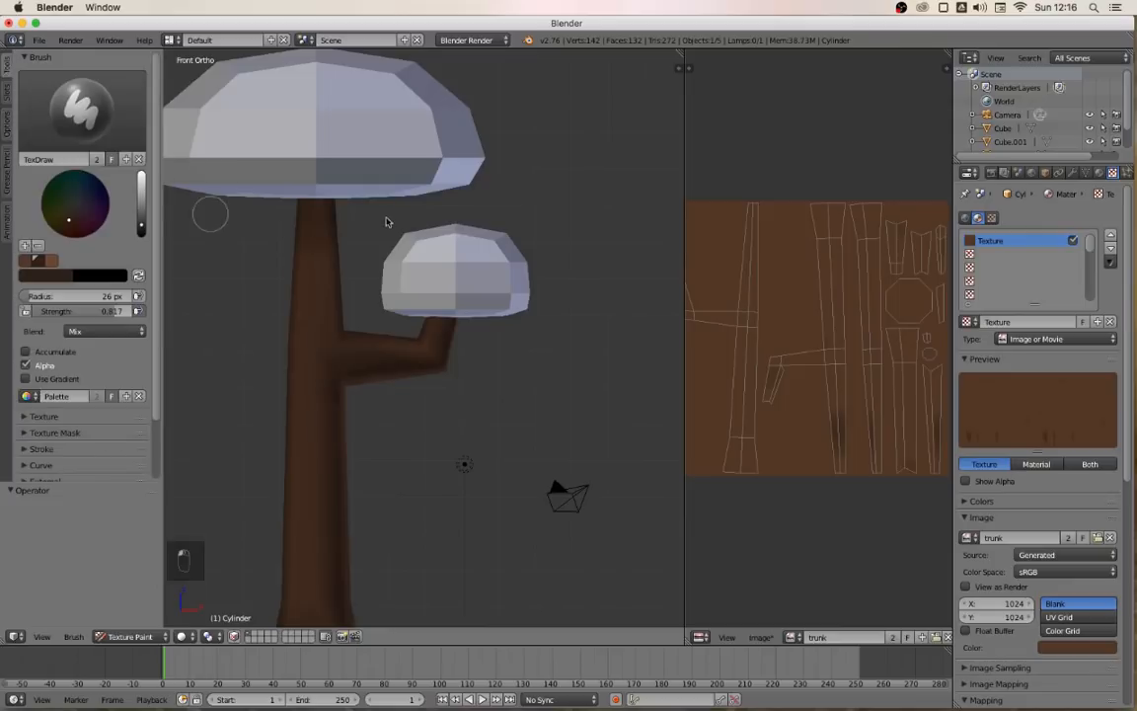
key("f")
left_click(264, 252)
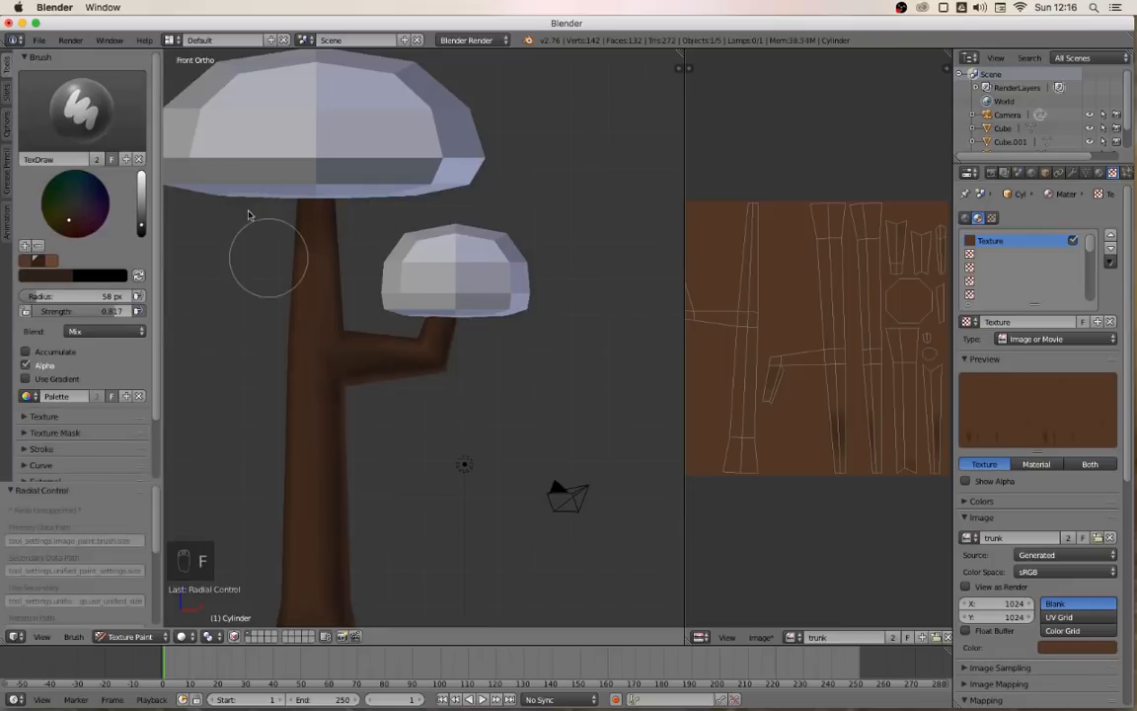
Paint dark brown shading across the top of the trunk beneath the large foliage and on the branch tip under the small one
left_click_drag(225, 204, 434, 207)
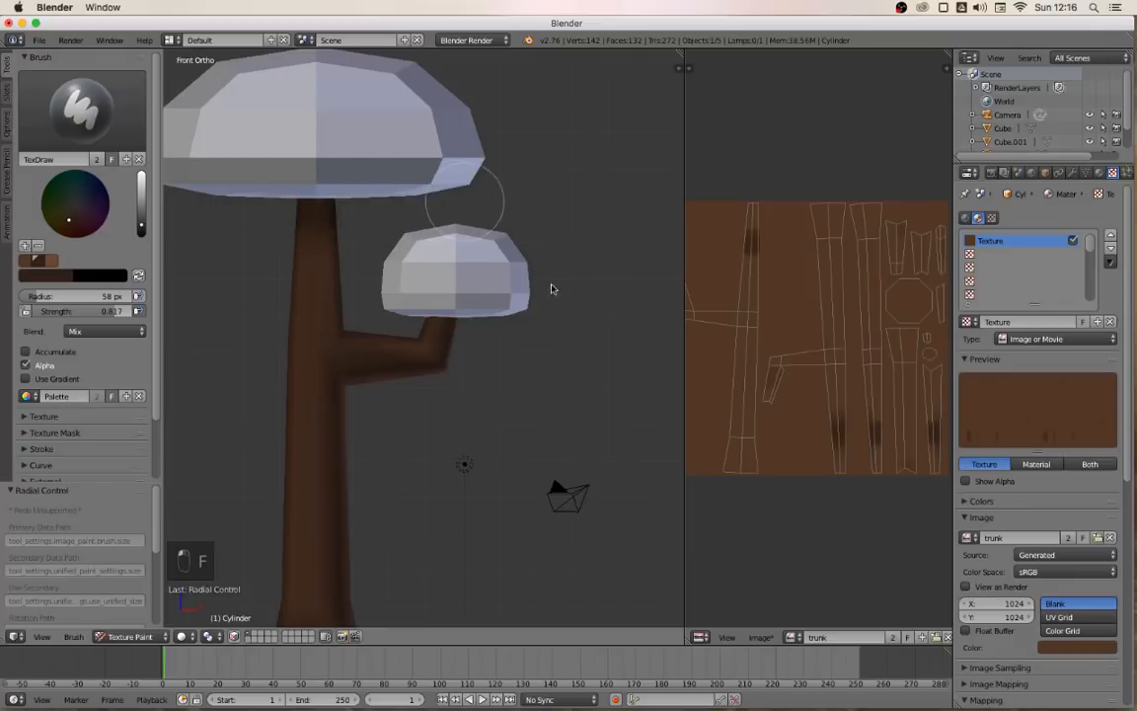
middle_click_drag(585, 286, 556, 284)
key("KP_1")
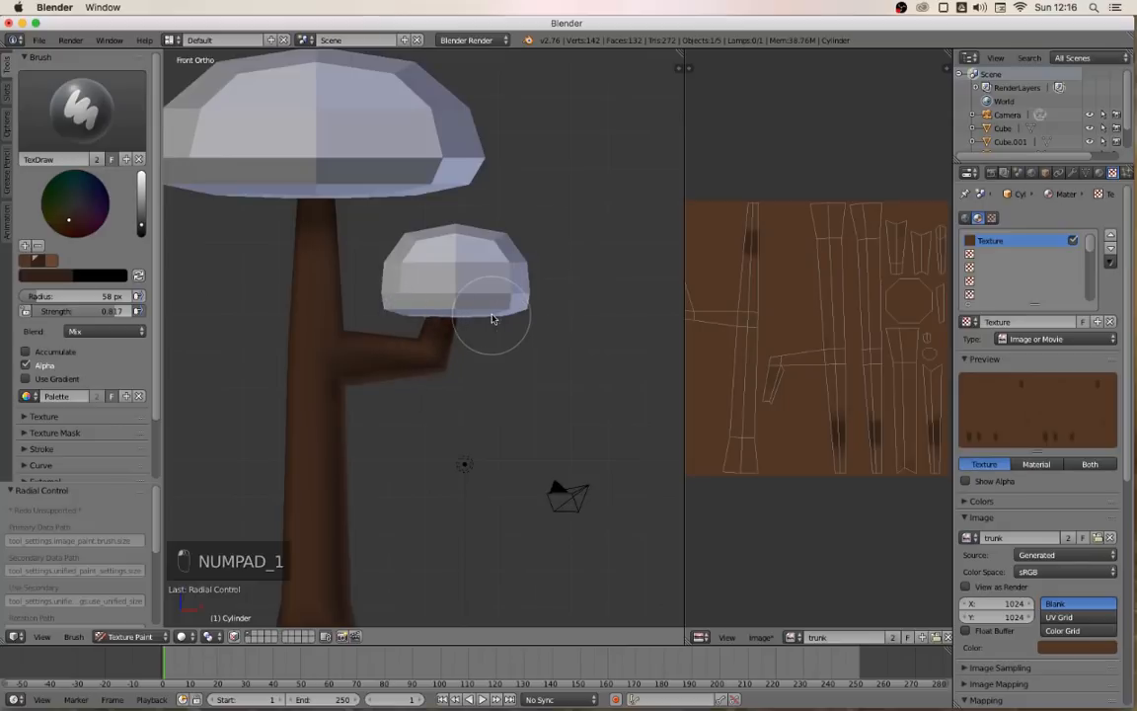
scroll(488, 397, "down", 4)
middle_click_drag(446, 445, 442, 406, "shift")
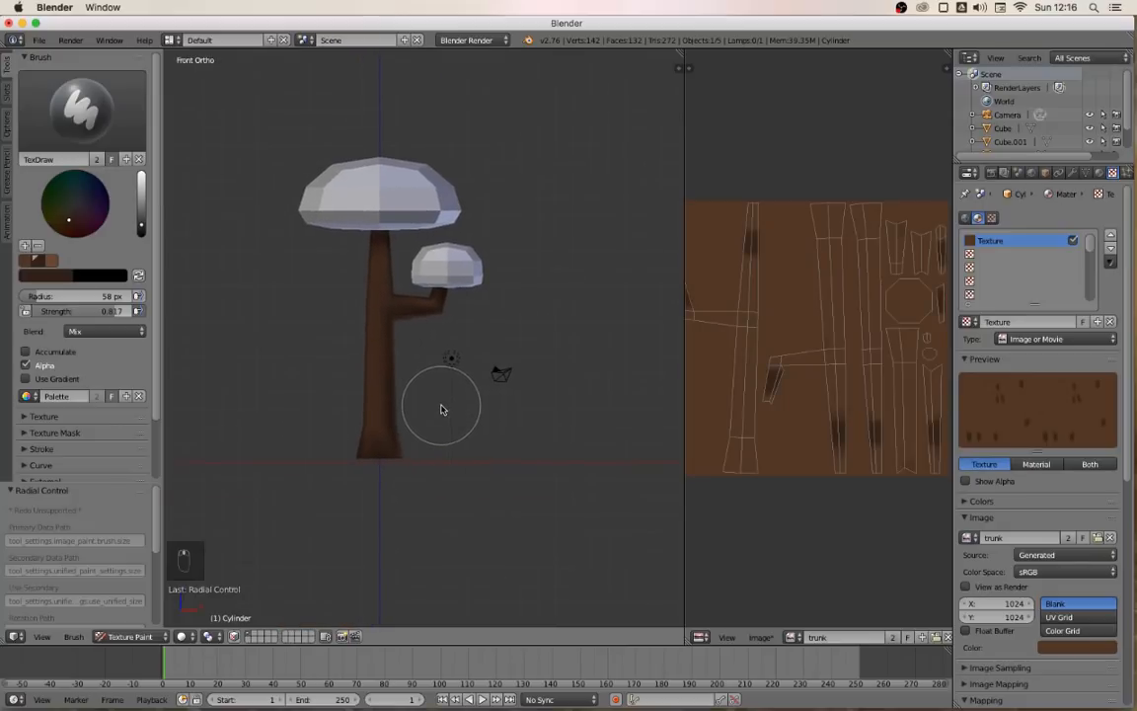
Enable face selection masking and select all the faces around the flared base of the trunk
scroll(406, 449, "up", 4)
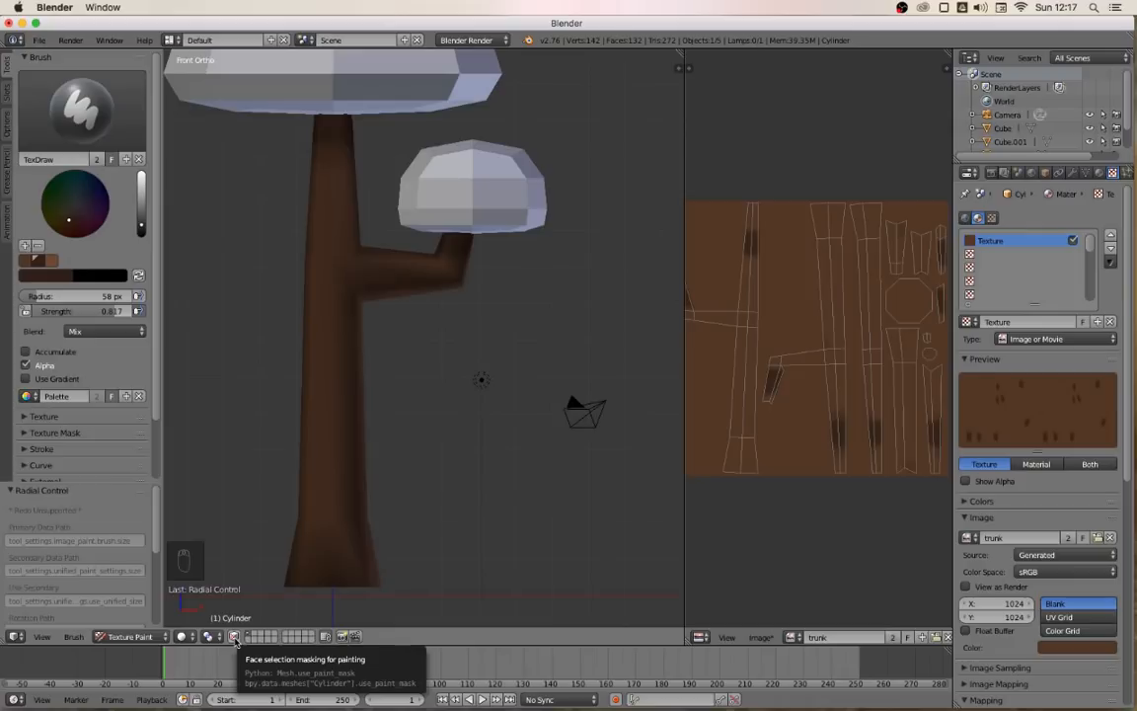
left_click(234, 637)
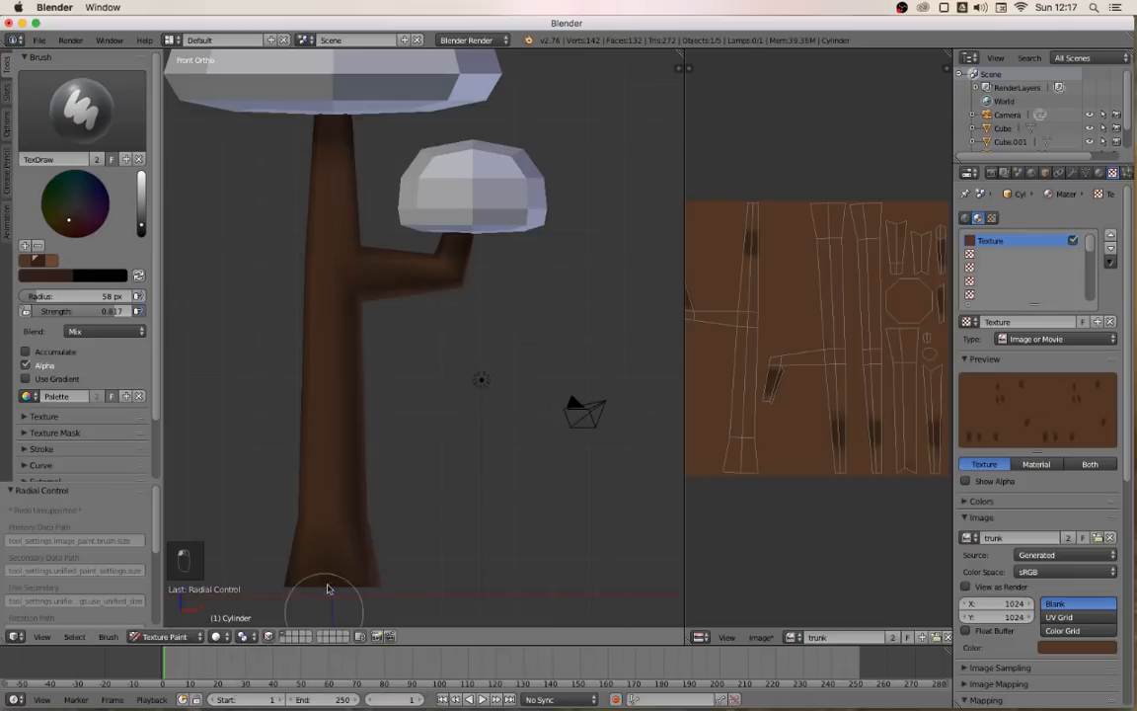
right_click(318, 569)
right_click(353, 560, "shift")
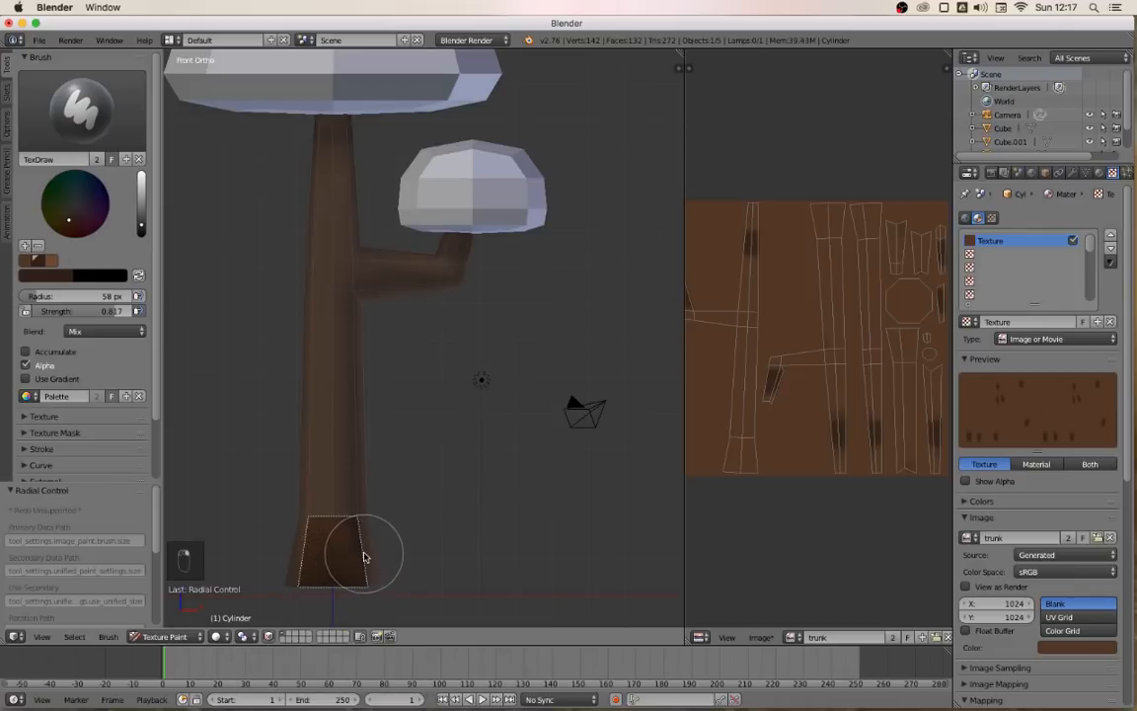
right_click(366, 557, "shift")
right_click(293, 569, "shift")
middle_click_drag(292, 569, 513, 570)
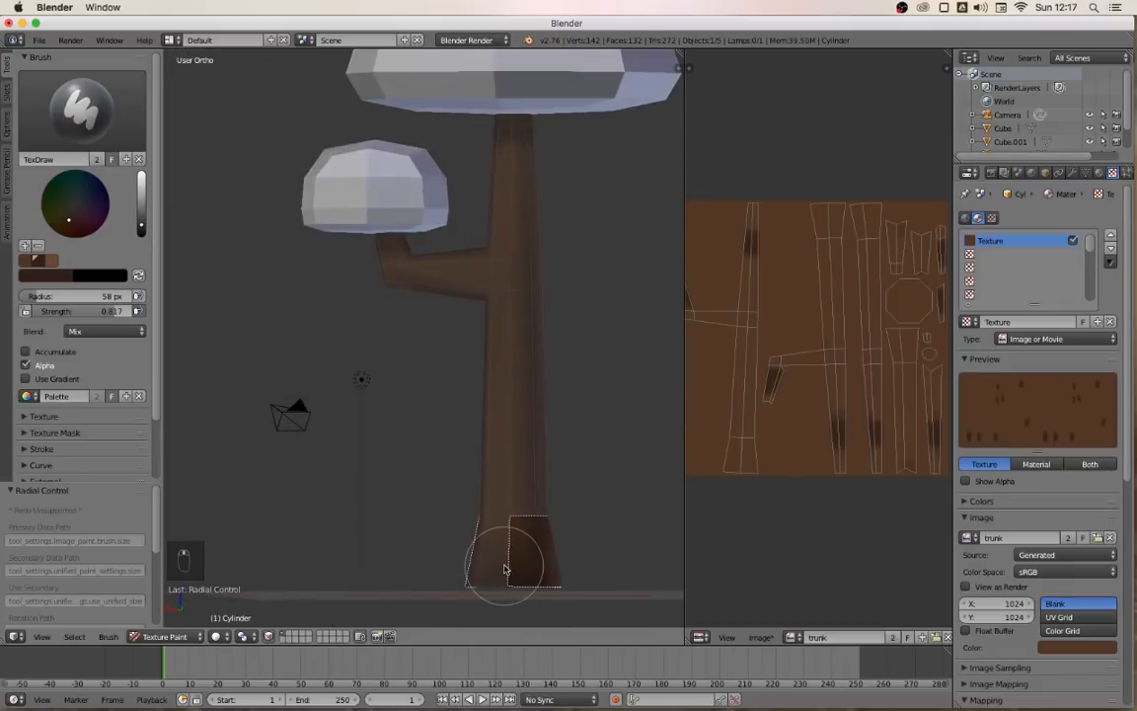
key("c")
mouse_move(484, 568)
left_mouse_down()
mouse_move(472, 564)
mouse_move(564, 548)
left_mouse_up()
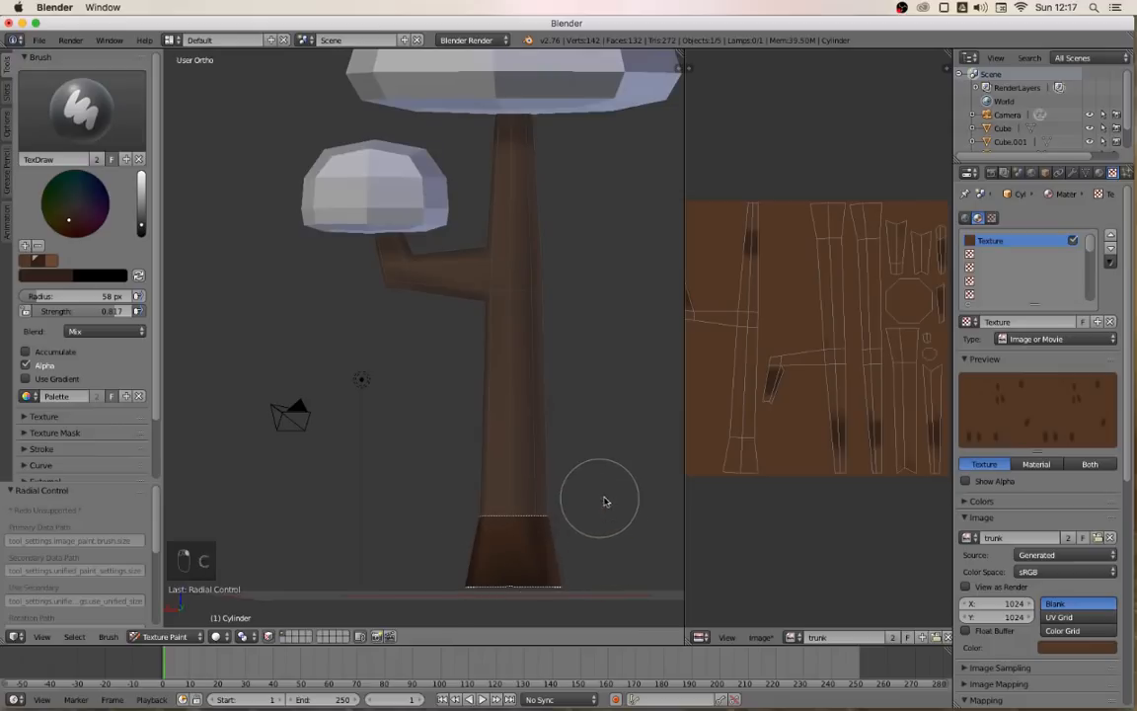
middle_click_drag(622, 490, 406, 496)
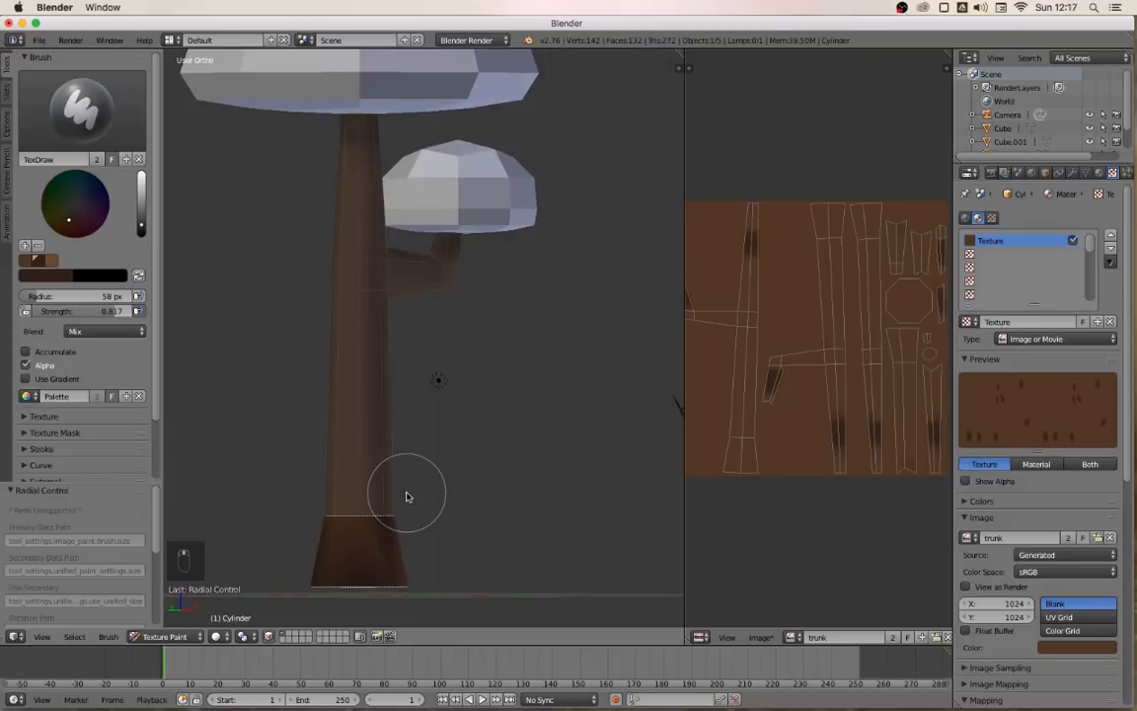
key("KP_1")
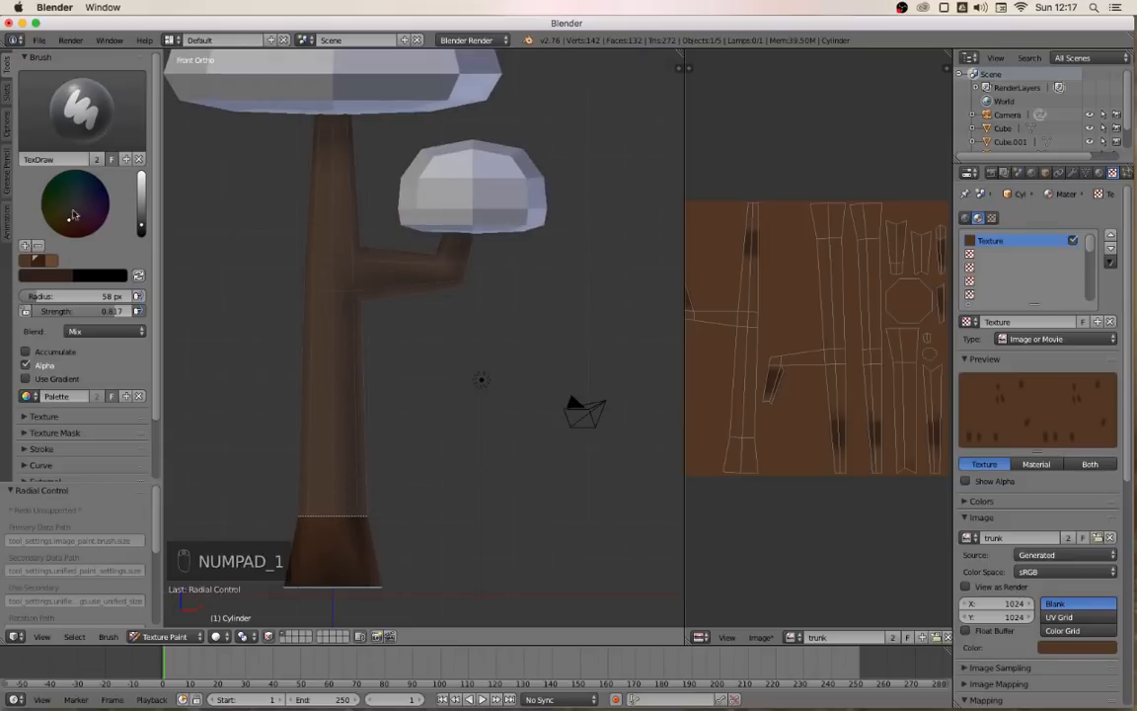
Change the brush colour to dark green, add it to the palette, and raise the brush strength to 1.000
left_click_drag(60, 213, 64, 199)
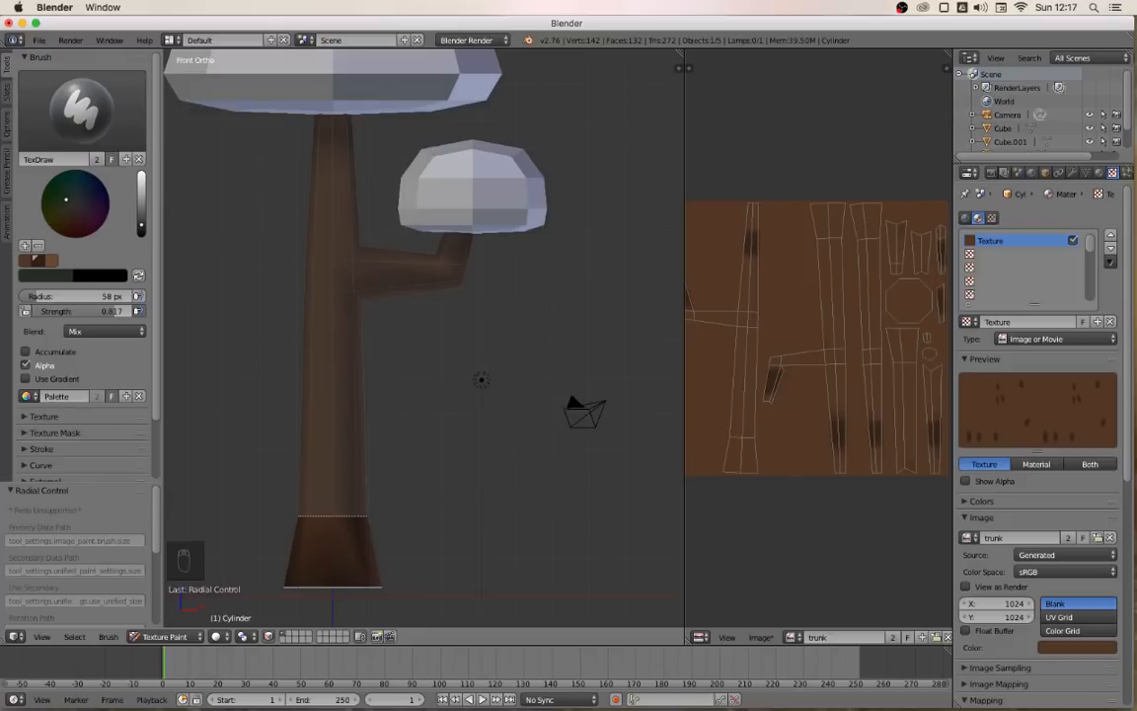
left_click(26, 245)
scroll(250, 434, "down", 2)
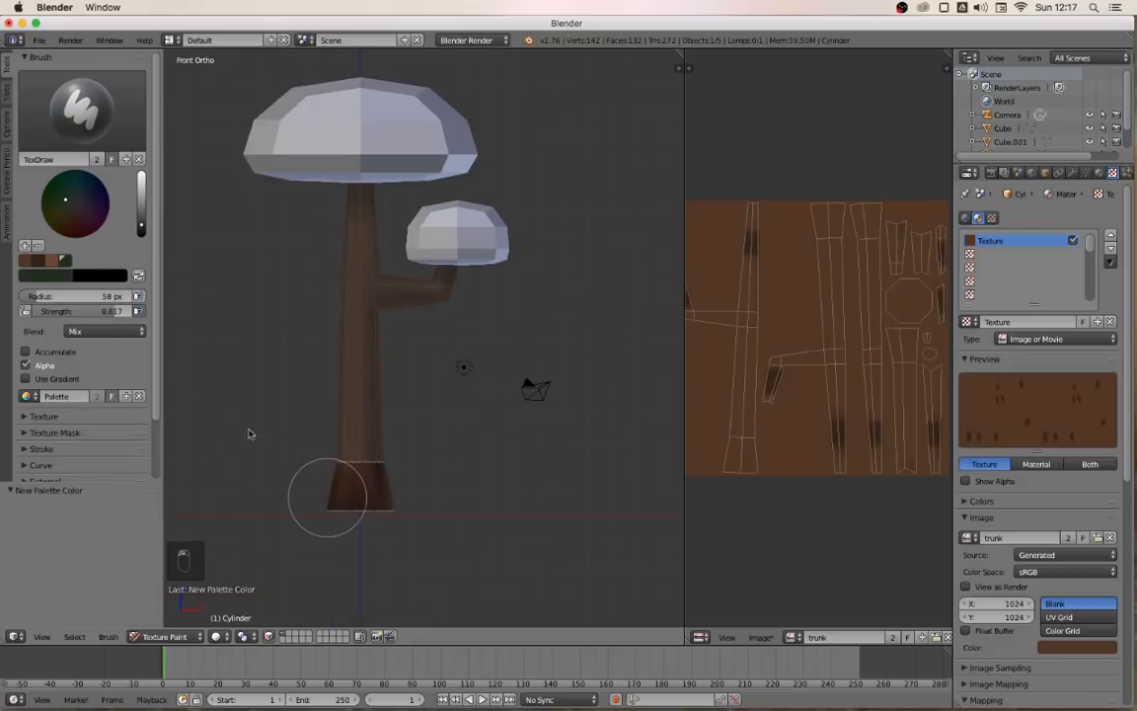
left_click_drag(115, 311, 142, 311)
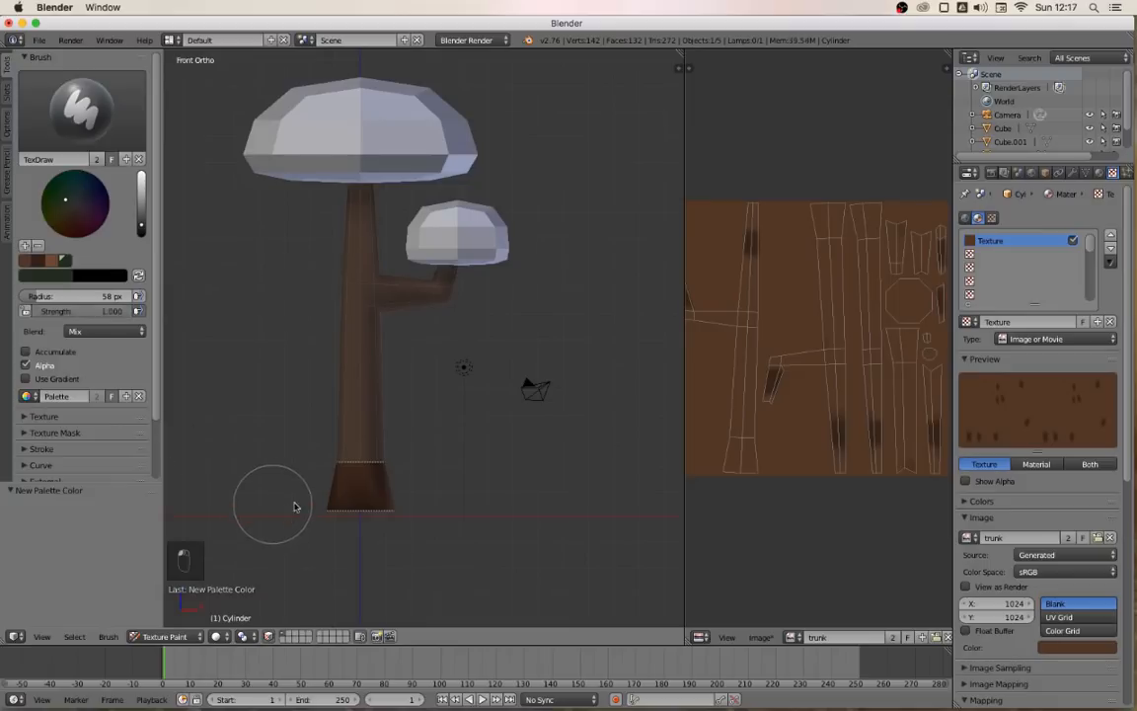
Paint the masked trunk base dark green with a brush radius of 74 px, and turn off face selection masking
key("f")
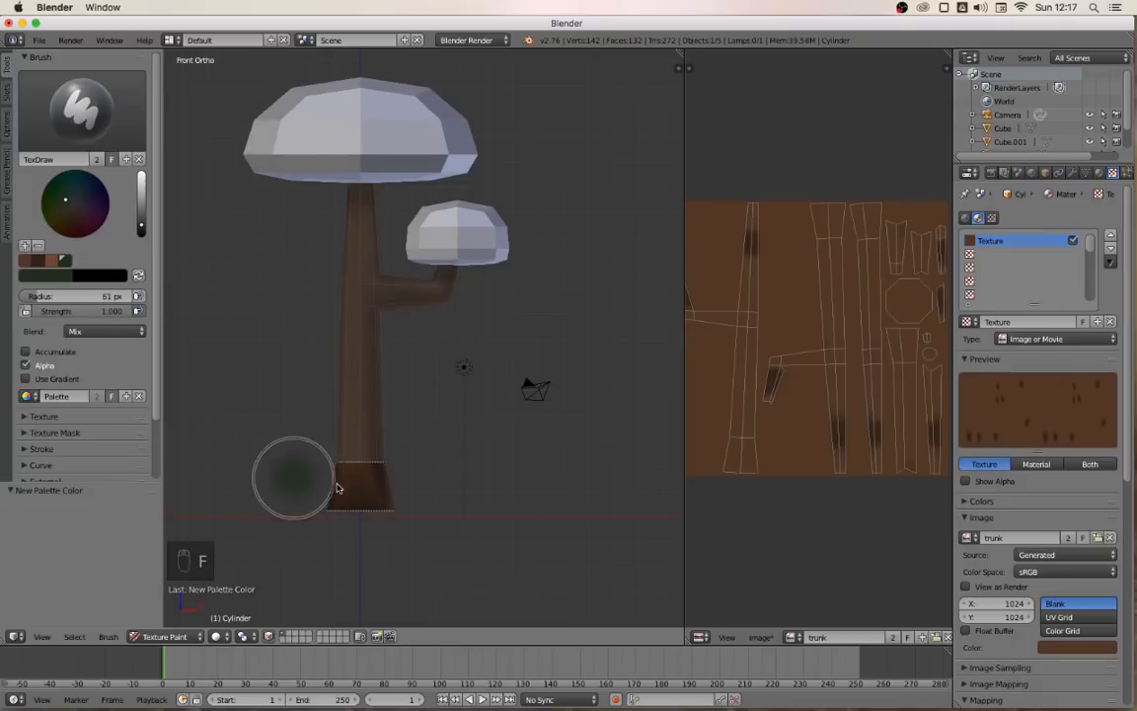
left_click(343, 495)
left_click_drag(286, 490, 411, 484)
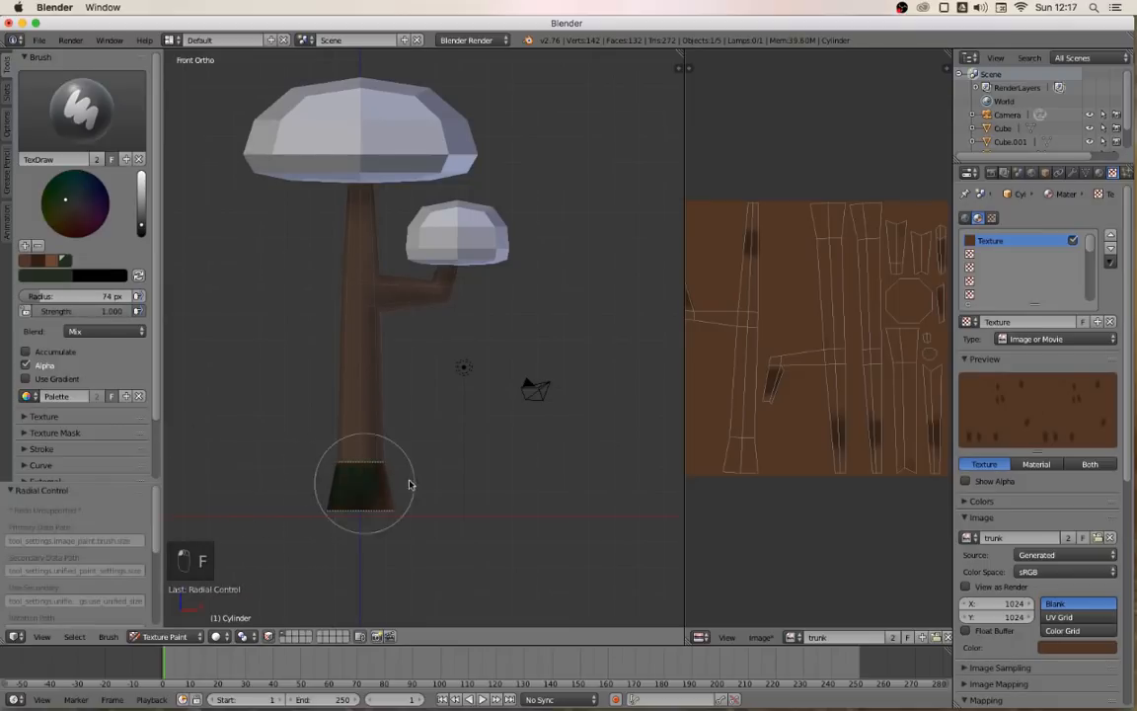
left_click(271, 639)
middle_click_drag(483, 431, 421, 469)
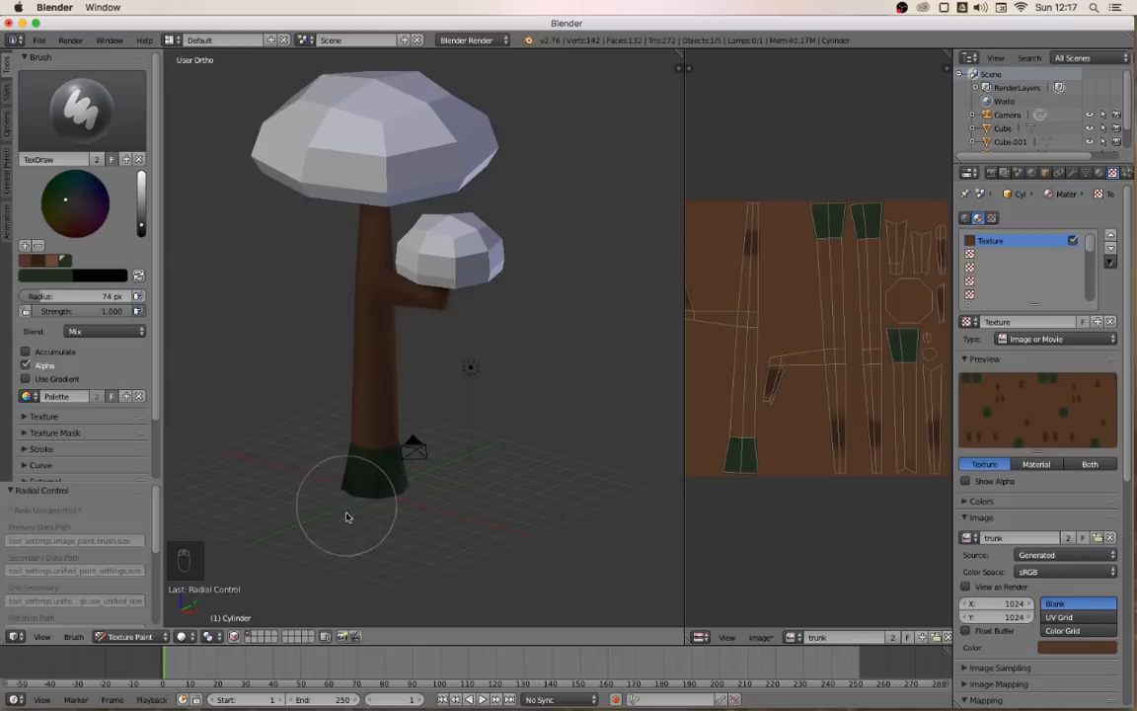
key("KP_1")
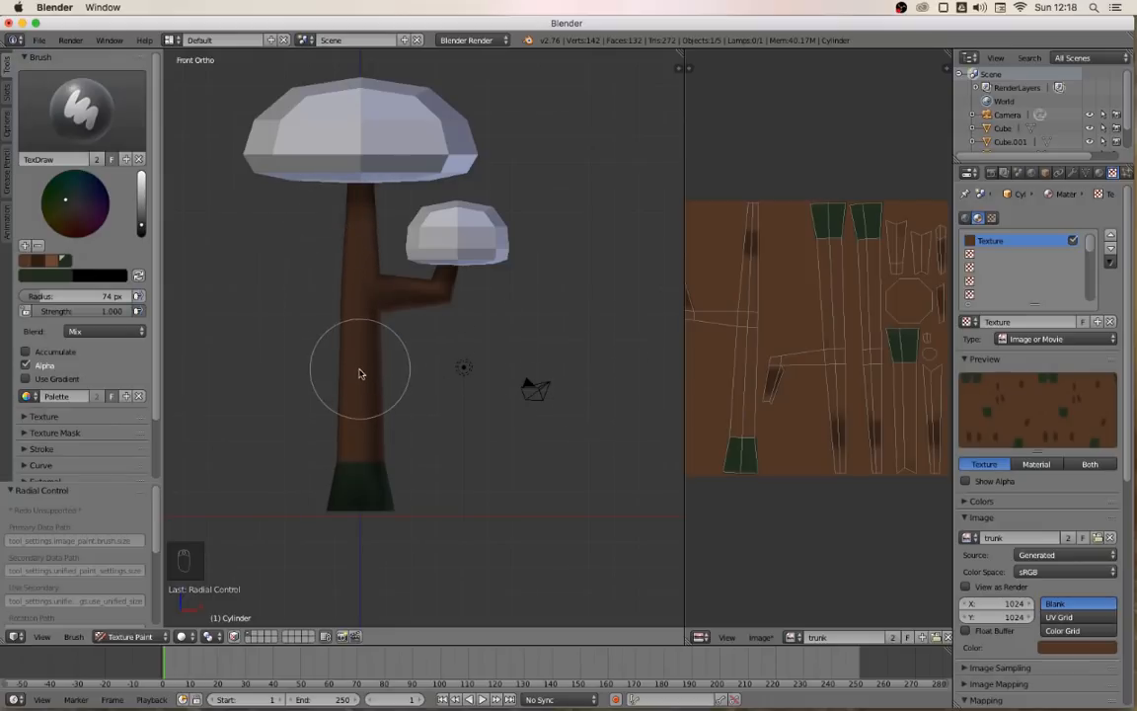
Enable Smooth Stroke in the TexDraw brush's stroke settings
left_click(76, 103)
left_click(319, 203)
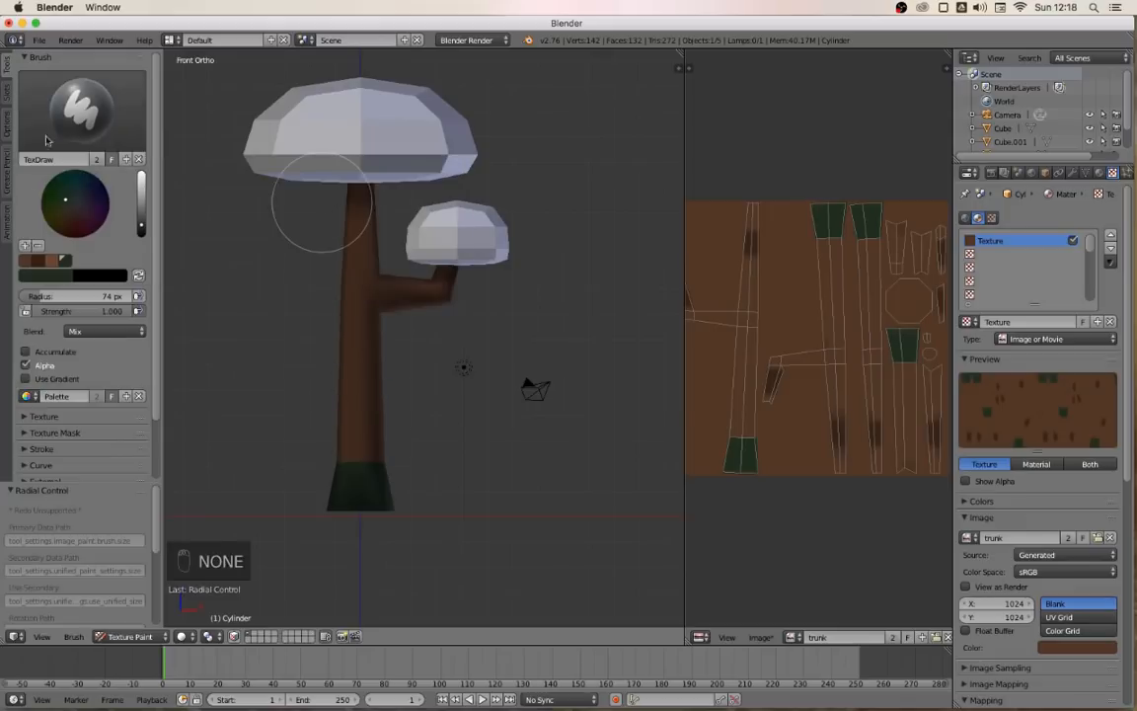
scroll(77, 375, "down", 3)
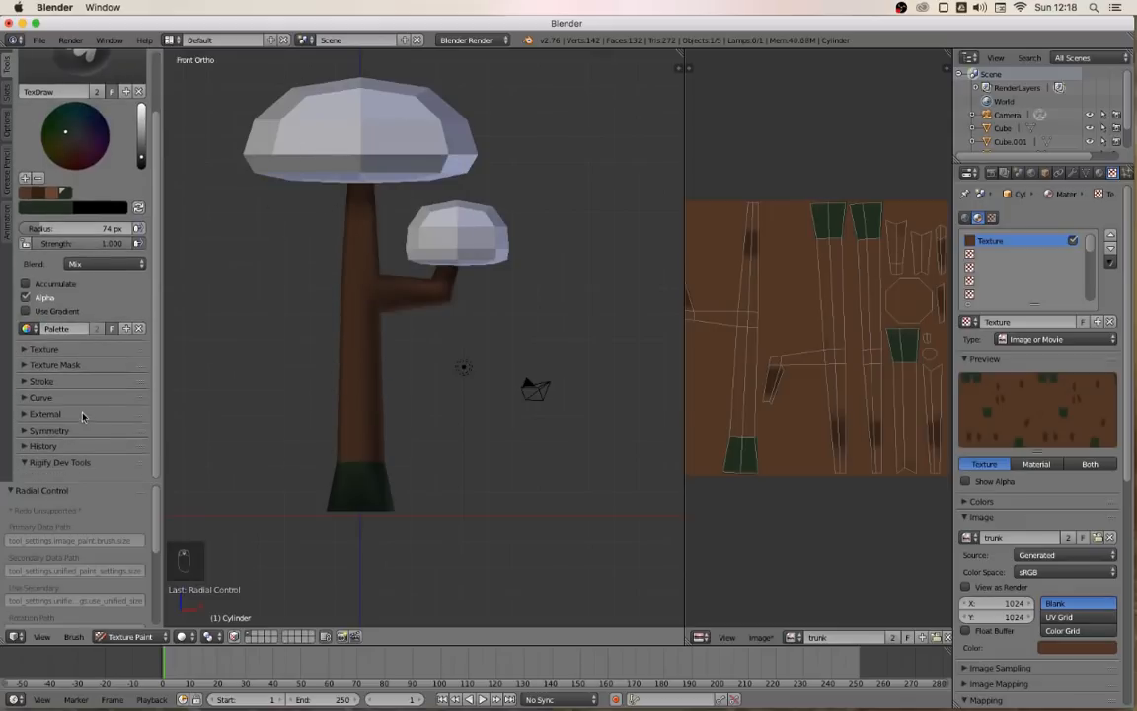
left_click(65, 383)
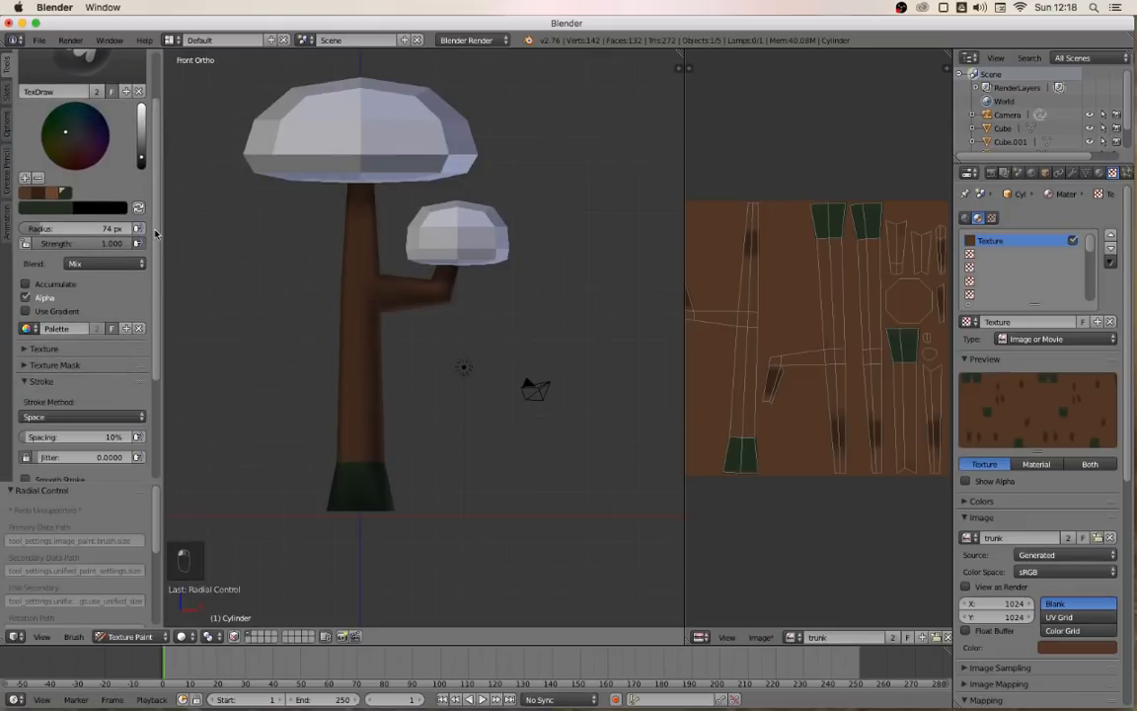
scroll(155, 234, "down", 6)
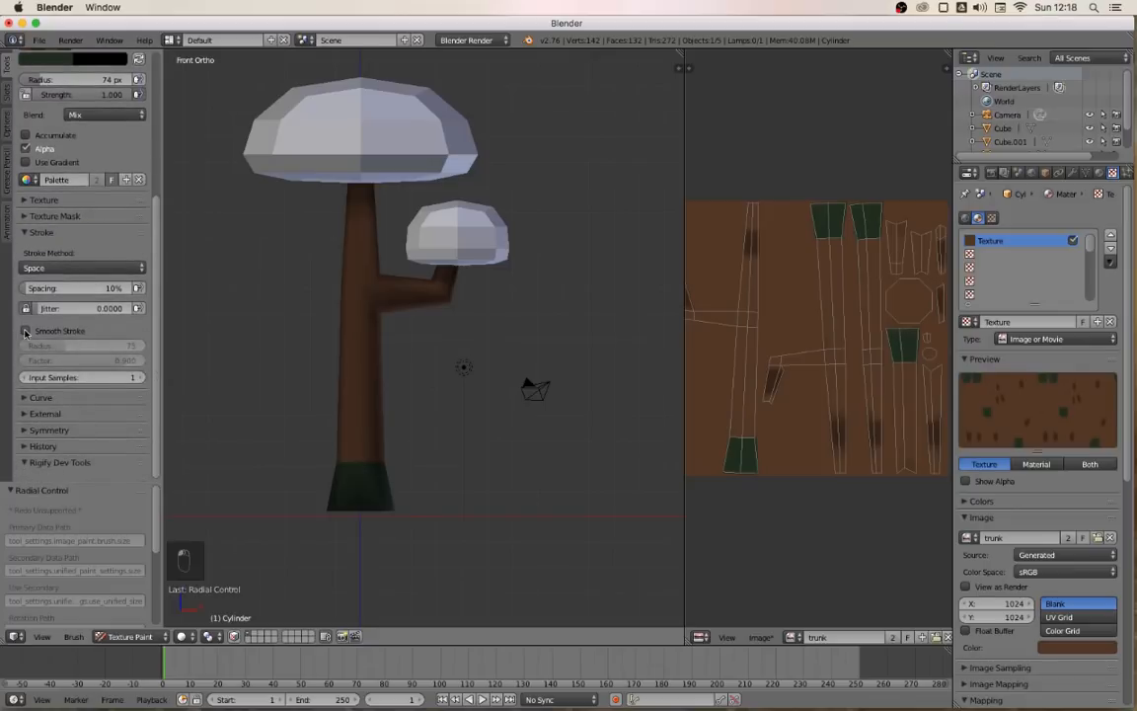
left_click(26, 332)
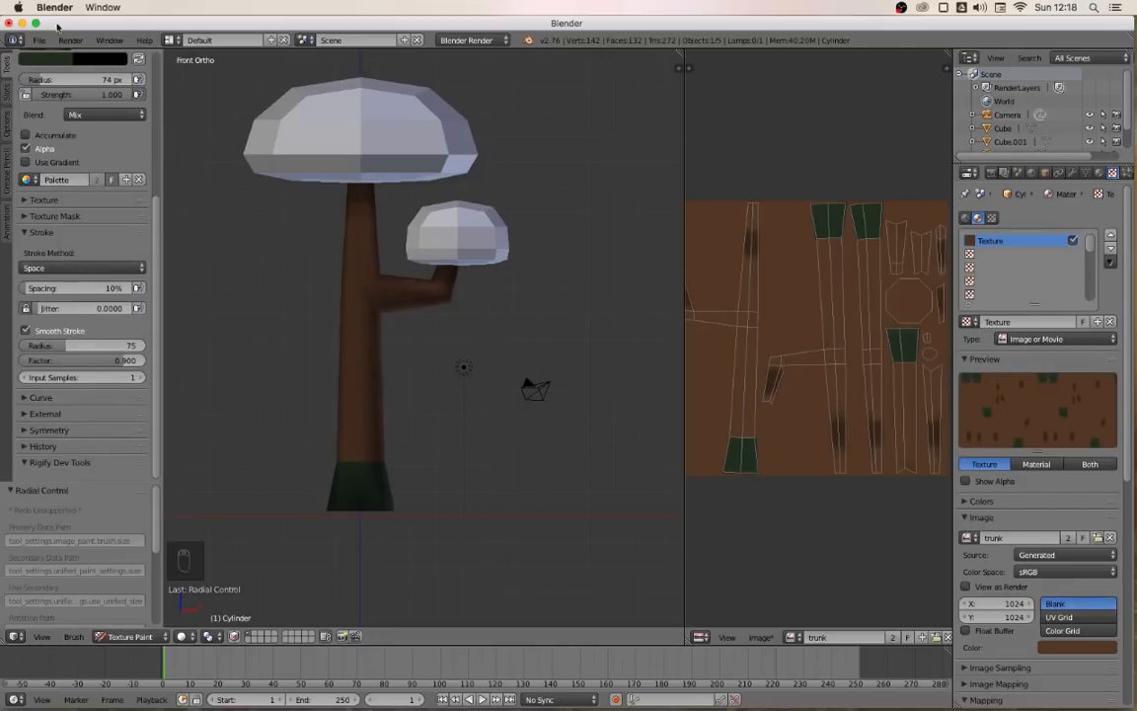
scroll(63, 172, "up", 3)
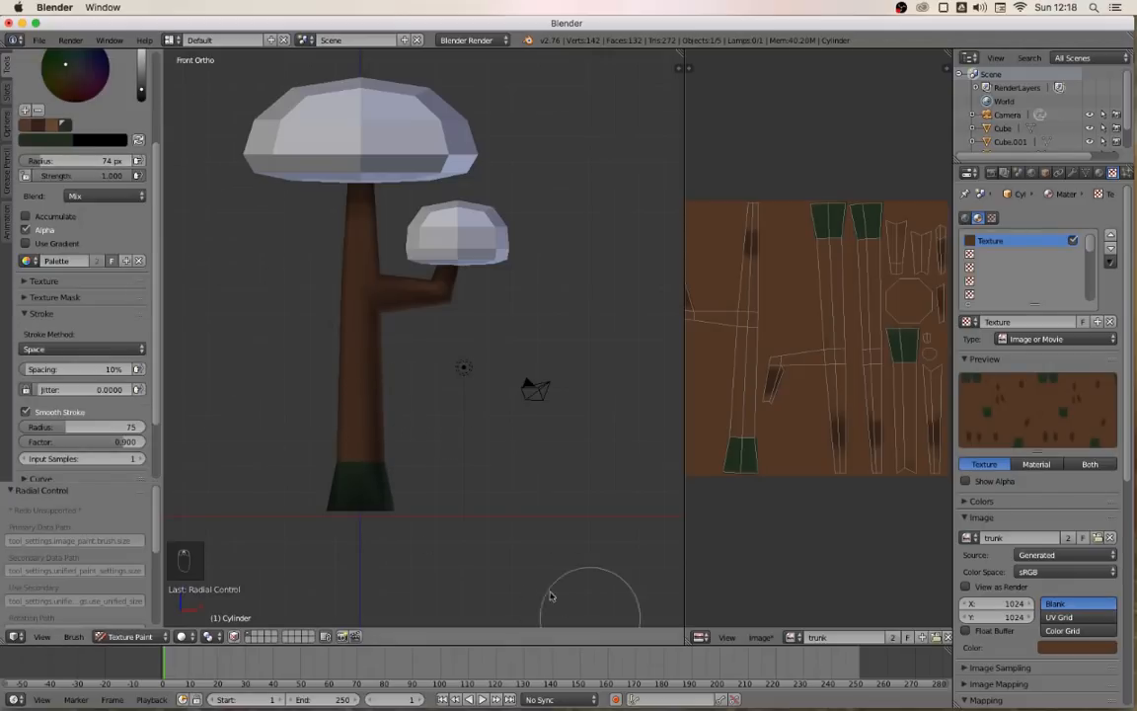
Try a smoothed line up the trunk in the palette's lighter brown with an 8 px brush radius, and undo it
key("f")
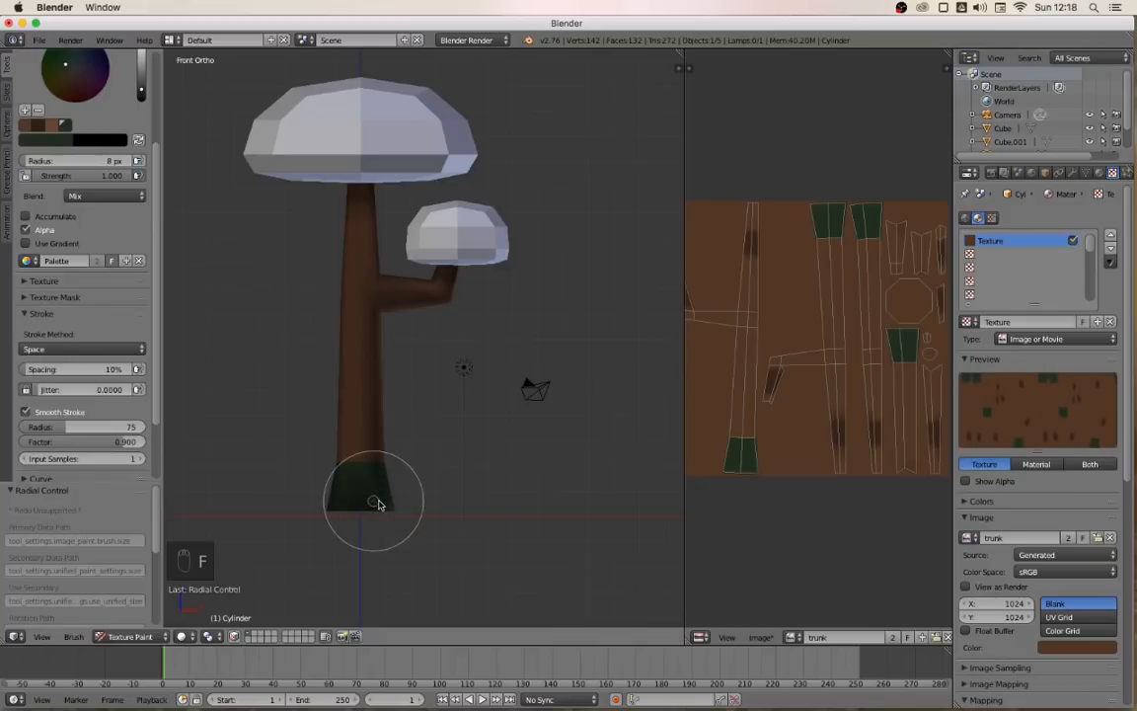
left_click(377, 503)
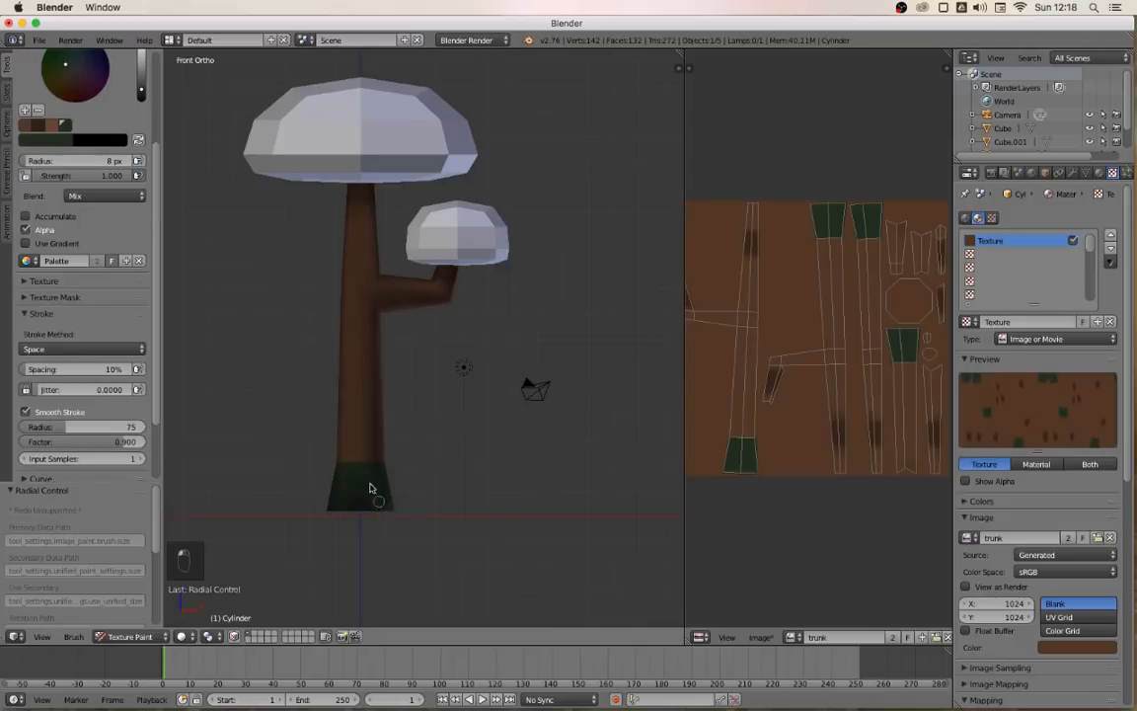
left_click(55, 126)
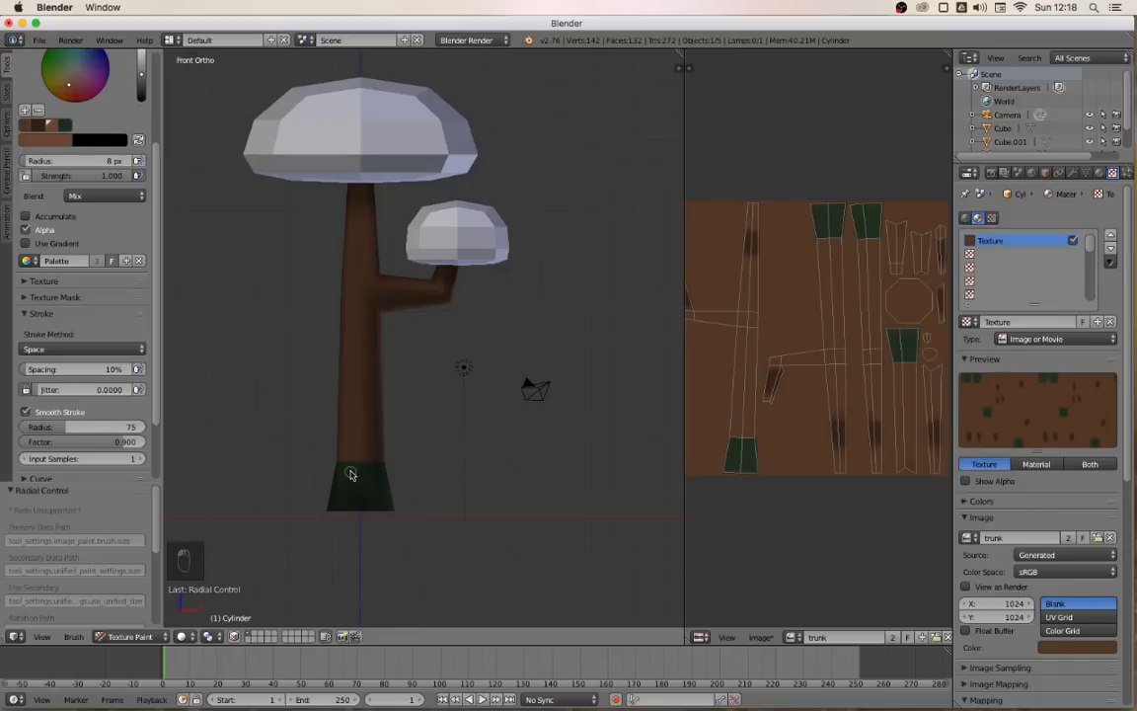
mouse_move(351, 475)
left_mouse_down()
mouse_move(359, 345)
mouse_move(376, 309)
mouse_move(337, 195)
mouse_move(380, 107)
mouse_move(373, 83)
left_mouse_up()
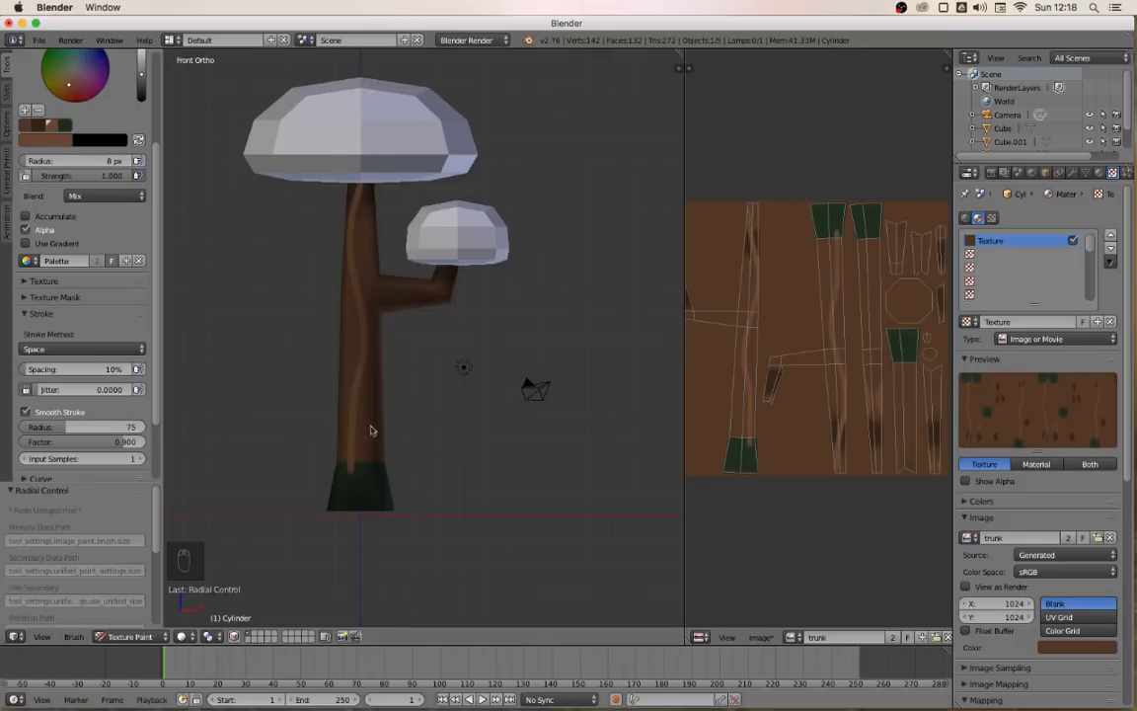
key("ctrl+z")
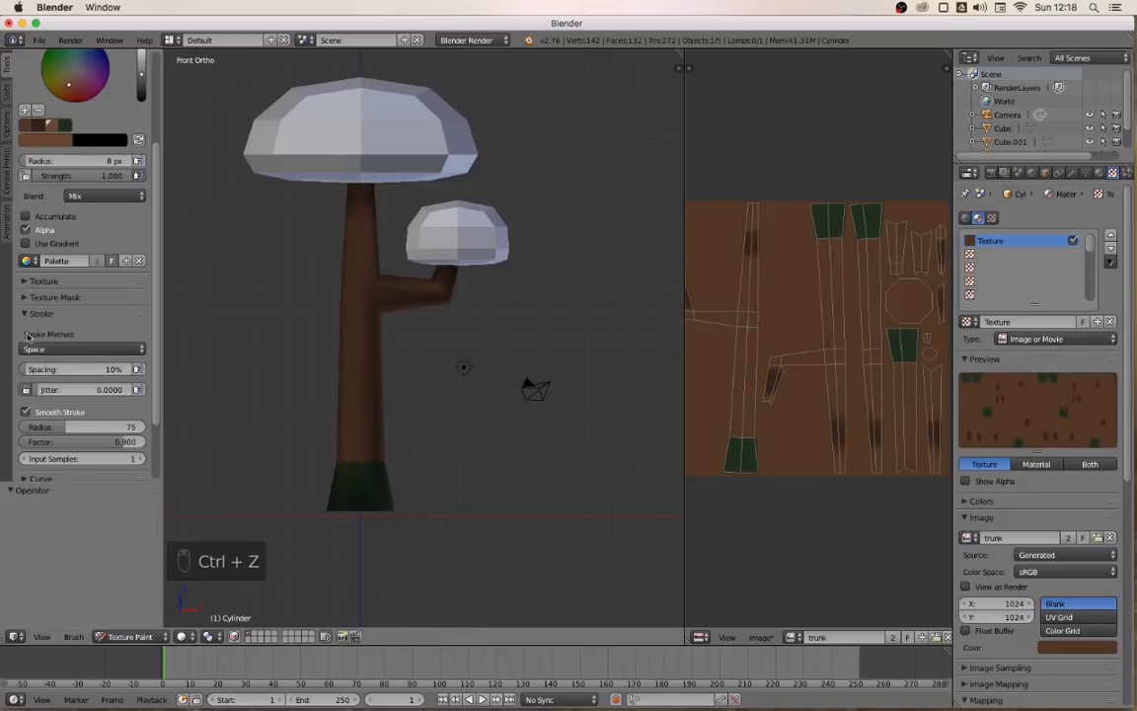
Try a line up the trunk with Smooth Stroke disabled, undo it, and enable Smooth Stroke again
left_click(26, 412)
left_click_drag(359, 480, 355, 296)
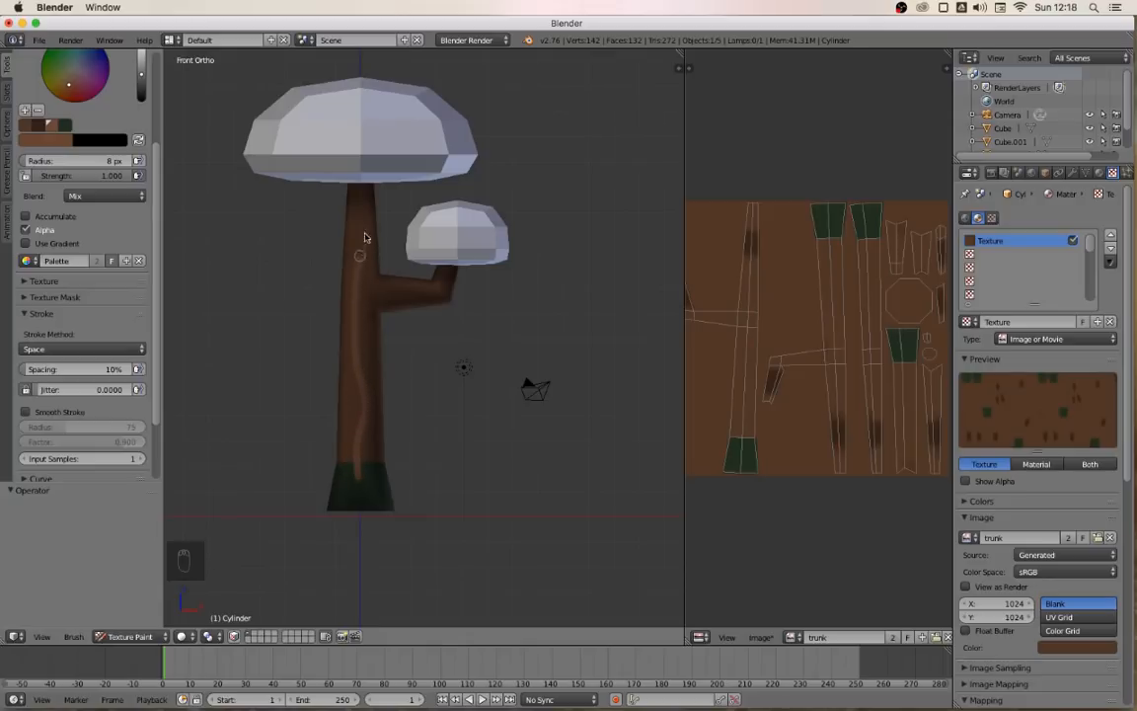
left_click_drag(365, 237, 368, 183)
key("ctrl+z")
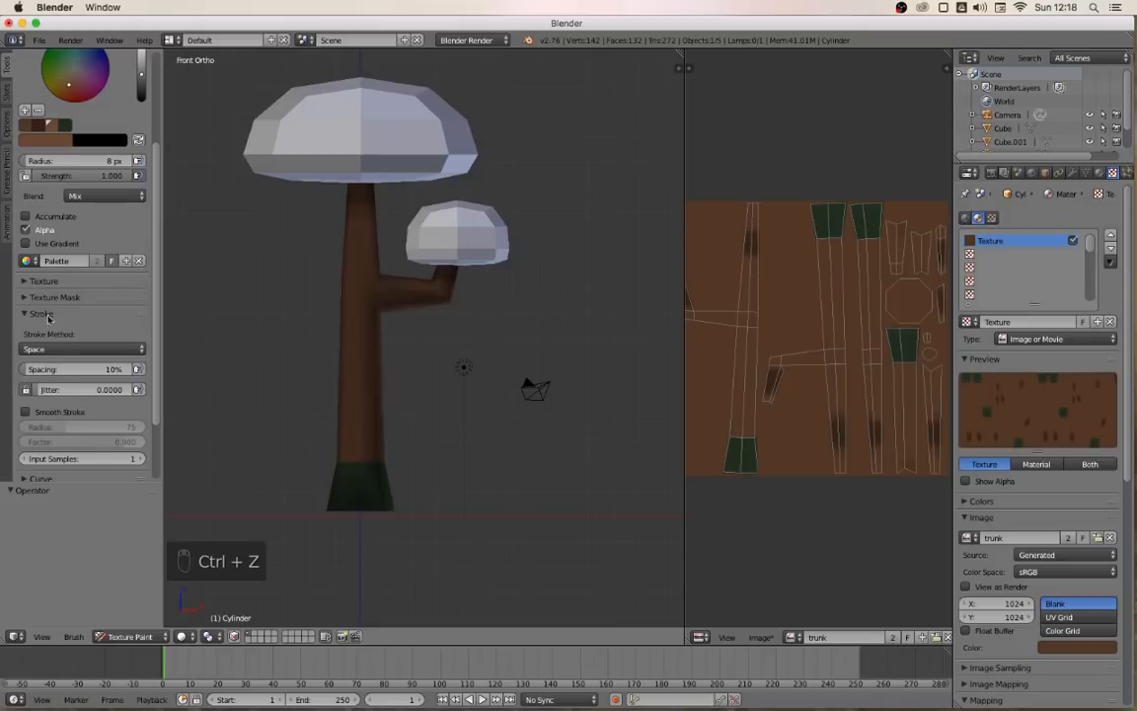
left_click(26, 414)
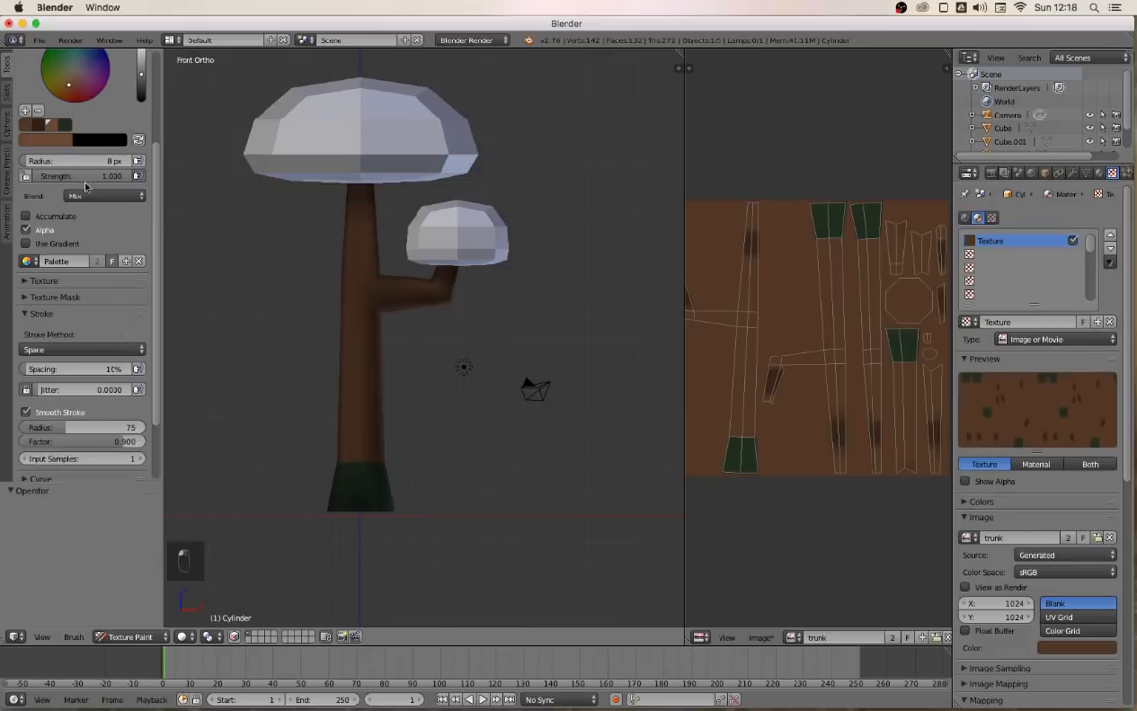
Sample the trunk's brown as the brush colour with a radius of 4 px, and widen the image editor to show the whole texture
key("s")
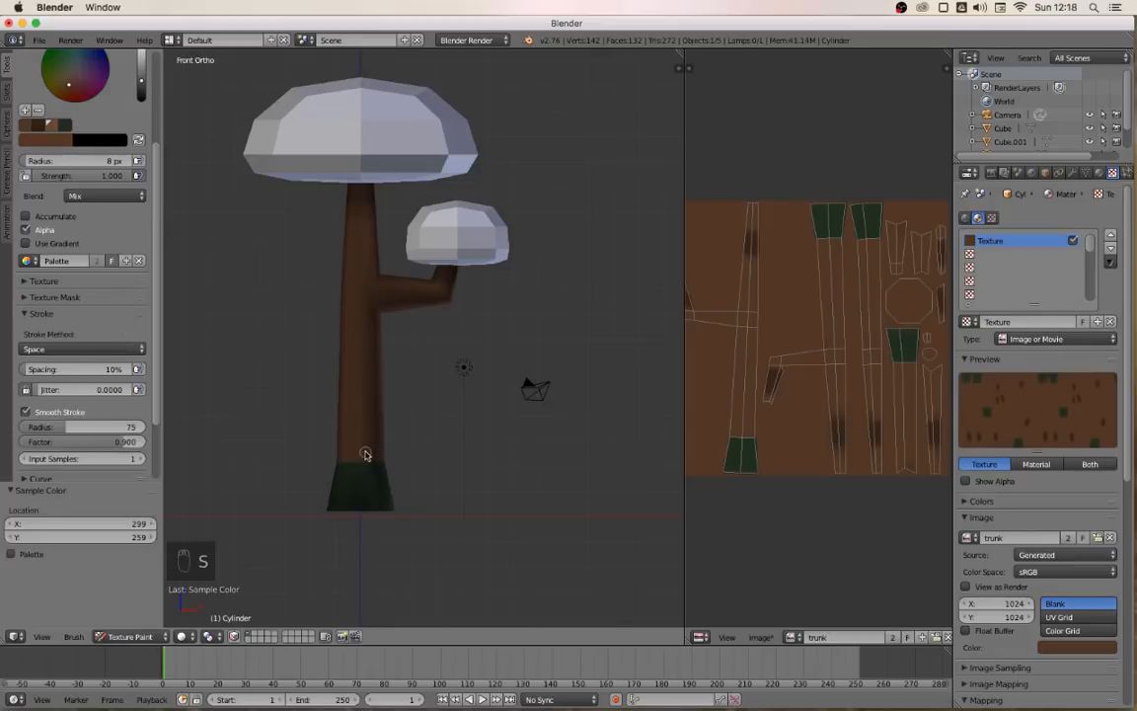
key("f")
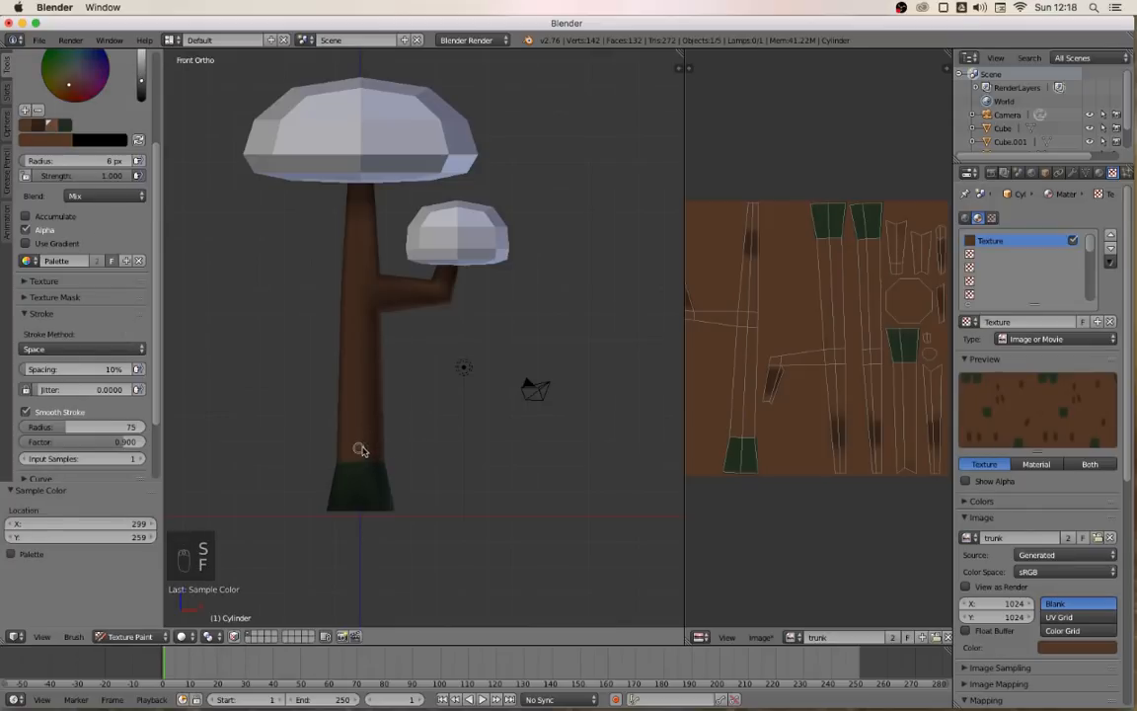
key("f")
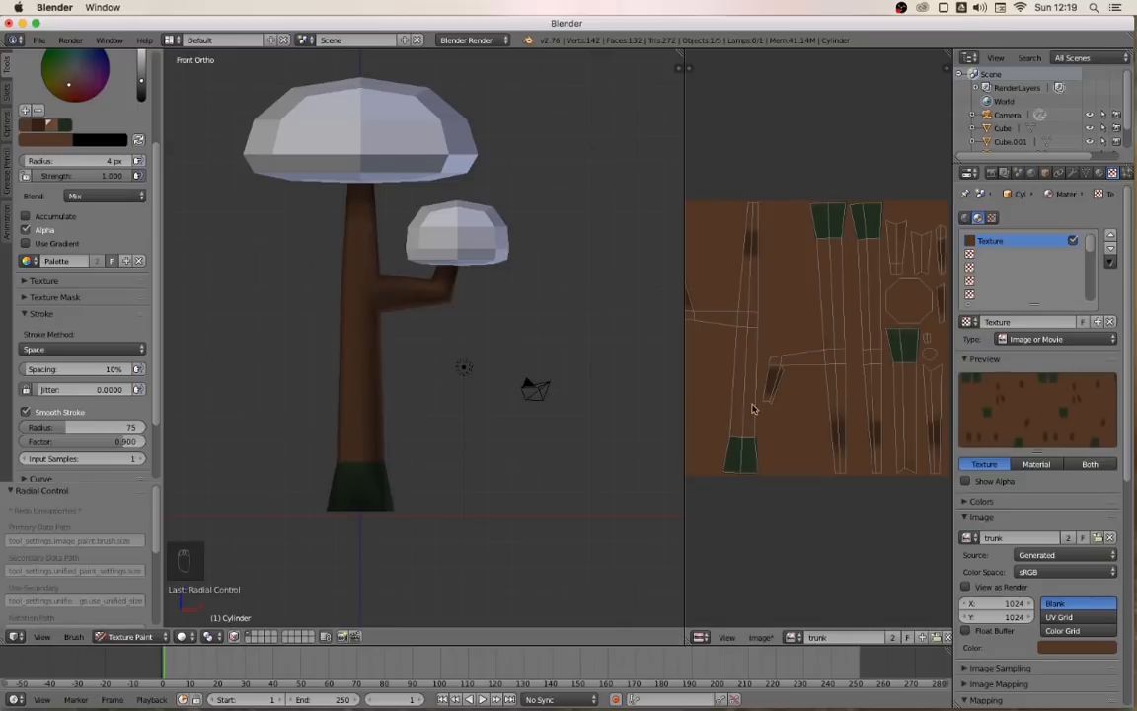
left_click_drag(684, 365, 596, 367)
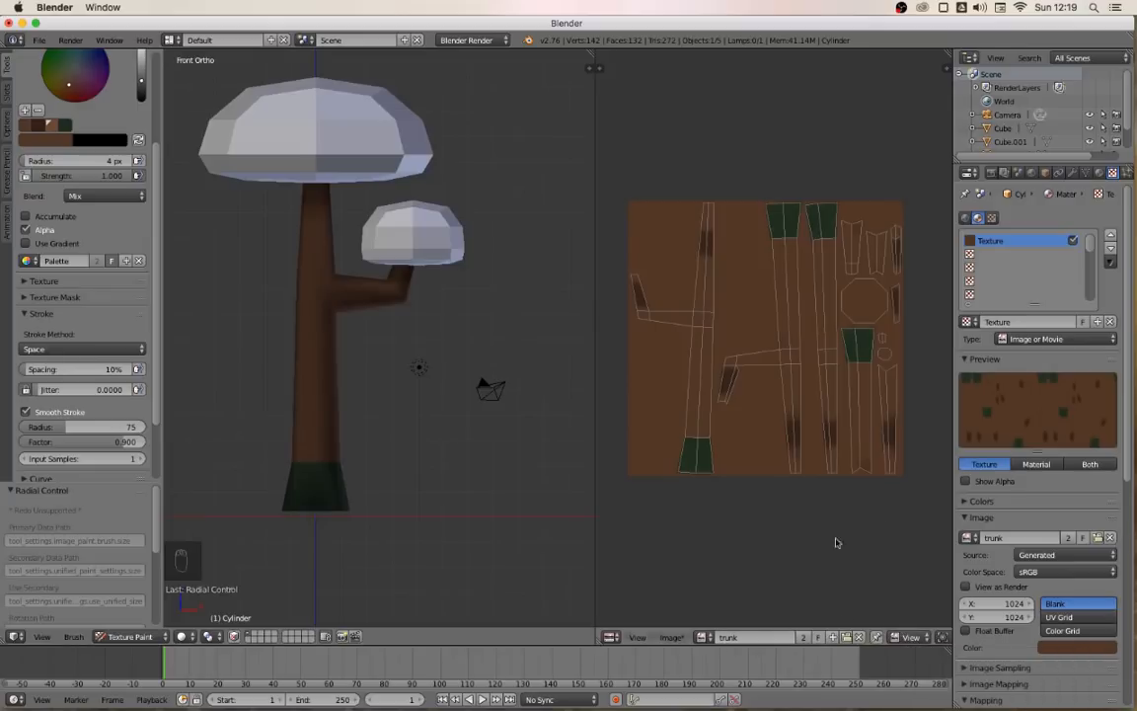
Switch the image editor to Paint mode and draw grain lines in the palette's dark brown along the leftmost trunk strip
left_click(909, 638)
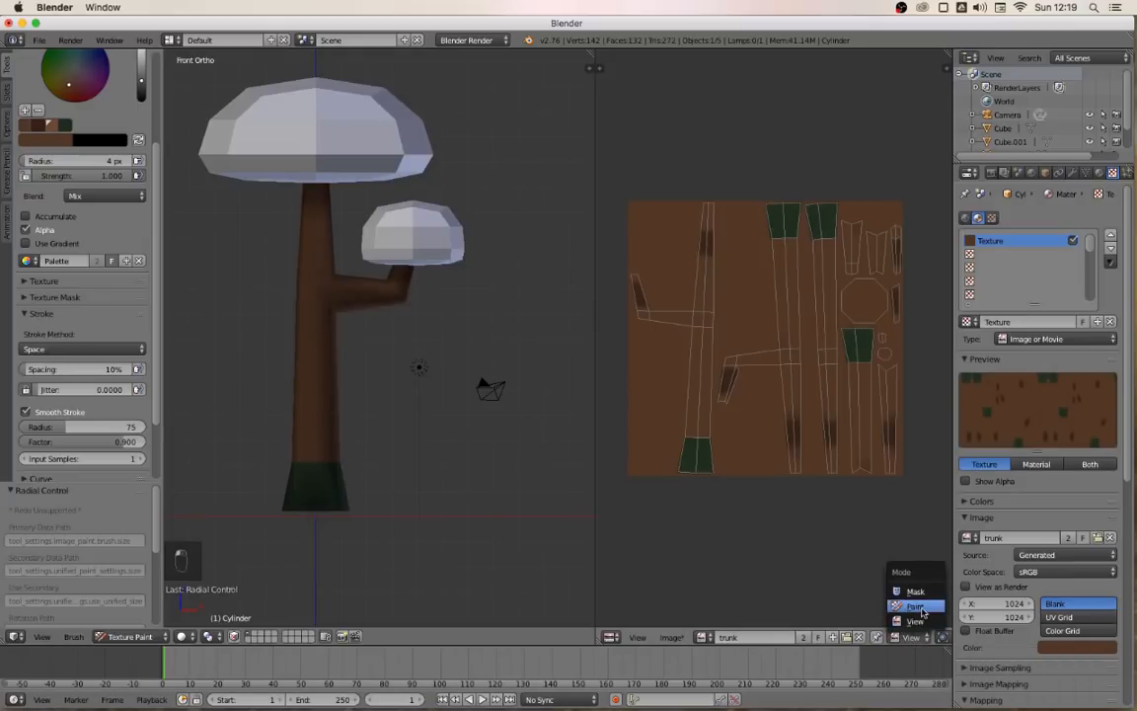
left_click(915, 607)
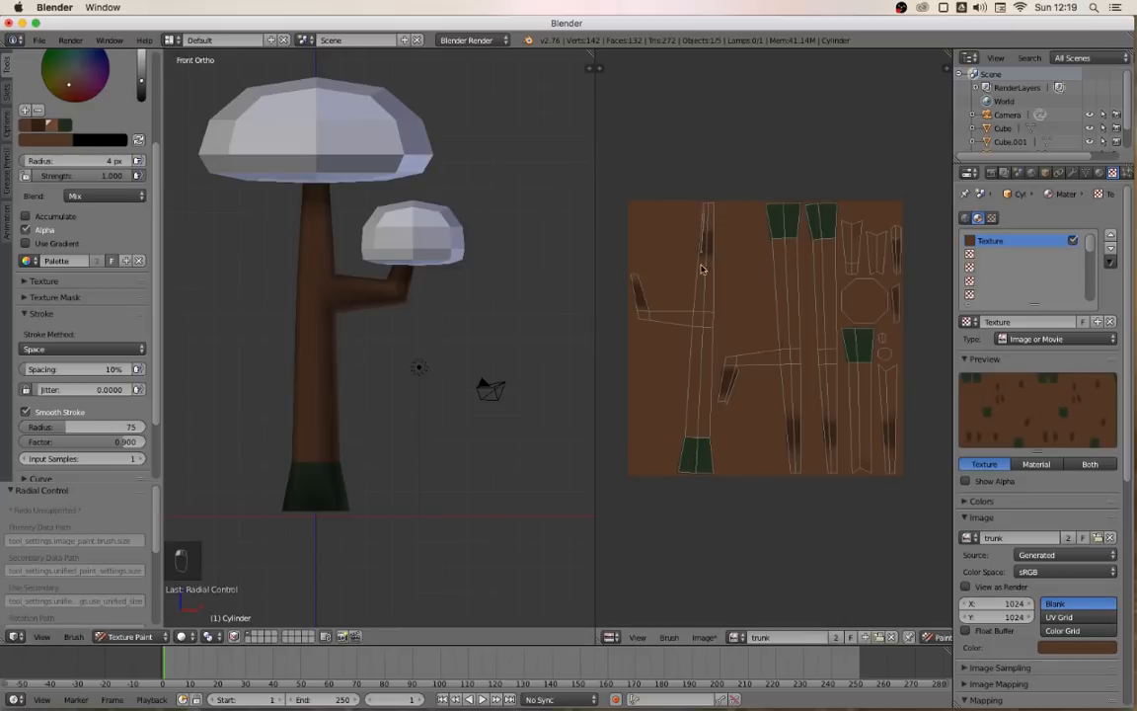
left_click_drag(703, 306, 690, 536)
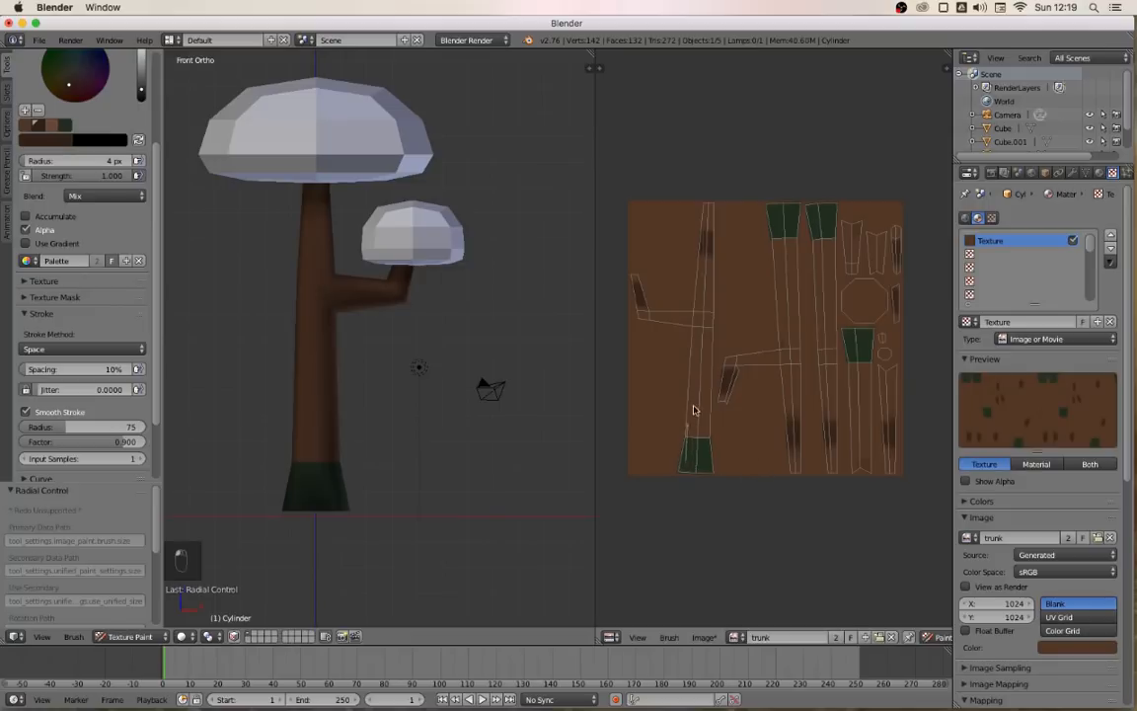
mouse_move(700, 355)
left_mouse_down()
mouse_move(692, 267)
mouse_move(722, 61)
mouse_move(707, 437)
mouse_move(685, 355)
mouse_move(716, 241)
mouse_move(703, 76)
mouse_move(730, 519)
left_mouse_up()
mouse_move(698, 400)
left_mouse_down()
mouse_move(716, 332)
mouse_move(705, 51)
left_mouse_up()
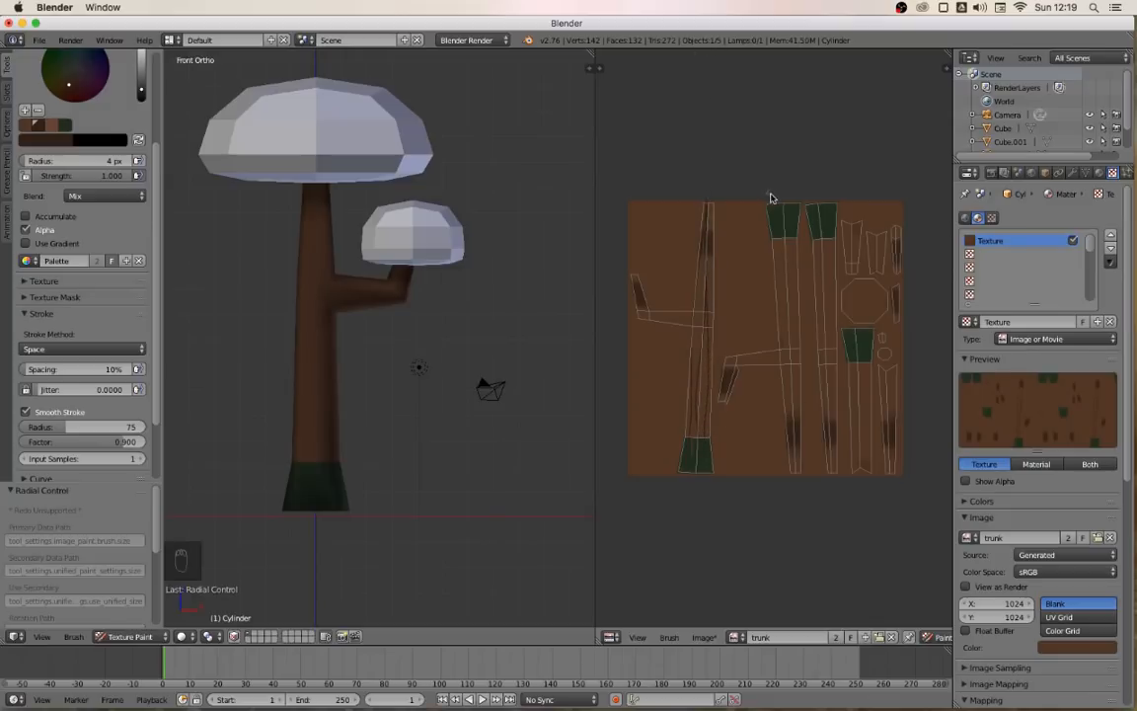
Draw dark brown grain lines along the full length of the two middle trunk strips in the texture
mouse_move(795, 399)
left_mouse_down()
mouse_move(810, 653)
mouse_move(788, 190)
left_mouse_up()
left_click_drag(796, 274, 794, 313)
mouse_move(800, 391)
left_mouse_down()
mouse_move(802, 538)
mouse_move(787, 536)
left_mouse_up()
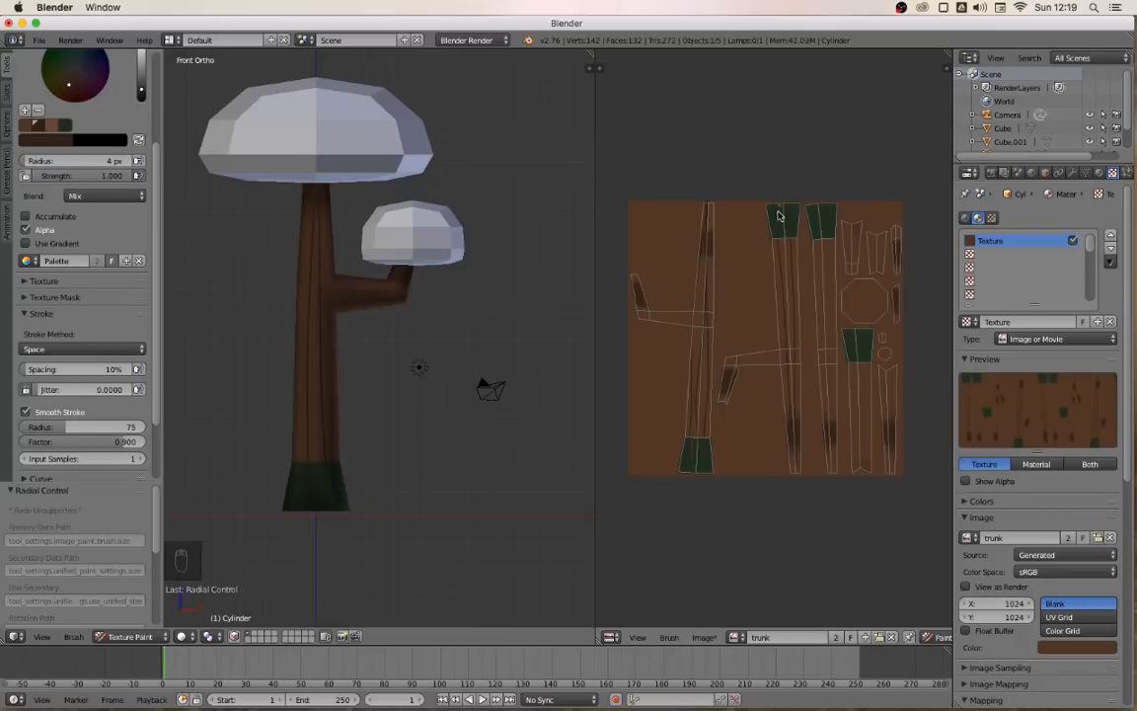
mouse_move(793, 329)
left_mouse_down()
mouse_move(803, 637)
mouse_move(779, 221)
left_mouse_up()
left_click_drag(785, 265, 802, 510)
mouse_move(838, 292)
left_mouse_down()
mouse_move(827, 413)
mouse_move(838, 605)
left_mouse_up()
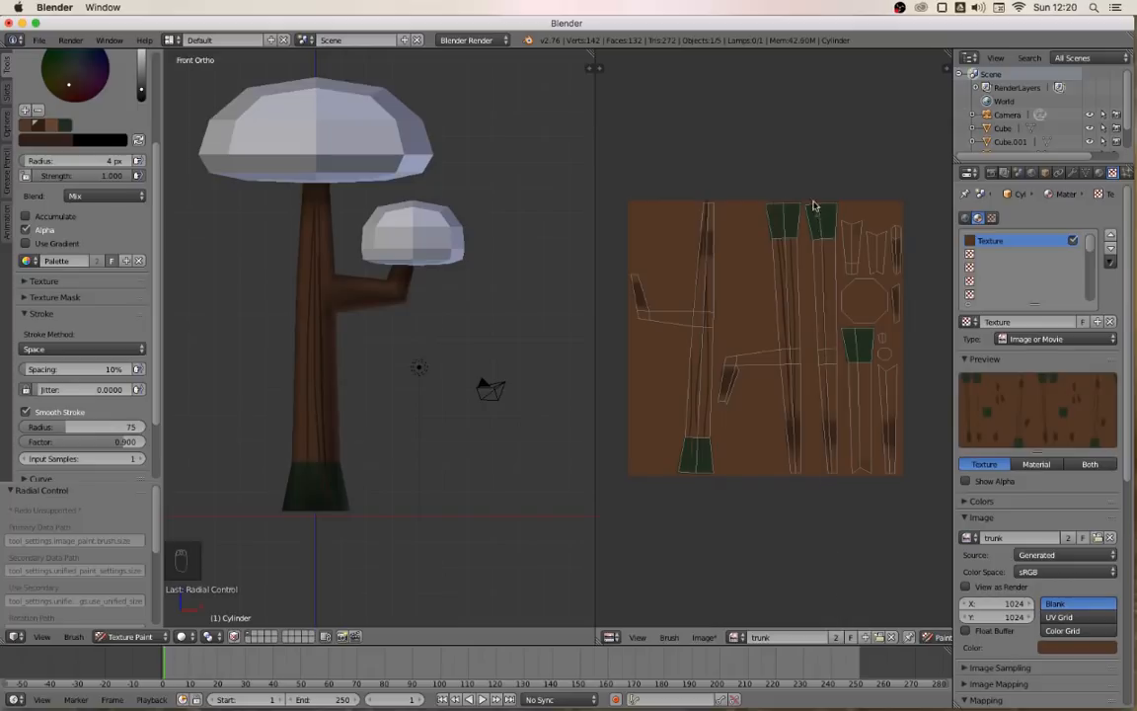
mouse_move(832, 257)
left_mouse_down()
mouse_move(823, 375)
mouse_move(832, 489)
left_mouse_up()
mouse_move(837, 305)
left_mouse_down()
mouse_move(822, 418)
mouse_move(839, 543)
left_mouse_up()
Add dark brown grain lines to the leftmost trunk strip and along its branch island in the texture
left_click_drag(693, 405, 717, 102)
mouse_move(642, 324)
left_mouse_down()
mouse_move(614, 306)
mouse_move(612, 267)
mouse_move(682, 245)
left_mouse_up()
left_click_drag(637, 304, 621, 240)
Draw dark brown grain lines up the remaining sides of the 3D trunk, and add more on the branch and trunk strips
middle_click_drag(307, 475, 342, 500)
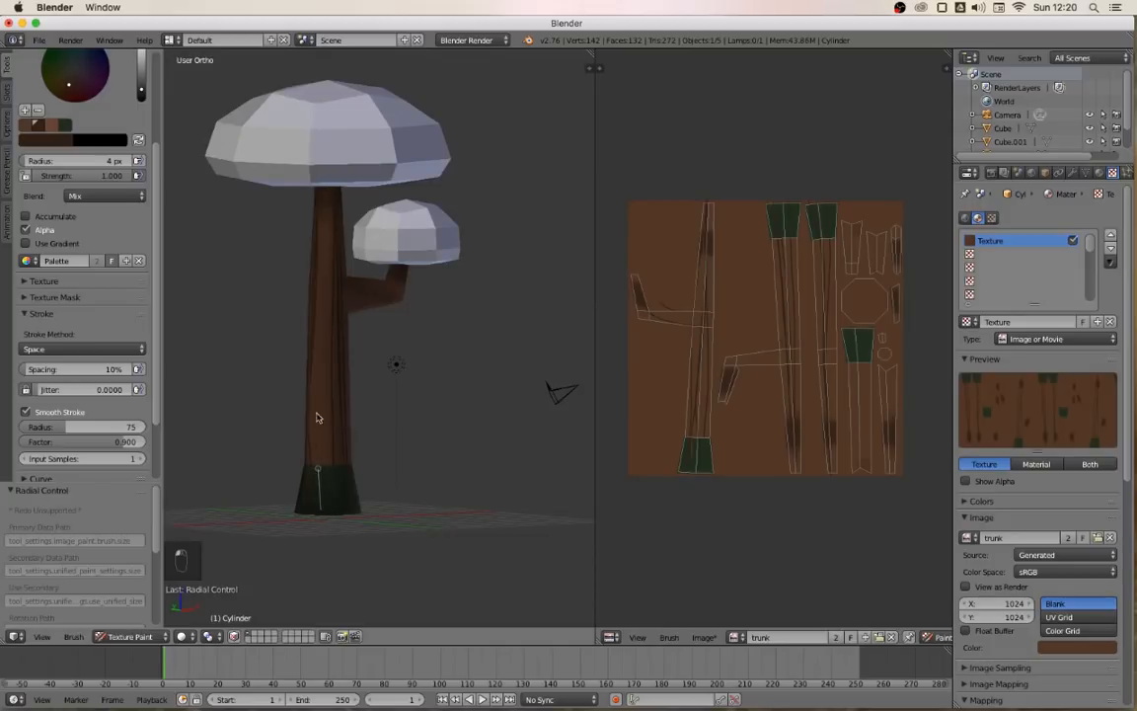
mouse_move(317, 417)
left_mouse_down()
mouse_move(333, 299)
mouse_move(317, 147)
mouse_move(343, 7)
left_mouse_up()
middle_click_drag(384, 449, 308, 473)
mouse_move(346, 492)
left_mouse_down()
mouse_move(350, 300)
mouse_move(323, 201)
mouse_move(349, 107)
left_mouse_up()
middle_click_drag(359, 424, 292, 427)
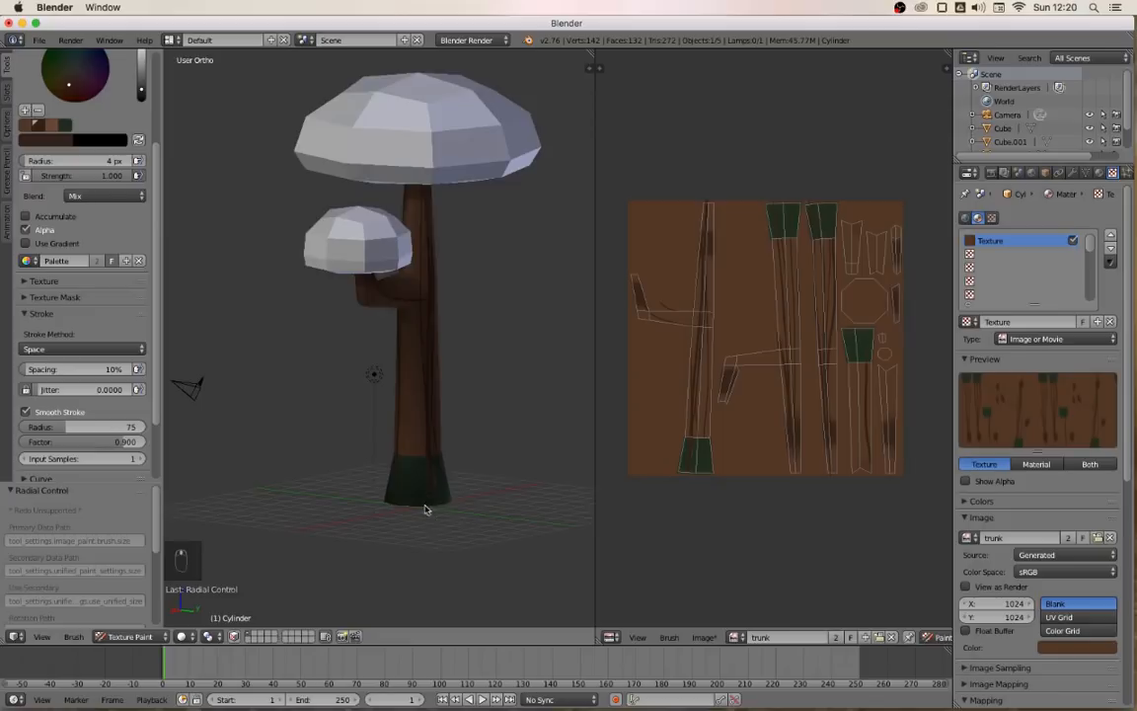
mouse_move(414, 478)
left_mouse_down()
mouse_move(413, 295)
mouse_move(434, 225)
mouse_move(419, 100)
left_mouse_up()
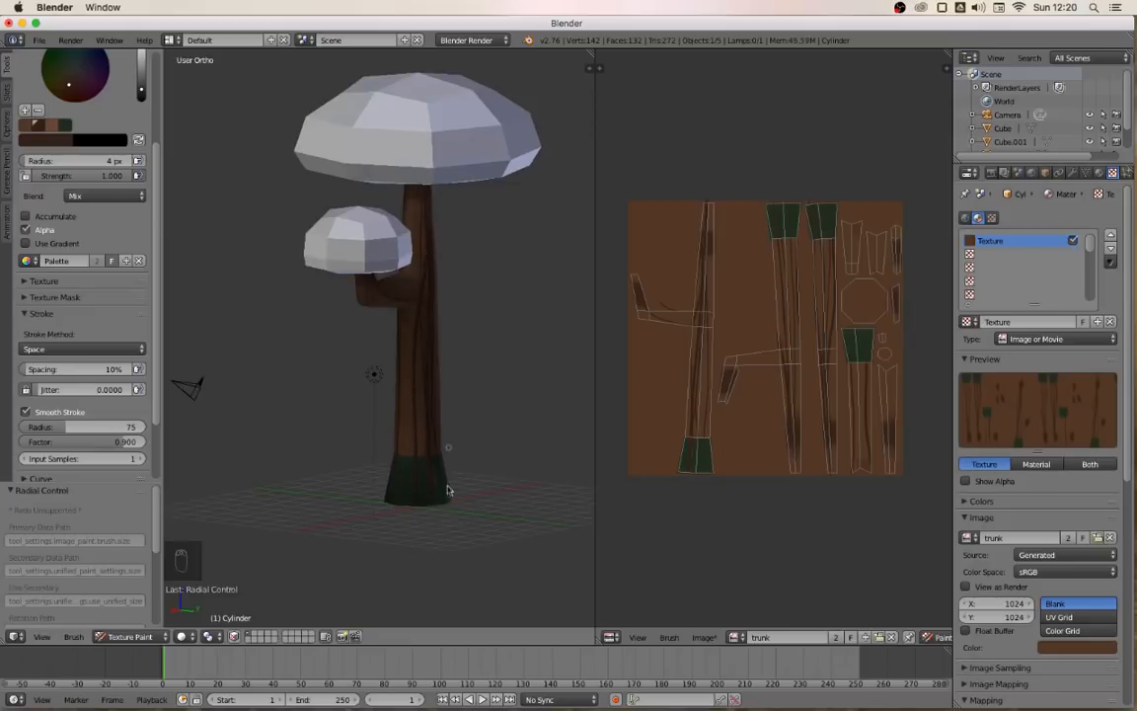
middle_click_drag(445, 477, 388, 476)
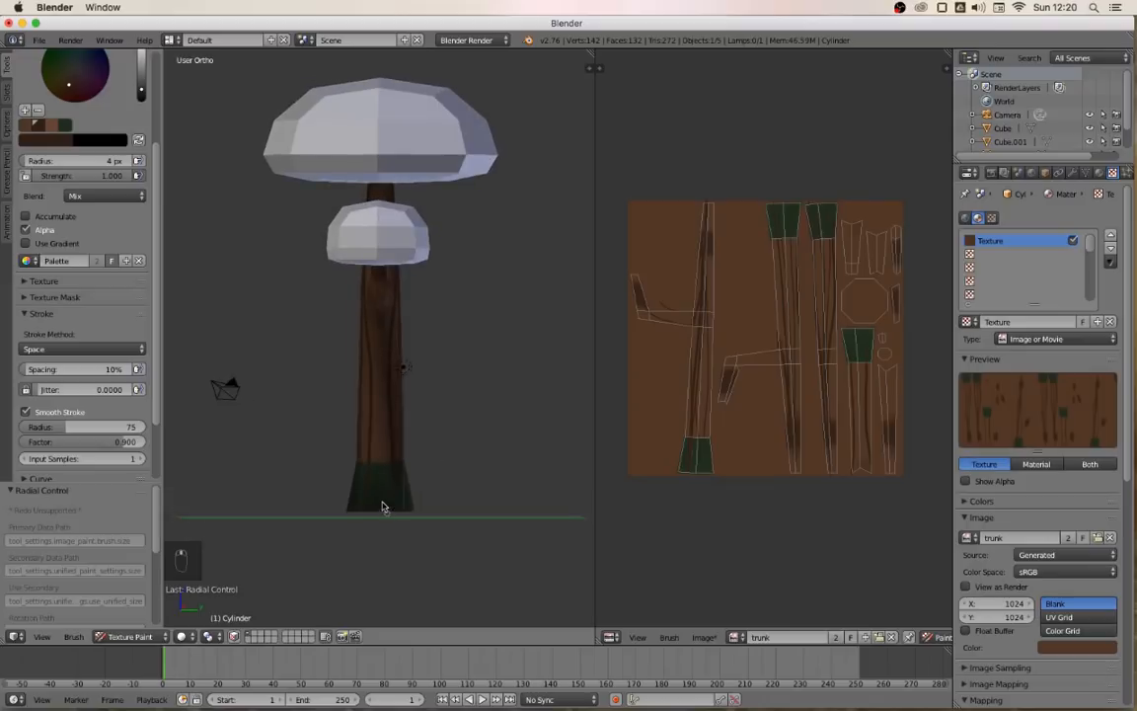
mouse_move(385, 451)
left_mouse_down()
mouse_move(384, 274)
mouse_move(505, 389)
left_mouse_up()
middle_click_drag(296, 426, 365, 355)
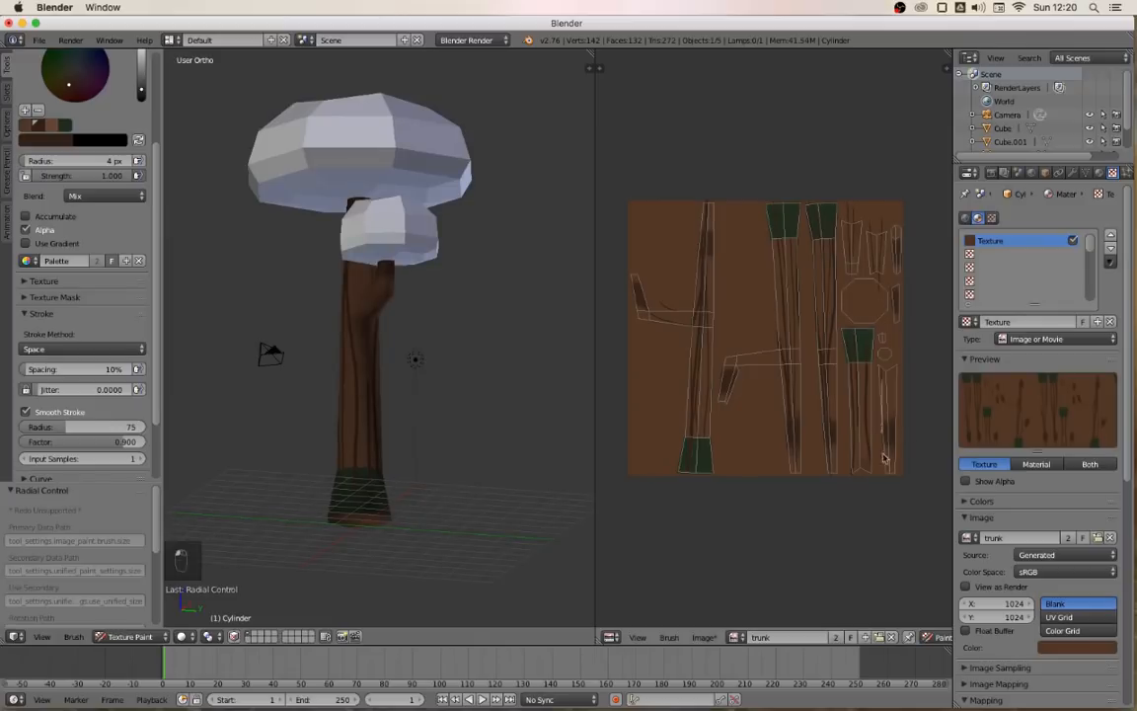
mouse_move(645, 317)
left_mouse_down()
mouse_move(632, 324)
mouse_move(599, 236)
left_mouse_up()
left_click_drag(784, 187, 784, 496)
Draw lighter brown lines along the trunk strips, undo the last stroke, and set the brush to a 14 px radius and 0.439 strength
left_click(51, 125)
left_click_drag(699, 454, 719, 232)
left_click_drag(778, 209, 796, 474)
left_click_drag(823, 219, 834, 504)
left_click_drag(856, 334, 858, 558)
mouse_move(876, 235)
left_mouse_down()
mouse_move(885, 328)
mouse_move(859, 323)
left_mouse_up()
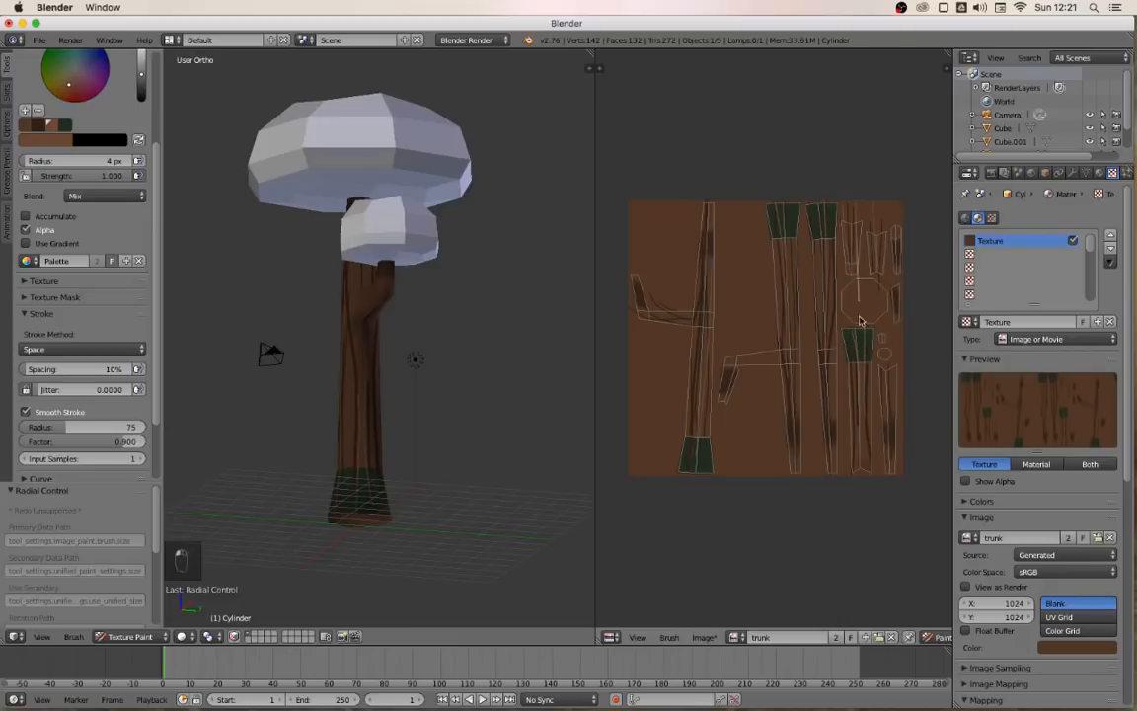
left_click_drag(693, 464, 715, 139)
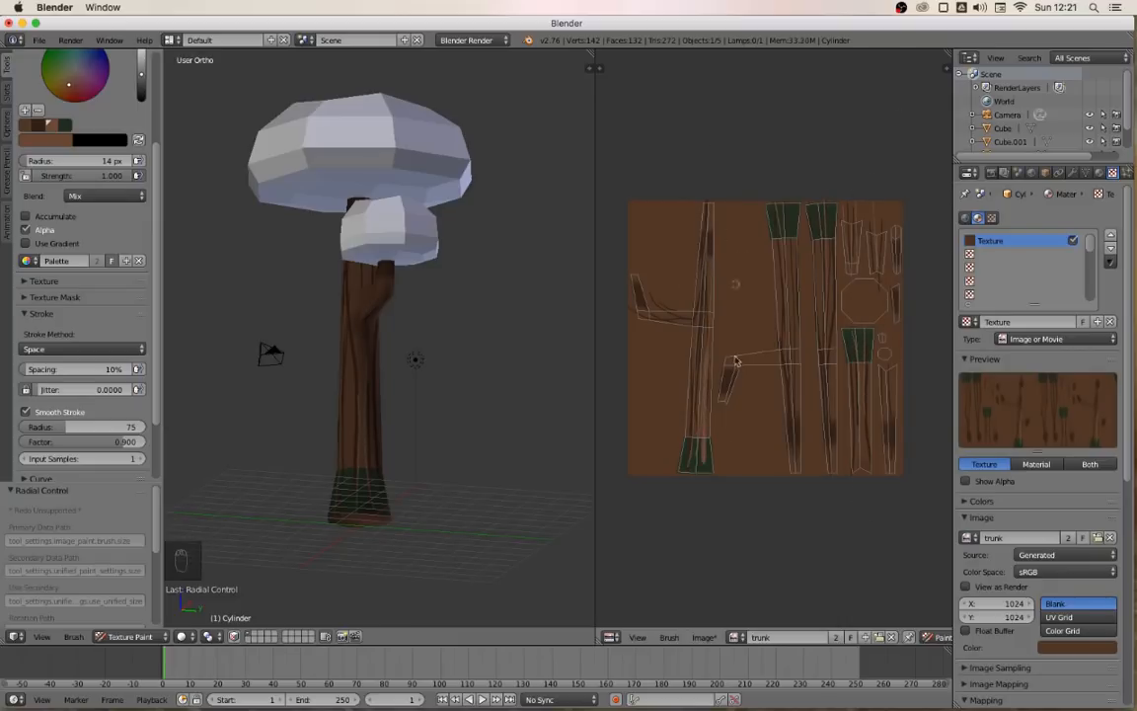
key("ctrl+z")
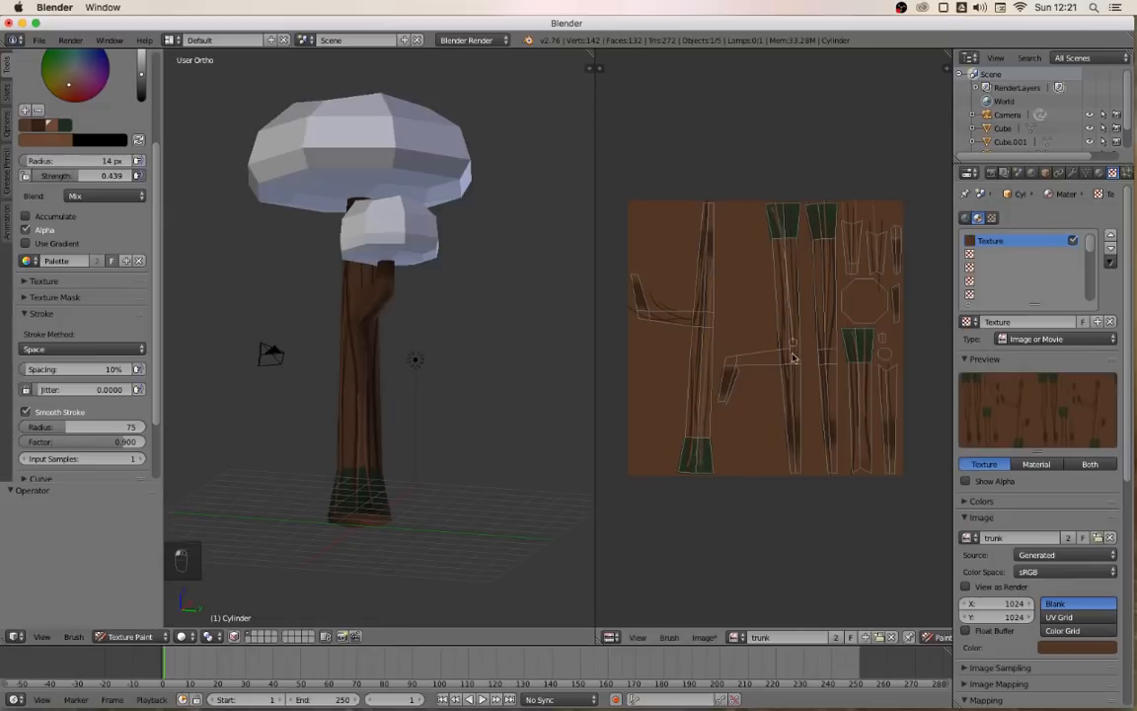
Draw a dark brown line up the back of the 3D trunk with a 6 px brush radius
middle_click_drag(395, 383, 168, 400)
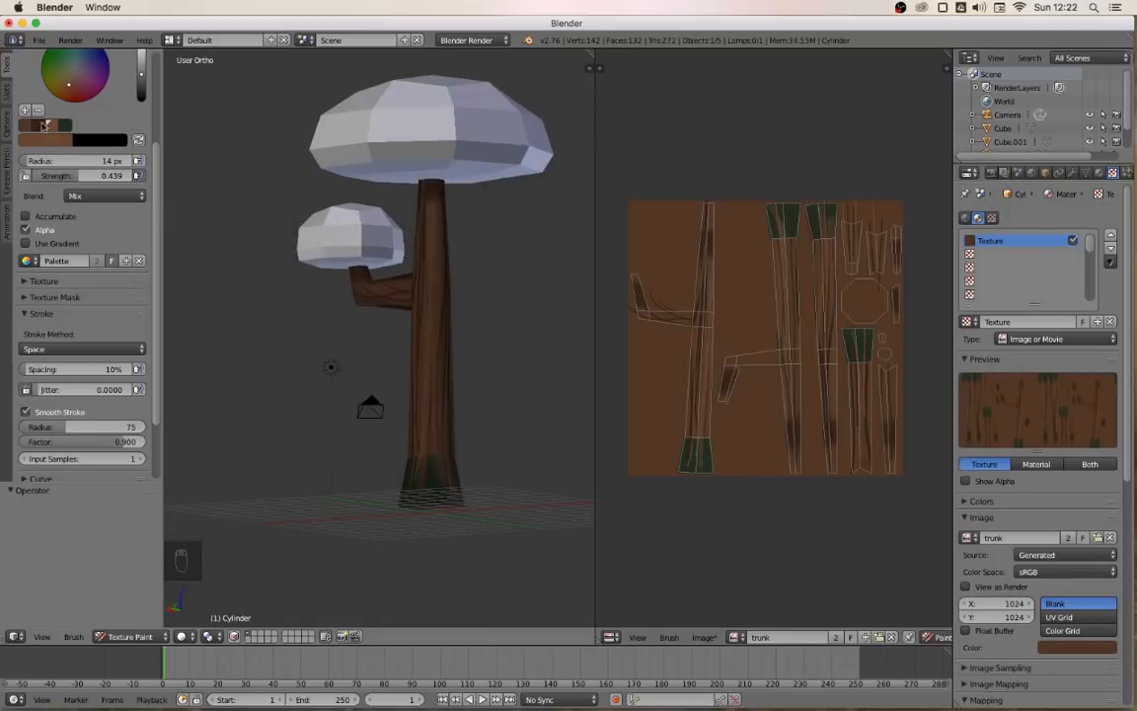
left_click(42, 125)
key("f")
left_click(444, 389)
left_click_drag(446, 385, 439, 149)
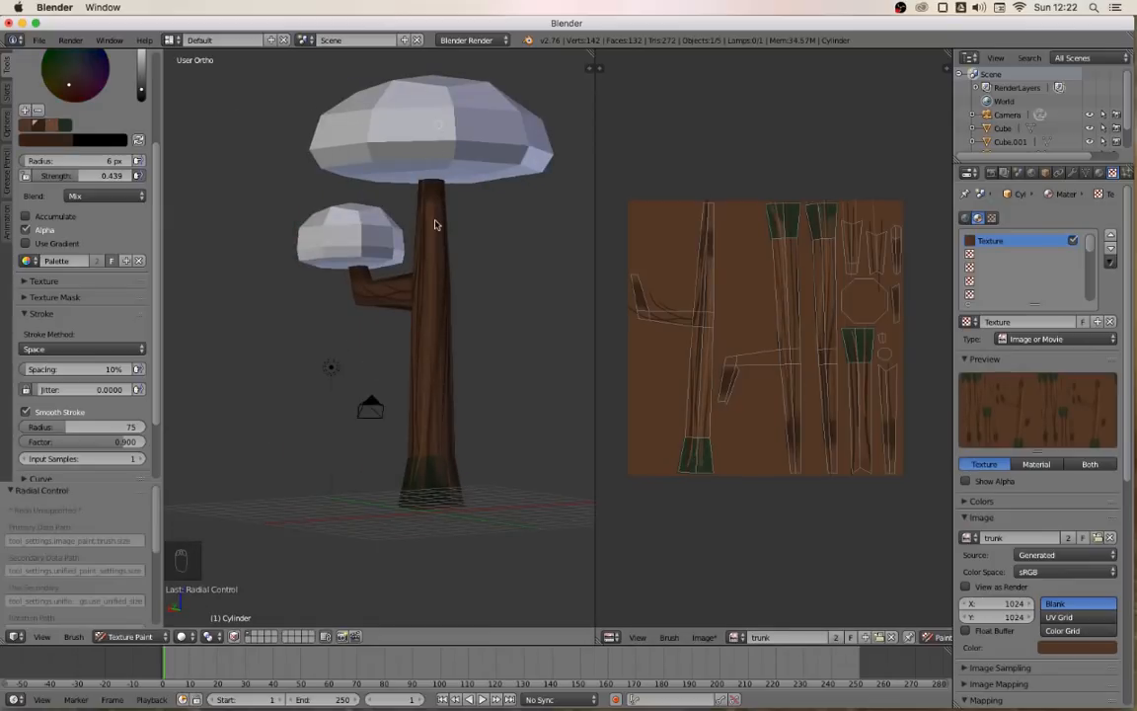
Switch to the Smear brush and set its strength to 0.596
middle_click_drag(460, 364, 216, 286)
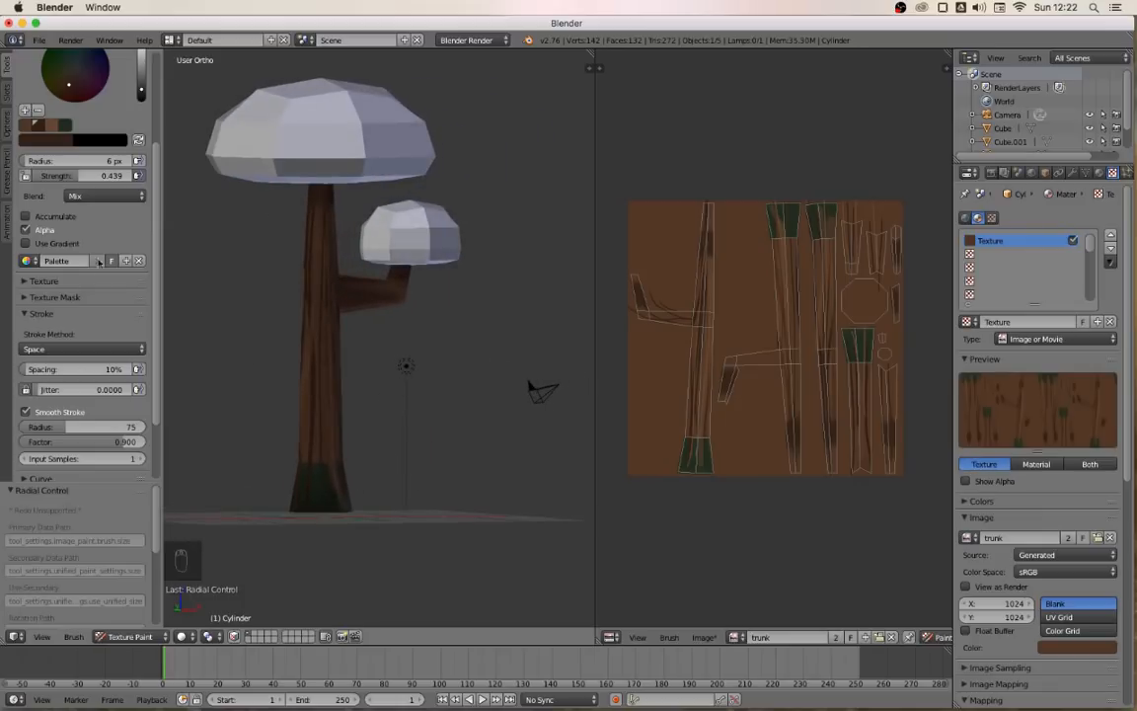
scroll(73, 114, "up", 4)
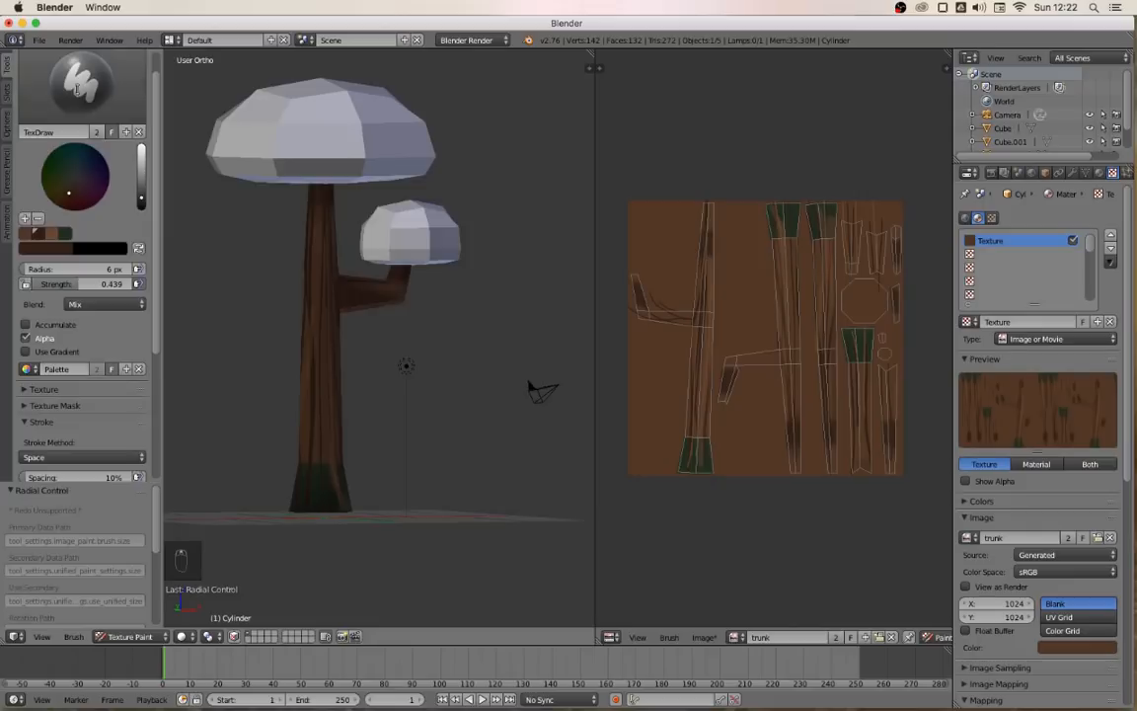
left_click(81, 84)
left_click(210, 161)
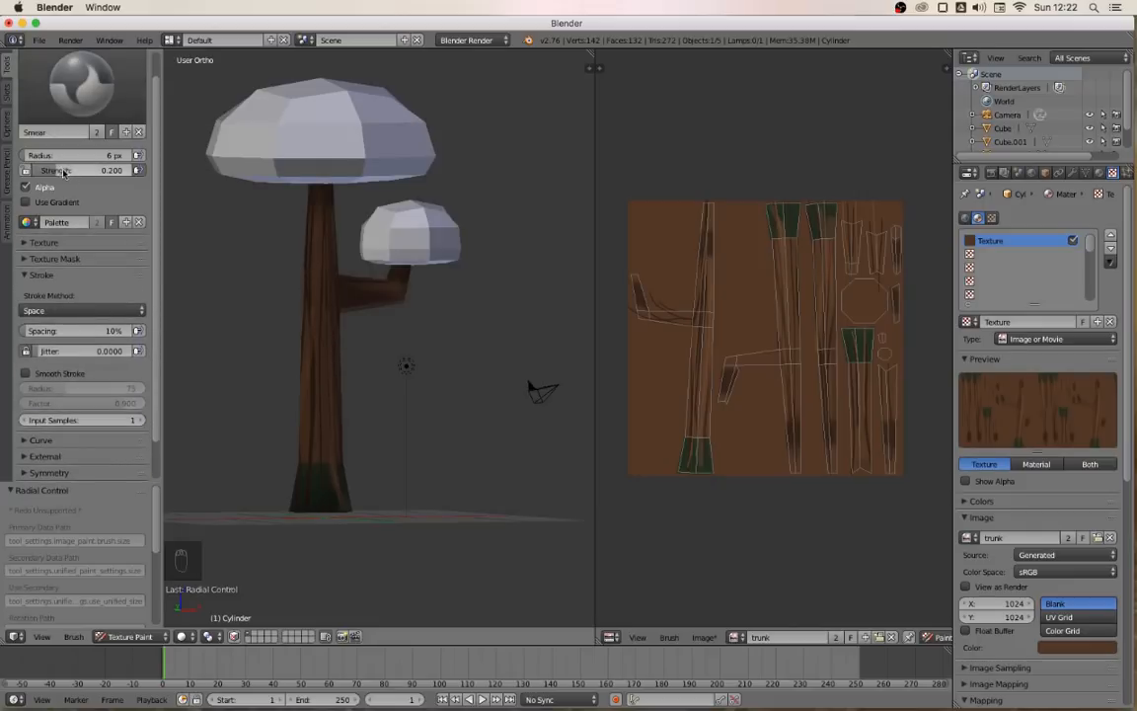
left_click_drag(59, 170, 96, 170)
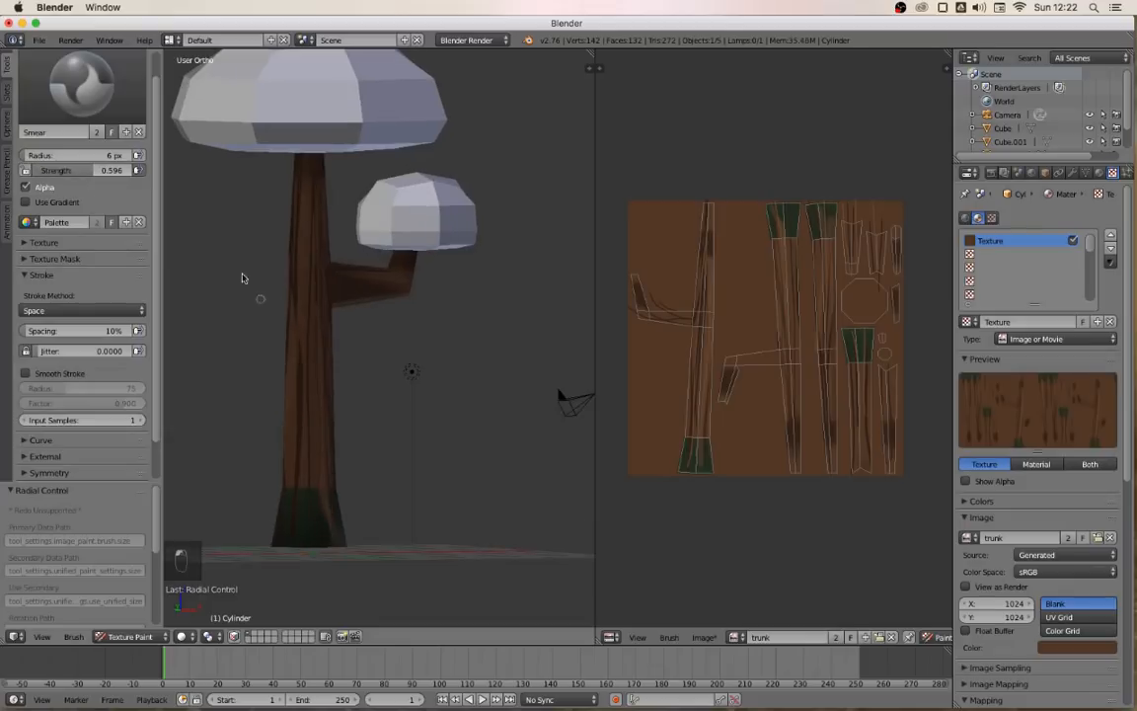
Smear the green base upward into the brown on the front of the trunk with a 32 px brush radius
key("f")
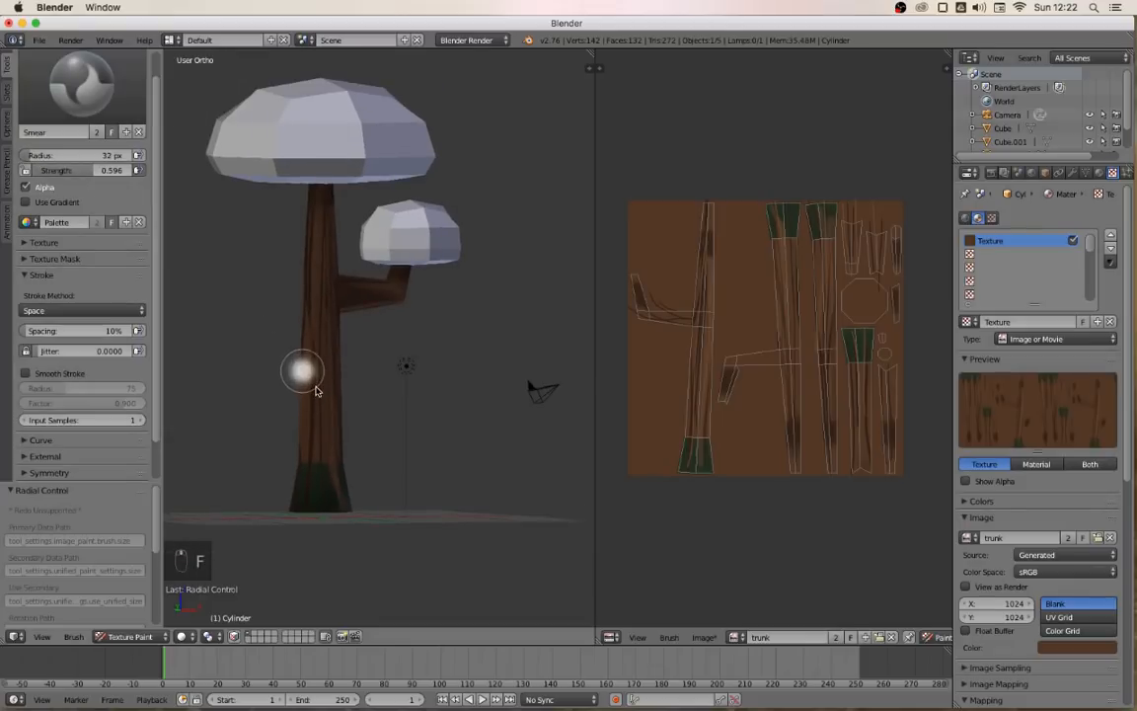
left_click(293, 393)
left_click_drag(316, 504, 316, 321)
left_click_drag(319, 396, 315, 319)
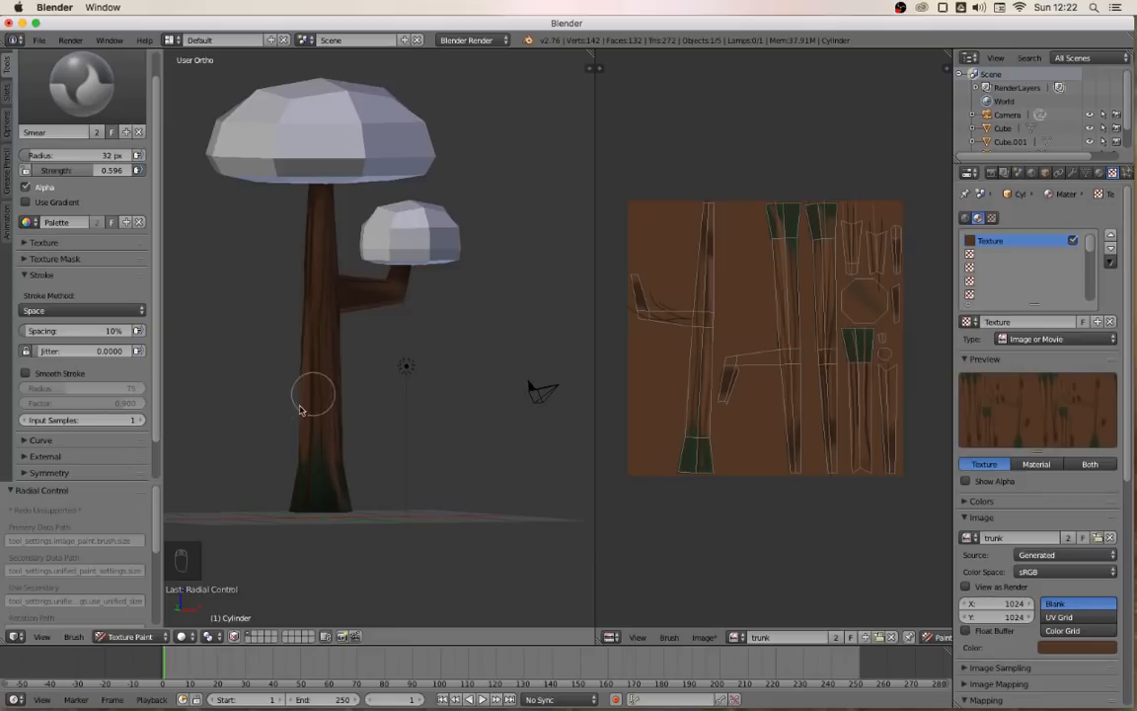
Smear the grain lines and green base upward on the trunk's side and back faces, and smear along the branch
middle_click_drag(301, 409, 424, 405)
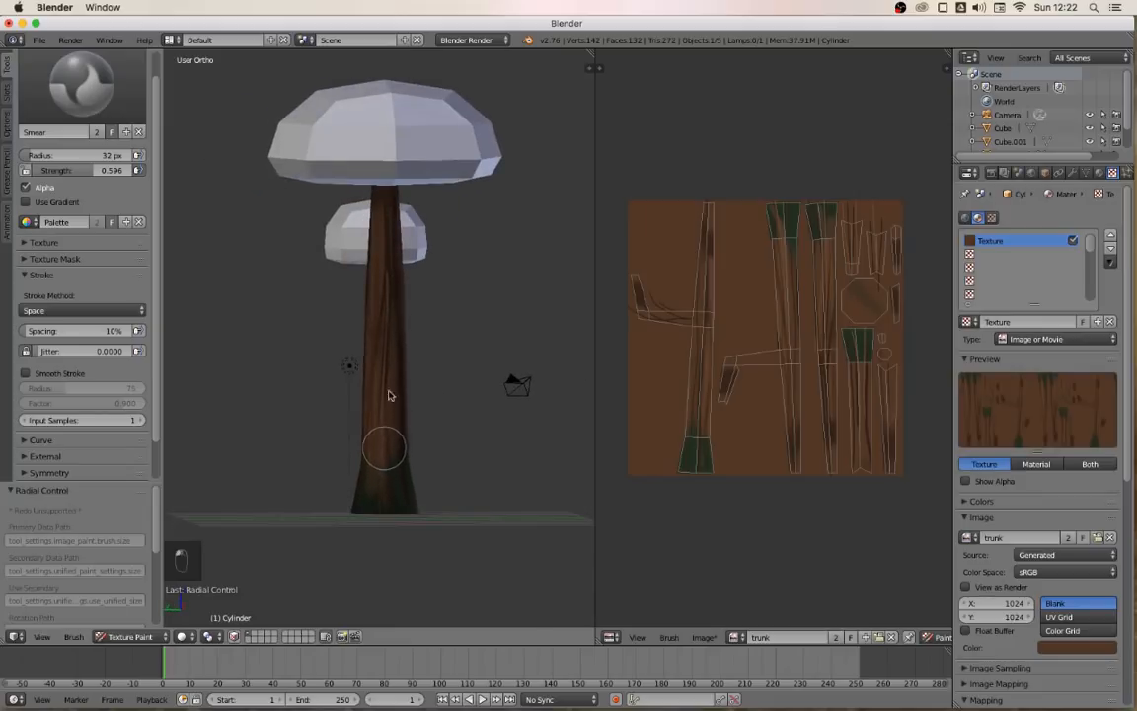
left_click_drag(389, 392, 391, 264)
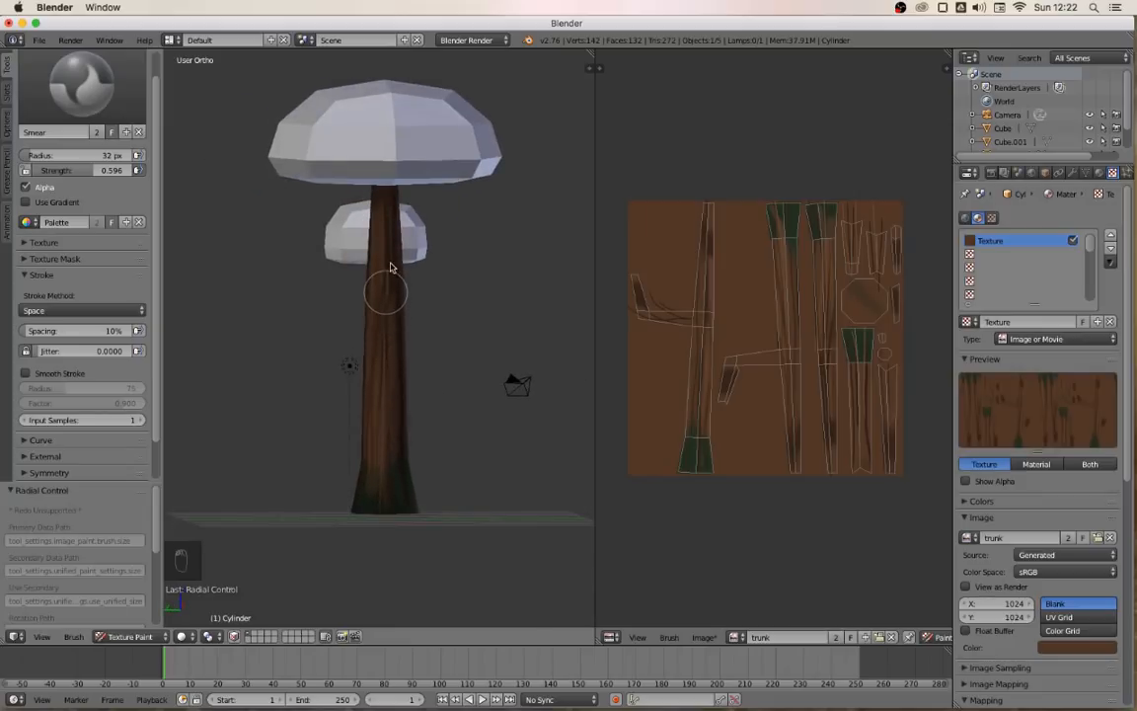
middle_click_drag(371, 453, 499, 451)
left_click_drag(439, 471, 444, 286)
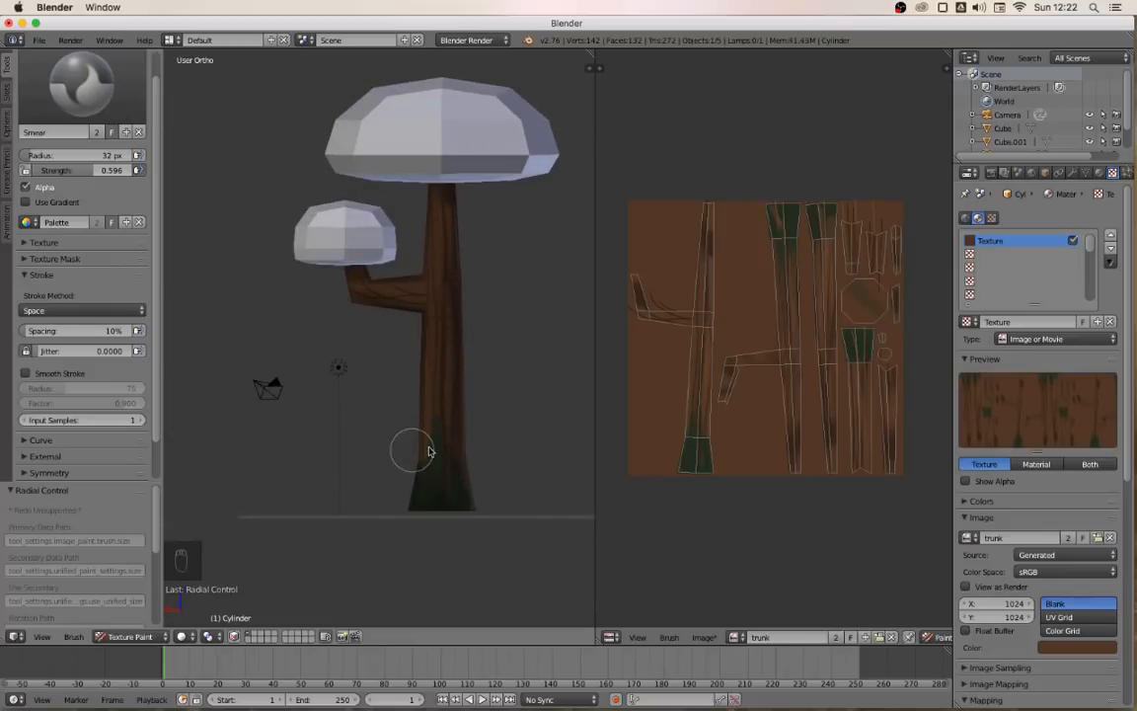
middle_click_drag(429, 452, 498, 457)
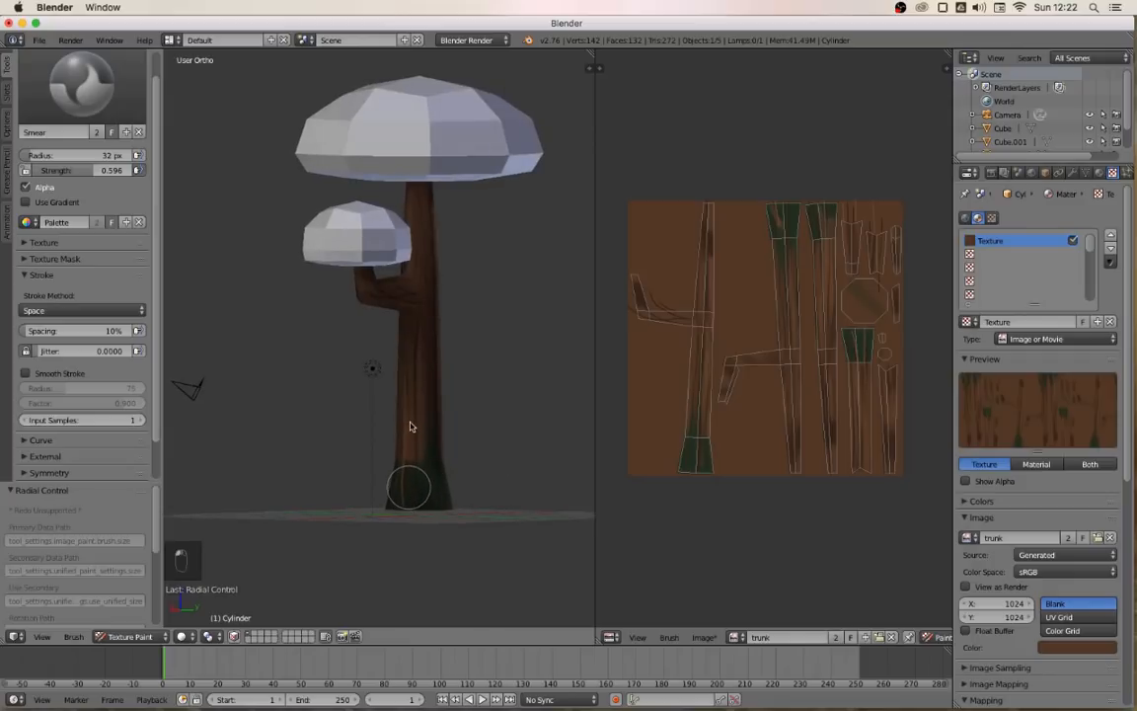
left_click_drag(410, 422, 408, 347)
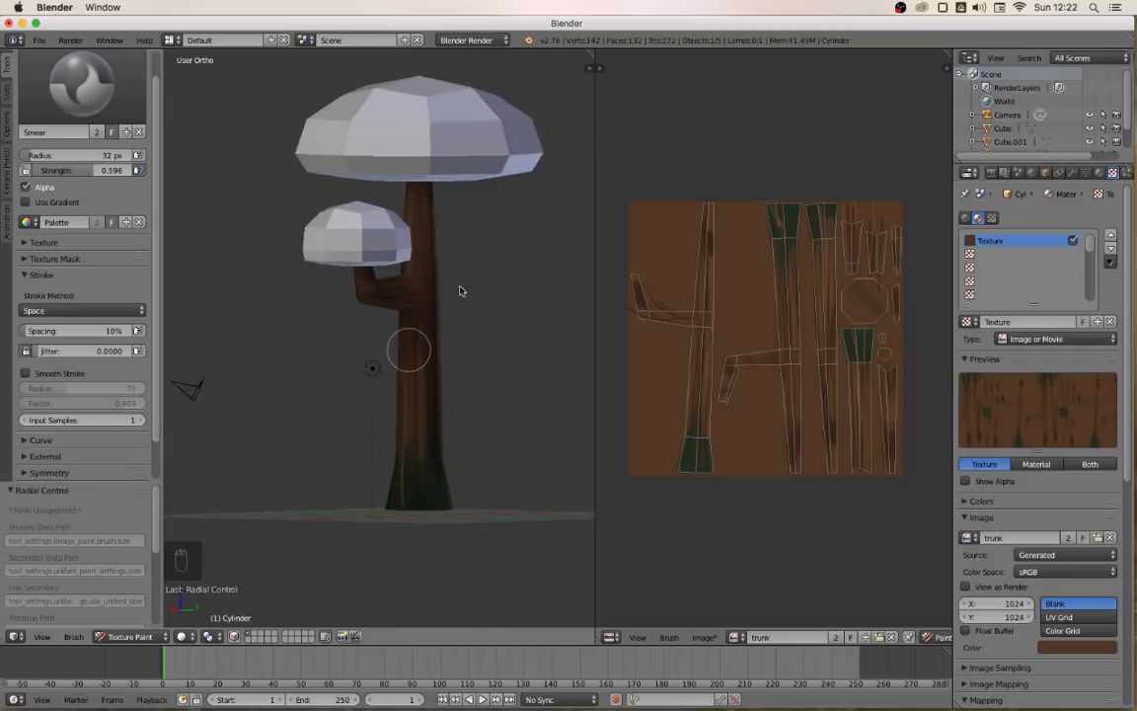
left_click_drag(419, 302, 368, 293)
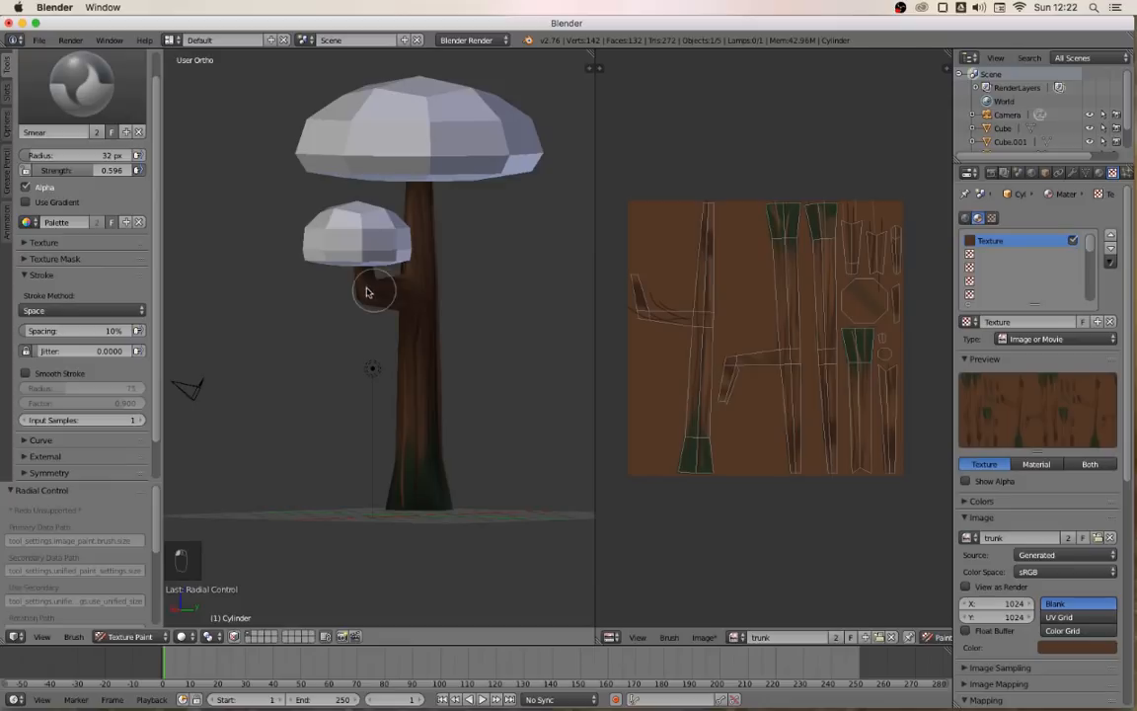
Smear the remaining hard grain lines around the trunk and front branch, blending the green base further up the bark
middle_click_drag(457, 347, 393, 348)
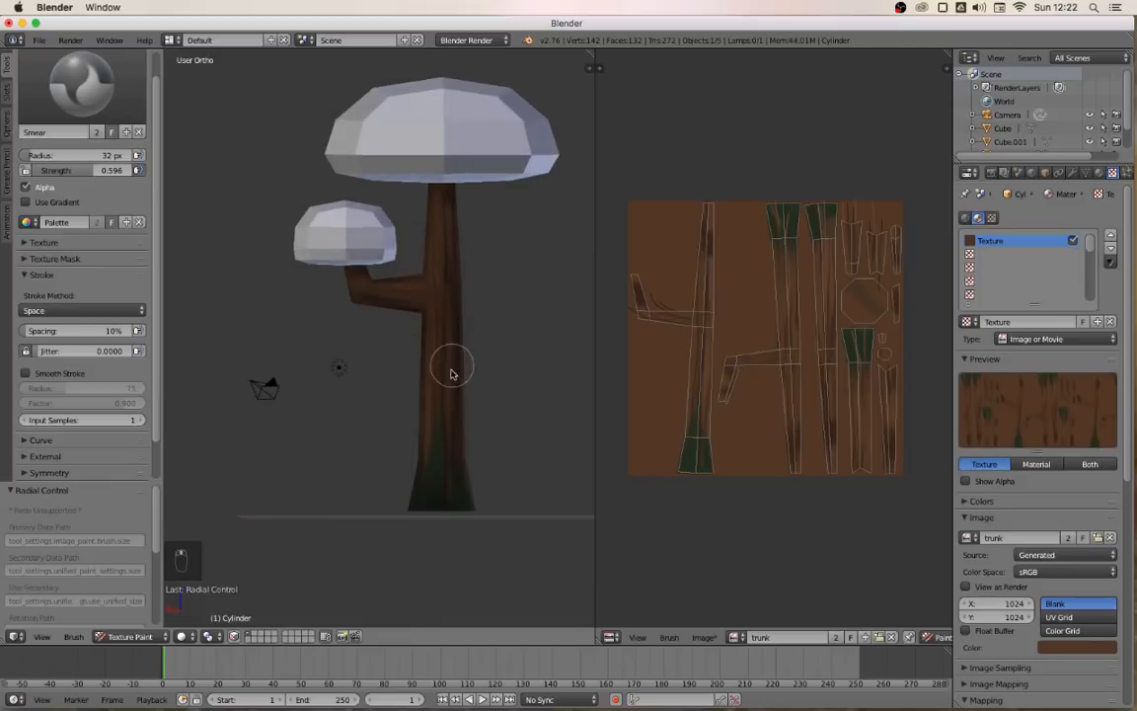
middle_click_drag(517, 381, 351, 388)
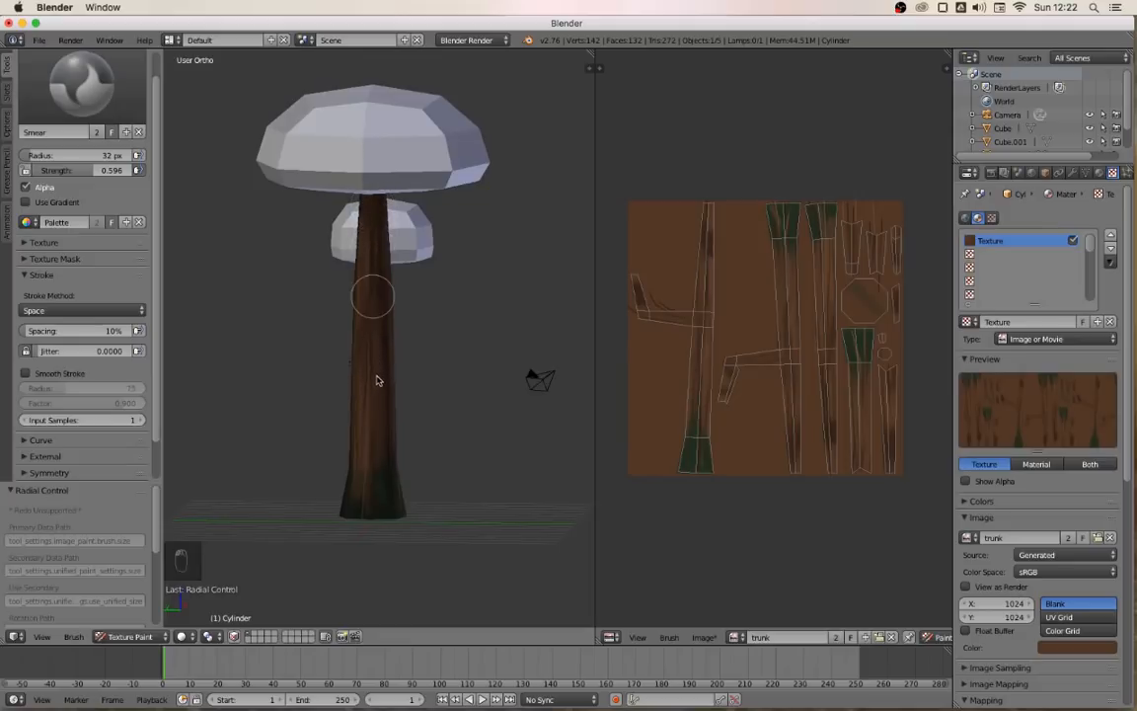
middle_click_drag(480, 377, 288, 376)
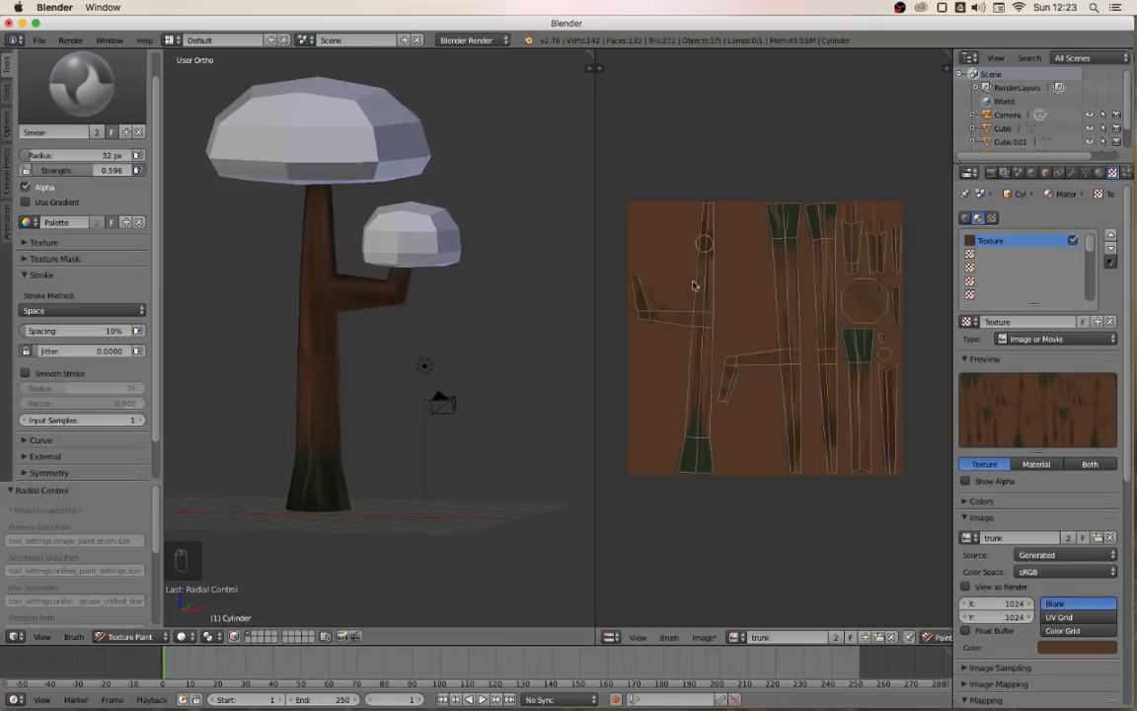
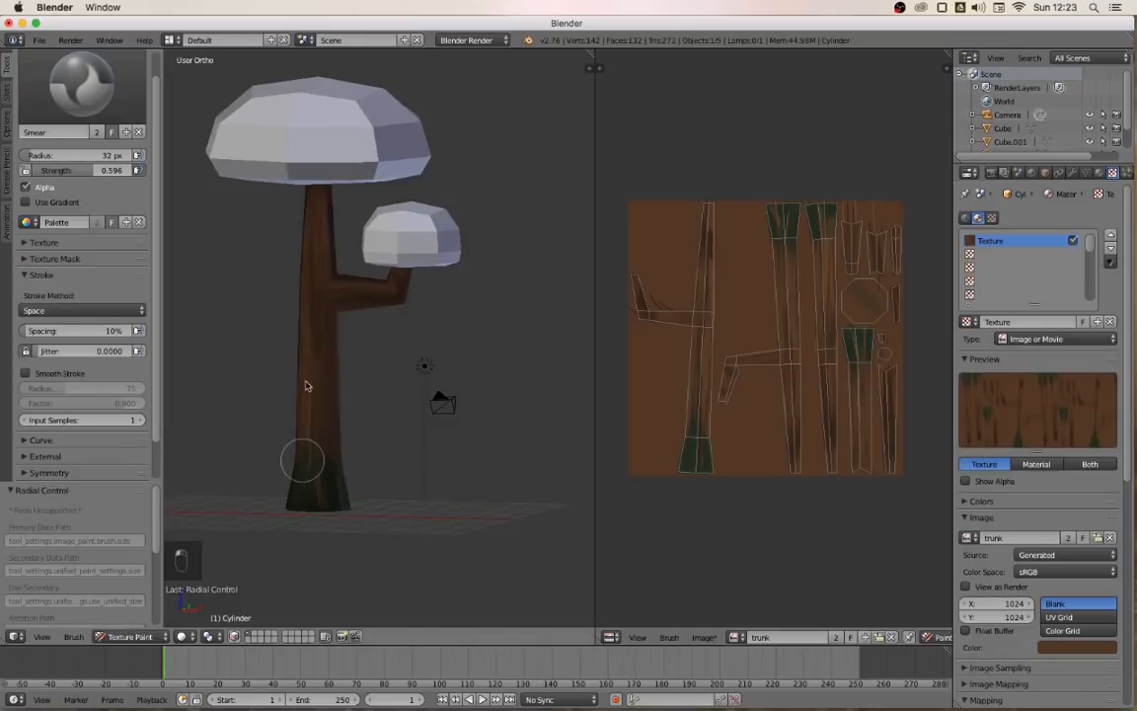
middle_click_drag(390, 400, 176, 381)
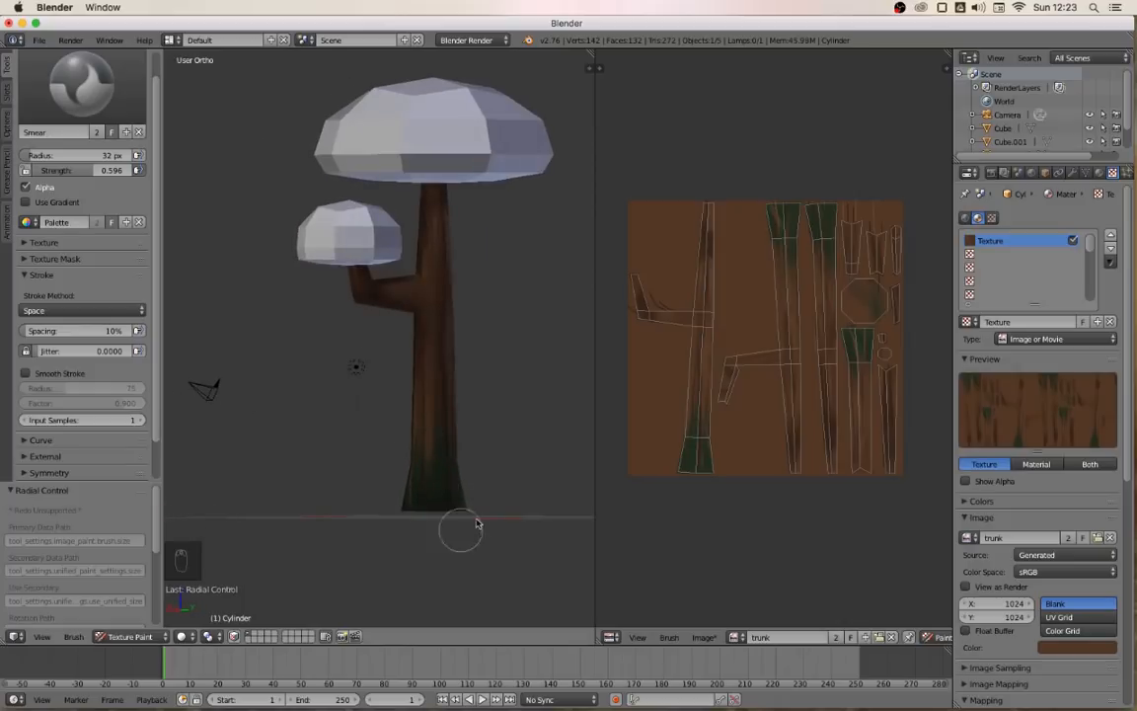
middle_click_drag(476, 523, 440, 513)
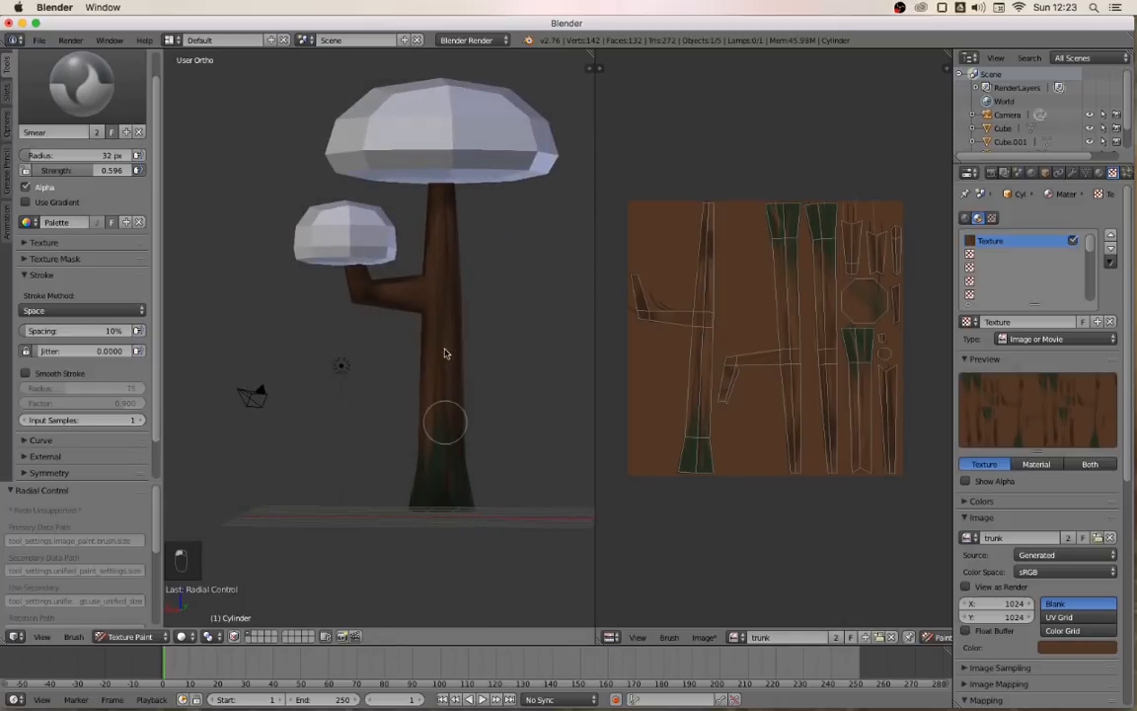
left_click_drag(444, 354, 449, 335)
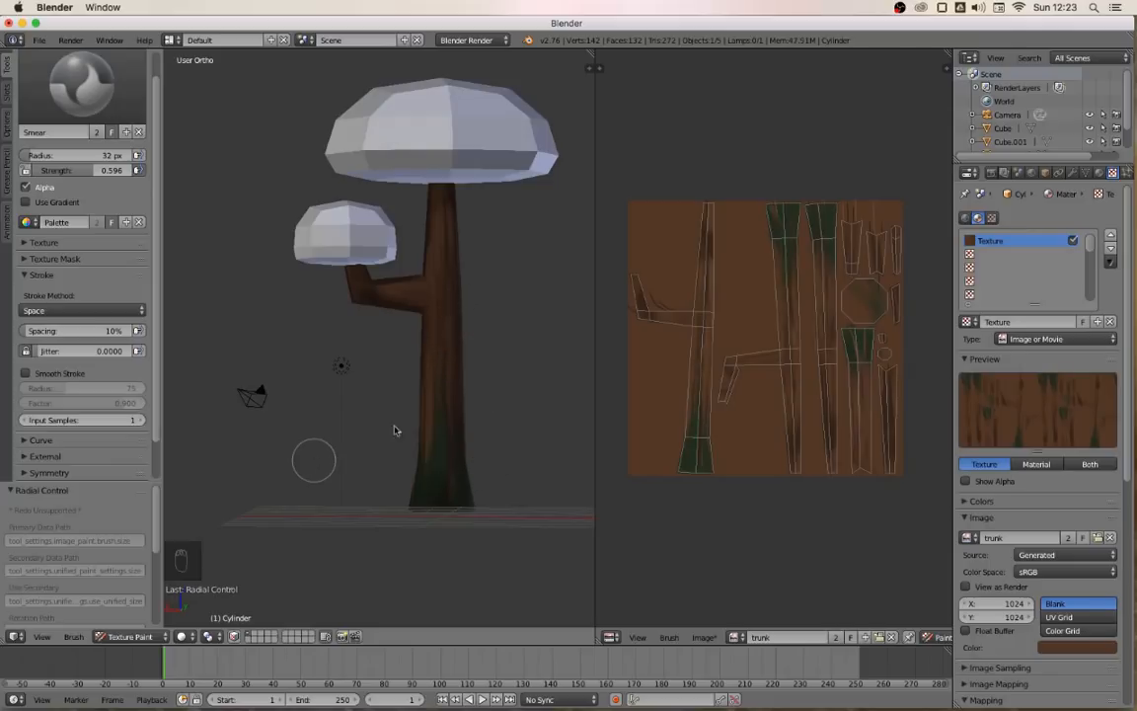
Switch to the Fill brush, choose the medium brown palette color and set the brush strength to 0.233
scroll(399, 434, "down", 4)
middle_click_drag(423, 437, 581, 432)
mouse_move(410, 360)
middle_mouse_down()
mouse_move(434, 400)
mouse_move(216, 396)
middle_mouse_up()
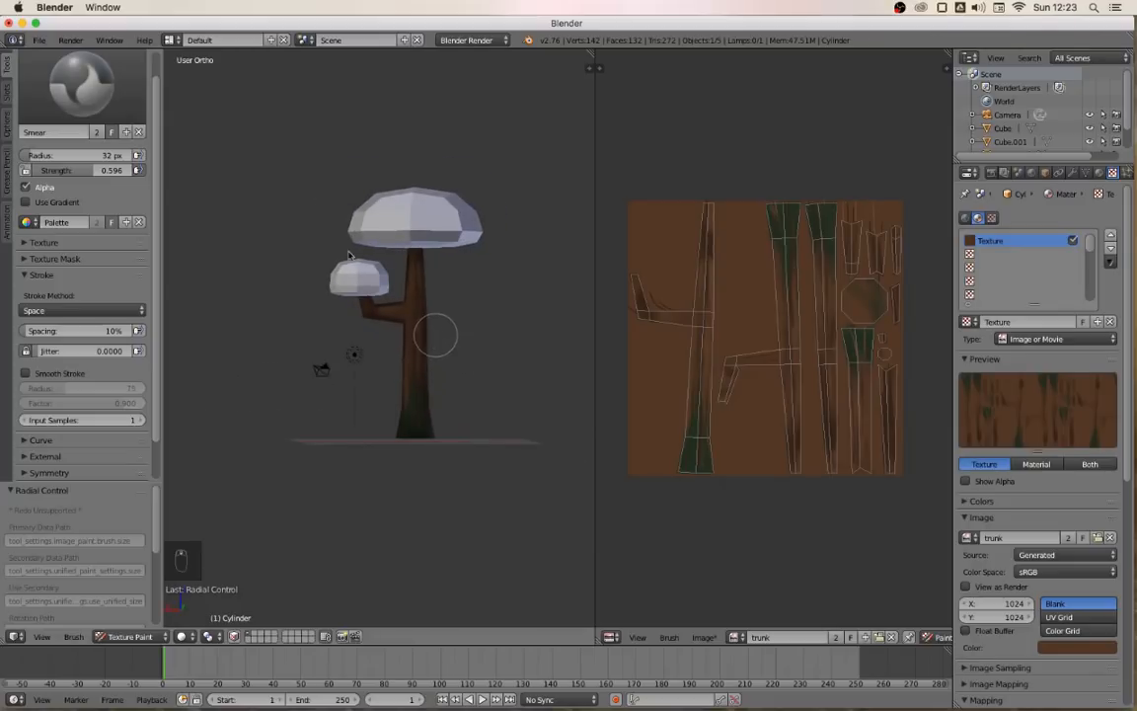
middle_click_drag(444, 322, 393, 338, "shift")
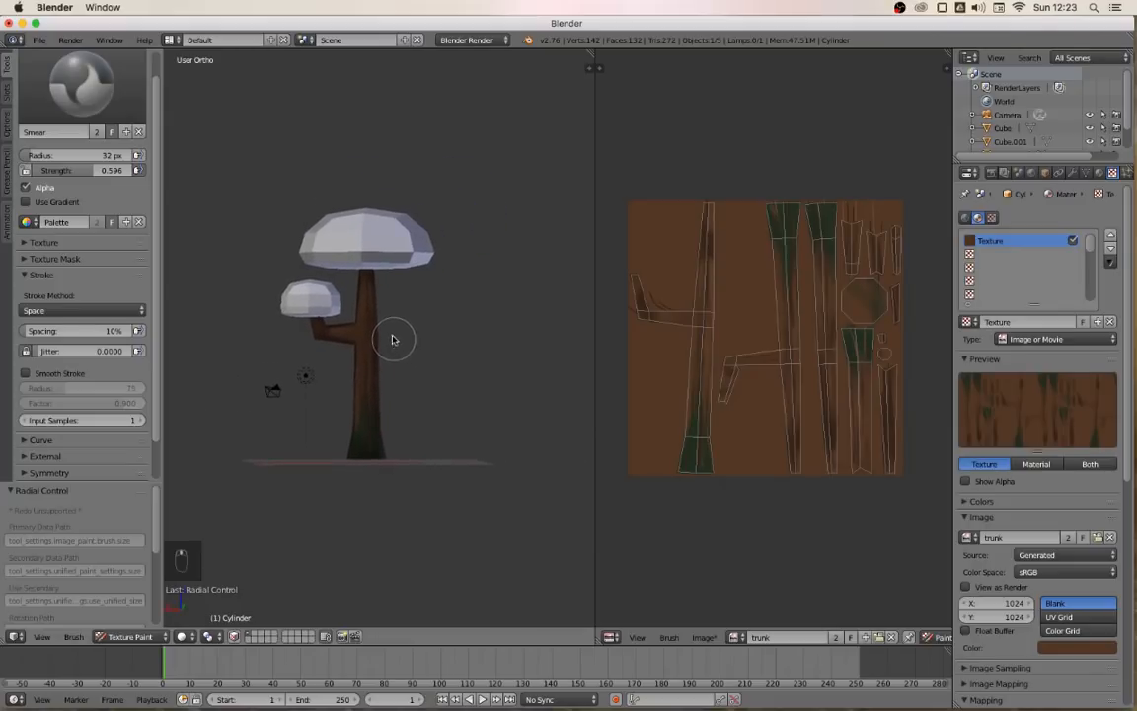
scroll(87, 124, "up", 1)
left_click(68, 122)
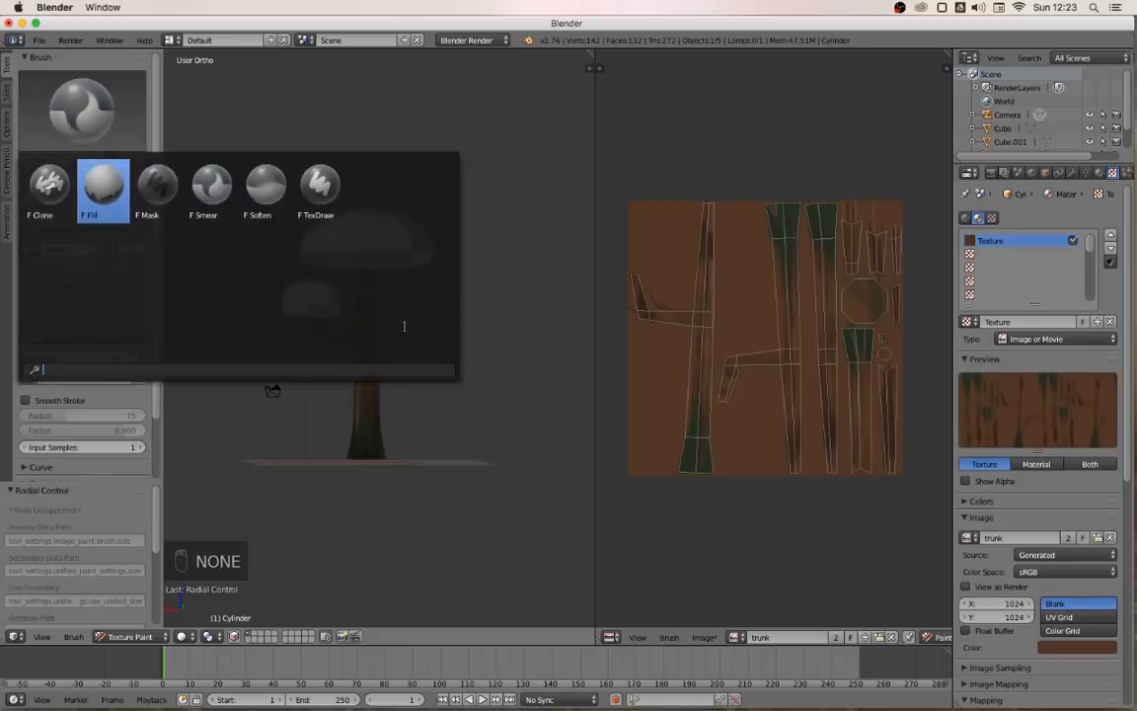
left_click(101, 168)
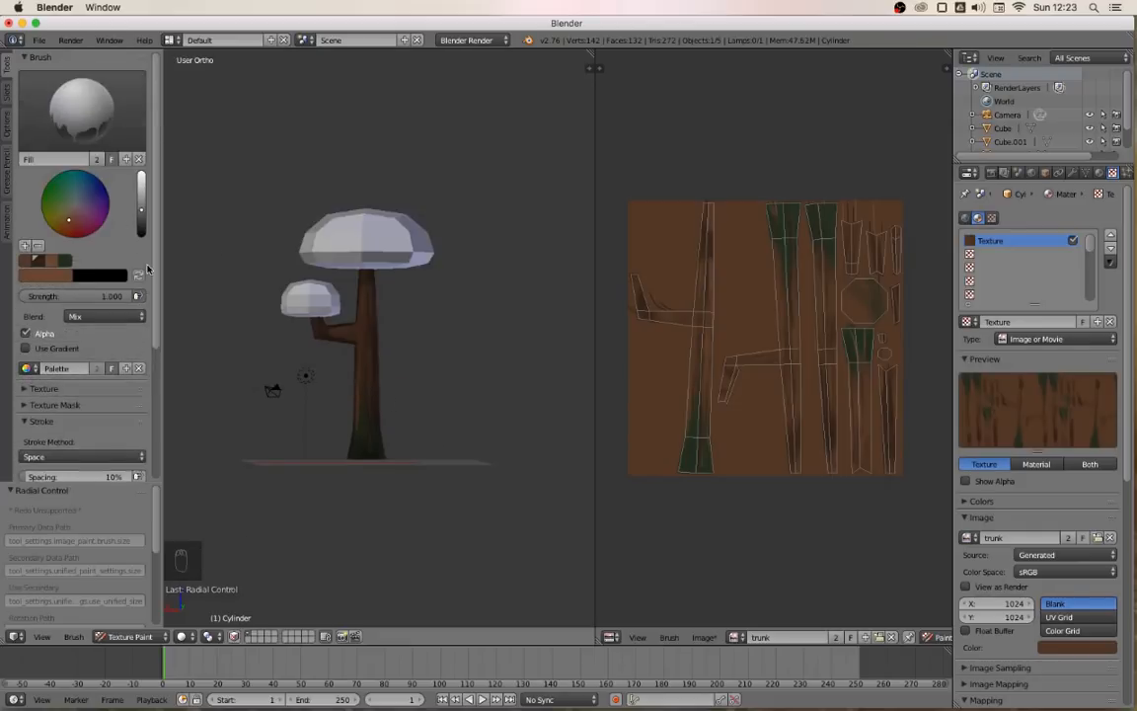
left_click(30, 262)
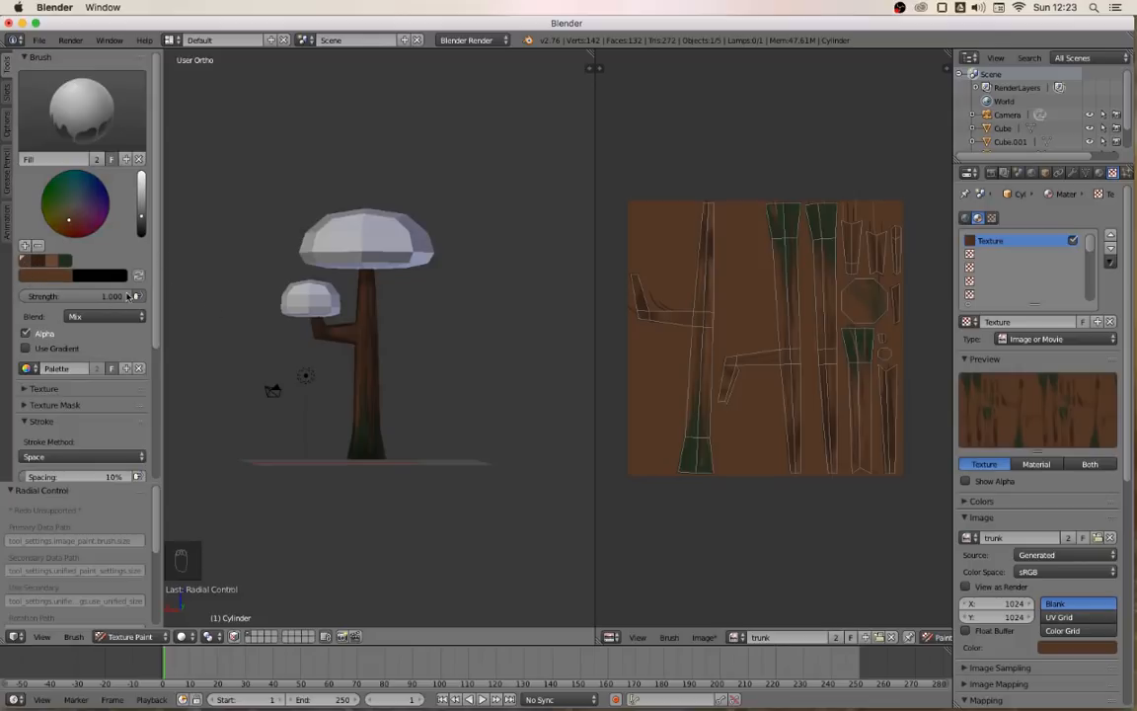
left_click_drag(127, 296, 111, 296)
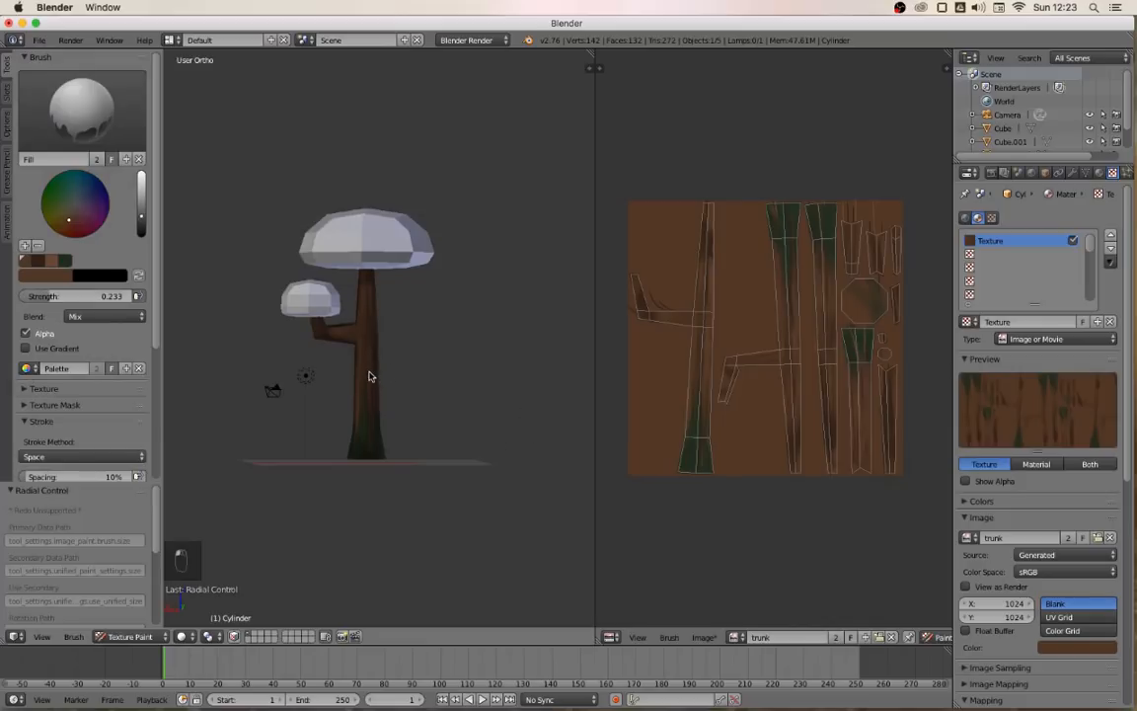
Fill the whole trunk with a faint brown tint to mute the green, and check it from several sides
scroll(369, 377, "up", 4)
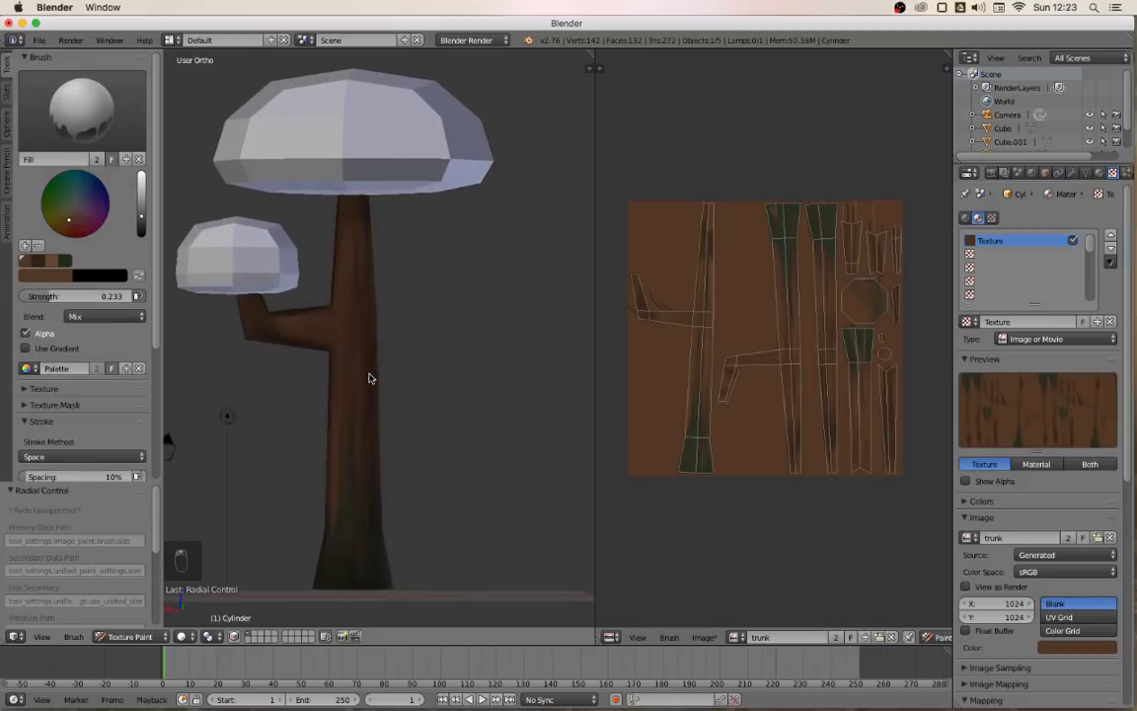
middle_click_drag(369, 378, 327, 445)
scroll(395, 438, "down", 3)
middle_click_drag(445, 417, 229, 419)
key("KP_1")
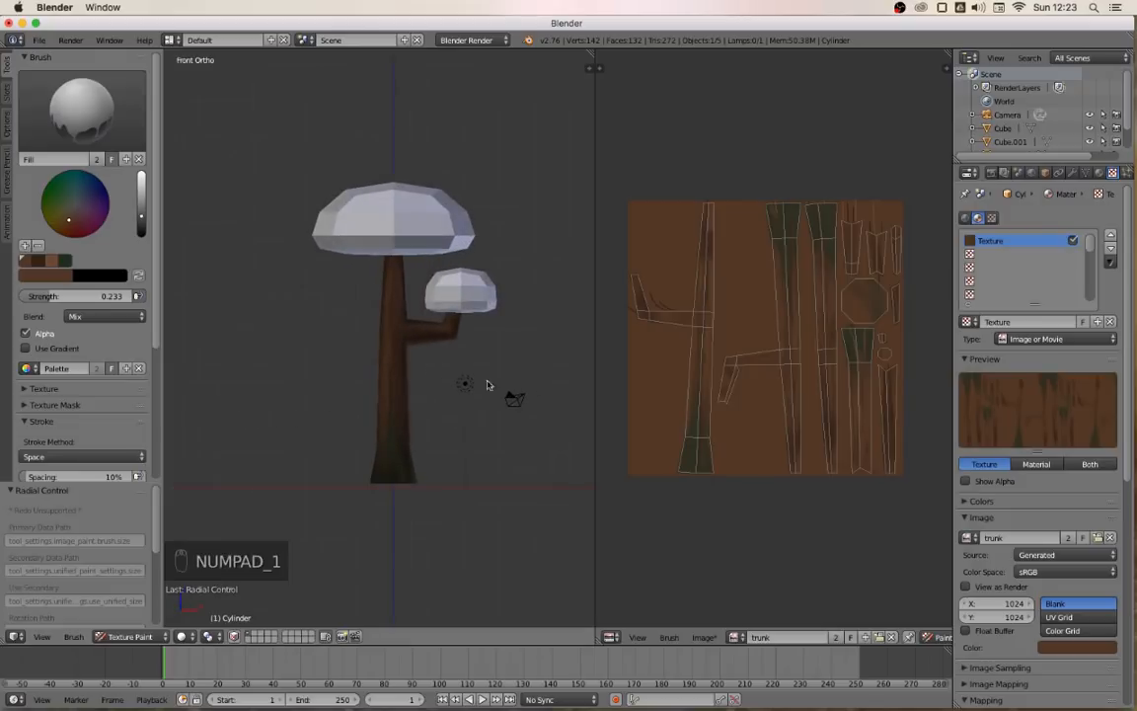
scroll(411, 347, "up", 3)
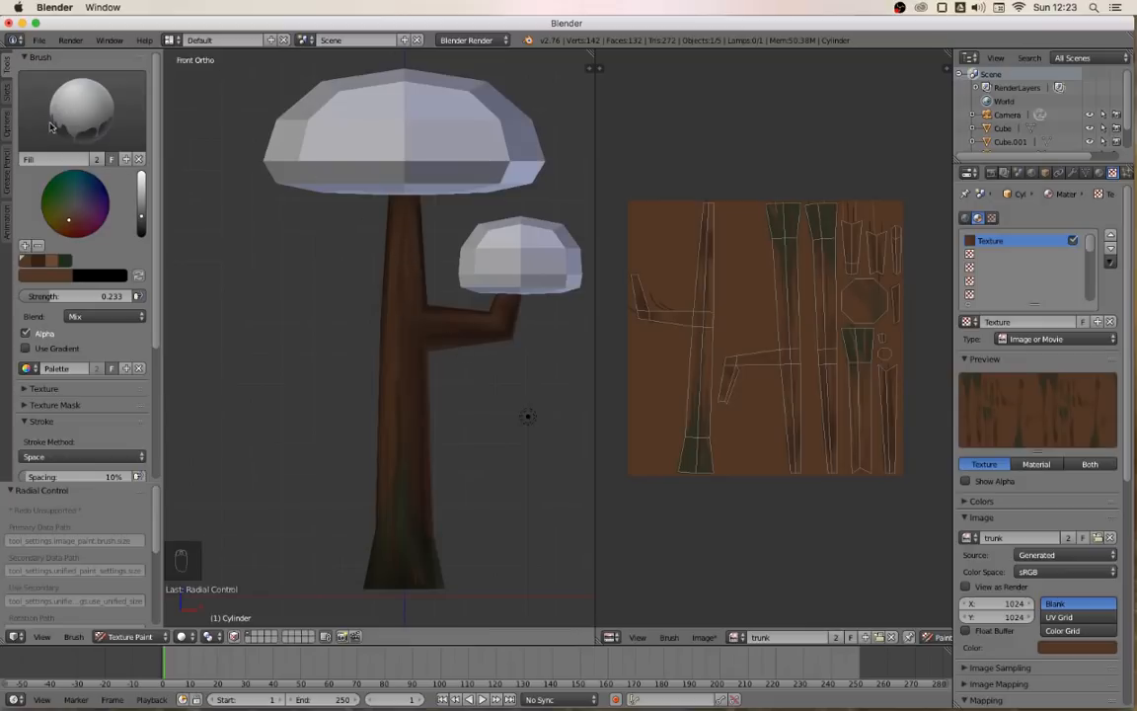
Switch to the TexDraw brush with the dark brown palette color, a 40 px radius and smooth stroke turned off
left_click(79, 109)
left_click(318, 189)
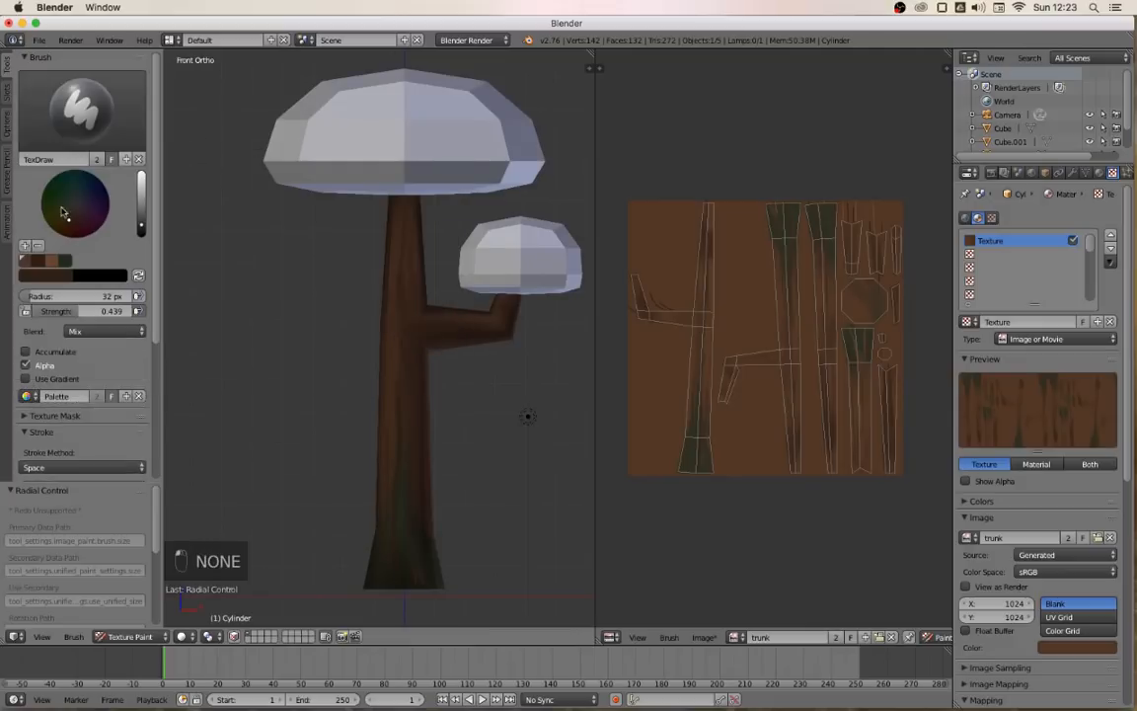
key("f")
left_click(333, 235)
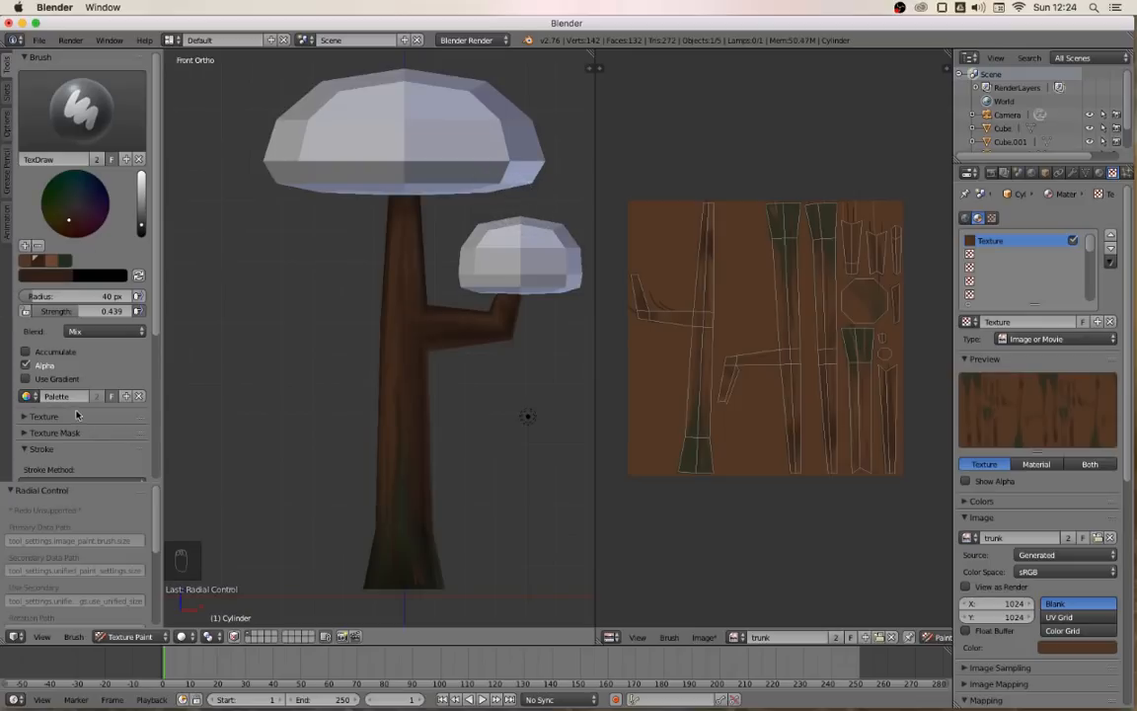
scroll(76, 415, "down", 2)
scroll(31, 416, "down", 2)
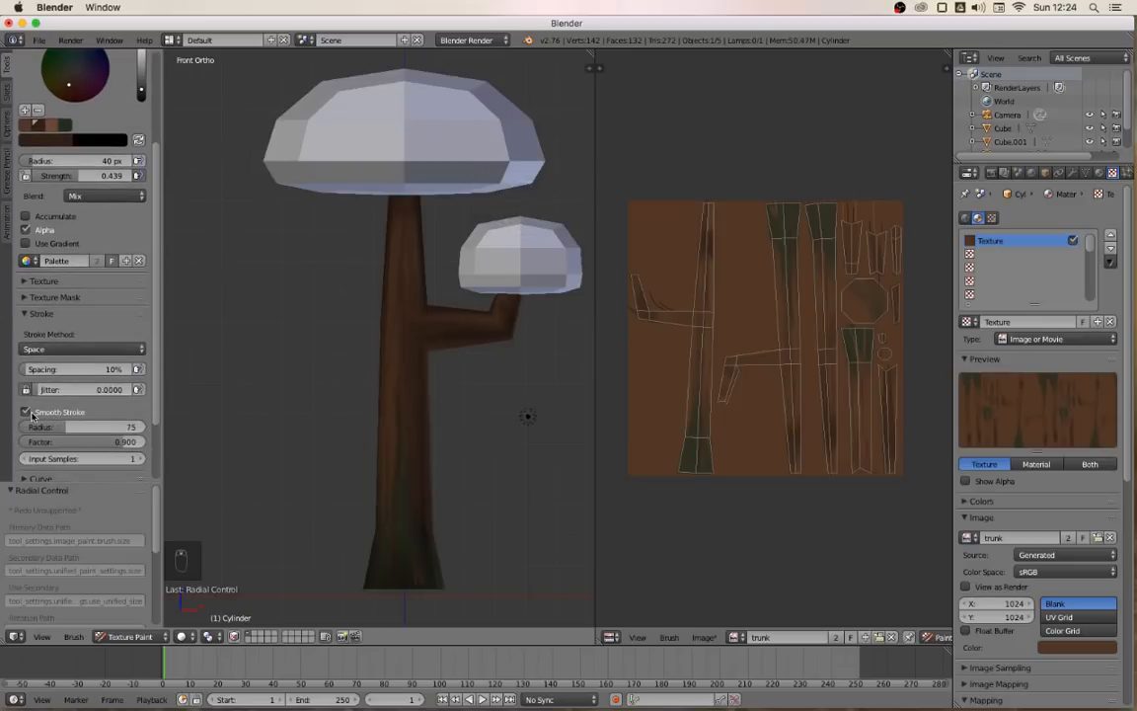
left_click(32, 413)
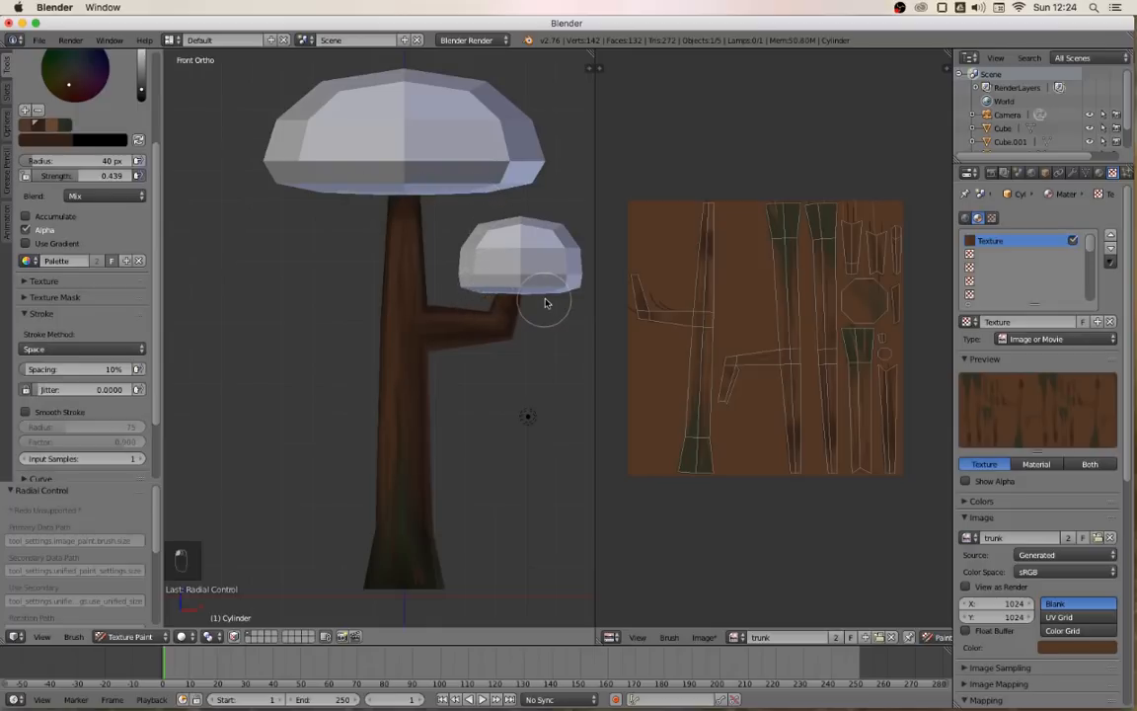
Enlarge the brush to 78 px and darken the flared base of the trunk with dark brown on all sides
scroll(449, 375, "down", 1)
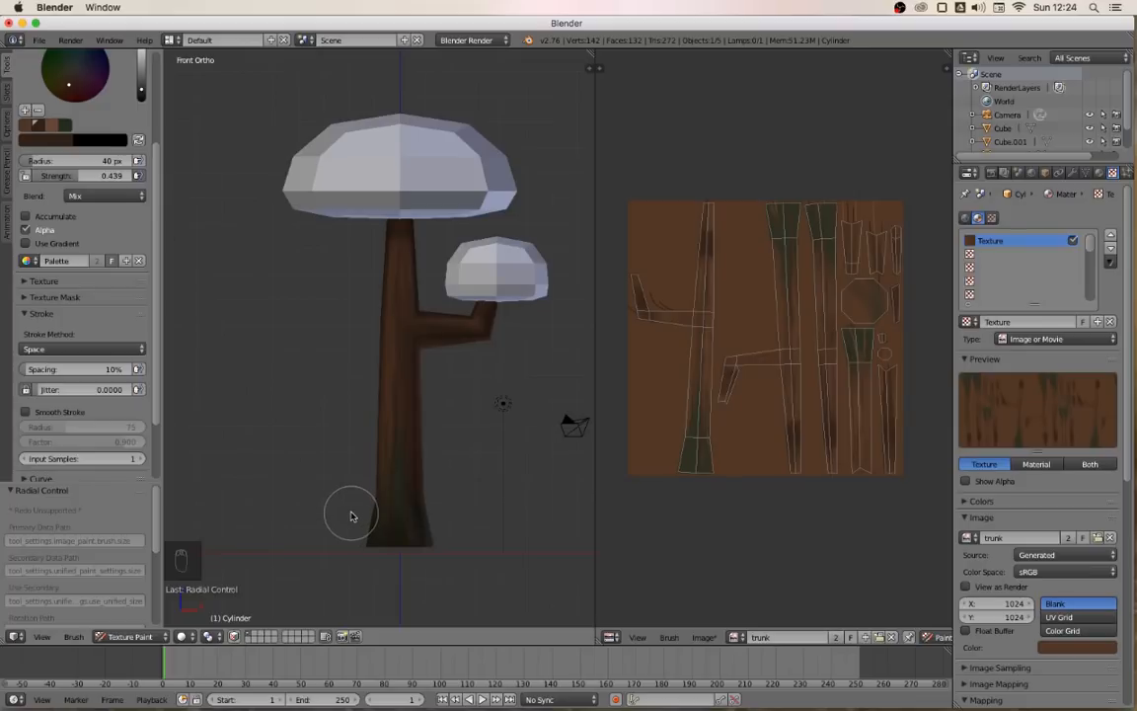
key("f")
left_click(284, 543)
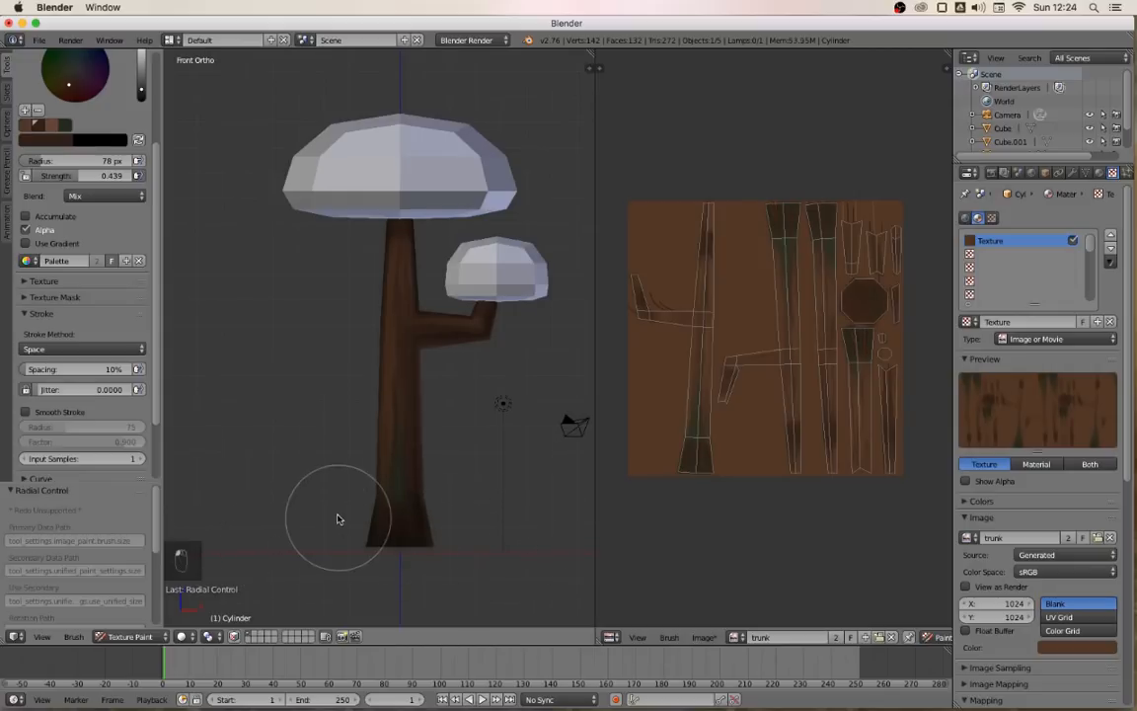
middle_click_drag(536, 525, 247, 532)
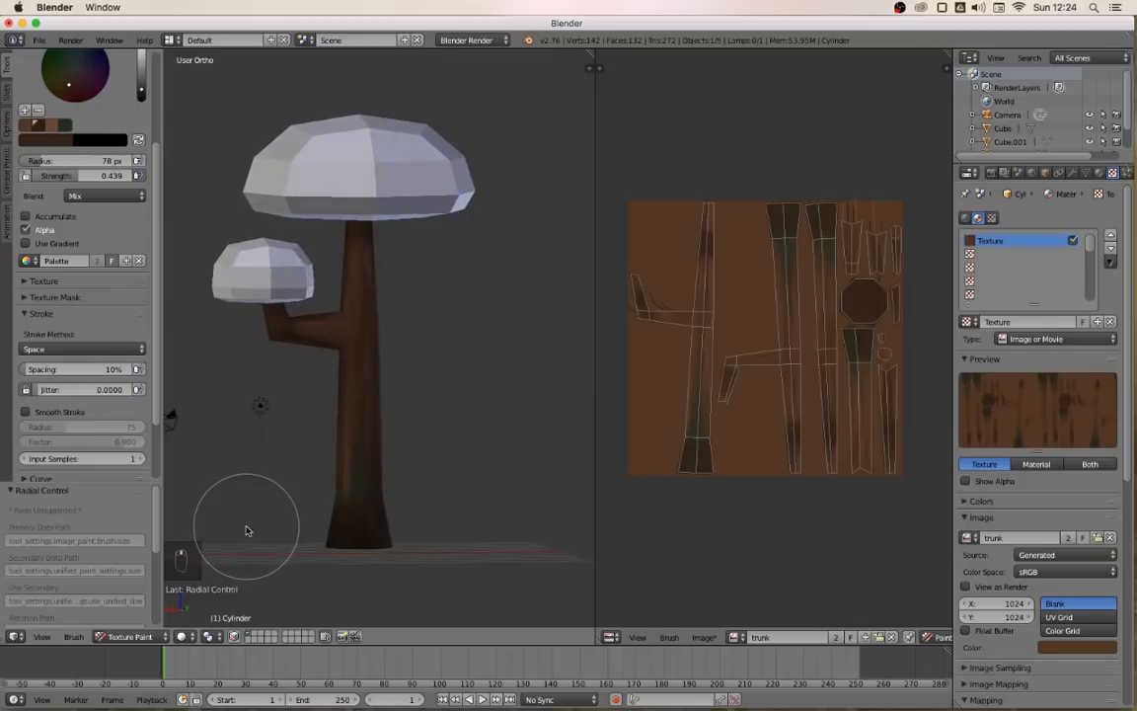
scroll(289, 464, "up", 2)
key("KP_1")
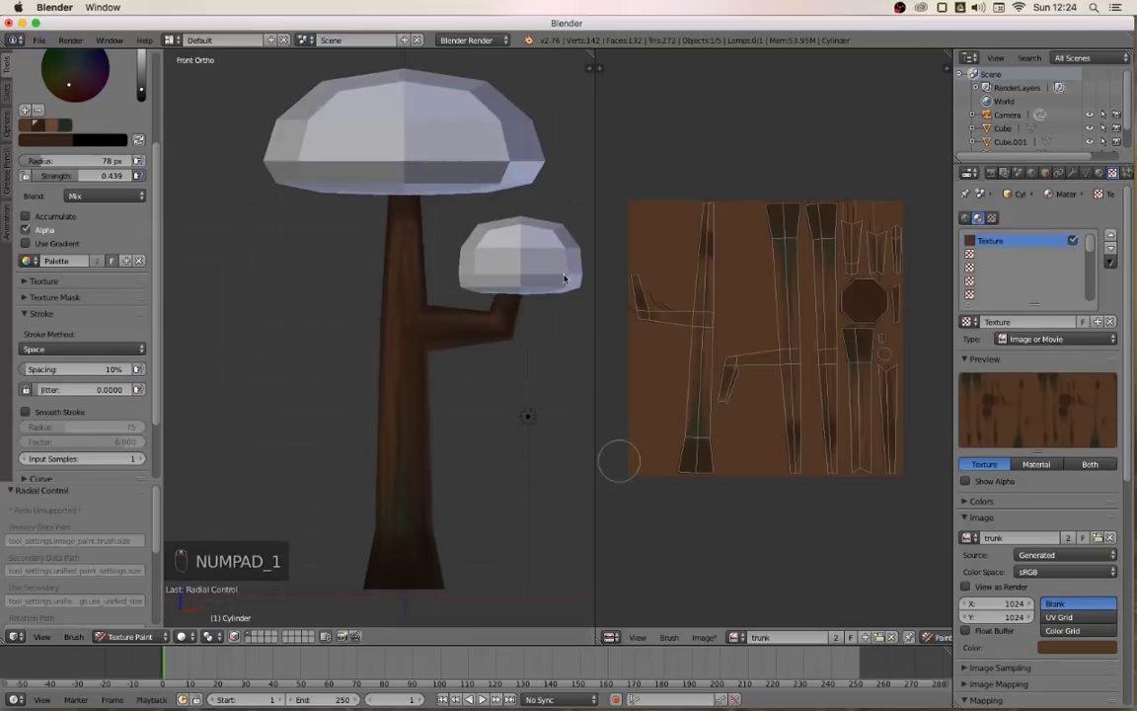
middle_click_drag(458, 270, 415, 274, "shift")
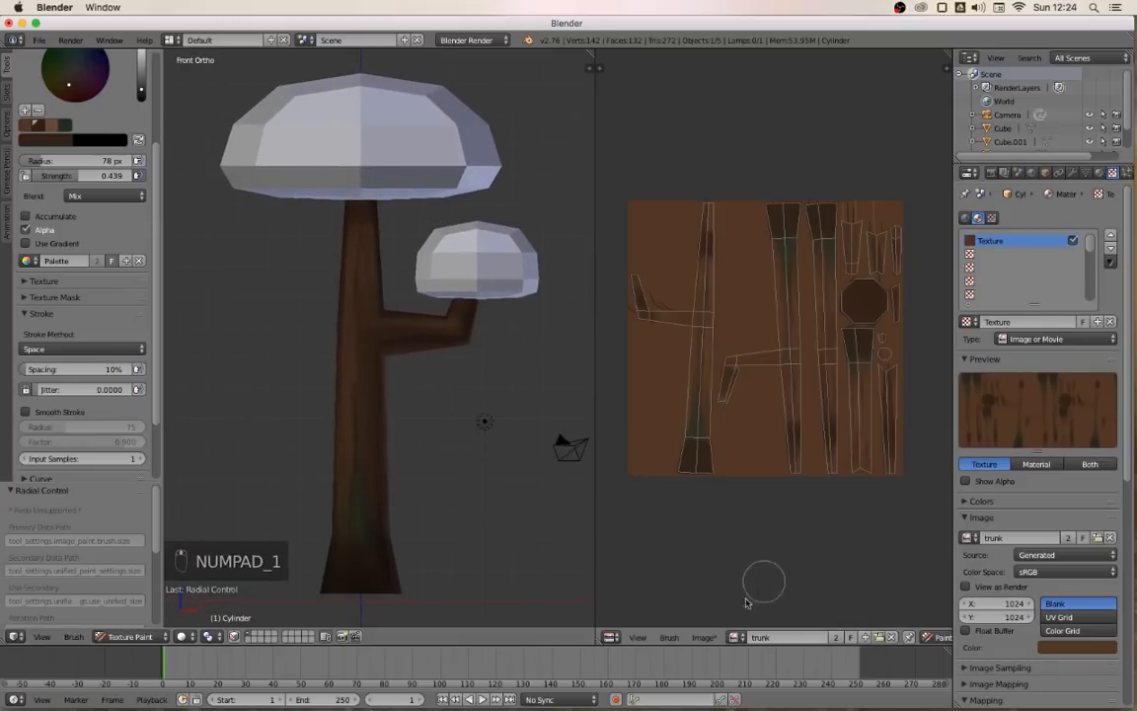
Save the painted trunk texture as trunk.png in the texture painting folder
left_click(704, 638)
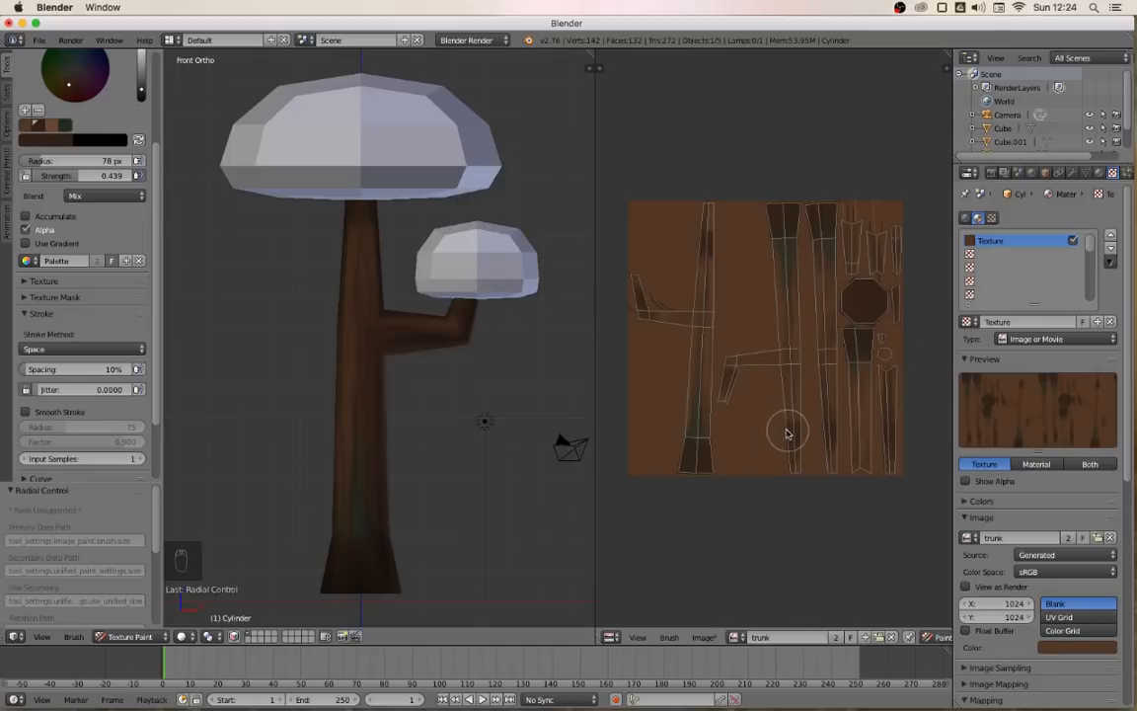
left_click(704, 637)
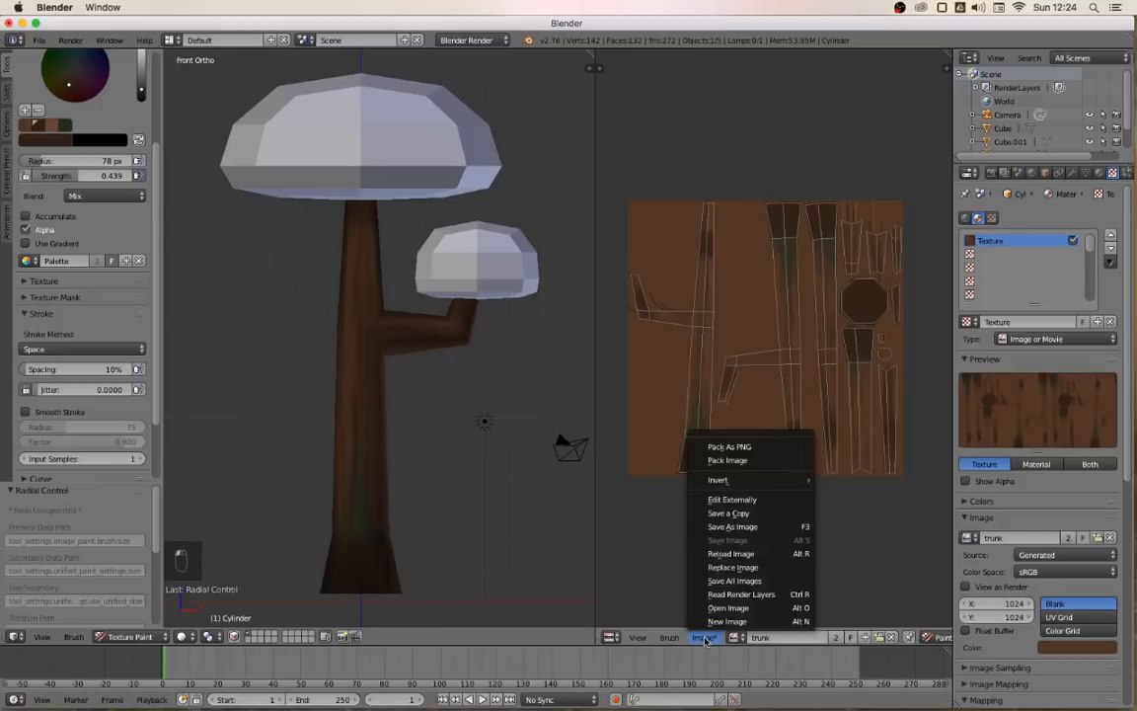
left_click(734, 528)
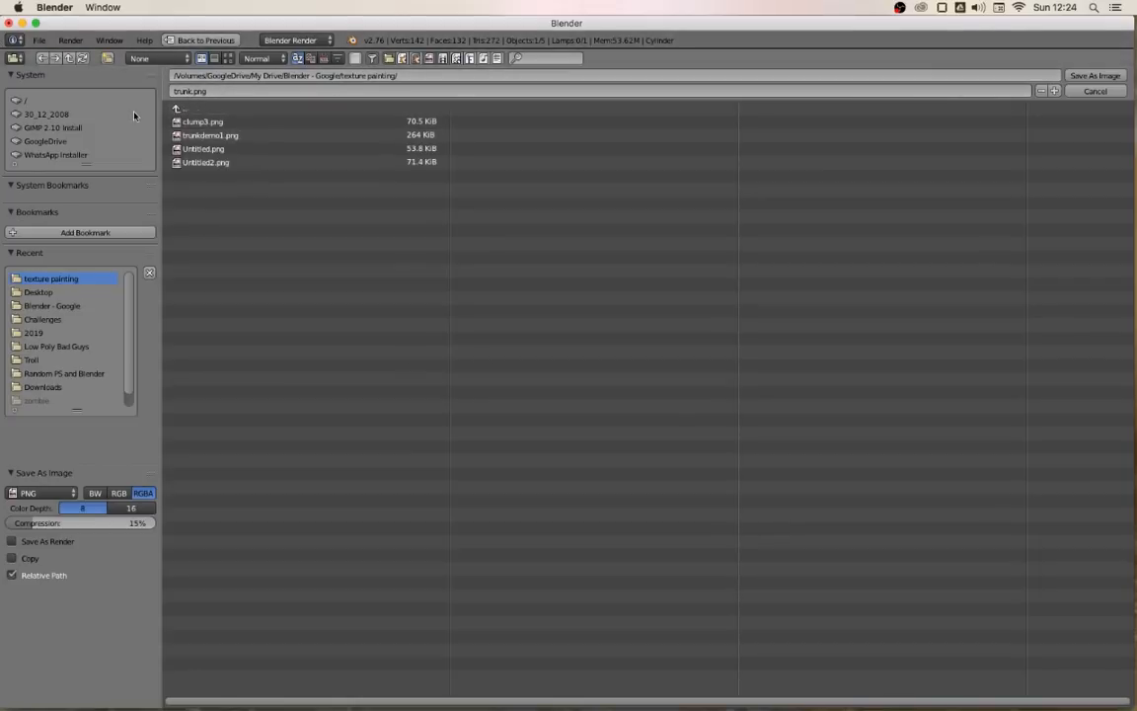
left_click(1091, 76)
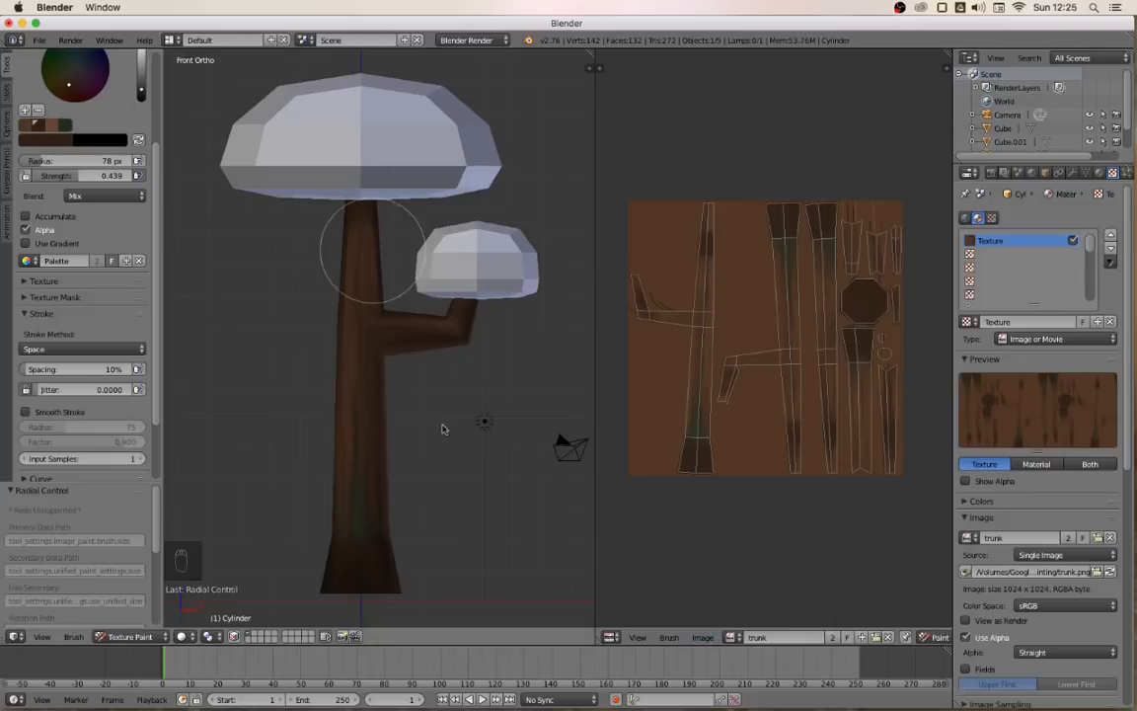
Return to Object Mode, select the small leaf clump on the branch and unlink the trunk image from the image editor
left_click(132, 636)
left_click(127, 619)
right_click(462, 285)
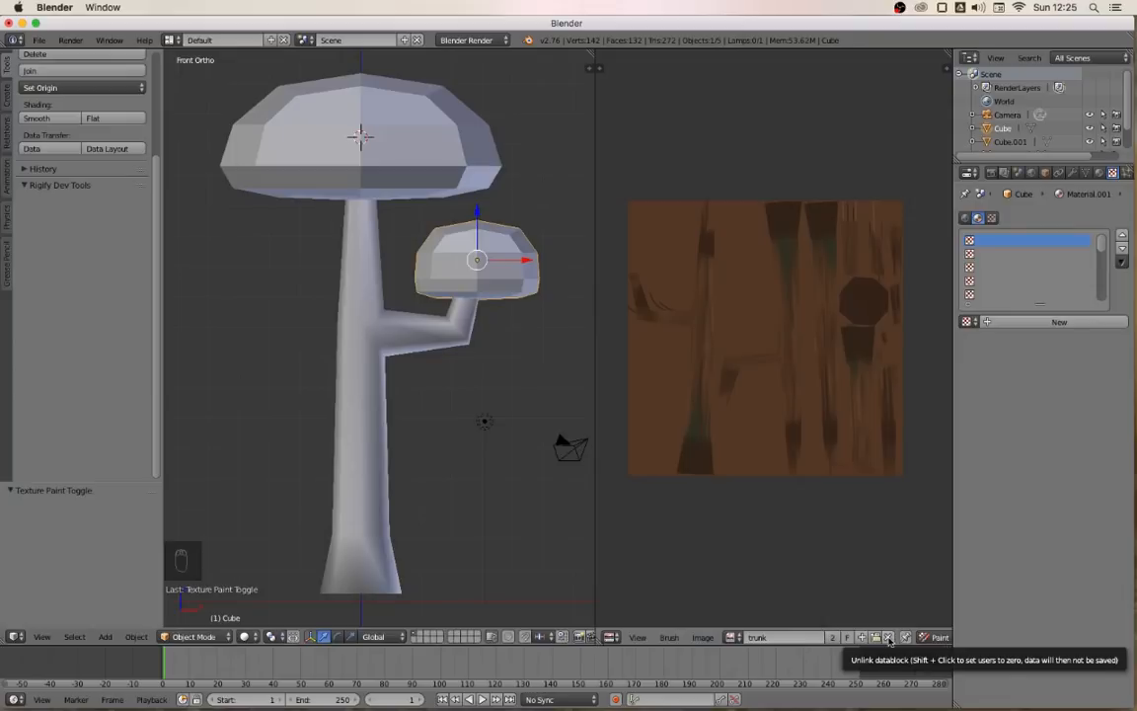
left_click(890, 638)
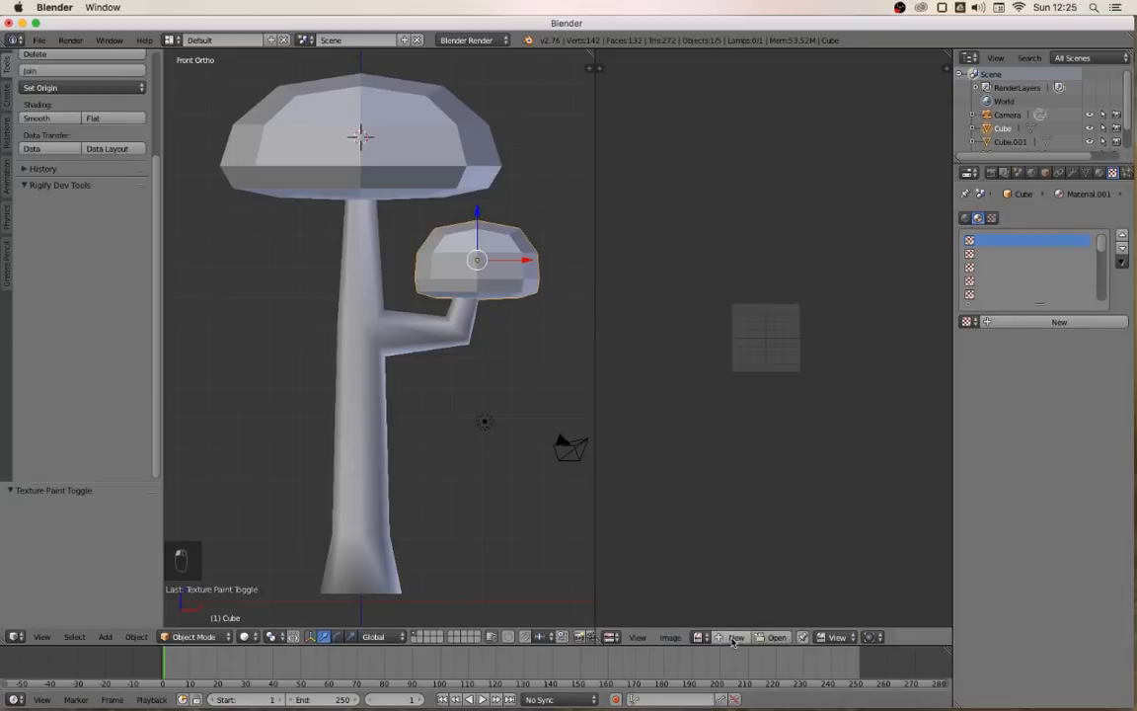
Create a blank 1024 × 1024 px image named clump1 with a dark green base color
left_click(775, 636)
left_click(776, 586)
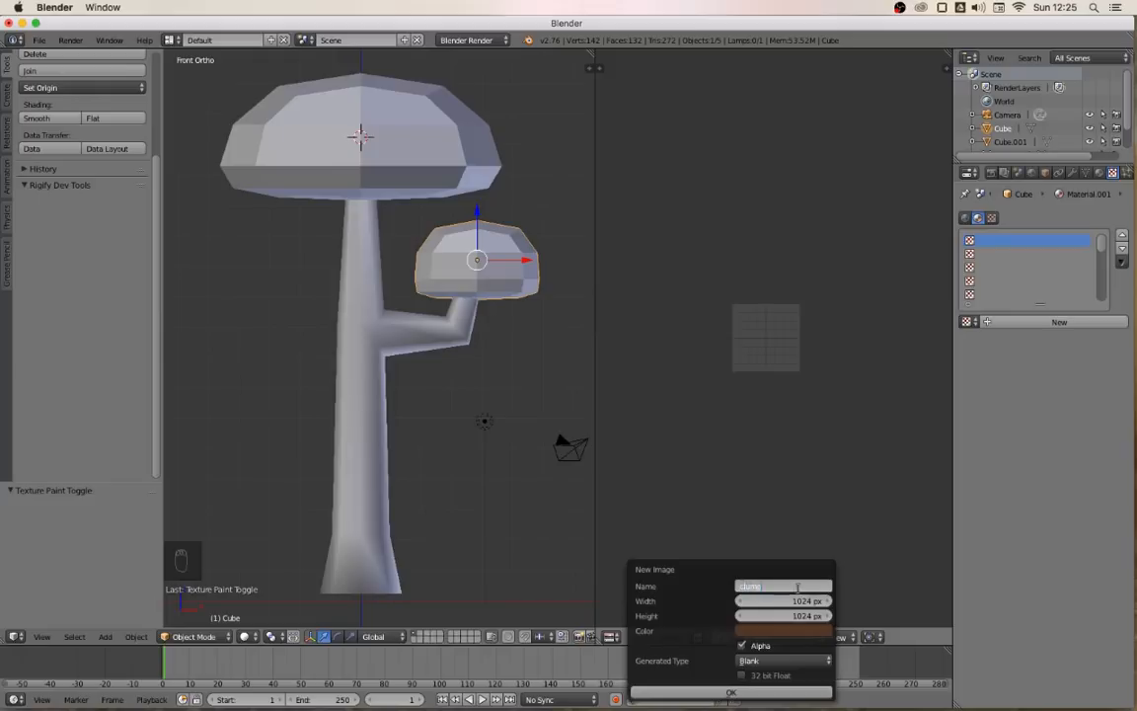
left_click(785, 633)
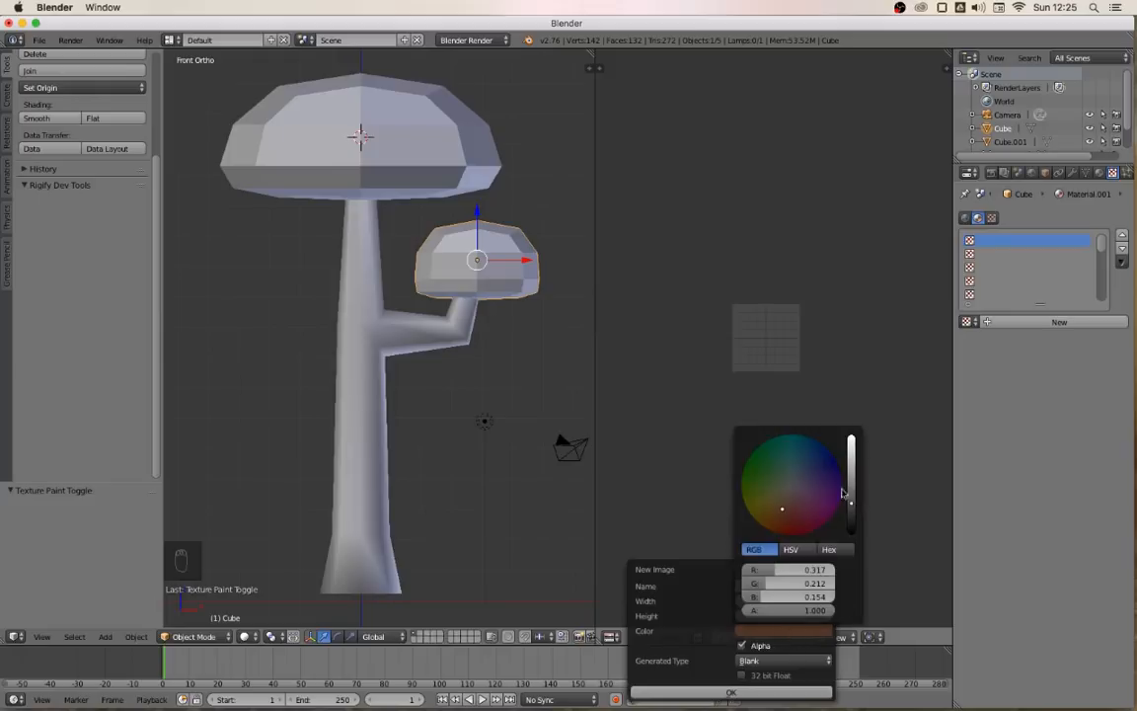
left_click_drag(773, 501, 775, 482)
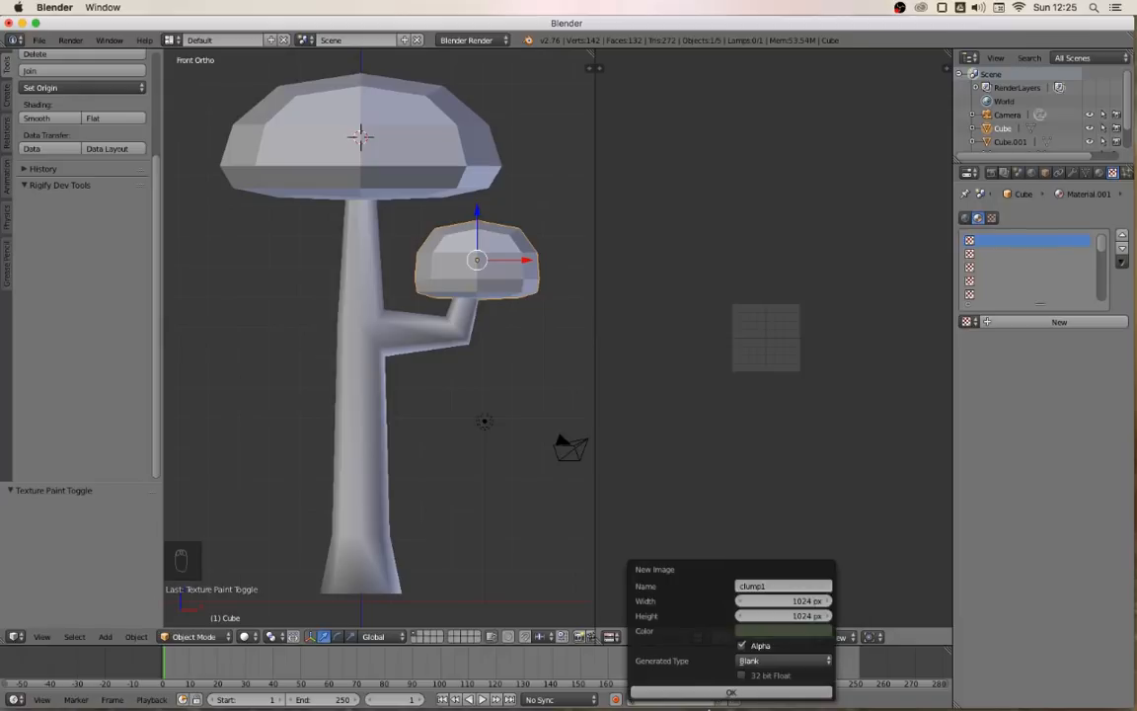
left_click(731, 692)
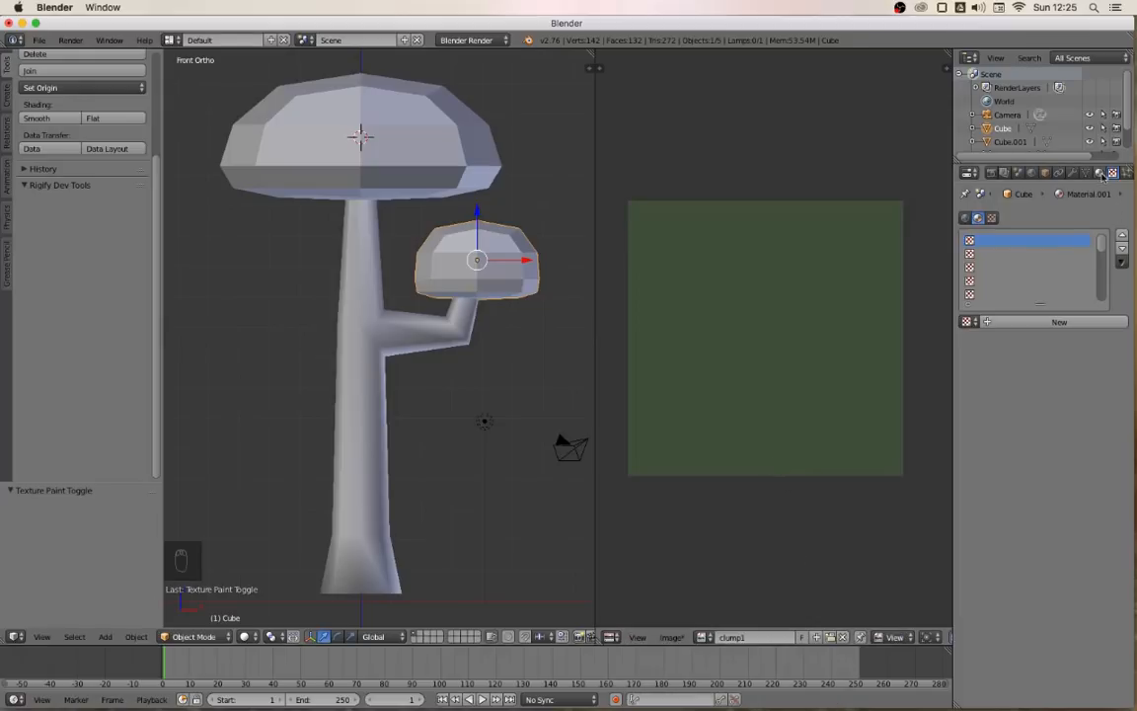
Add a new image texture to the small clump's material and assign the clump1 image to it
left_click(1100, 174)
left_click(1112, 173)
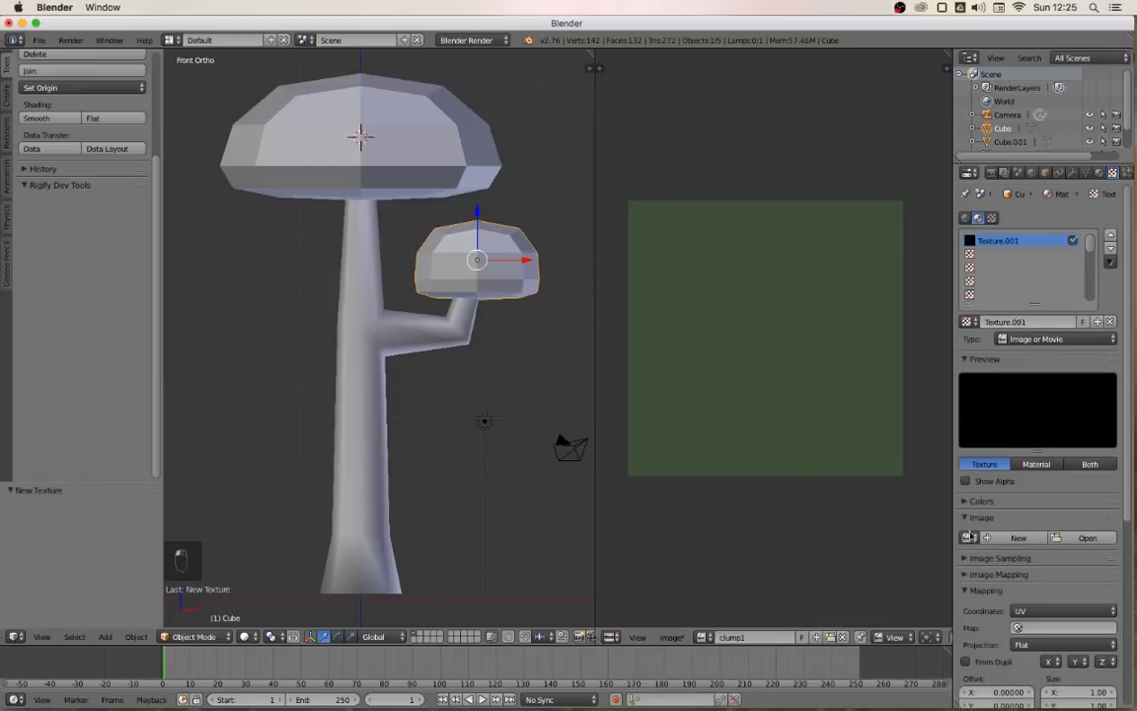
left_click(971, 536)
left_click(856, 401)
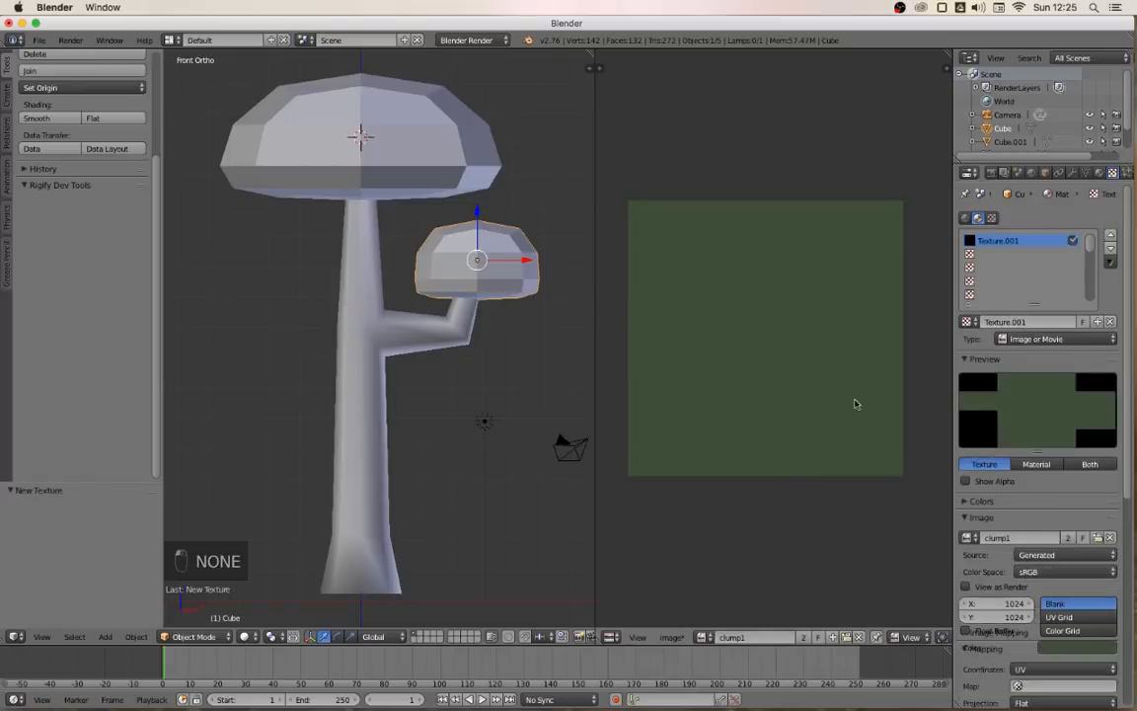
Unwrap all faces of the small clump with Smart UV Project, using an angle limit of 66 and island margin of 0.12
key("1")
key("1")
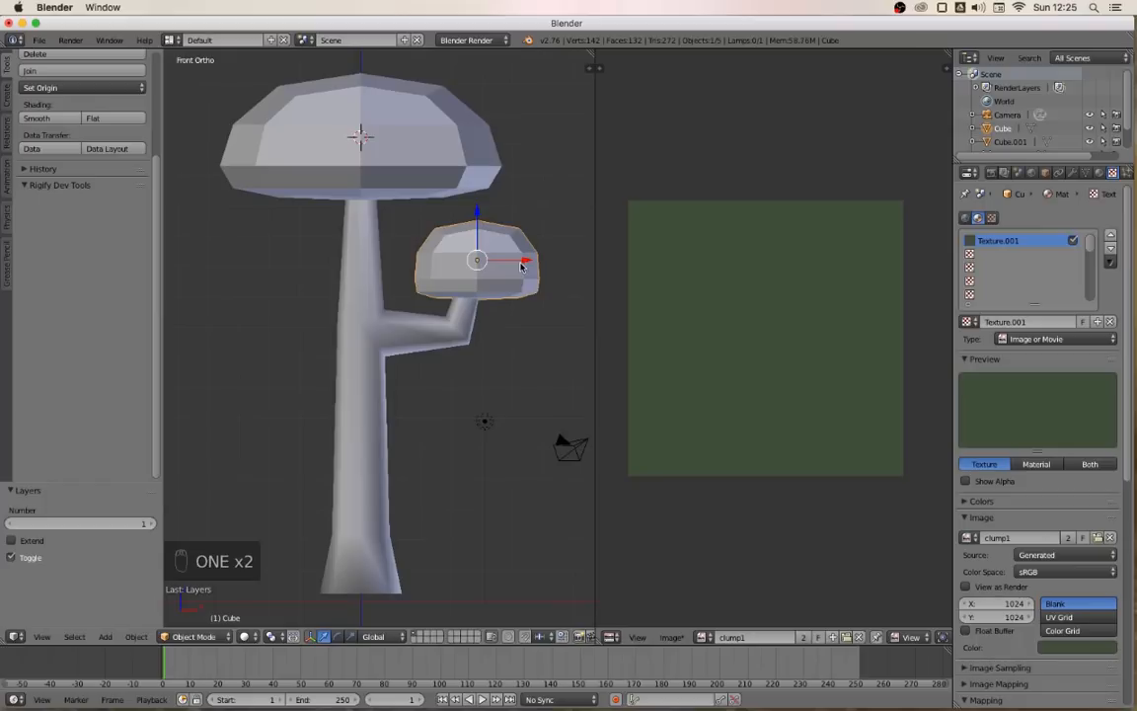
key("Tab")
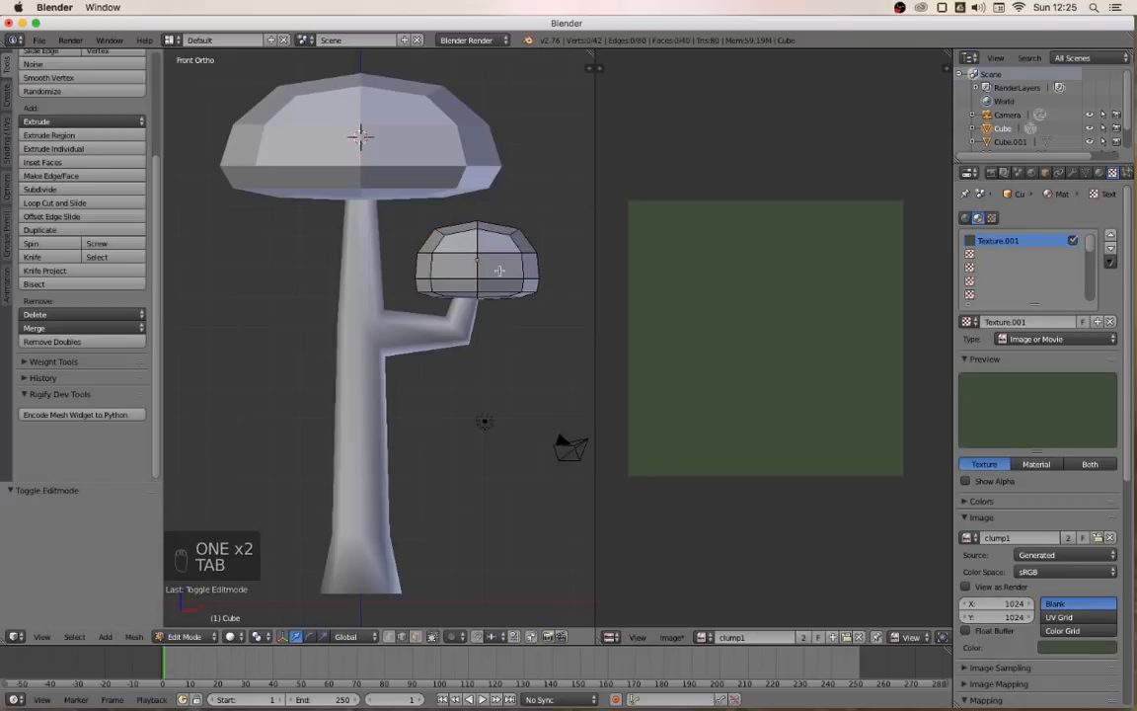
key("a")
key("a")
key("u")
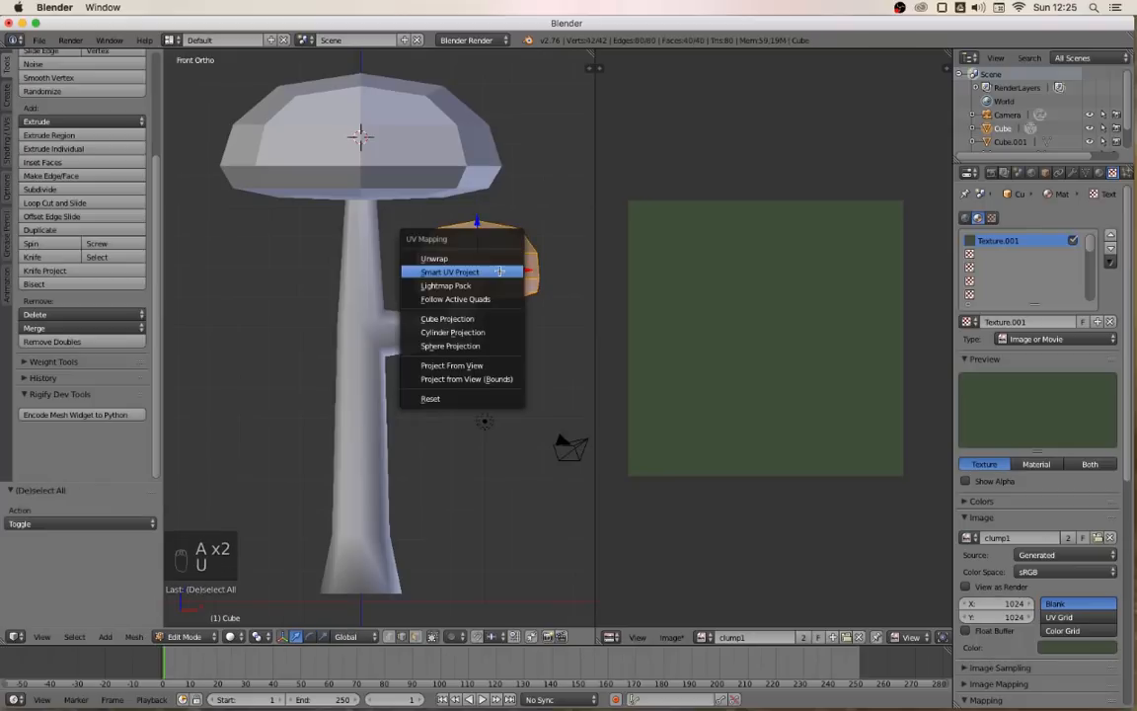
left_click(484, 273)
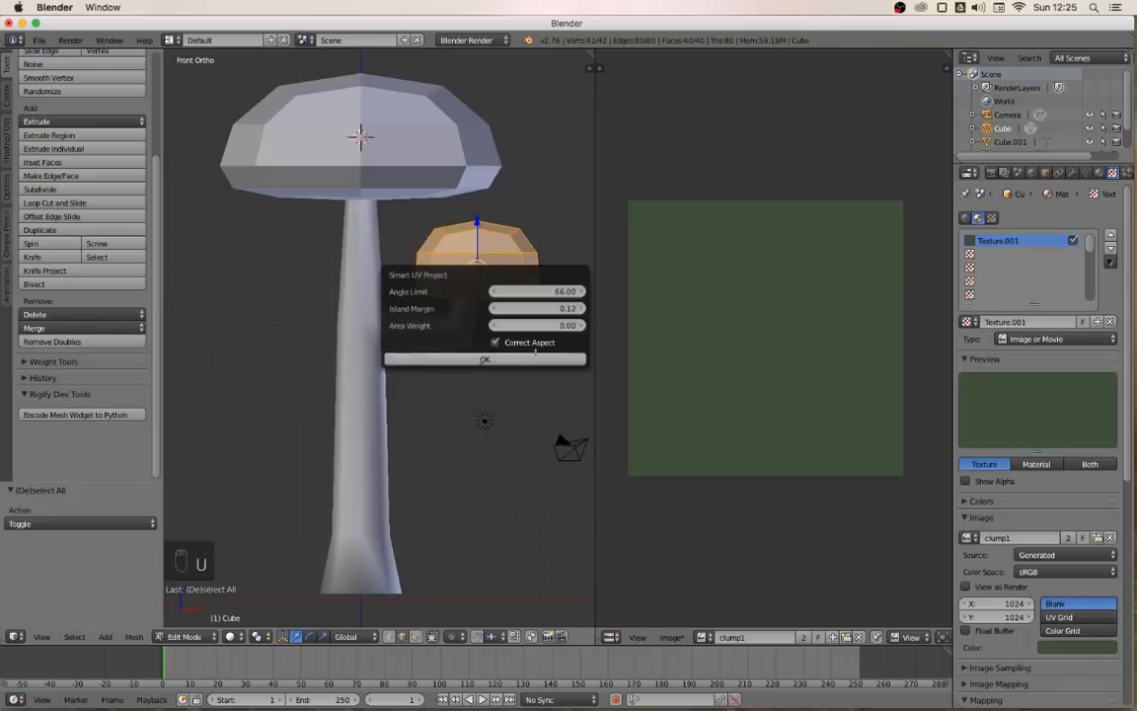
left_click(478, 358)
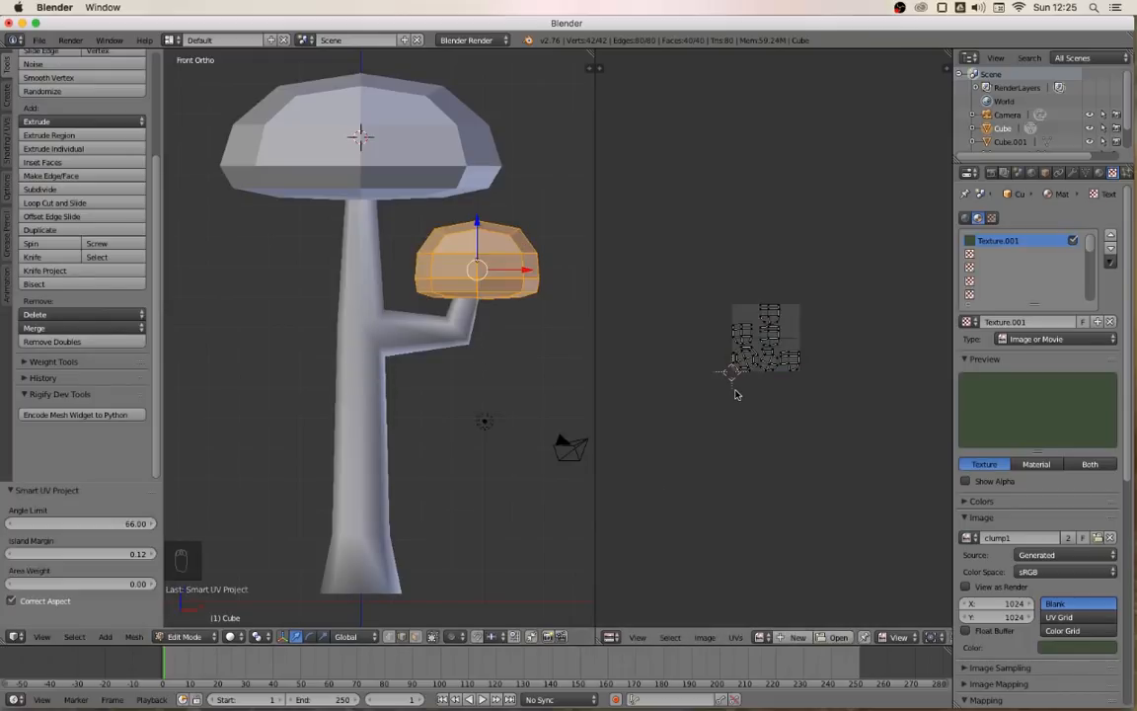
Assign the clump1 image to the small clump's unwrapped faces and switch the clump to Texture Paint mode
left_click(761, 637)
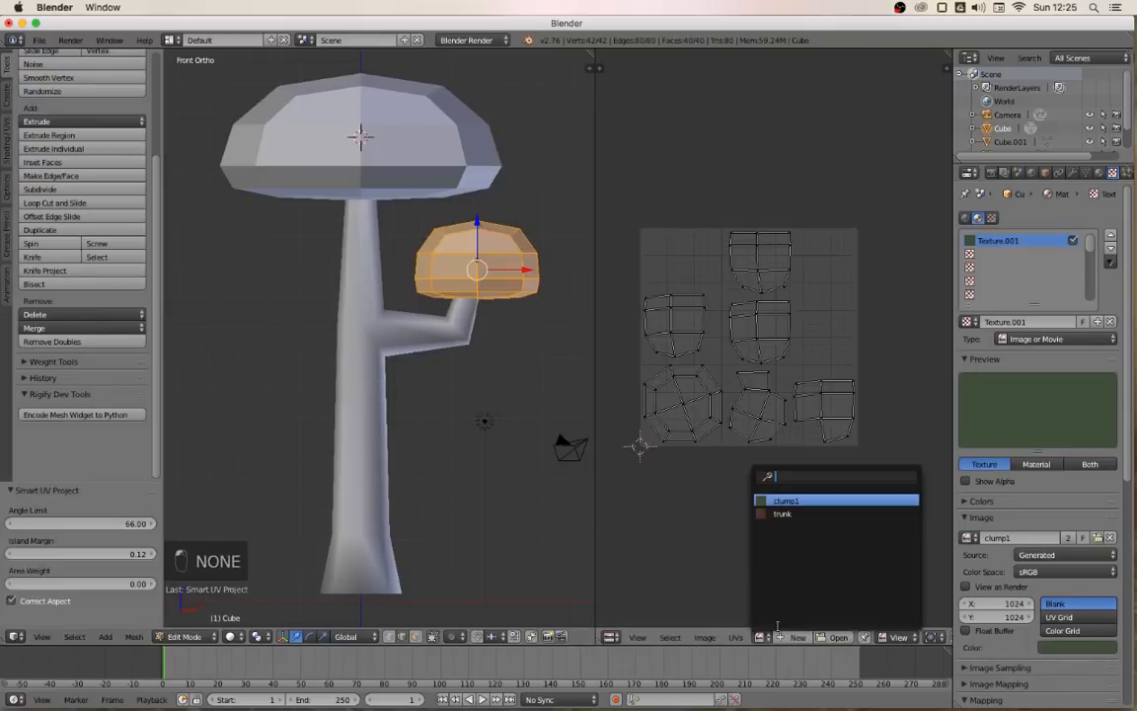
left_click(792, 500)
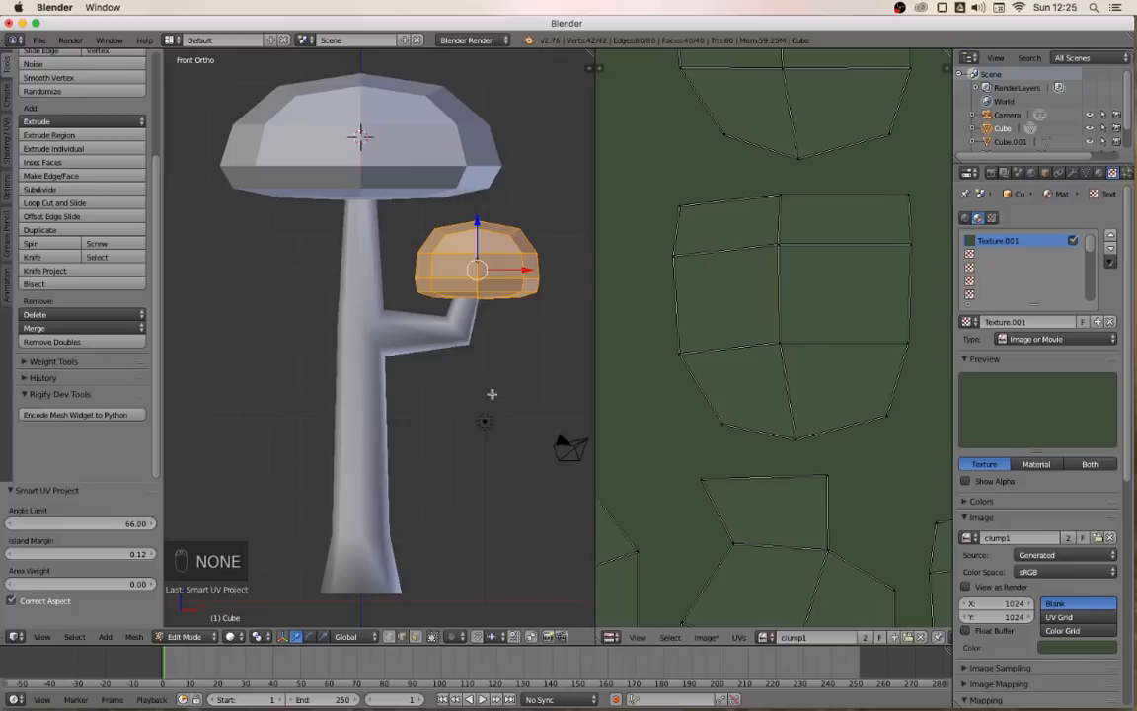
scroll(786, 414, "down", 4)
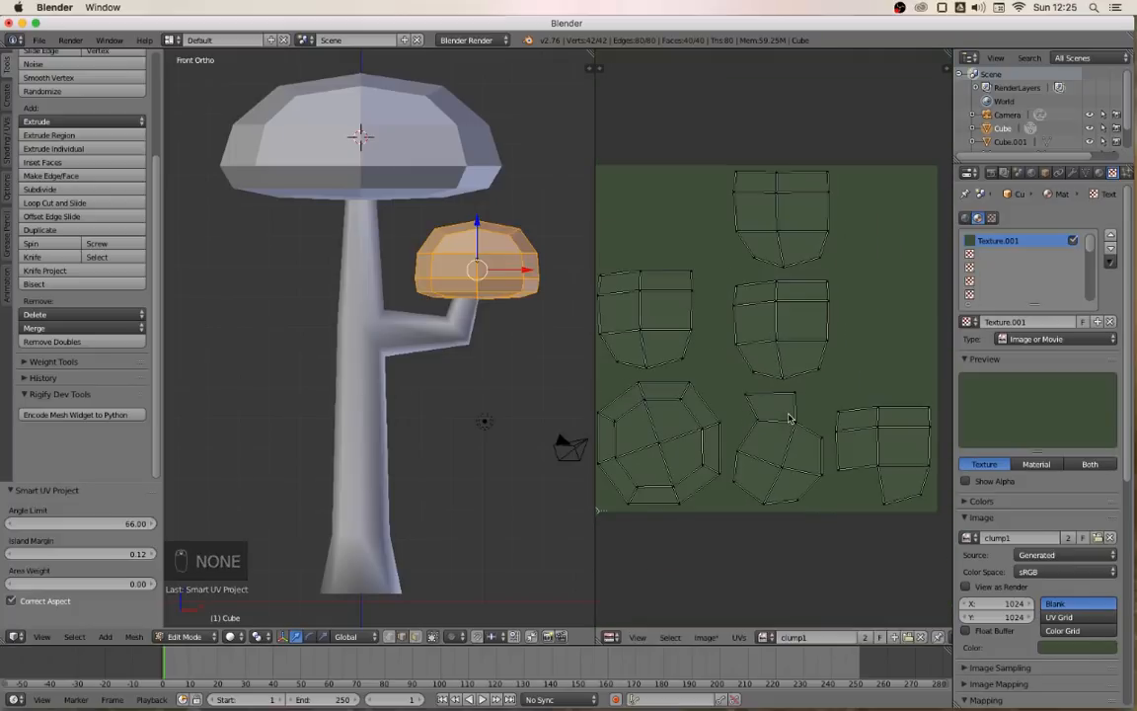
left_click(185, 637)
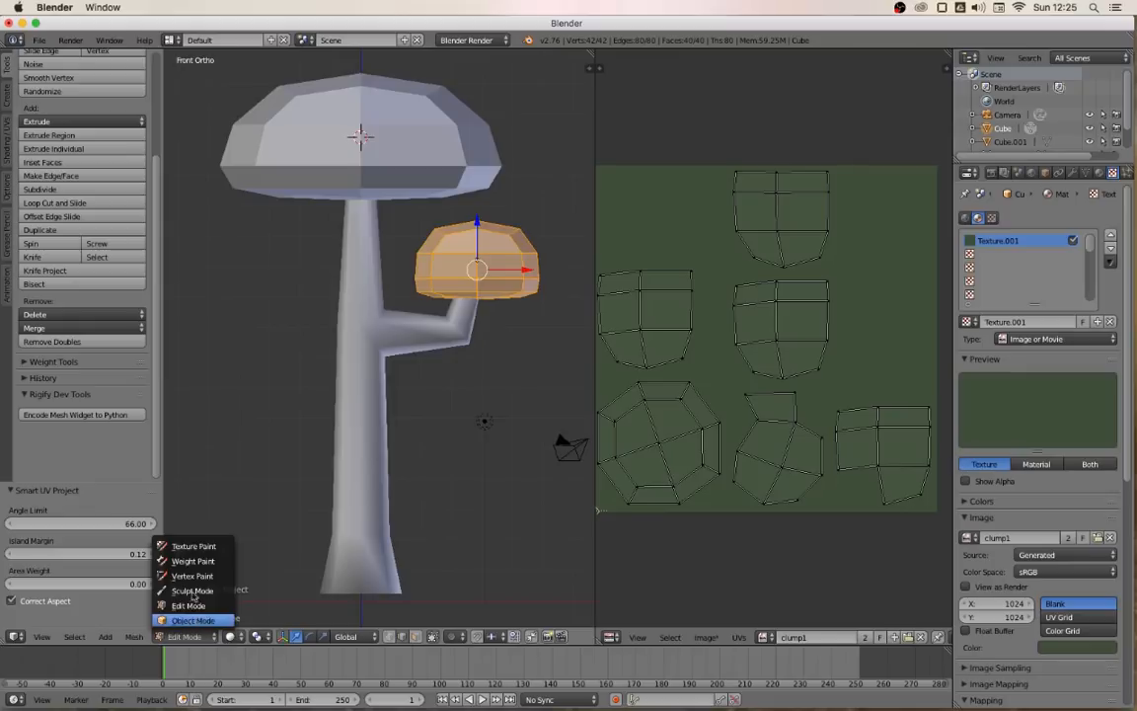
left_click(191, 549)
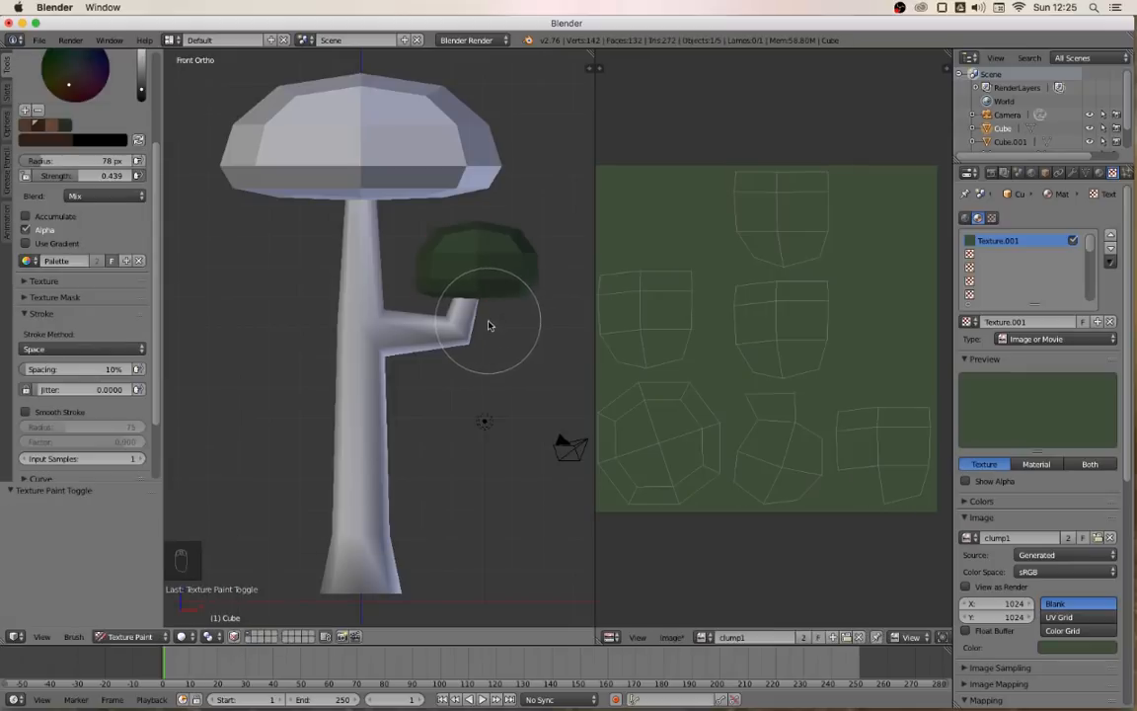
left_click(1101, 174)
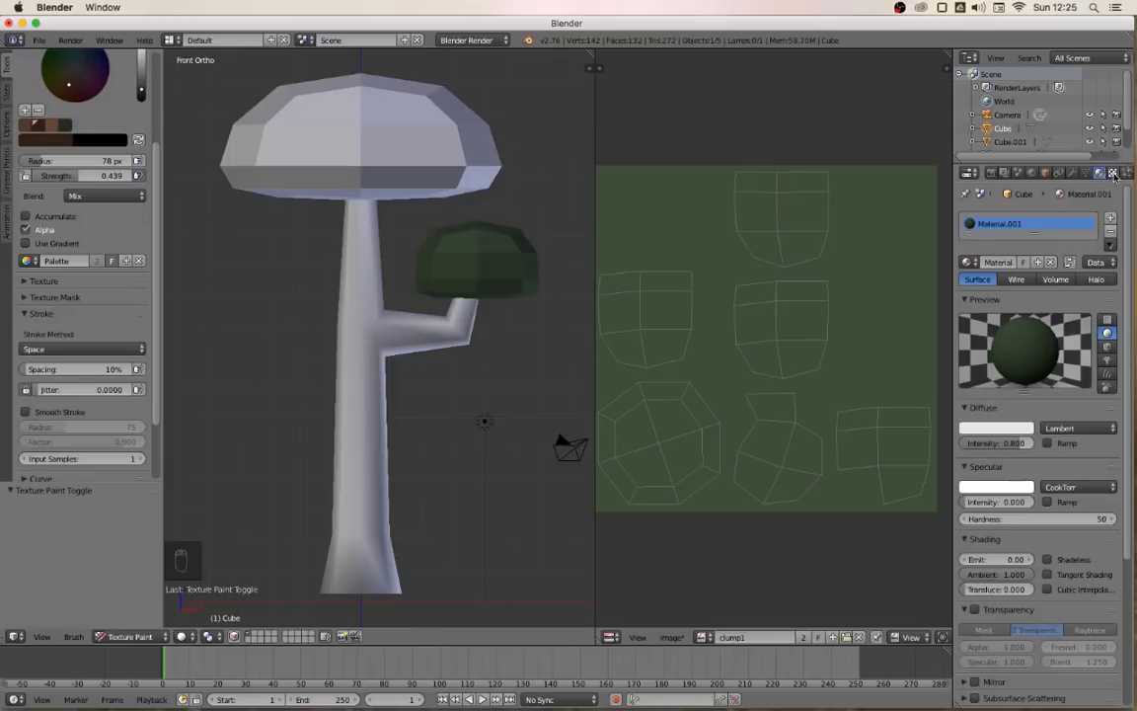
left_click(1112, 174)
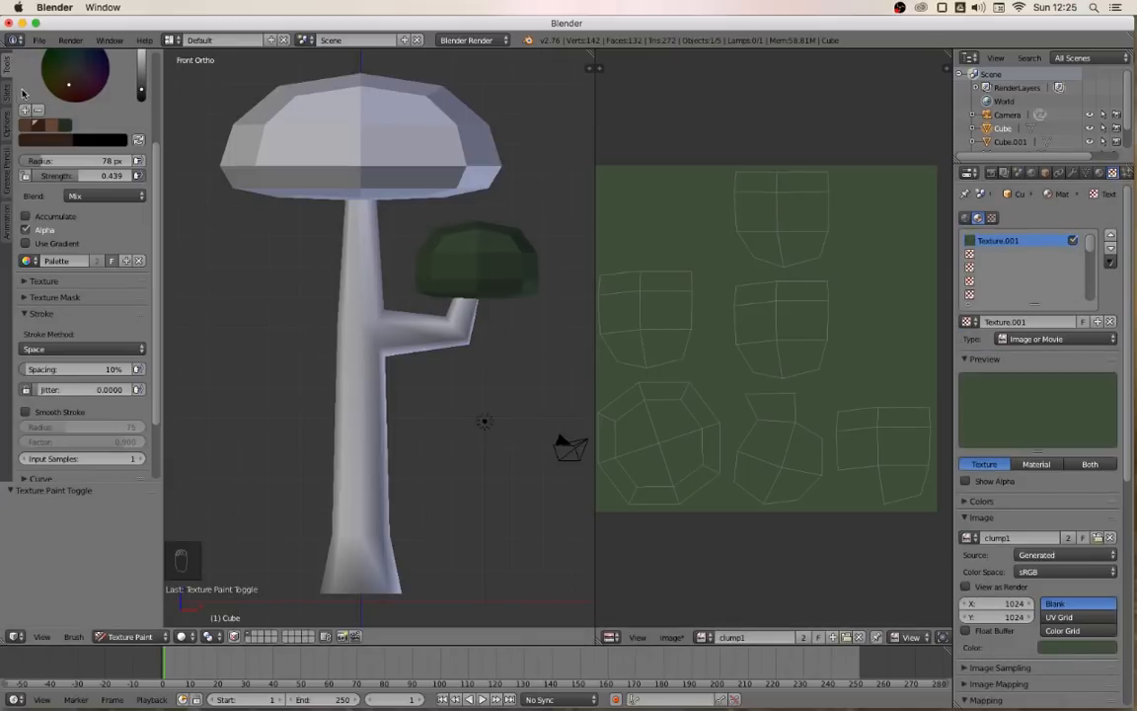
Shade the small clump smooth in Object Mode, then return it to Texture Paint mode
left_click(148, 638)
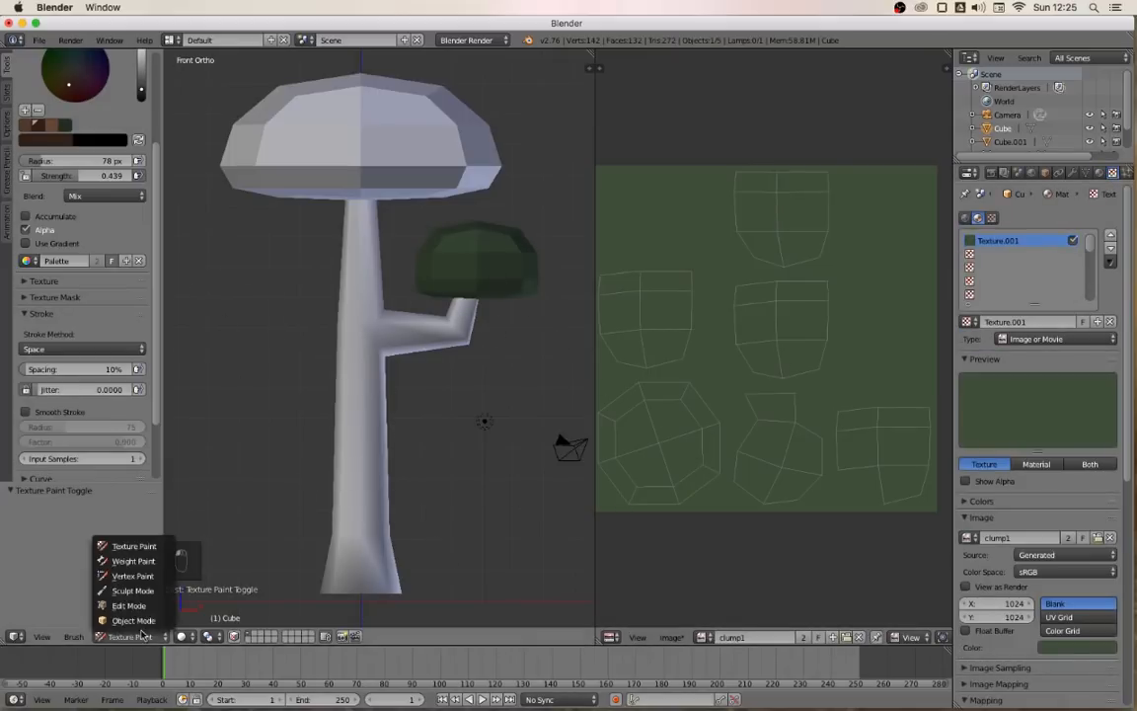
left_click(127, 568)
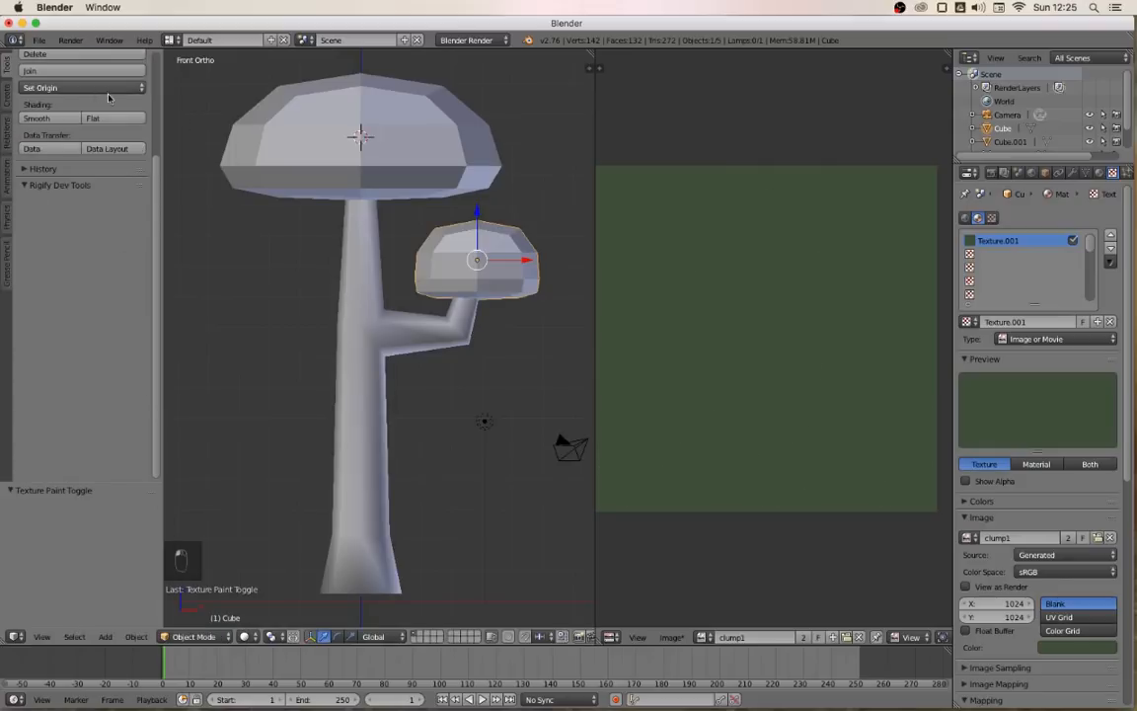
left_click(37, 117)
left_click(200, 639)
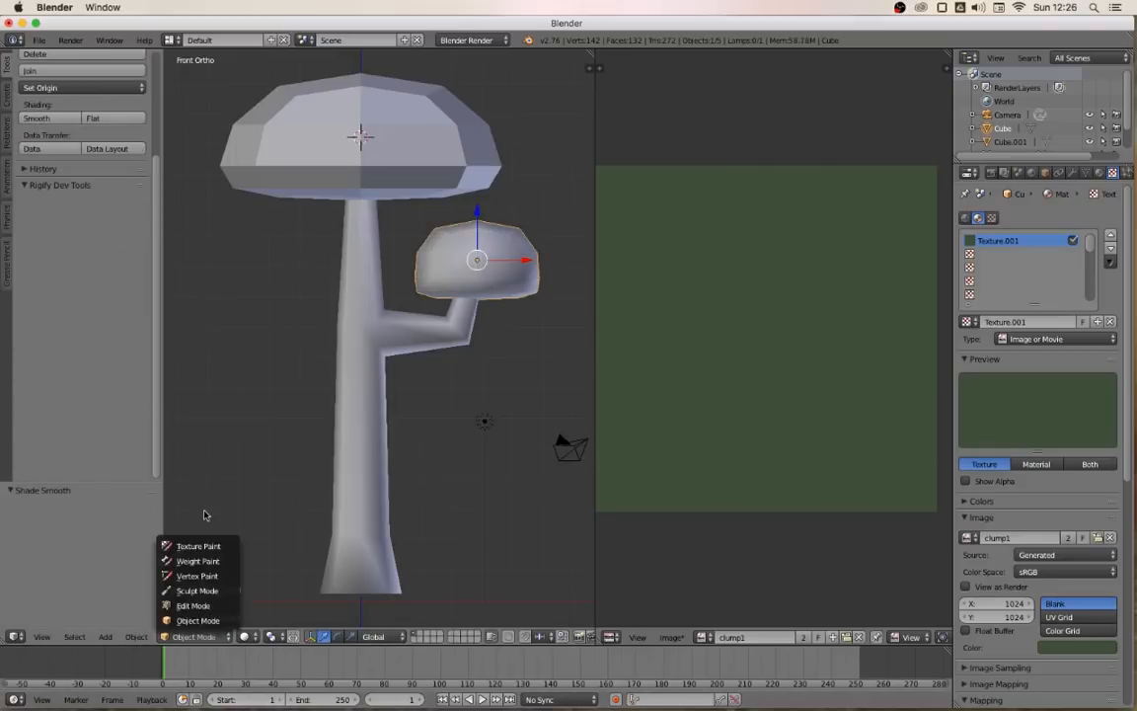
left_click(178, 491)
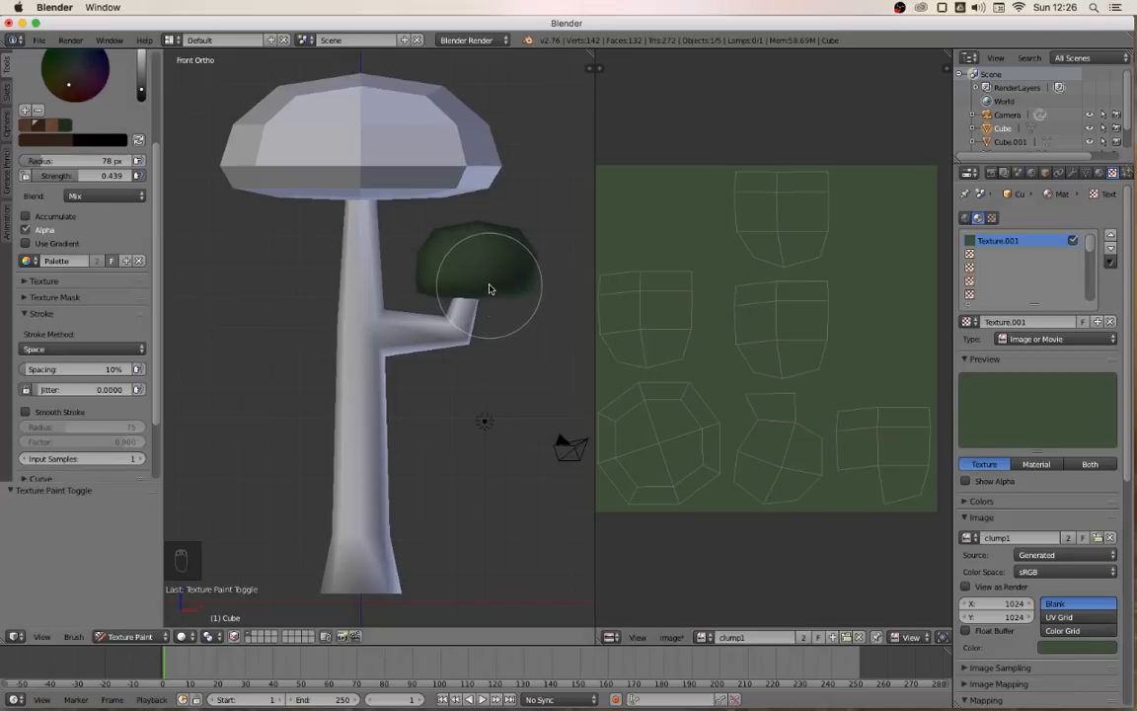
Isolate the small clump in top view, brighten the dark green palette color slightly and add the new shade to the palette
key("KP_Divide")
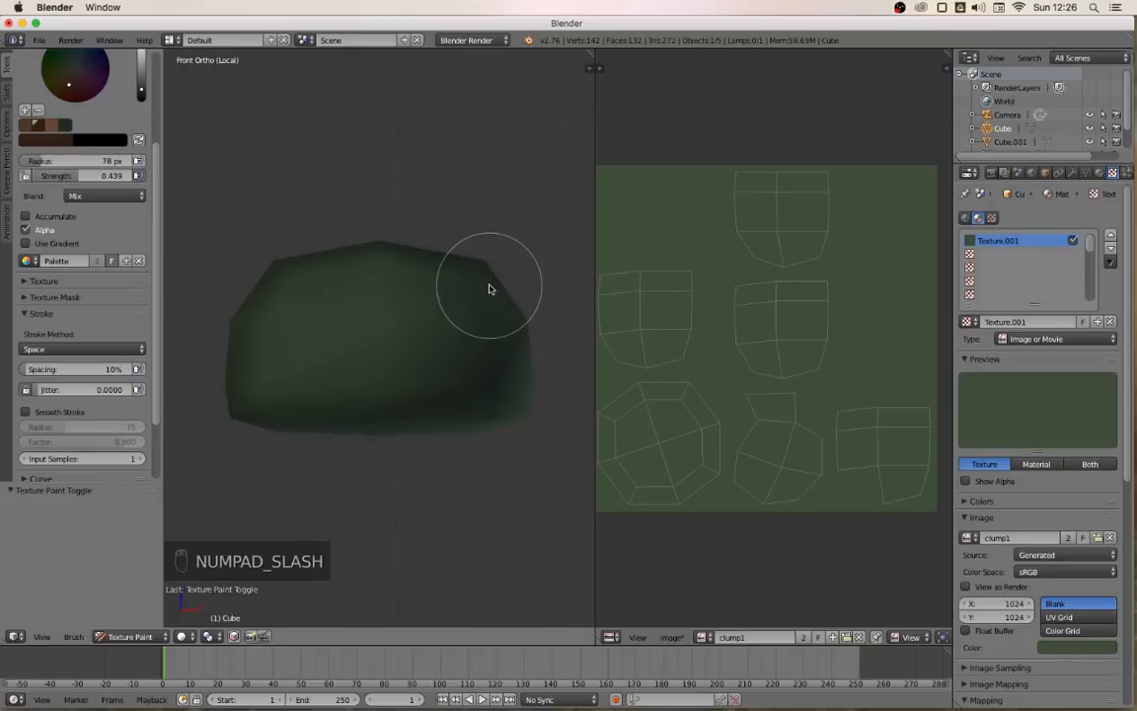
key("KP_7")
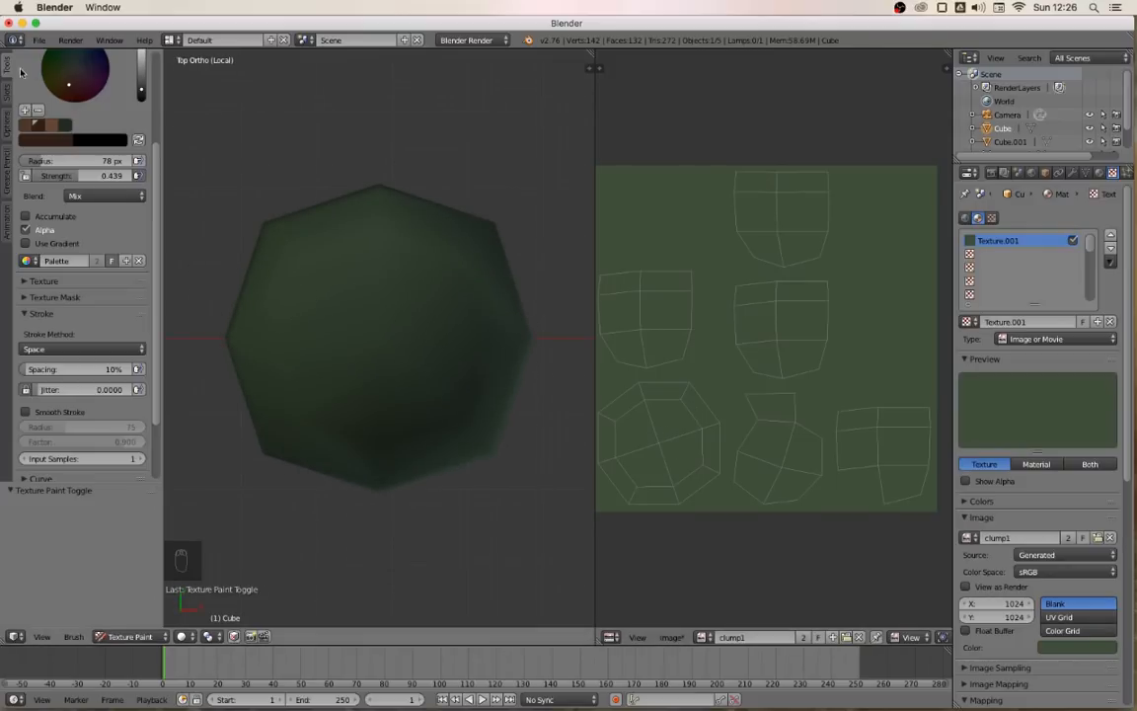
scroll(82, 148, "up", 5)
left_click(74, 107)
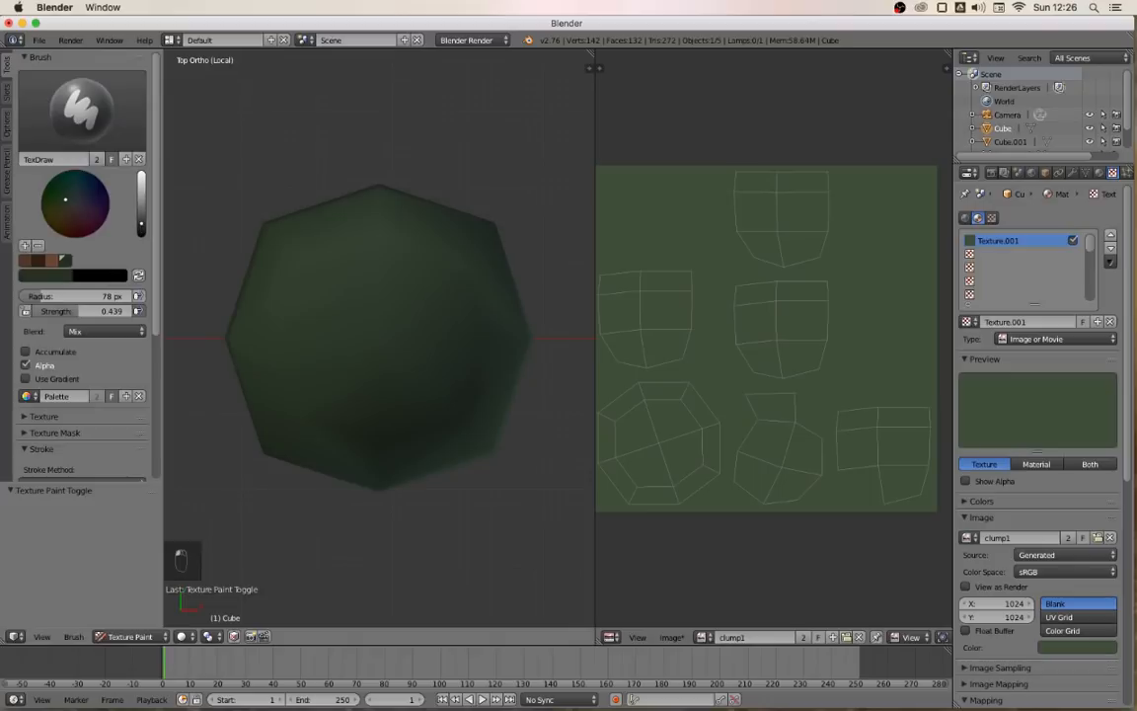
left_click_drag(141, 225, 141, 215)
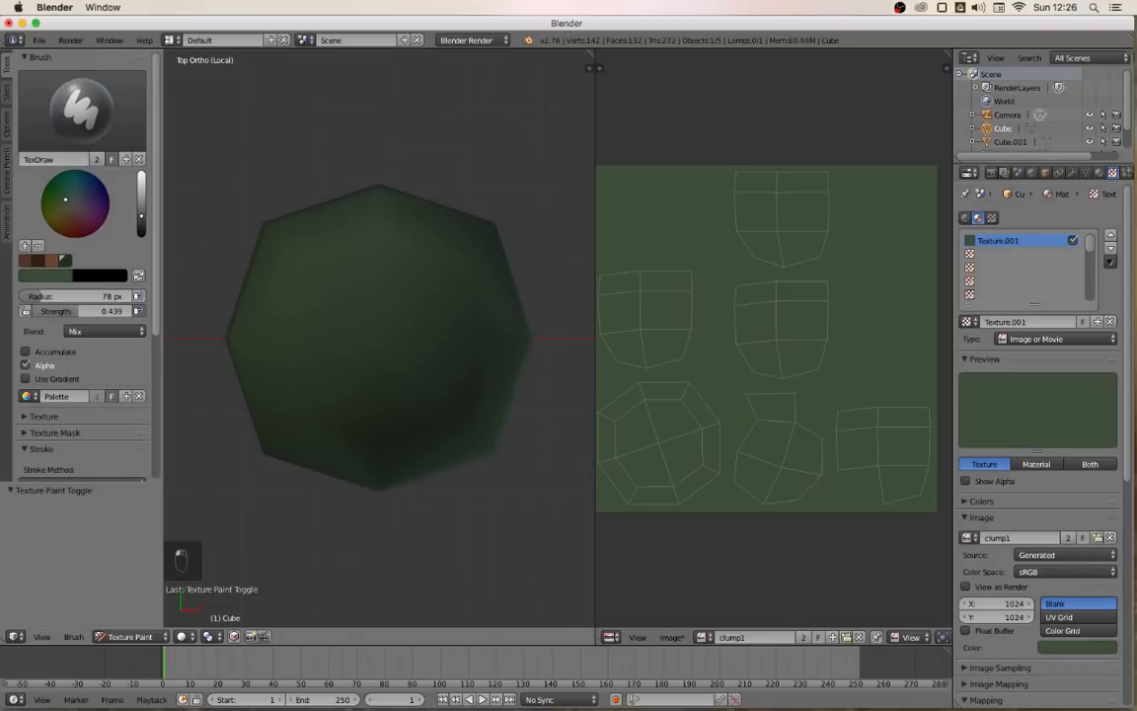
left_click(25, 247)
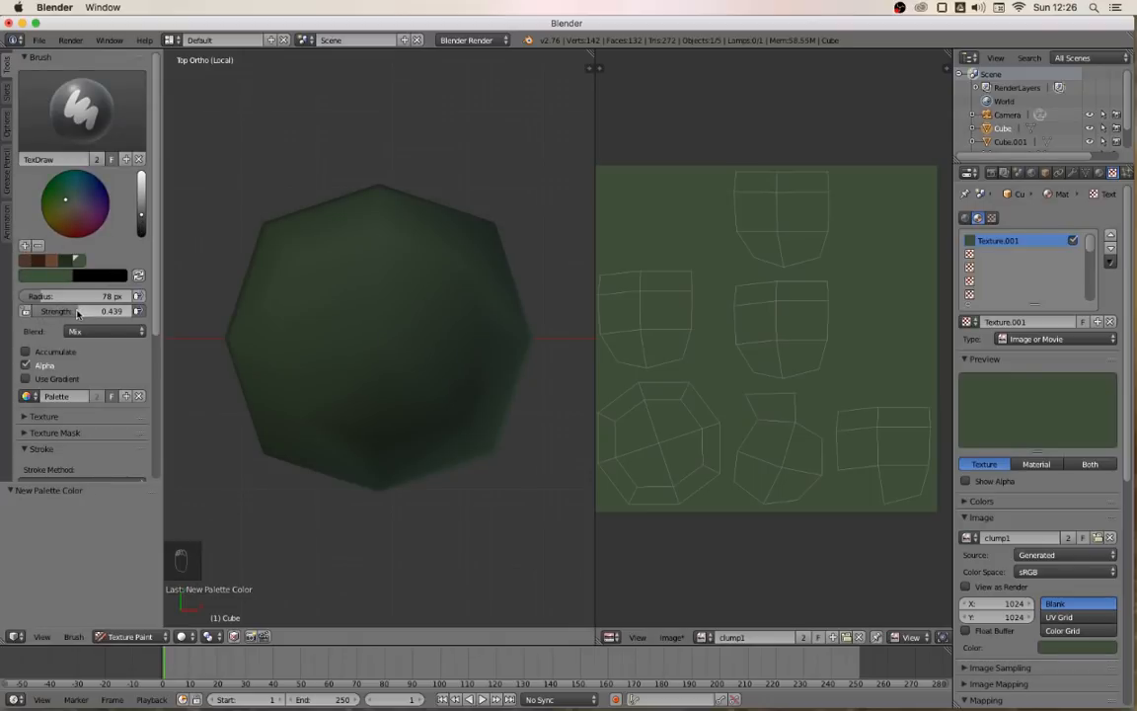
Set the brush strength to 0.122 and radius to 157 px, and paint the center of the clump's top
left_click_drag(77, 312, 51, 312)
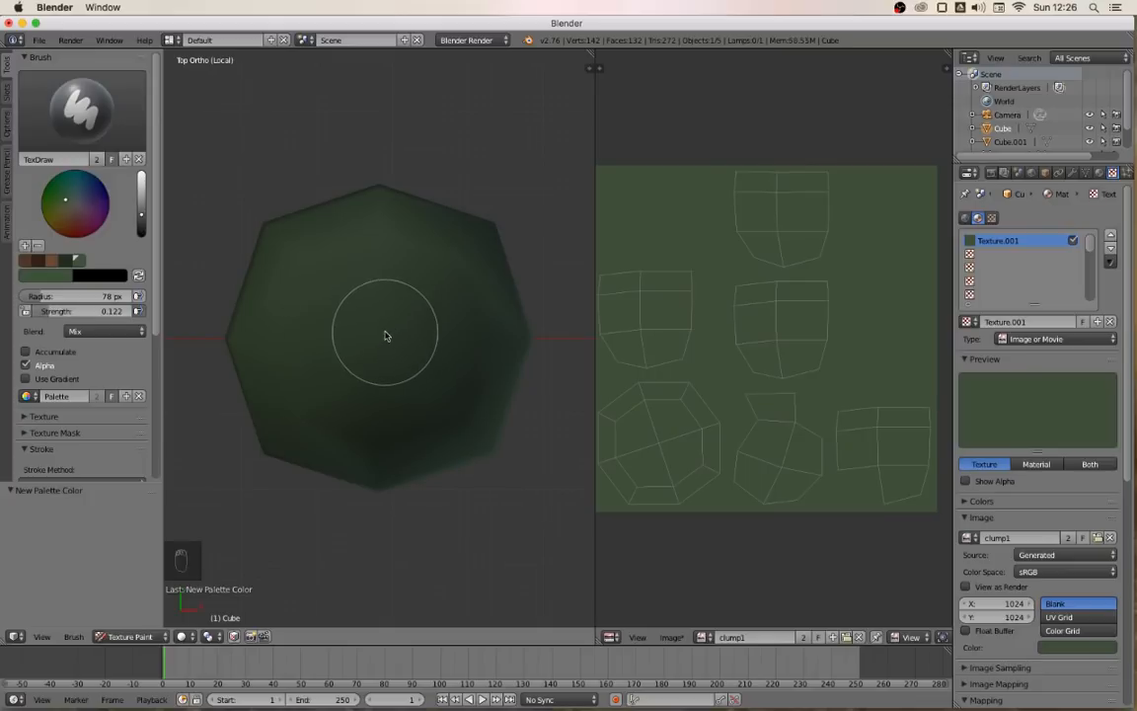
key("f")
left_click(392, 413)
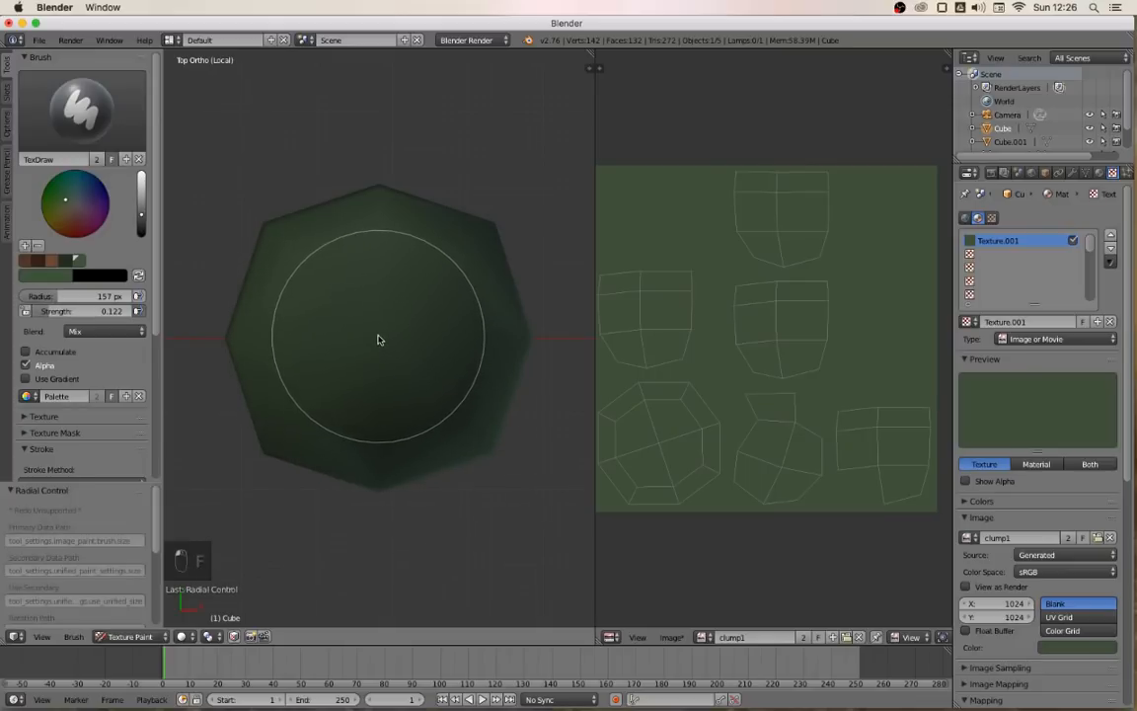
mouse_move(362, 324)
left_mouse_down()
mouse_move(378, 335)
mouse_move(421, 292)
mouse_move(383, 322)
mouse_move(385, 348)
left_mouse_up()
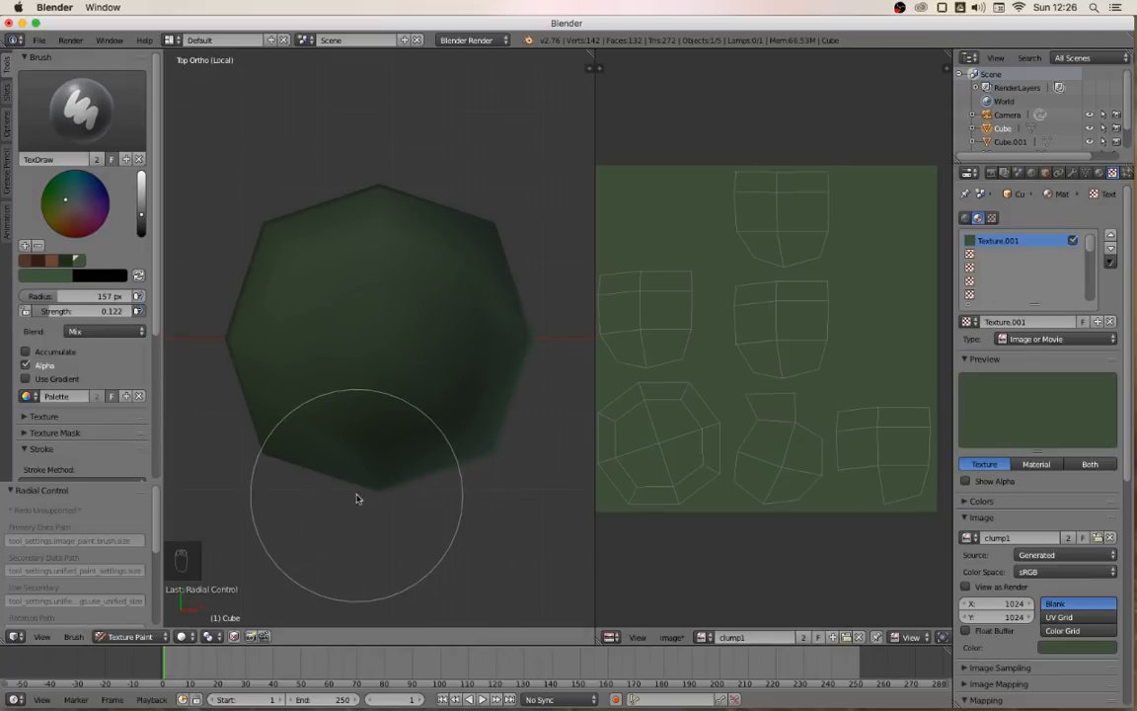
Strengthen the lighter green on the clump's top in top view, painting at brush strength 0.619 and again at 0.957
key("KP_Divide")
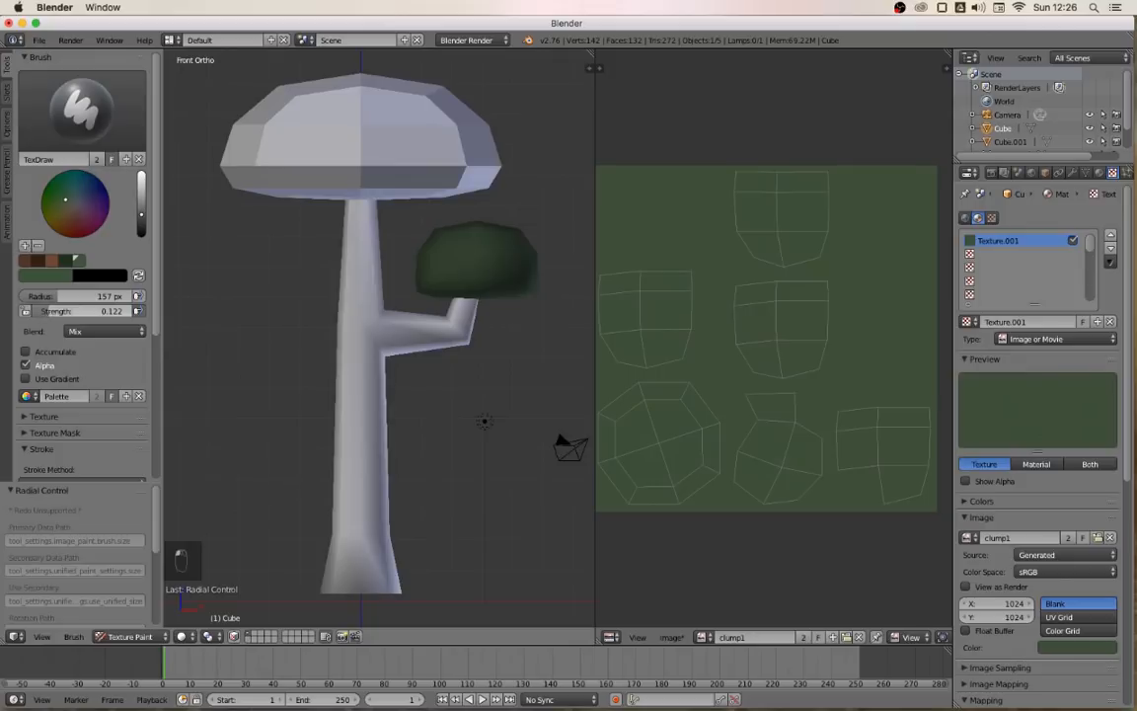
left_click_drag(89, 311, 143, 311)
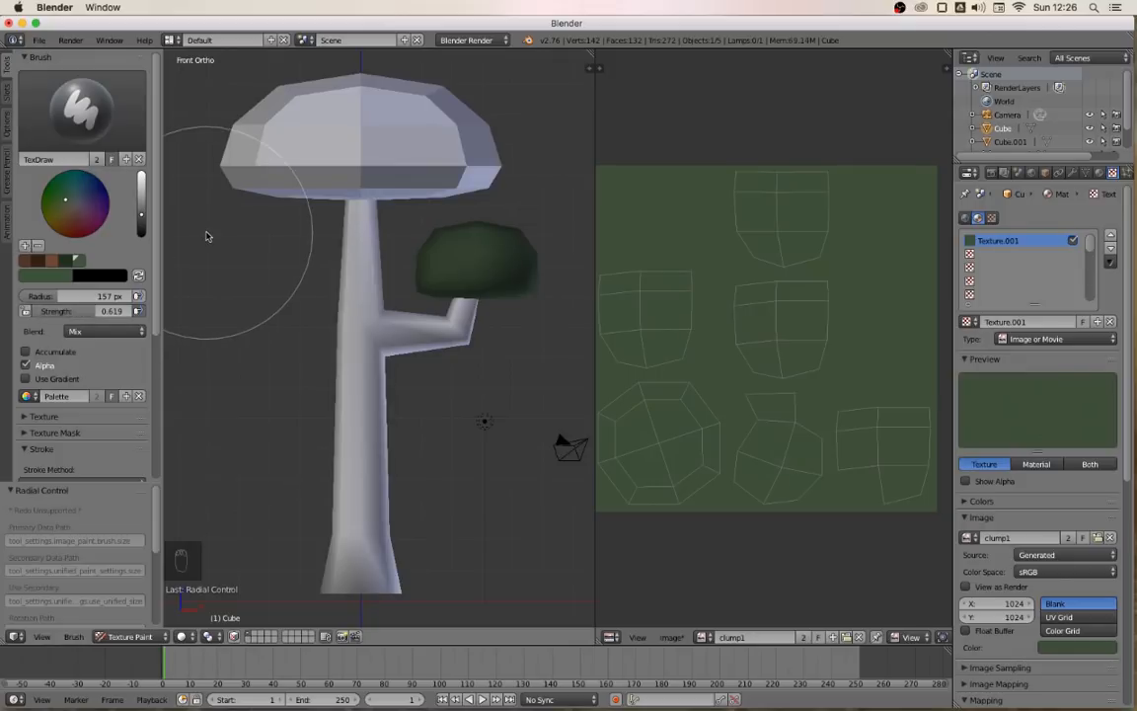
key("KP_Divide")
key("KP_7")
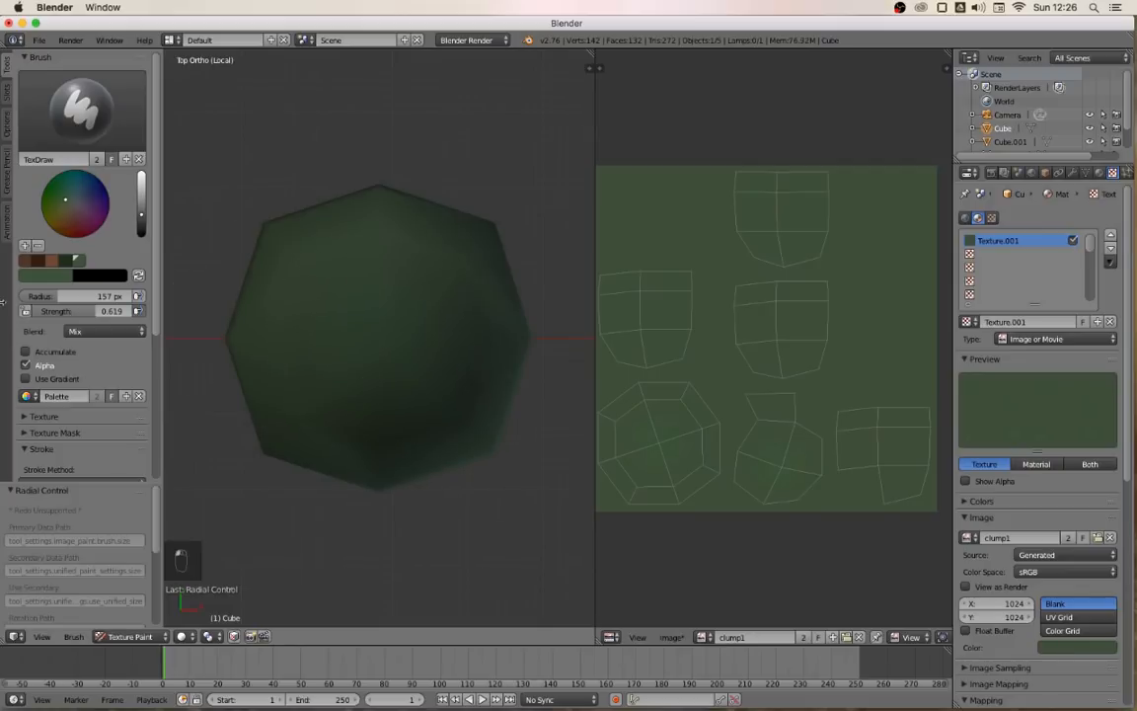
left_click(96, 311)
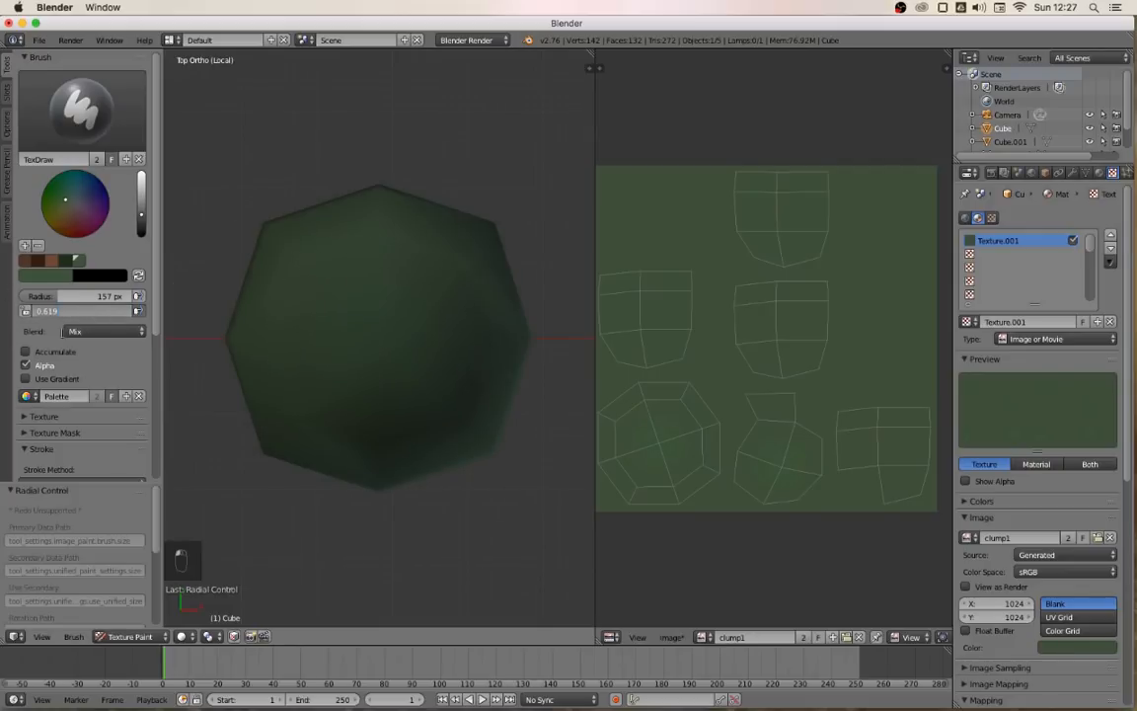
left_click(57, 331)
left_click_drag(93, 311, 127, 311)
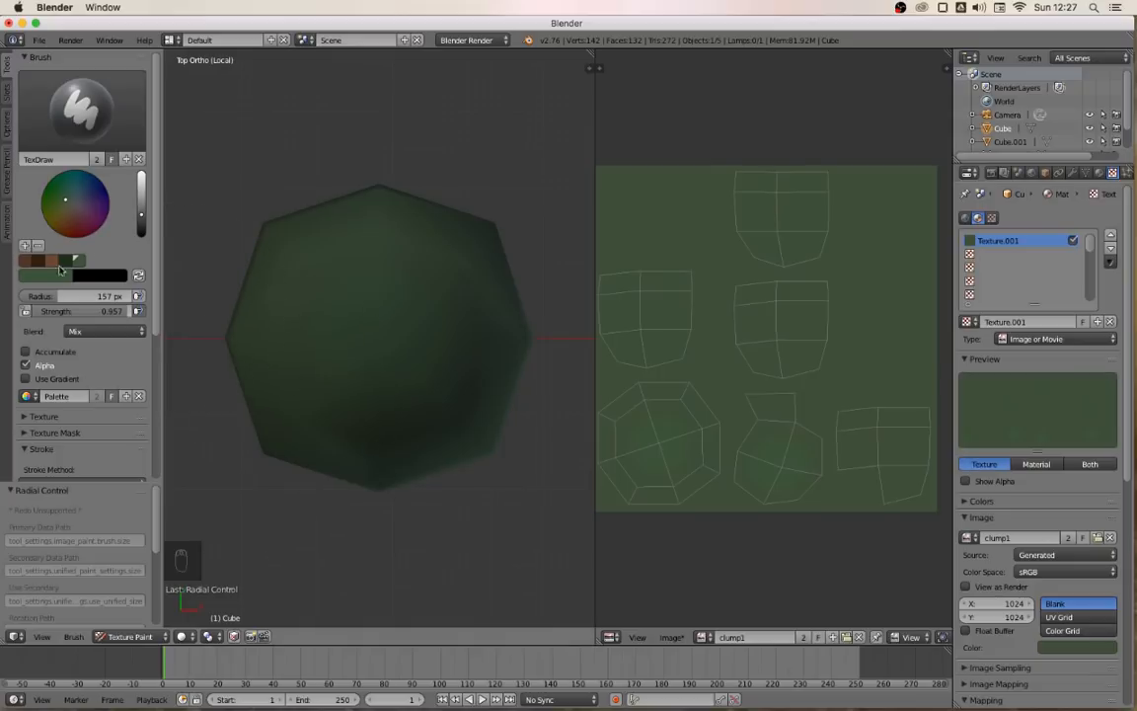
Brighten the brush green further and paint a soft highlight on the center of the clump's top at strength 0.475
left_click_drag(141, 216, 141, 205)
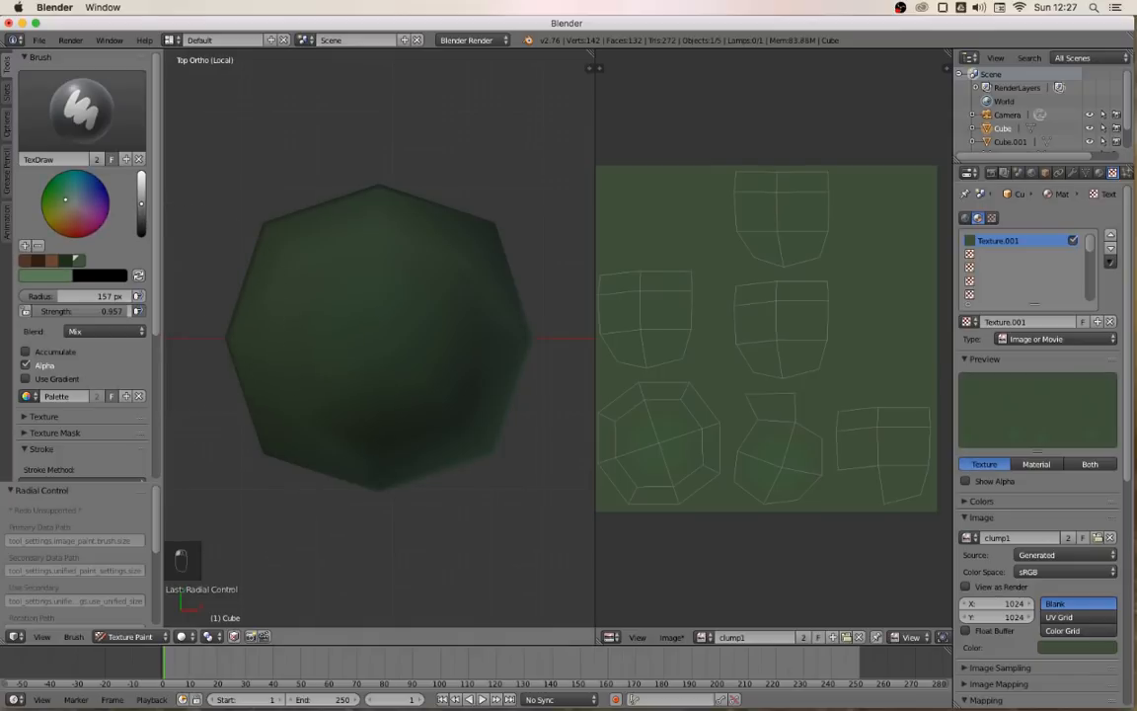
left_click(375, 340)
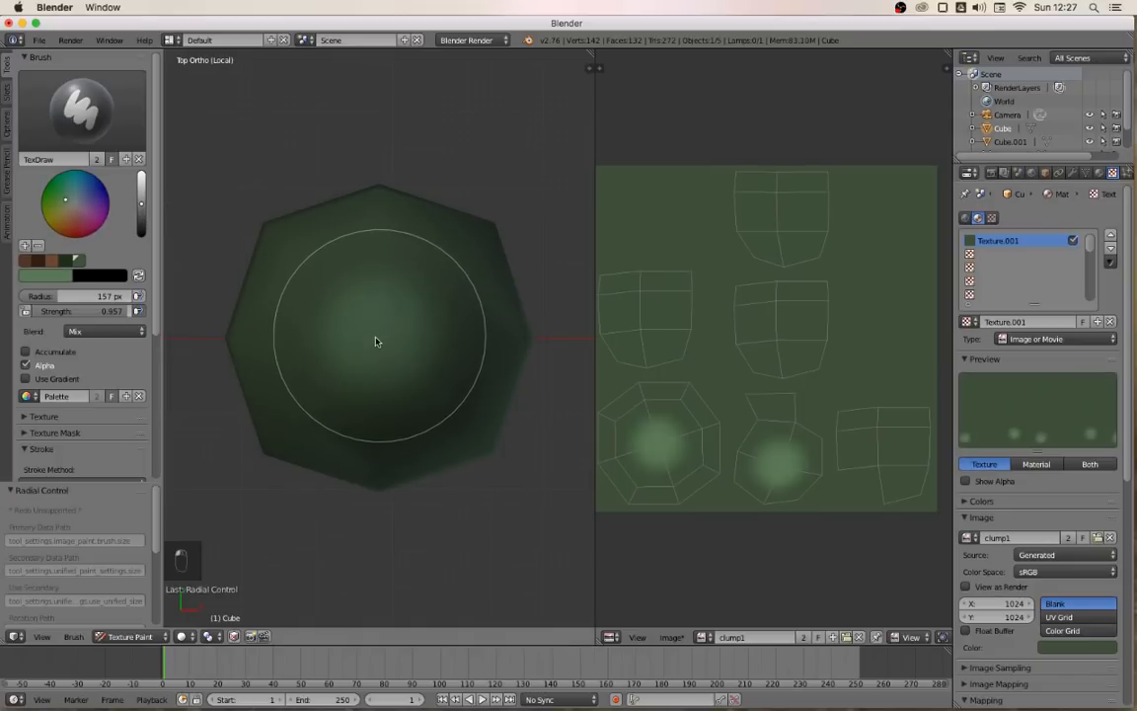
key("ctrl+z")
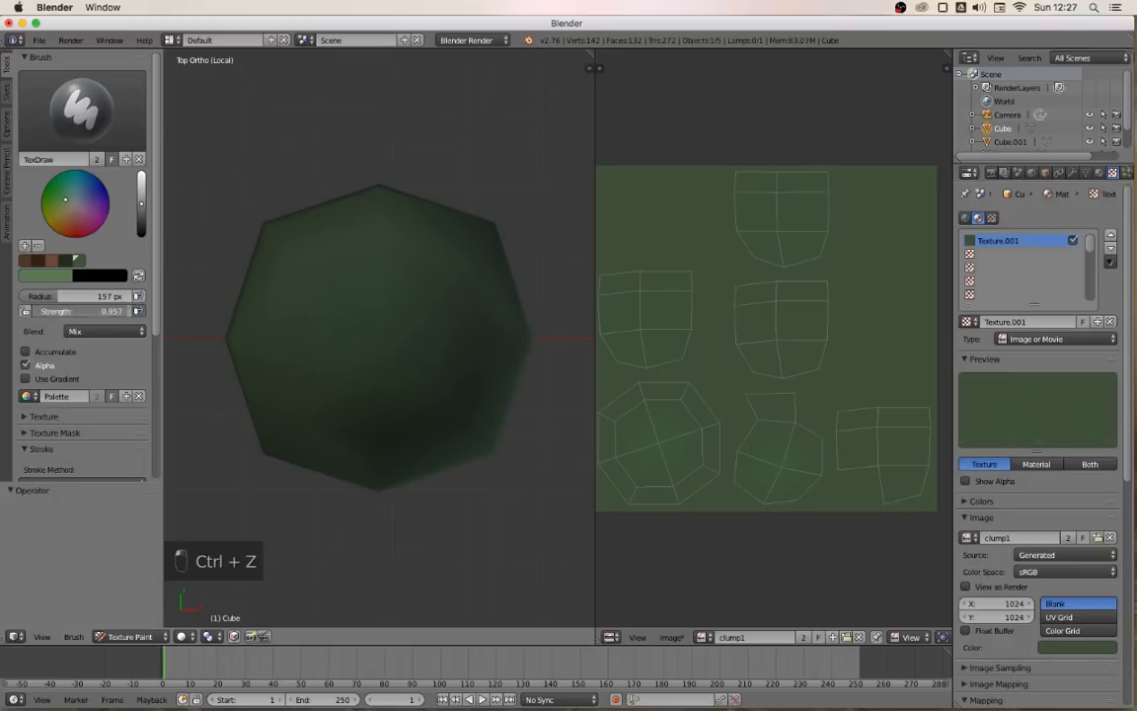
left_click_drag(107, 311, 83, 311)
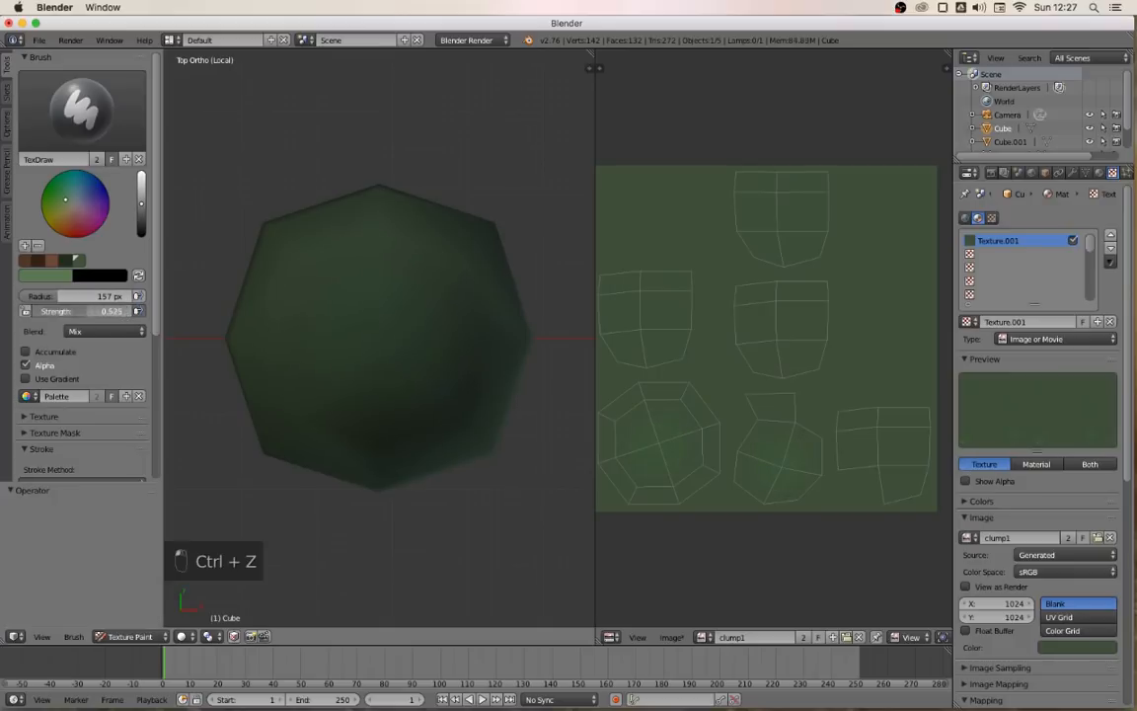
left_click(374, 342)
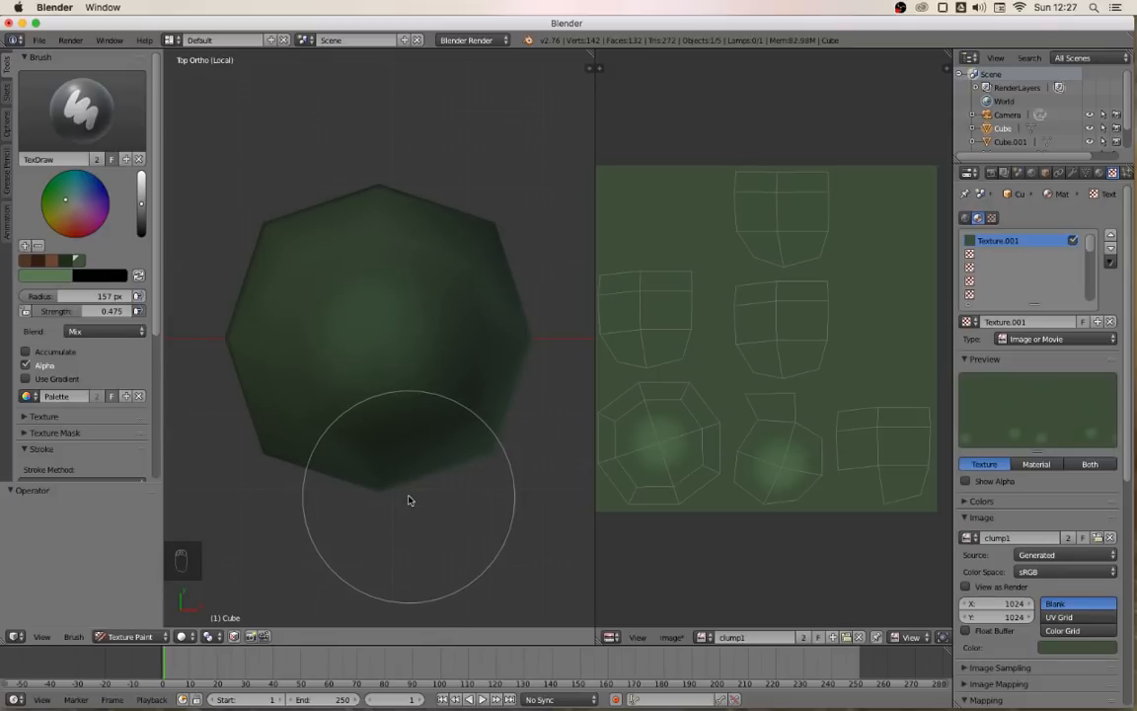
Check the painted clump from the front, leave local view and return to Object Mode
key("KP_1")
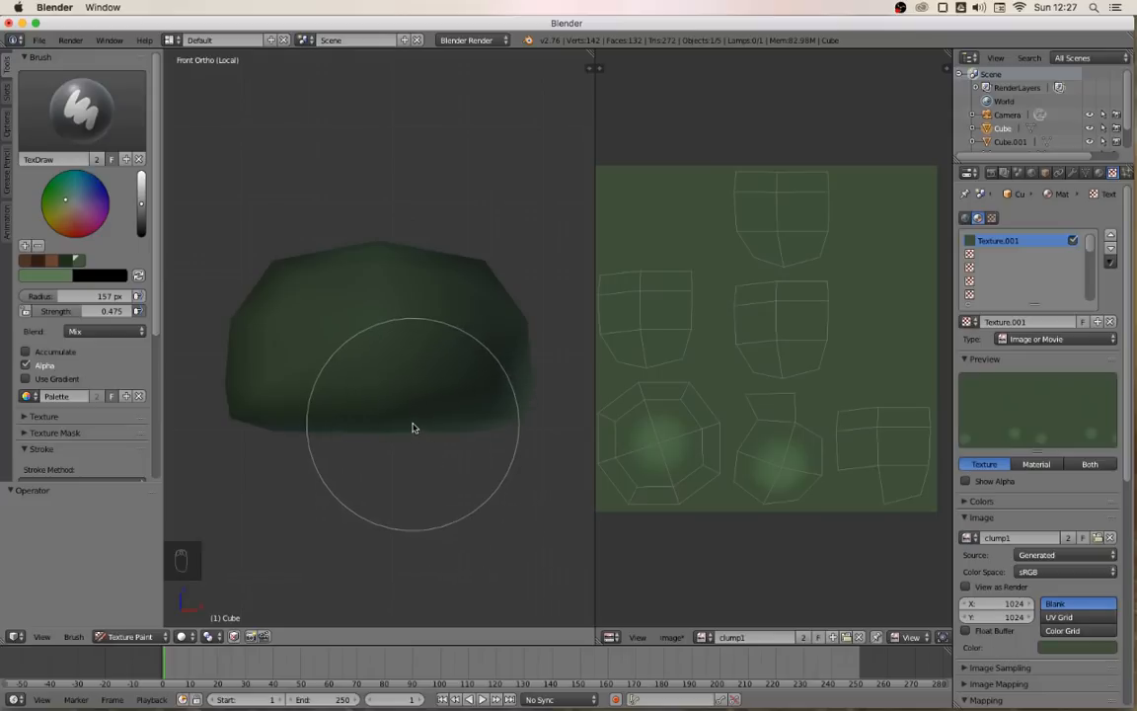
scroll(406, 367, "down", 3)
middle_click_drag(405, 367, 391, 425)
key("KP_Divide")
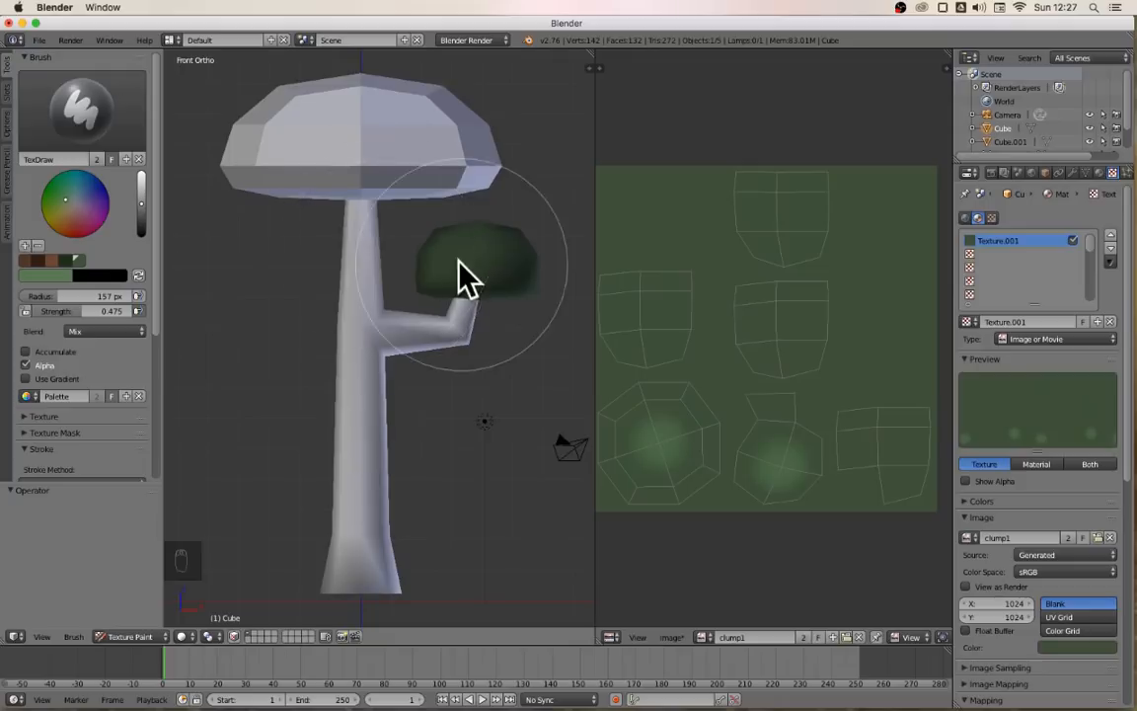
left_click(129, 636)
left_click(113, 620)
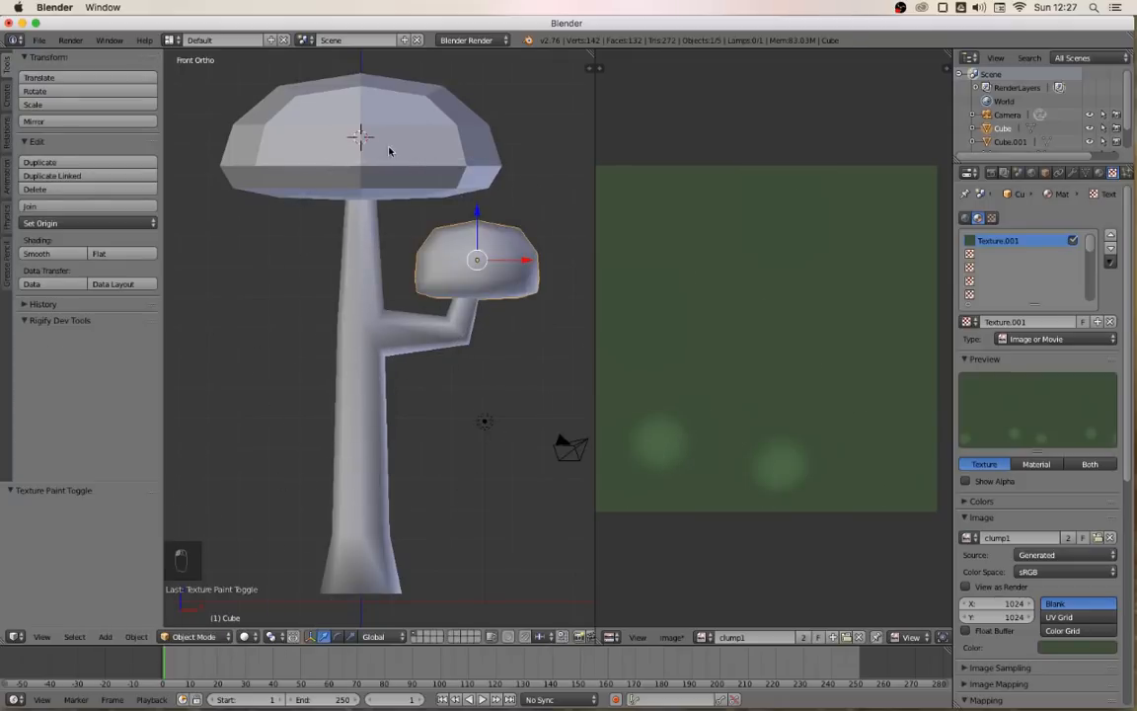
Select the large top clump and save the painted clump1 image as clump1.png in the texture painting folder
right_click(389, 151)
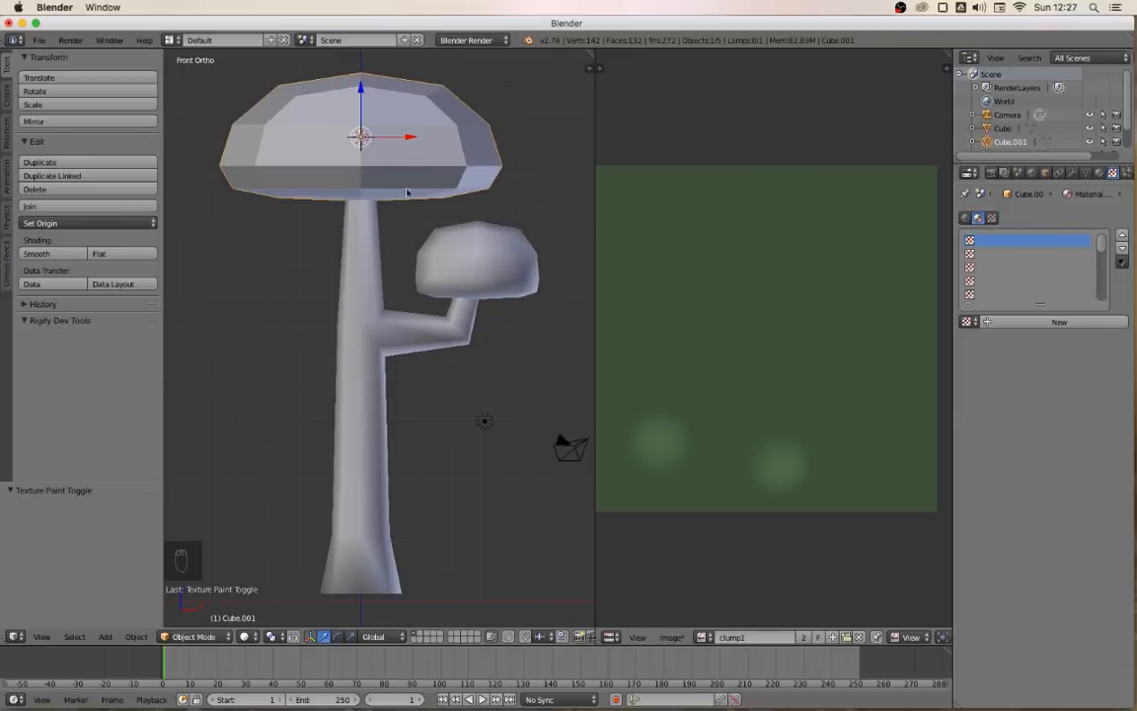
left_click(672, 638)
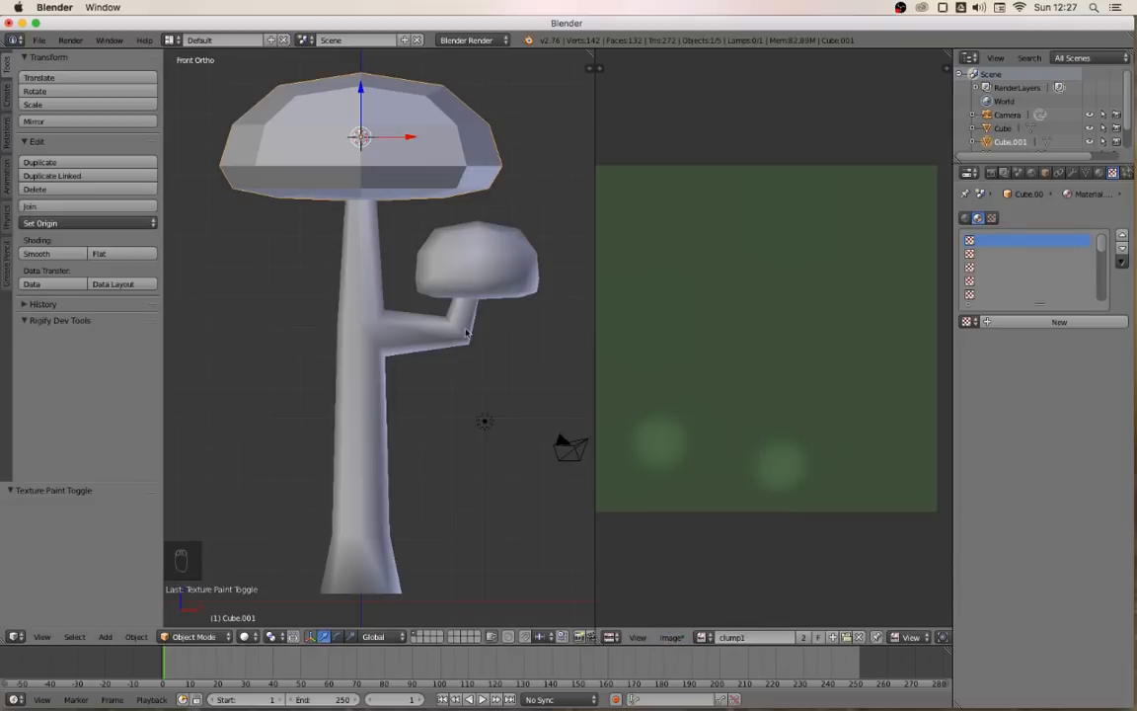
left_click(672, 637)
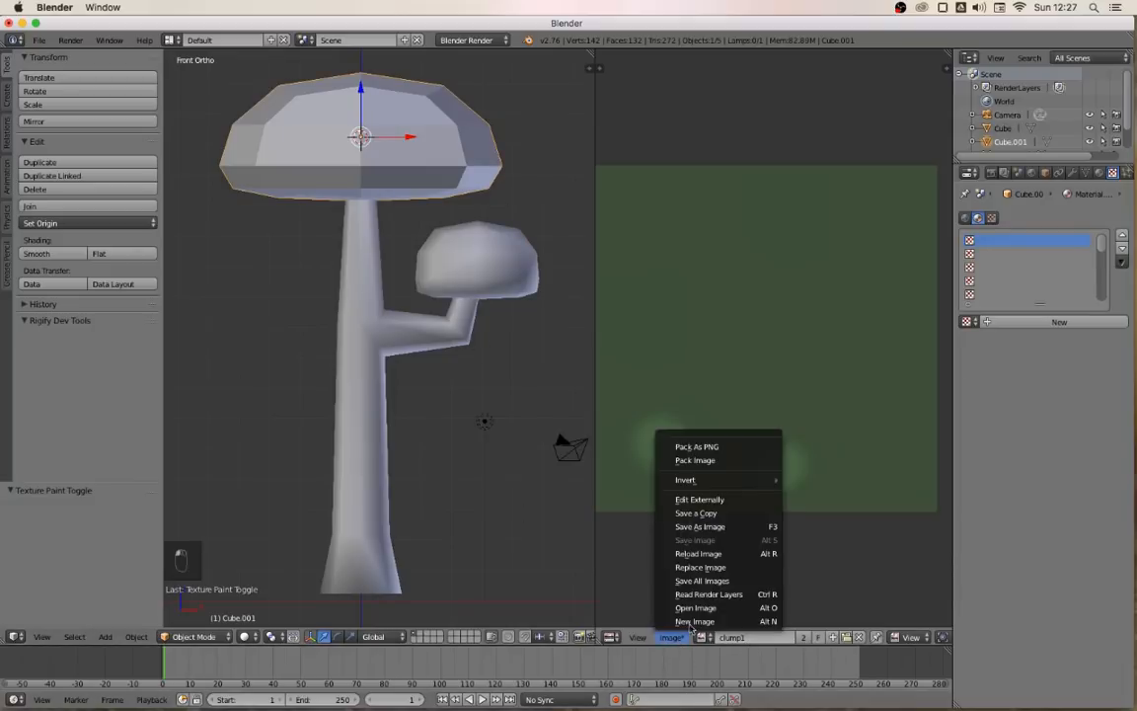
left_click(722, 530)
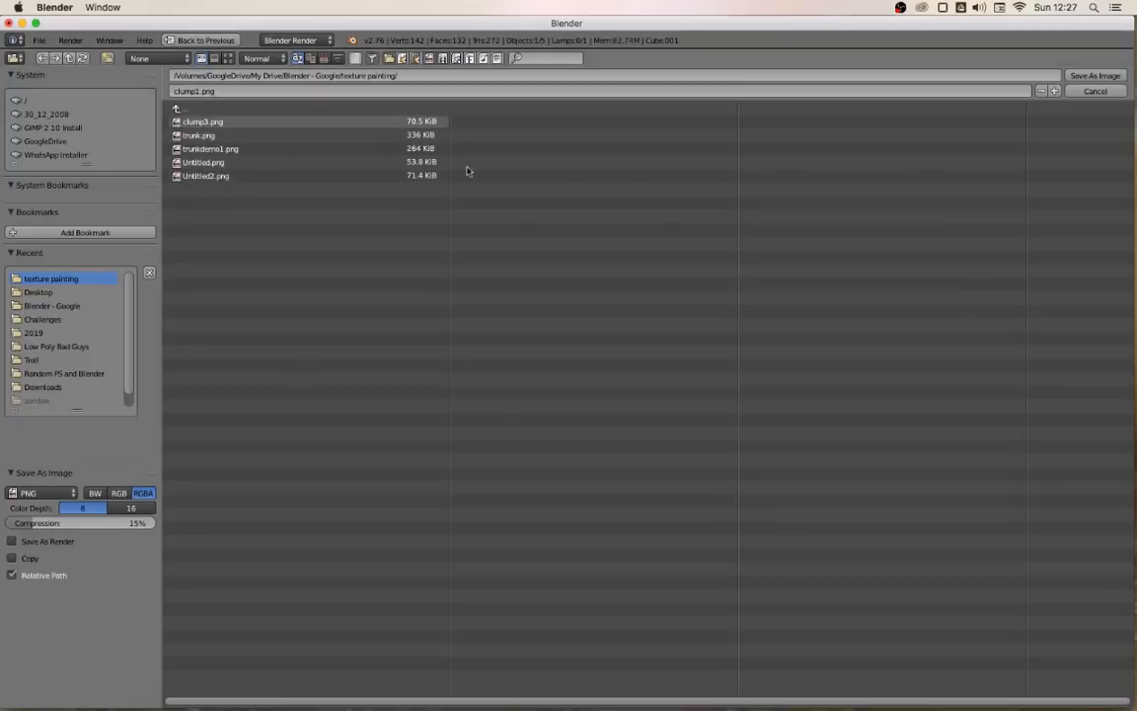
left_click(1074, 76)
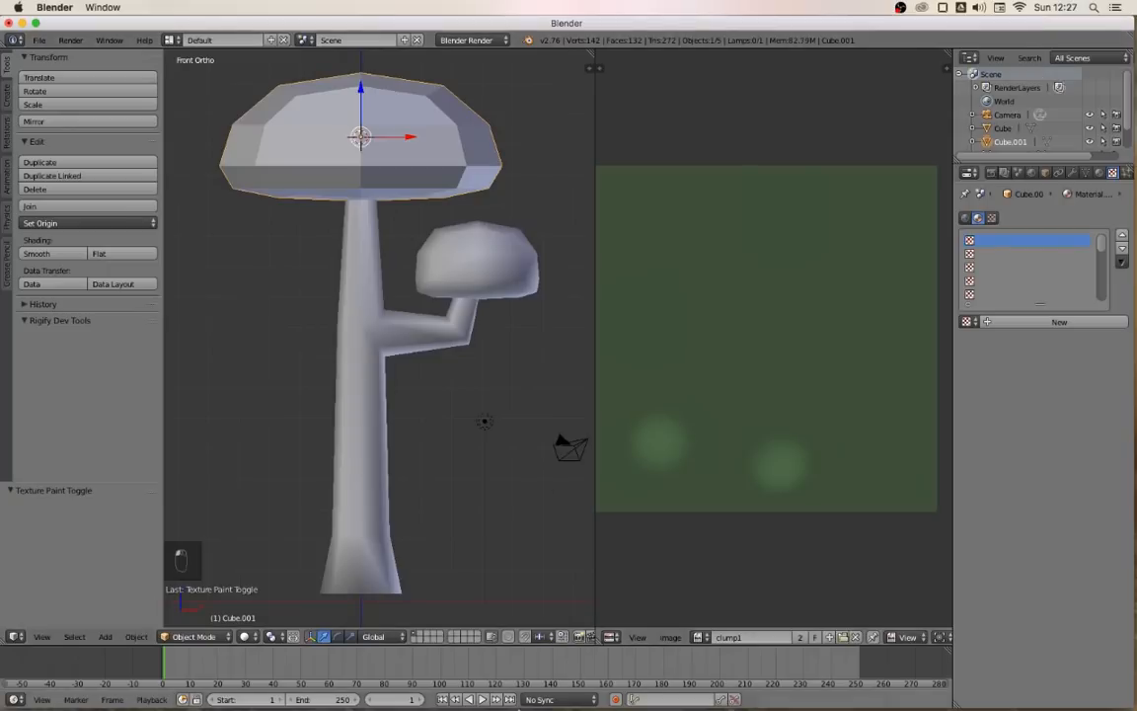
Unlink clump1 from the image editor and create a blank 1024 × 1024 px dark green image named top
left_click(856, 638)
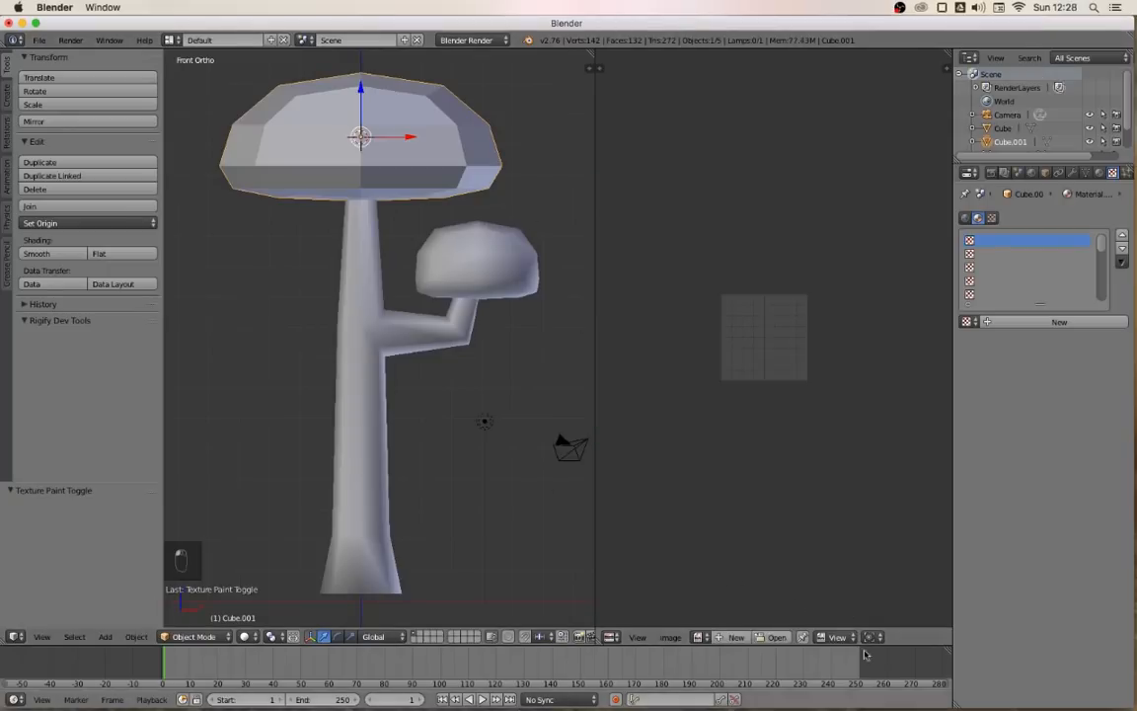
left_click(700, 638)
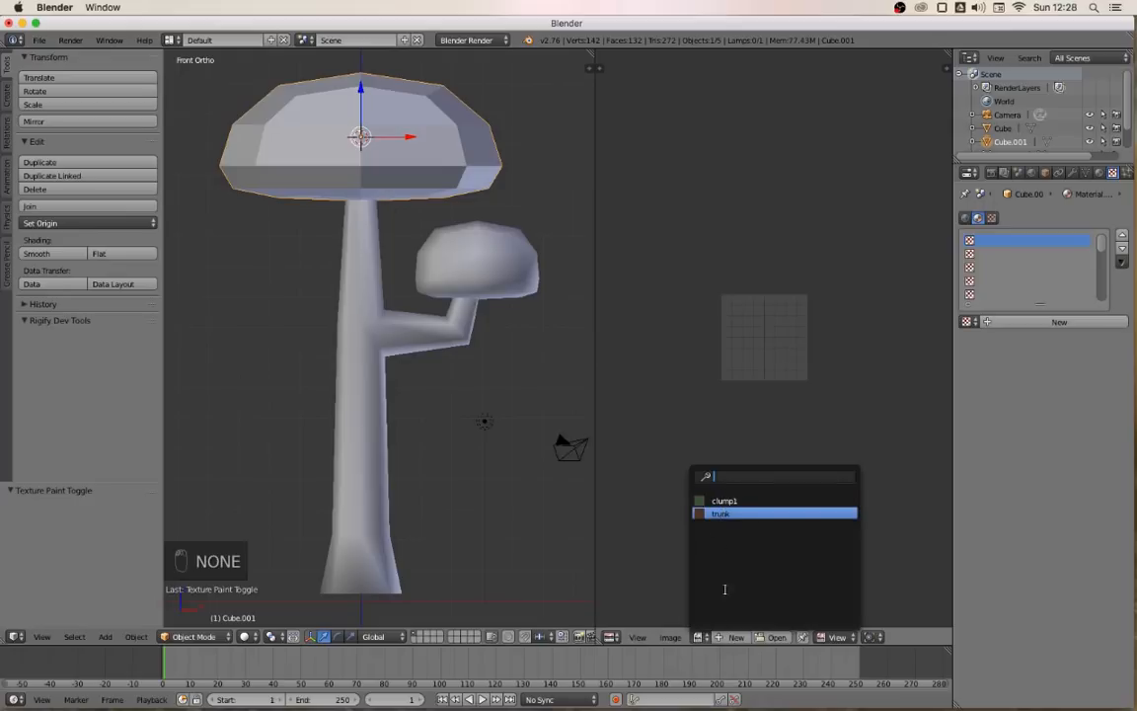
left_click(735, 637)
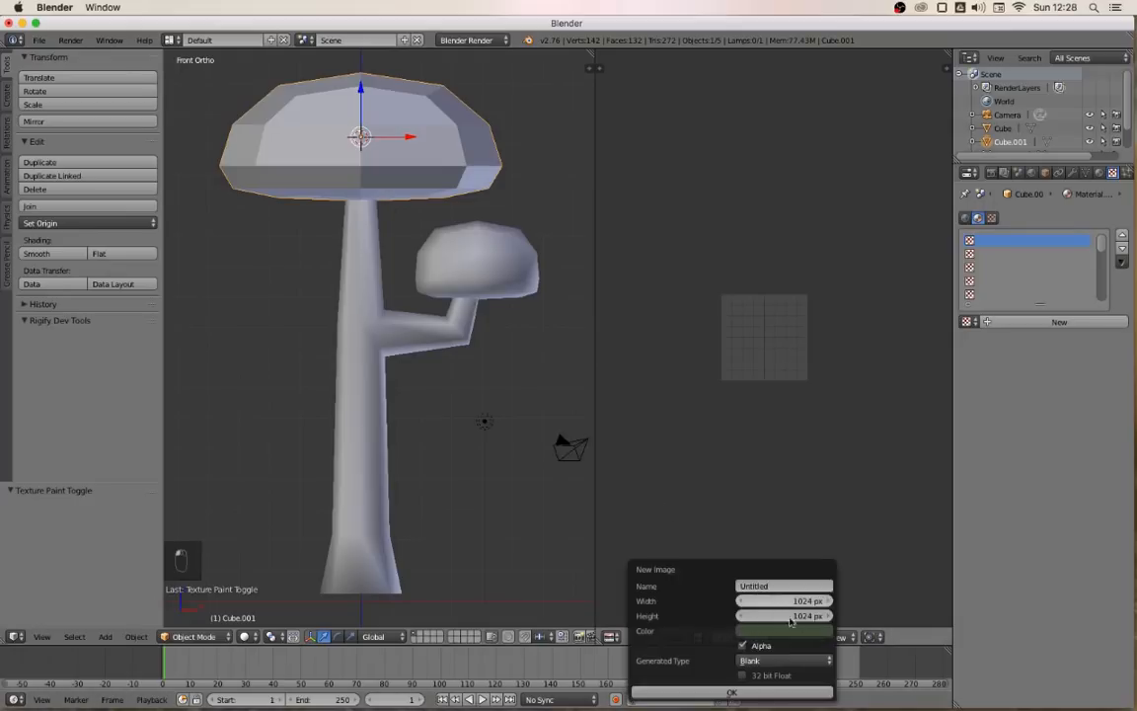
left_click(772, 586)
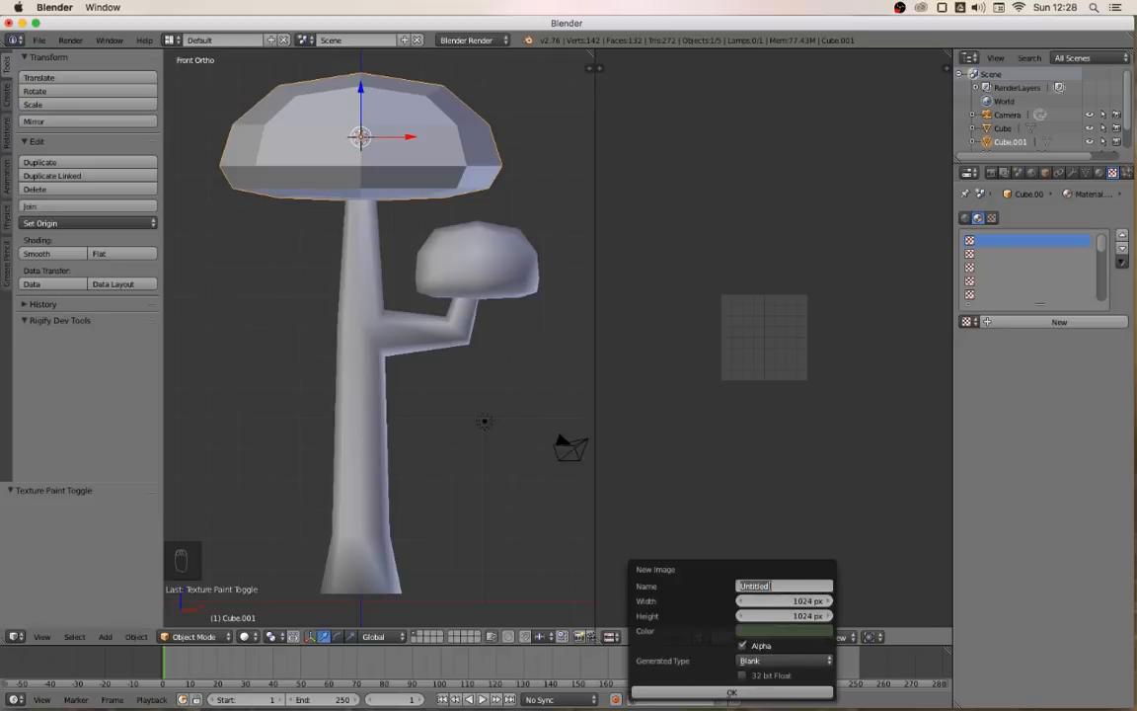
type("tr")
left_click(731, 692)
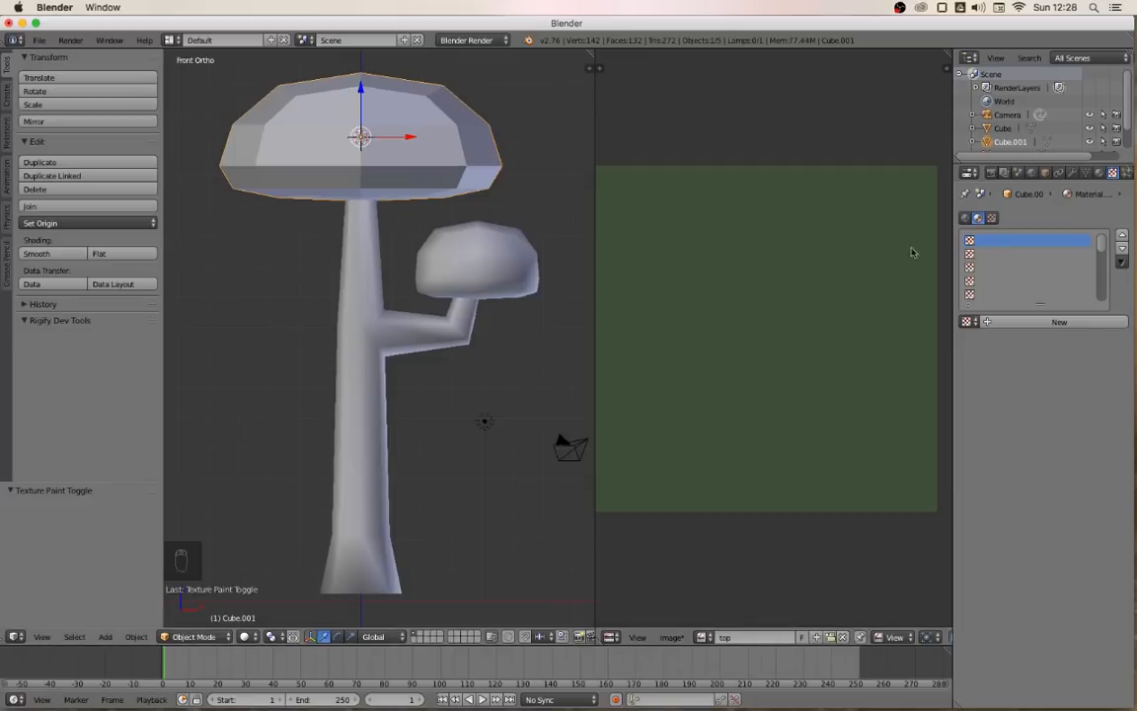
Add a new texture to the large top clump's material and assign the image top to it
left_click(1049, 319)
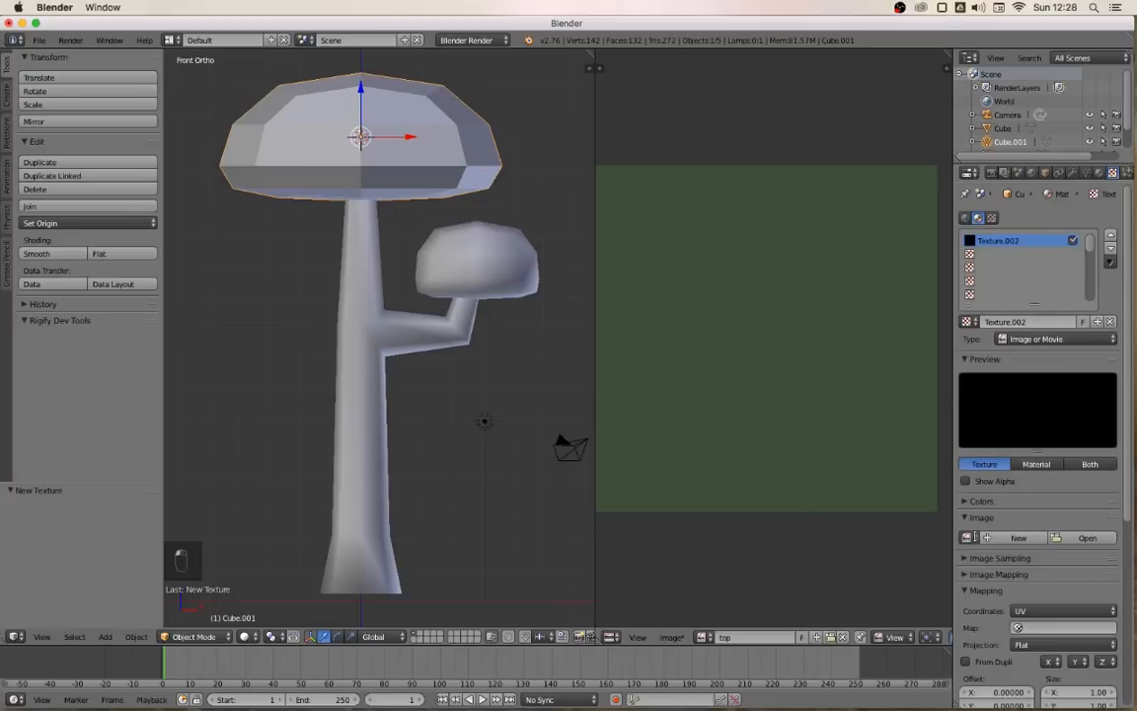
left_click(970, 537)
left_click(858, 411)
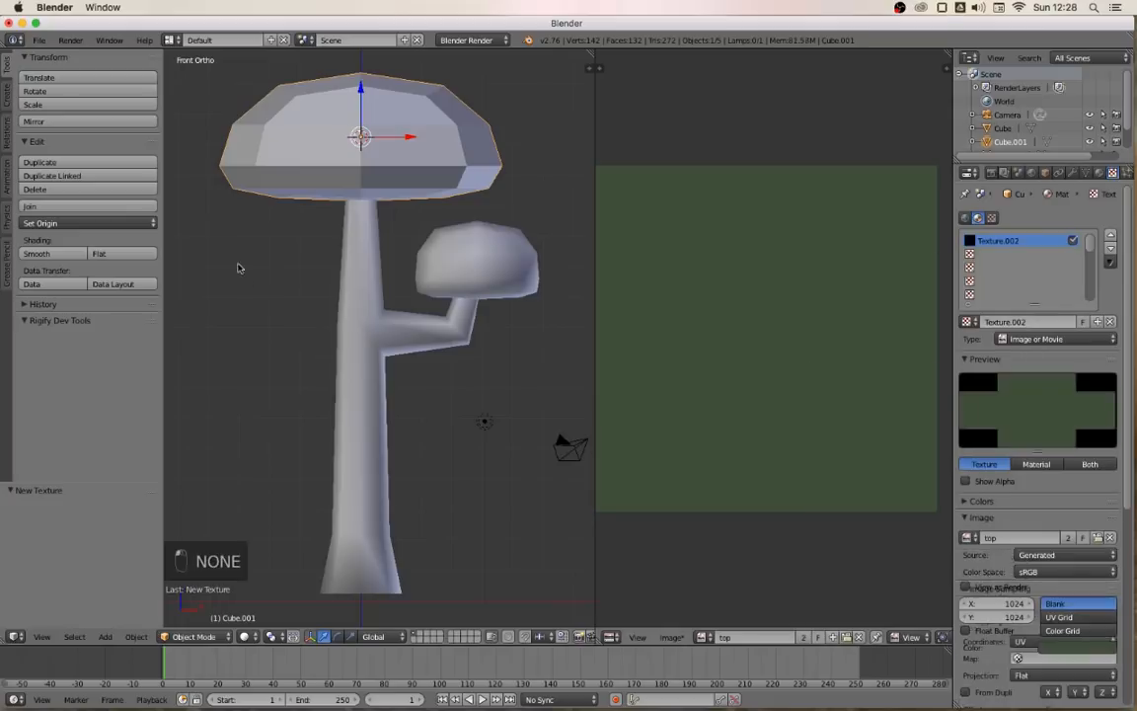
Apply smooth shading to the large top clump in Object Mode and switch it to Texture Paint mode
left_click(193, 637)
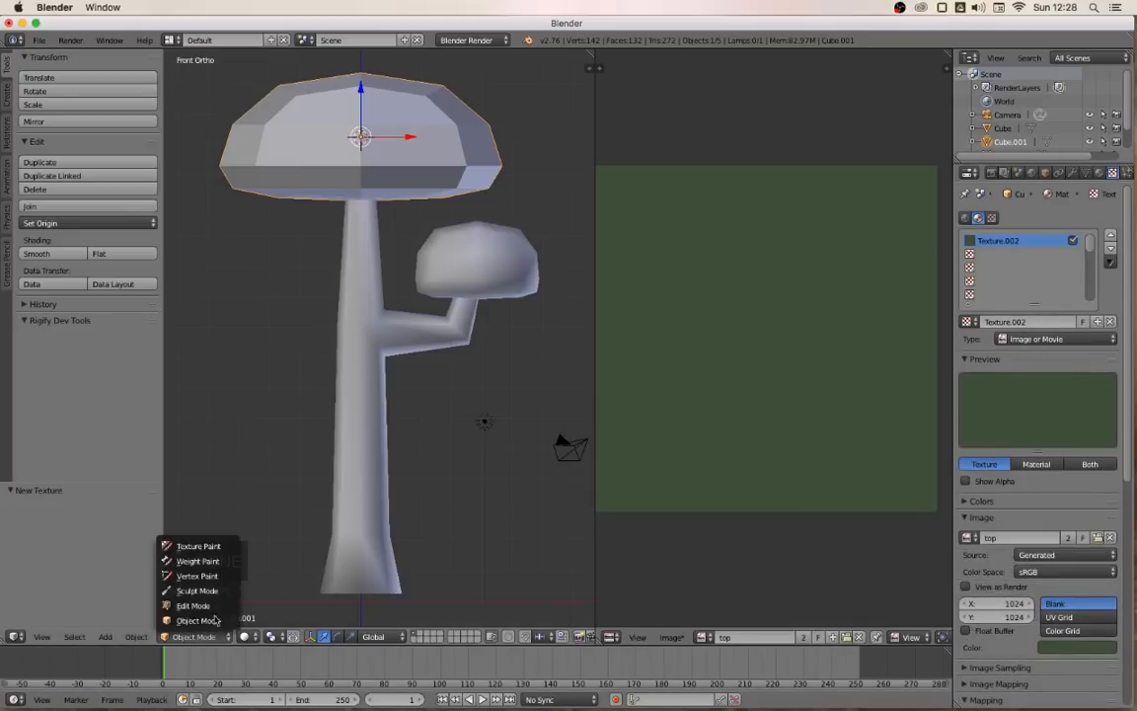
left_click(201, 547)
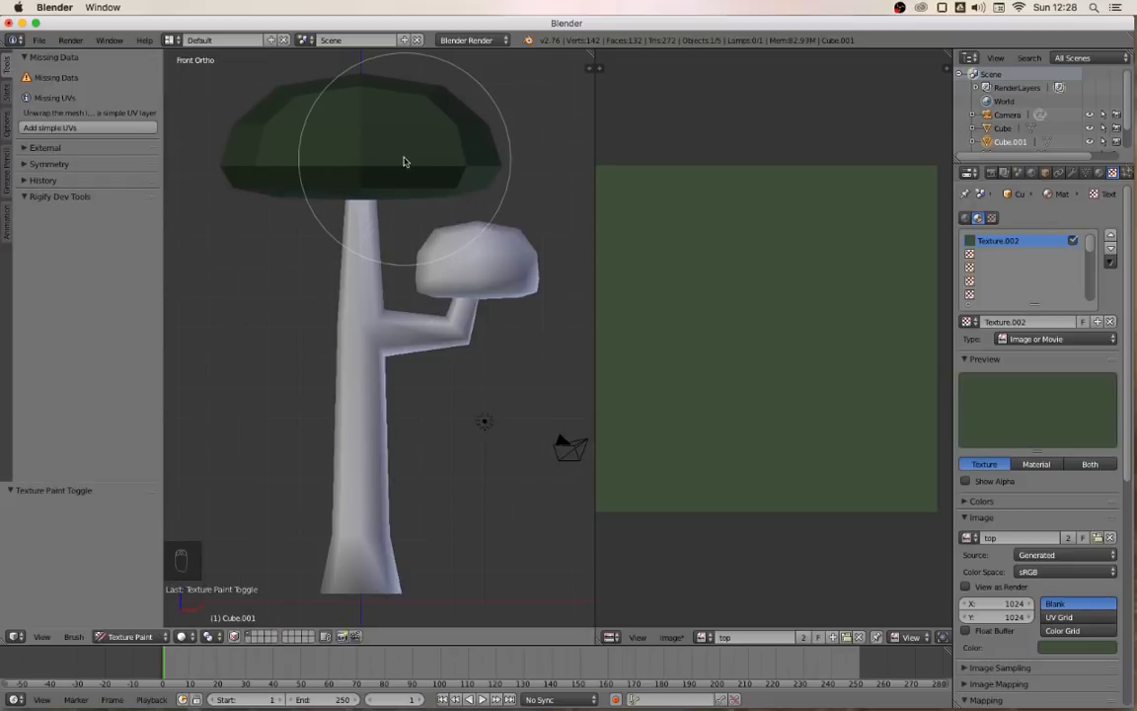
left_click(128, 636)
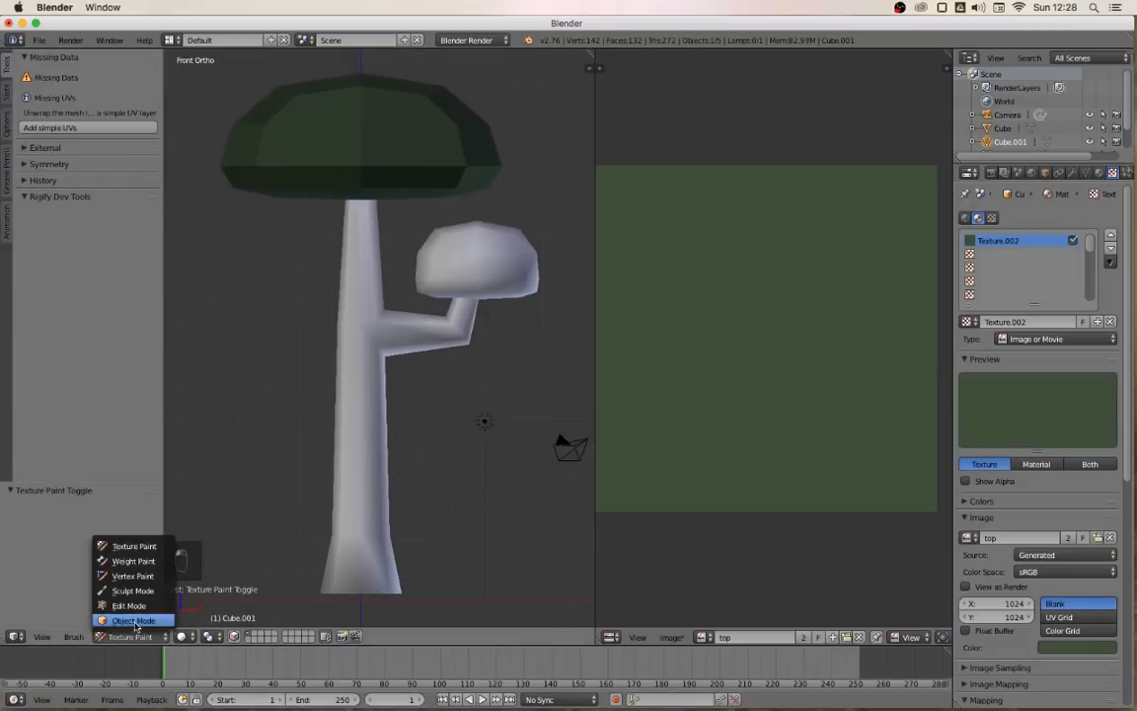
left_click(134, 621)
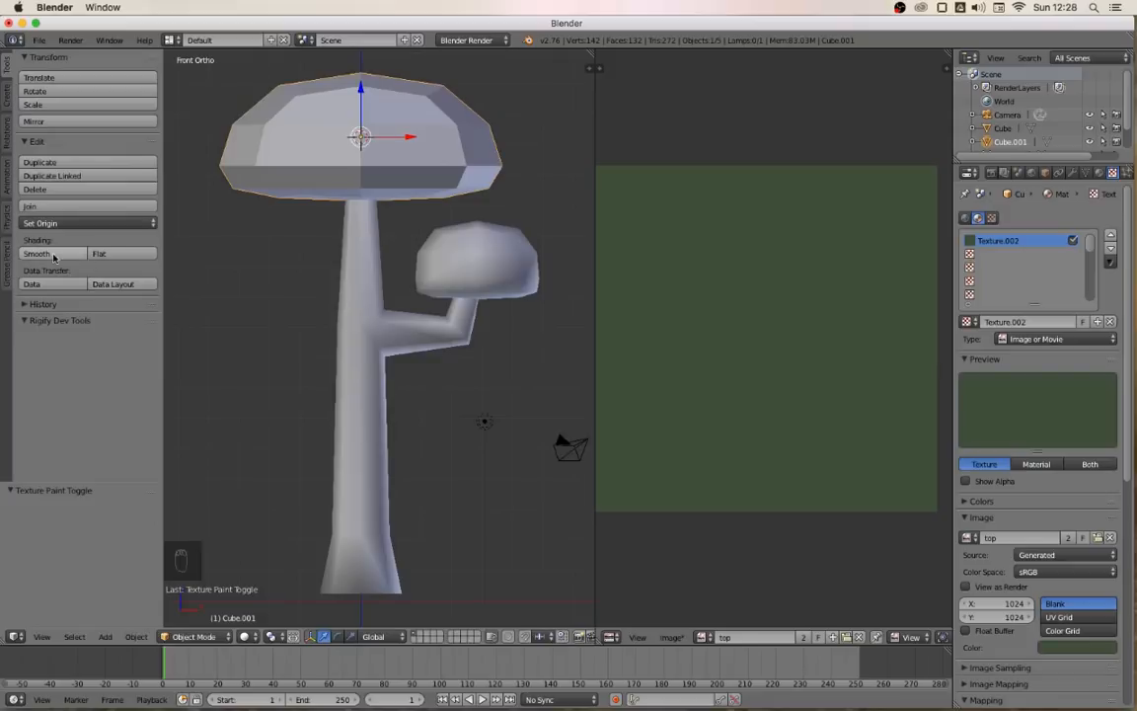
left_click(54, 254)
left_click(189, 637)
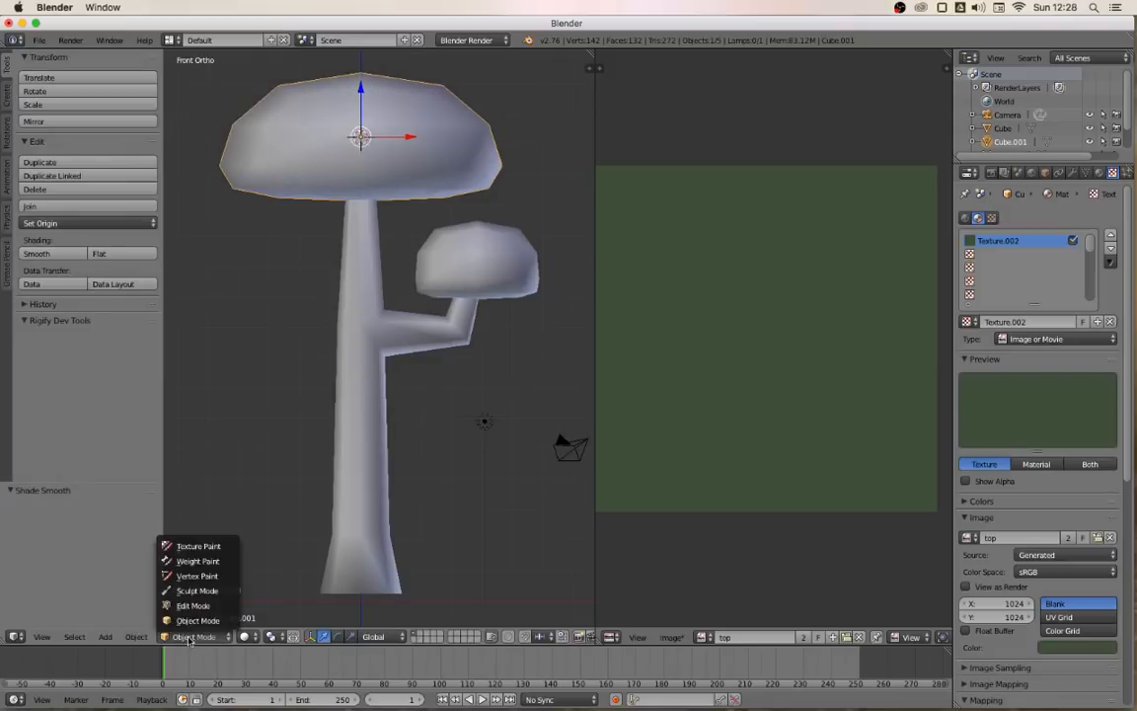
left_click(198, 545)
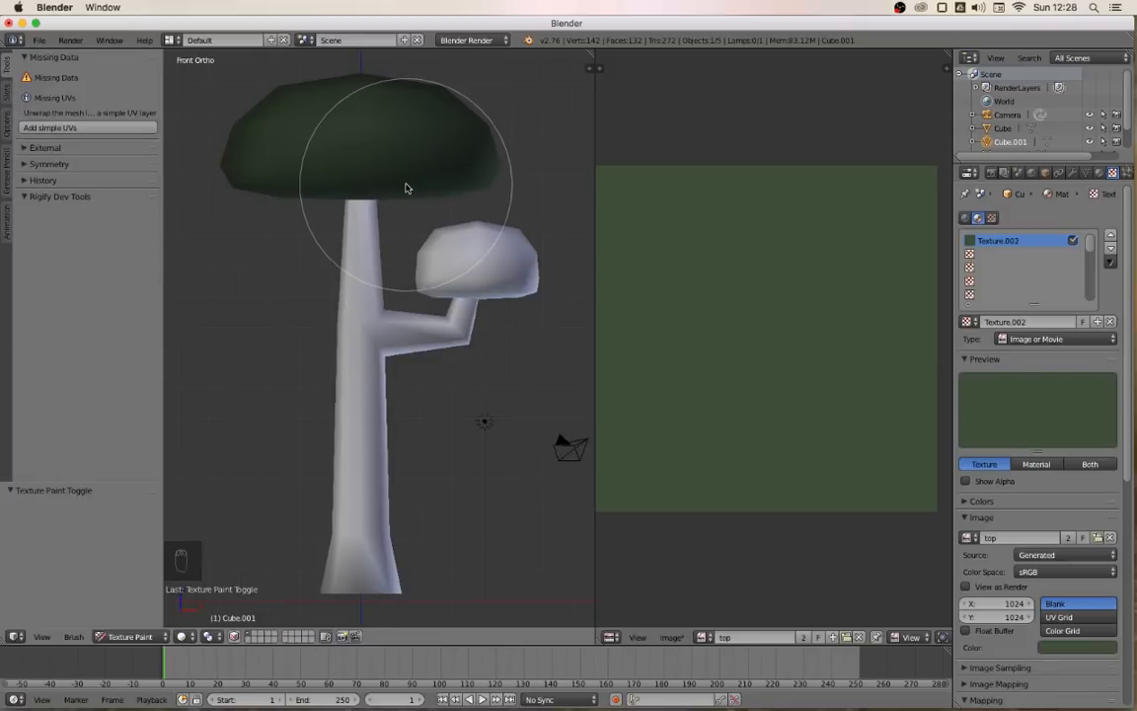
Unwrap all faces of the large top clump with Smart UV Project and display the image top behind its UVs
key("KP_7")
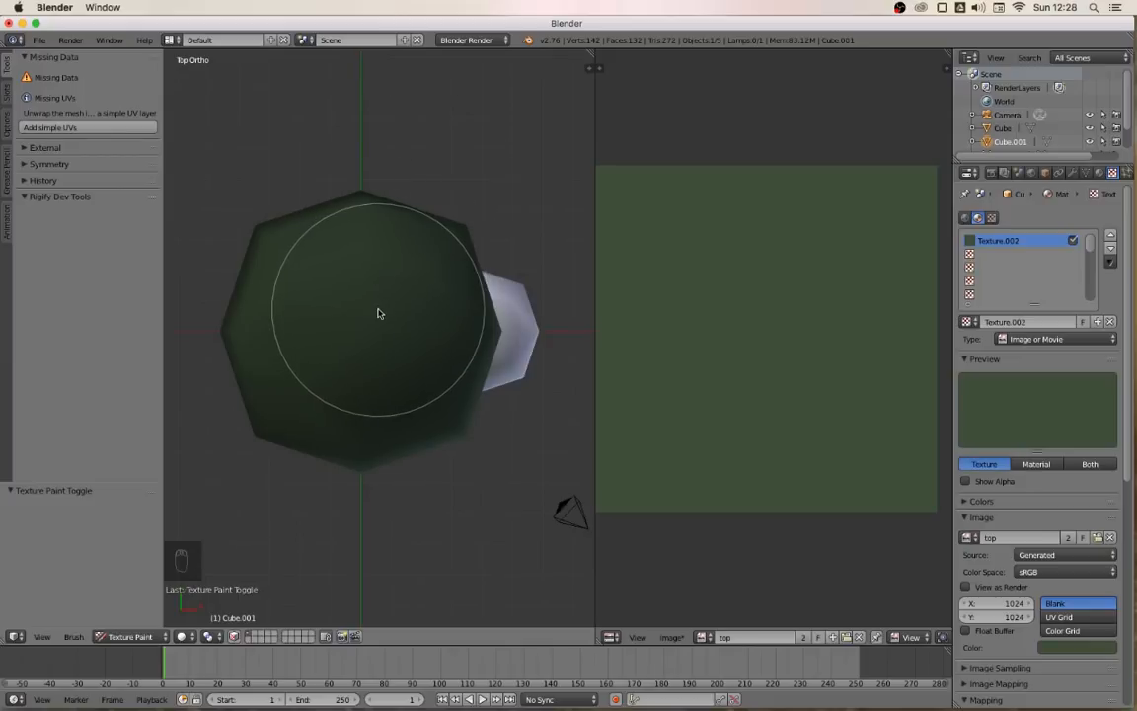
left_click(129, 635)
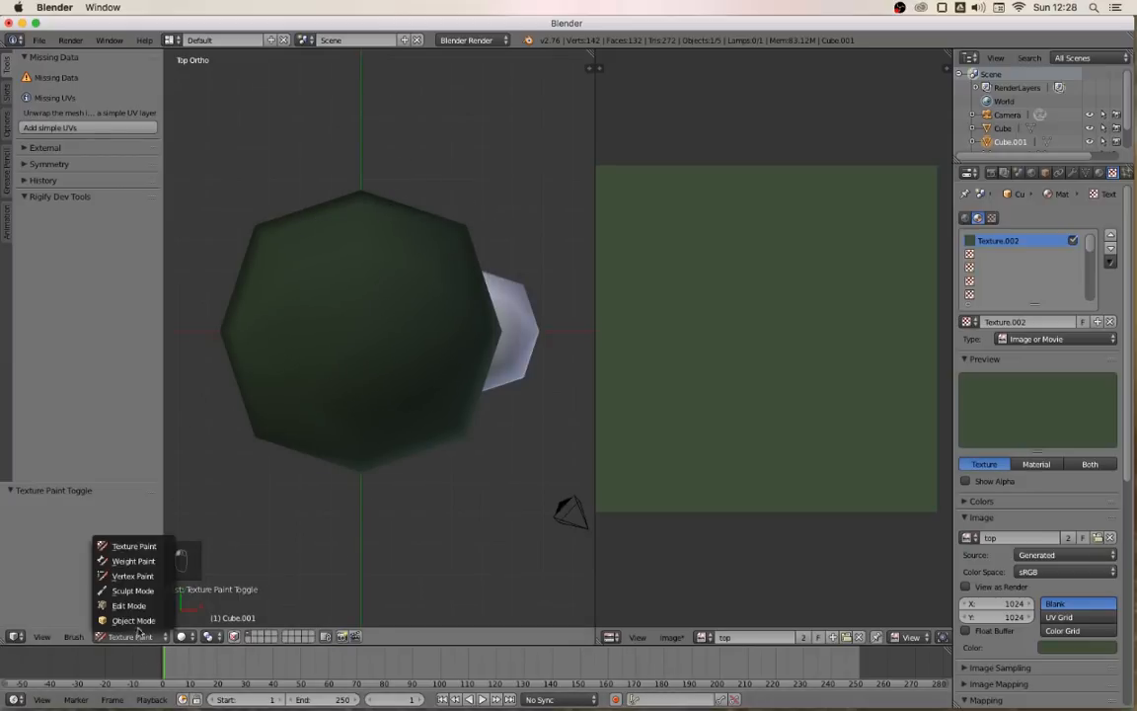
left_click(127, 624)
key("Tab")
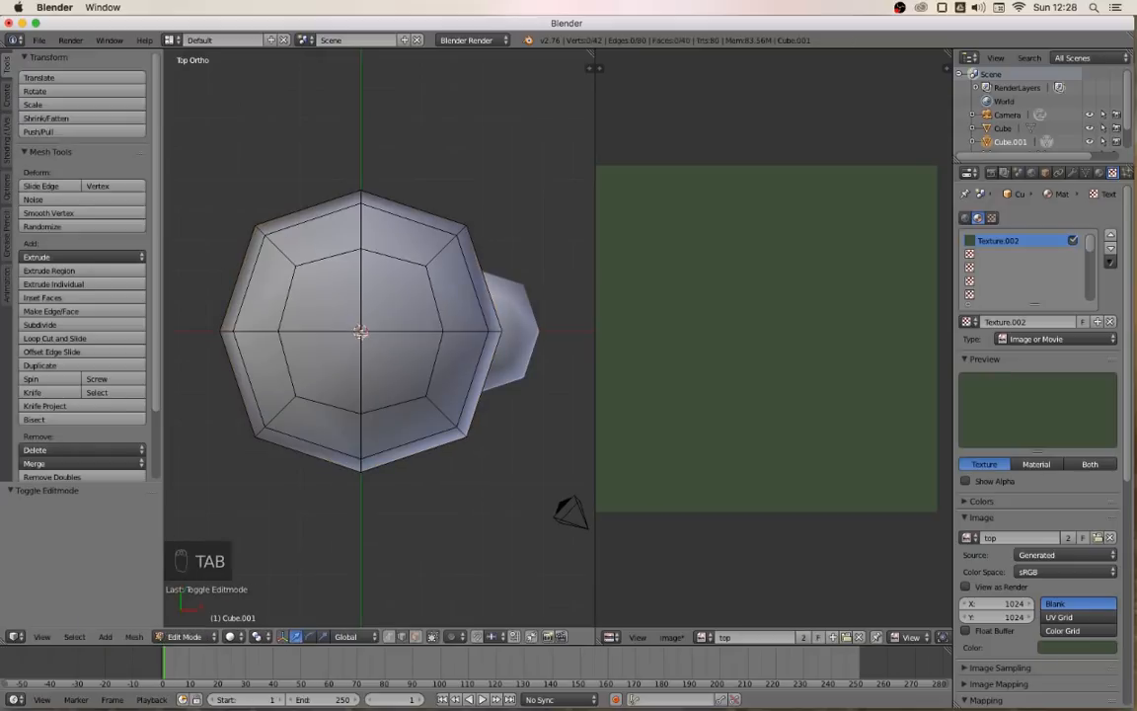
key("a")
key("a")
key("u")
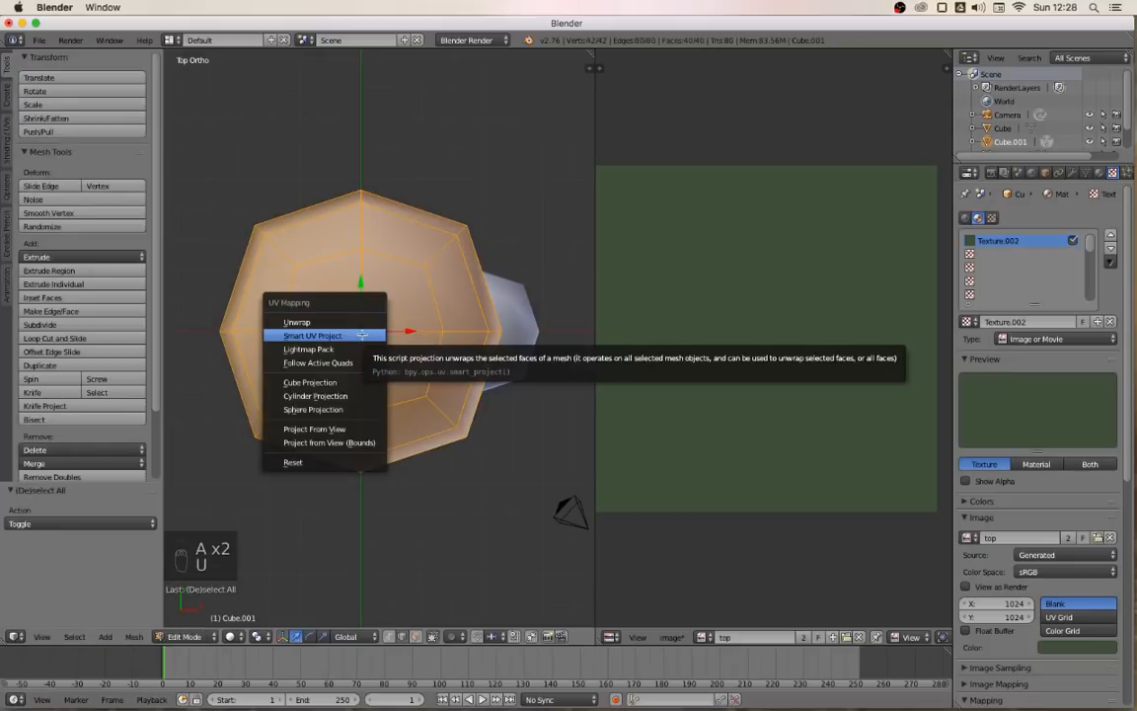
left_click(361, 333)
left_click(361, 421)
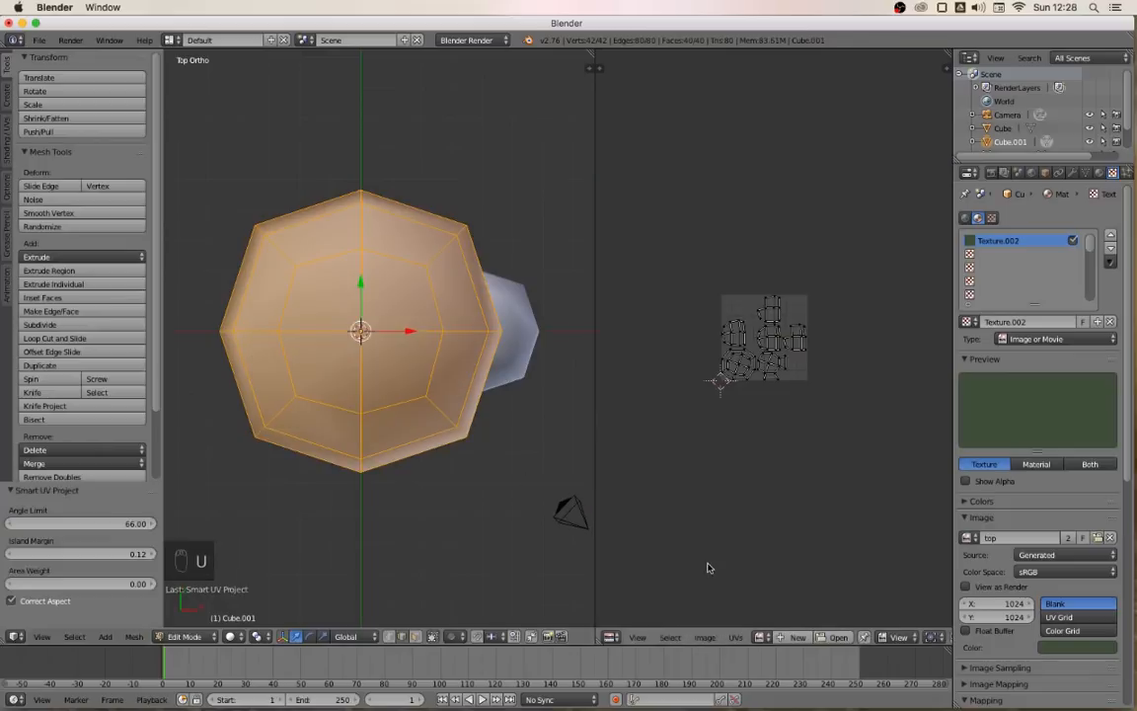
left_click(769, 639)
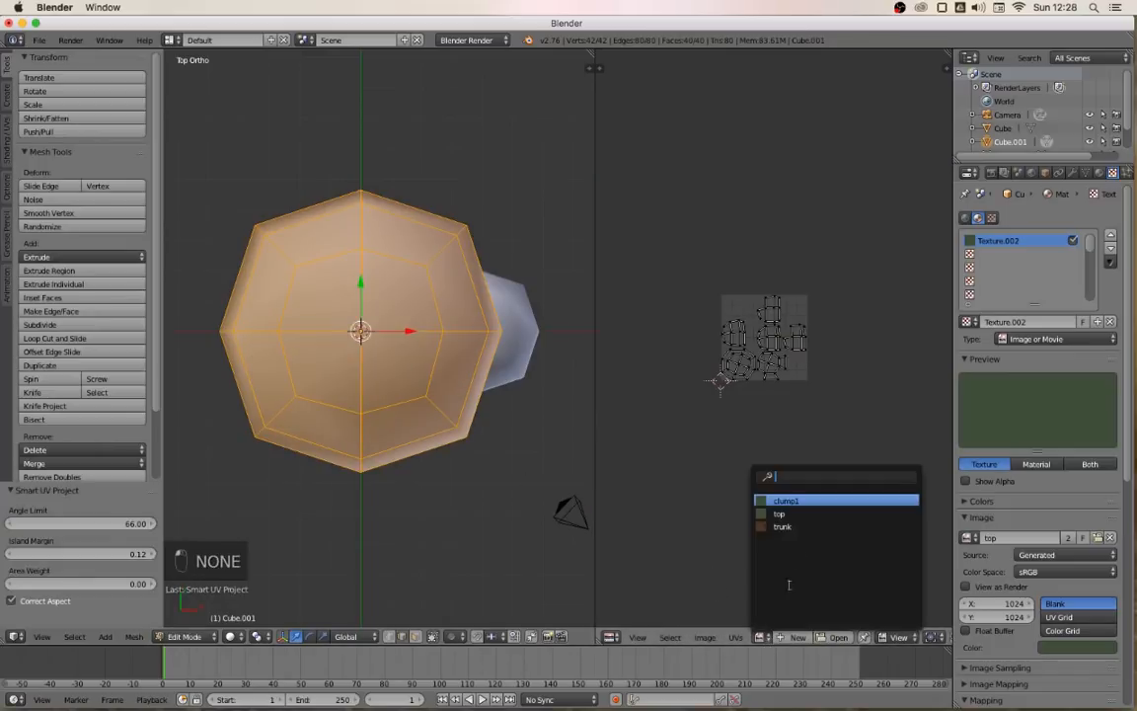
key("Return")
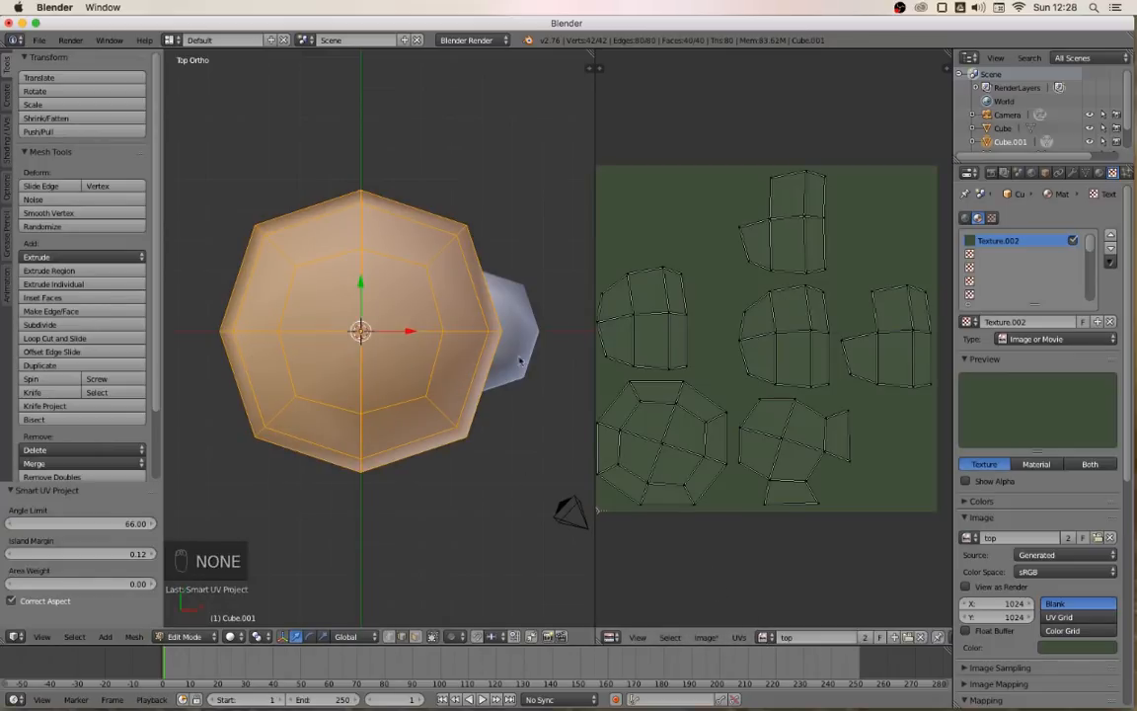
Switch back to Texture Paint mode and paint a lighter green spot on the center of the large clump's top
left_click(198, 637)
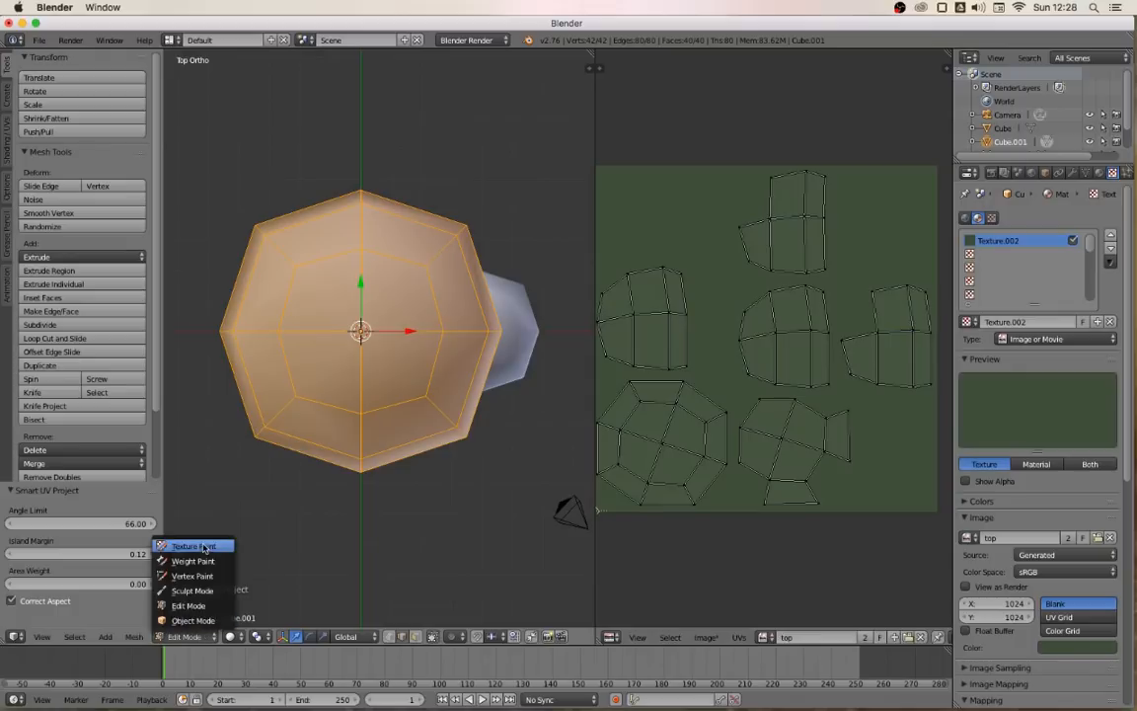
key("Return")
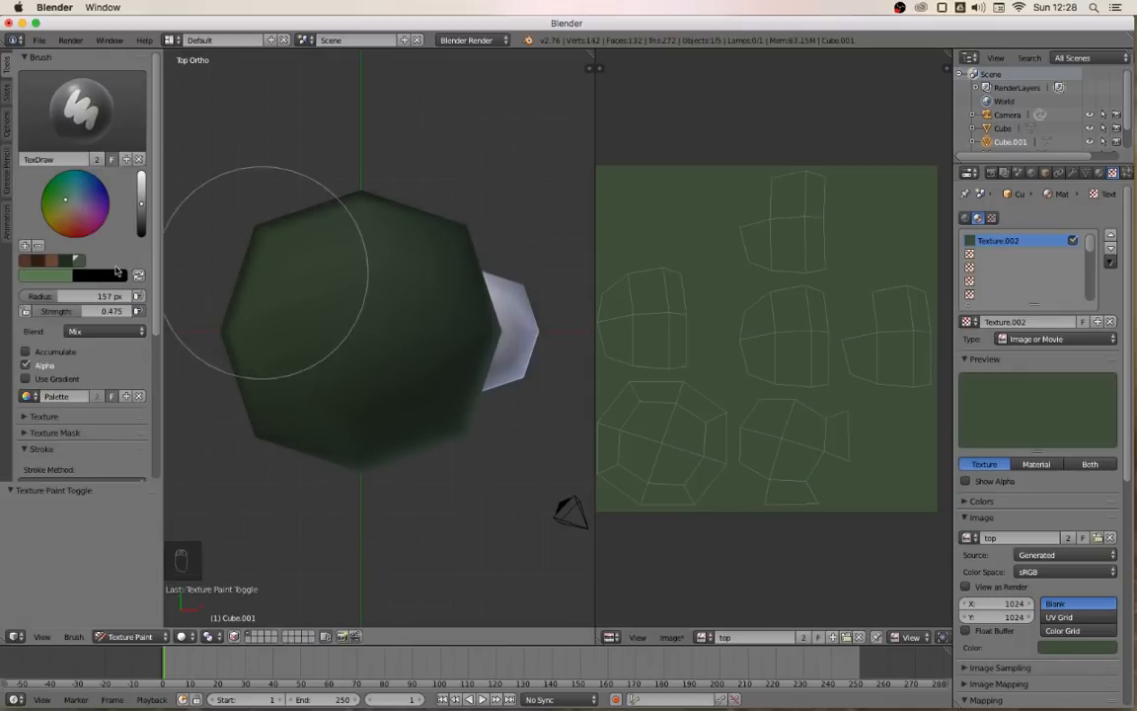
left_click(358, 333)
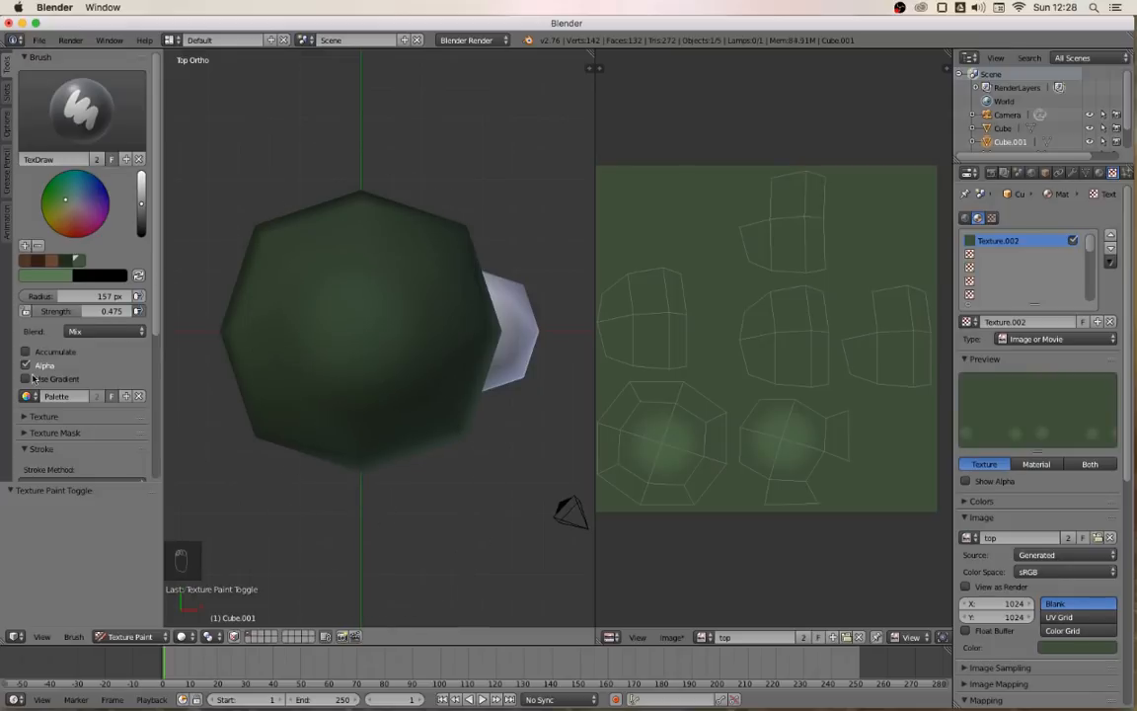
Set the brush jitter to 1.3957 and radius to 50 px, sample the clump's green, and paint scattered lighter patches across its top
scroll(74, 381, "down", 3)
scroll(54, 414, "down", 2)
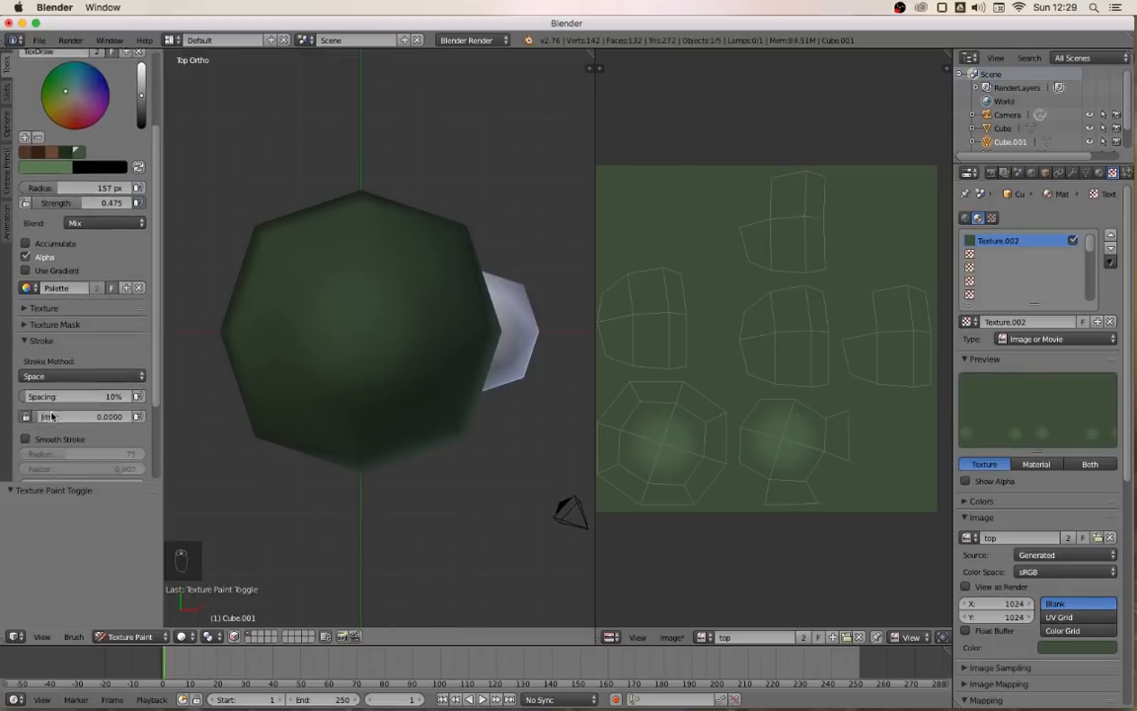
left_click_drag(37, 390, 93, 389)
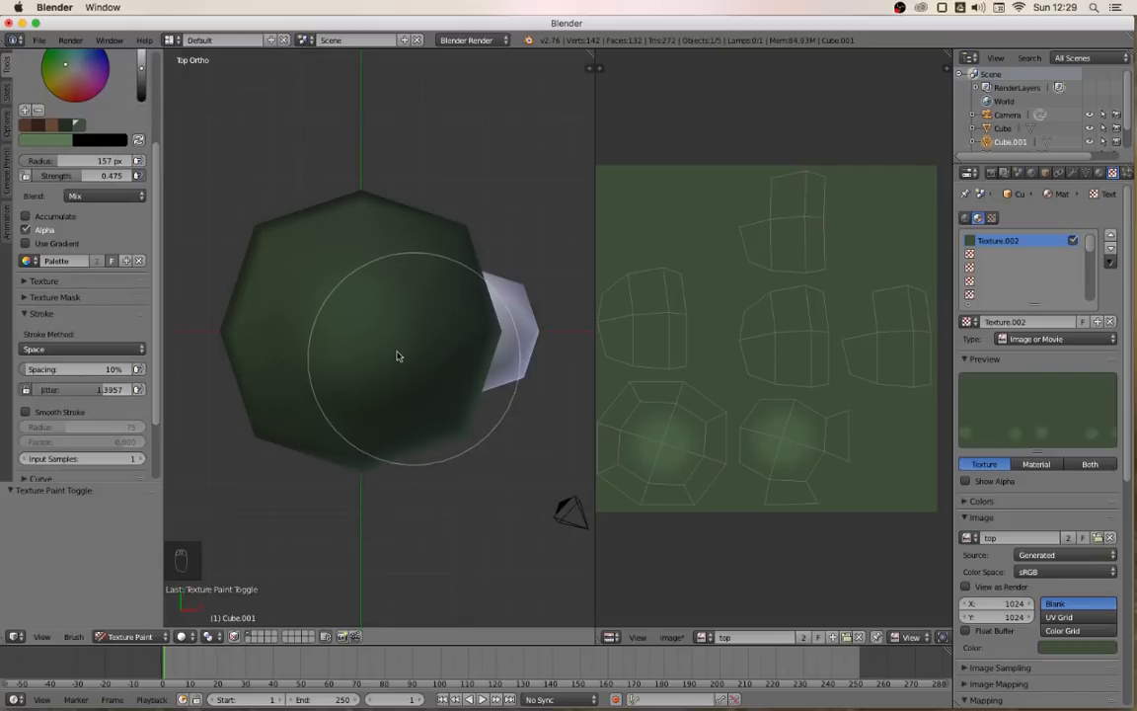
key("s")
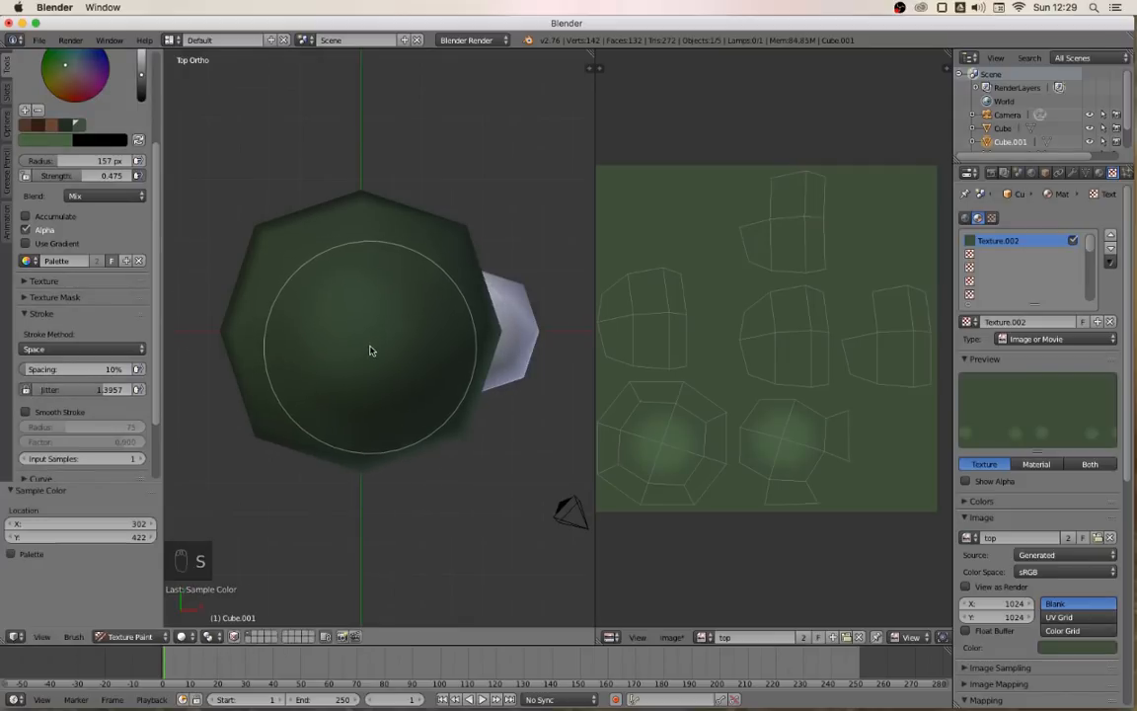
key("f")
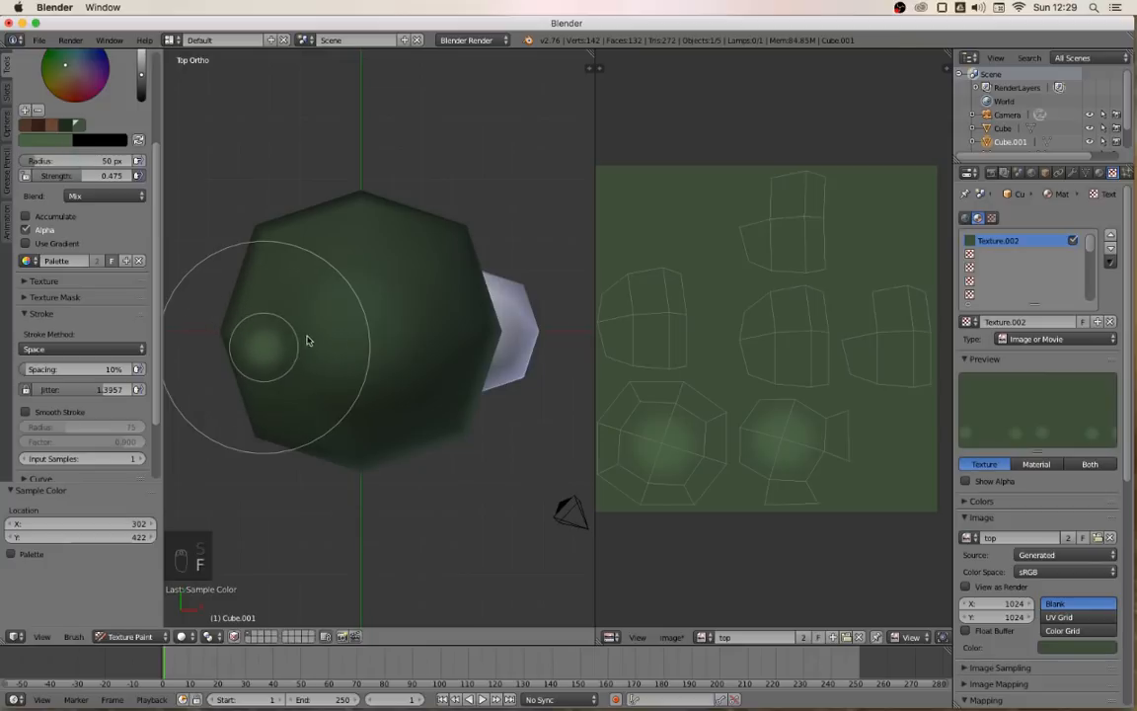
left_click(309, 336)
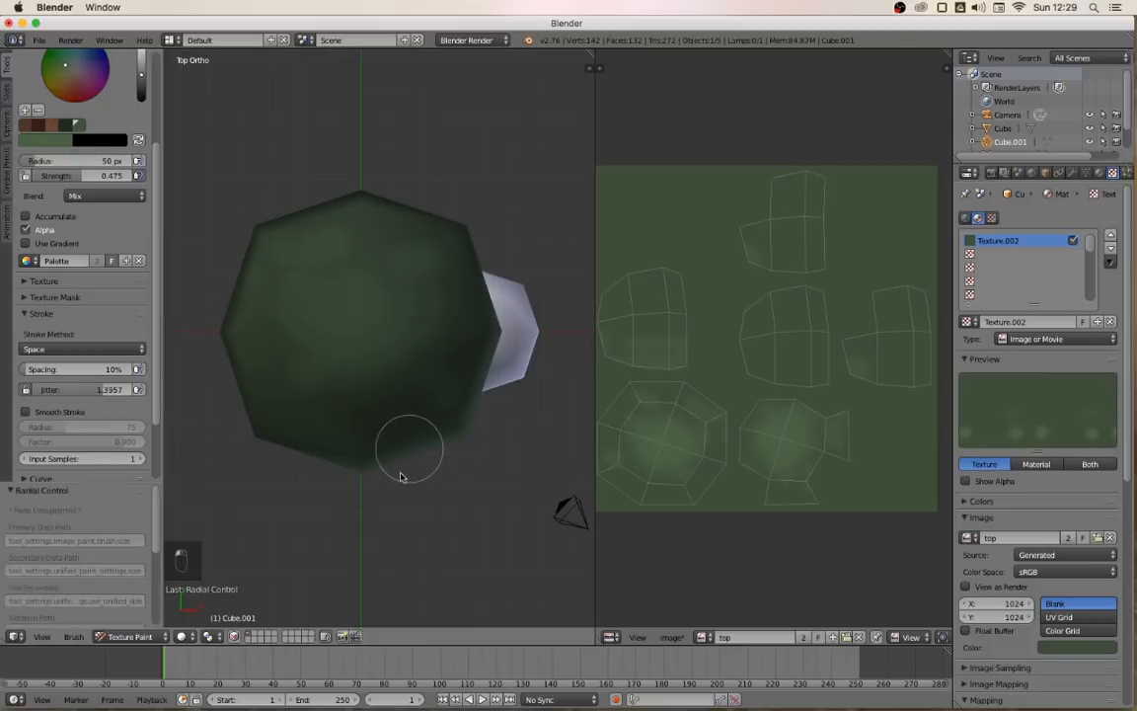
mouse_move(373, 489)
middle_mouse_down()
mouse_move(419, 347)
mouse_move(183, 330)
middle_mouse_up()
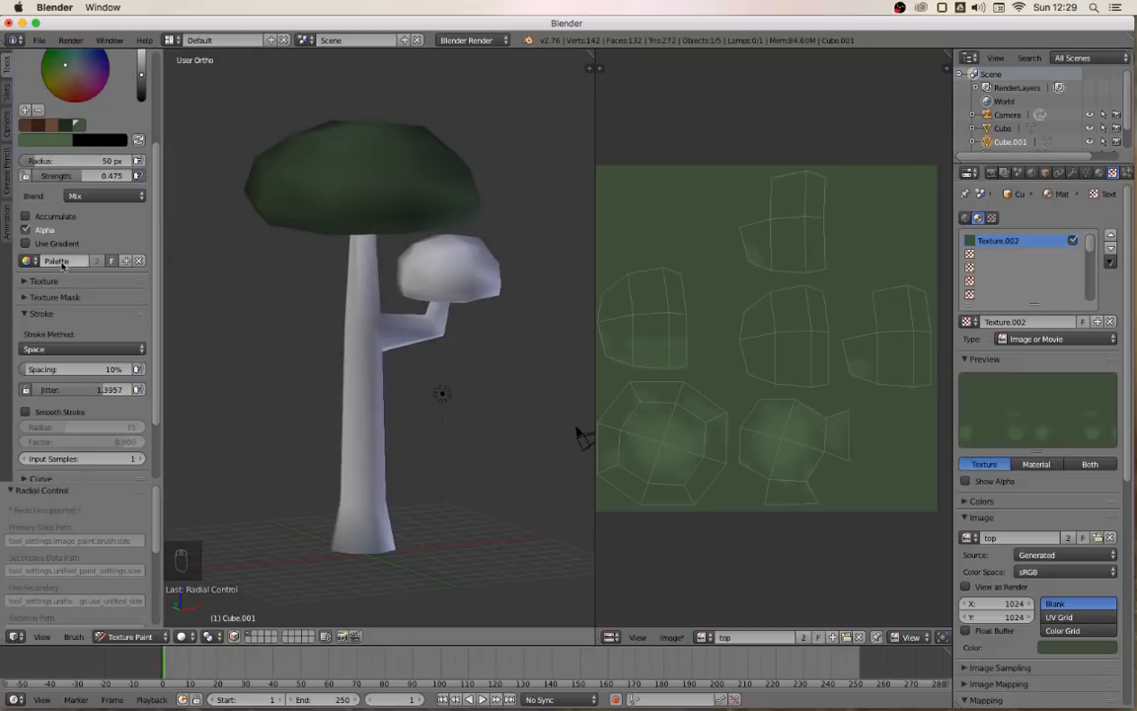
scroll(67, 376, "down", 2)
scroll(67, 376, "up", 5)
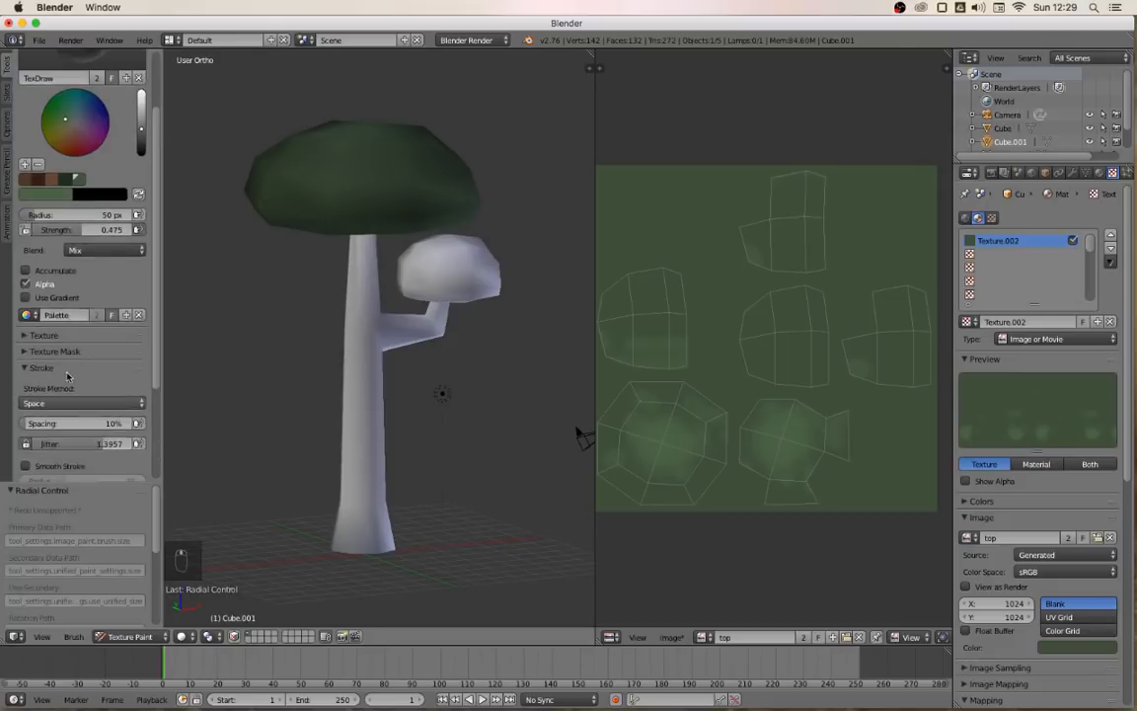
left_click(54, 379)
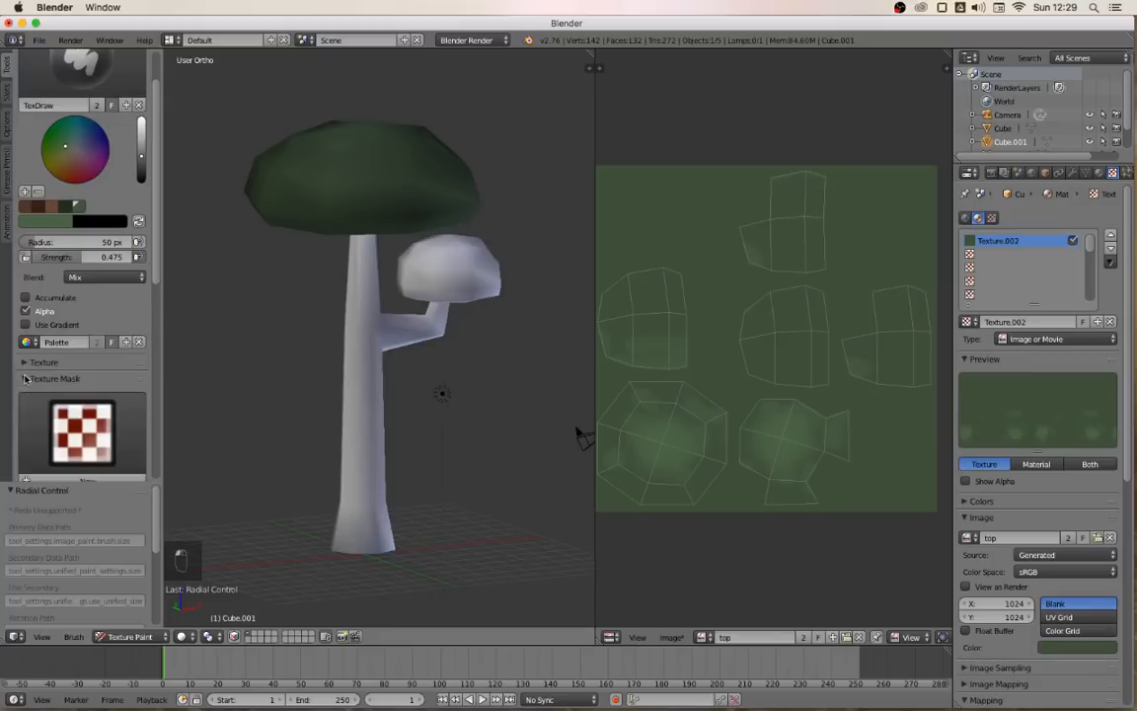
scroll(154, 269, "down", 5)
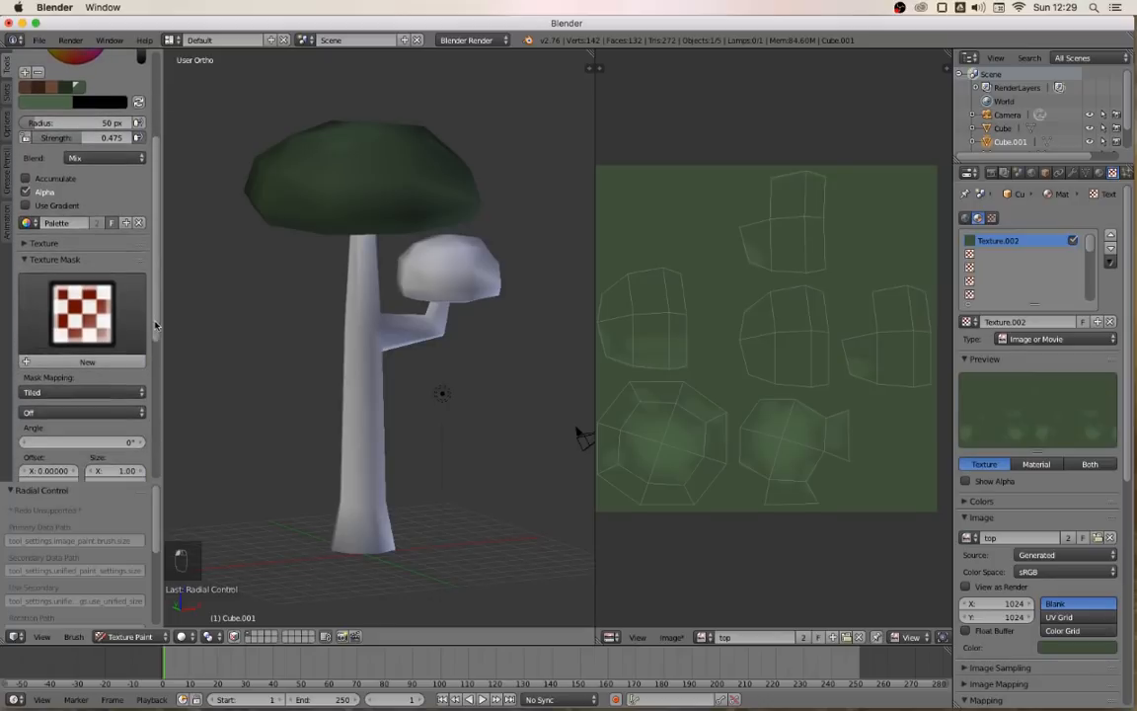
left_click(22, 259)
left_click(39, 276)
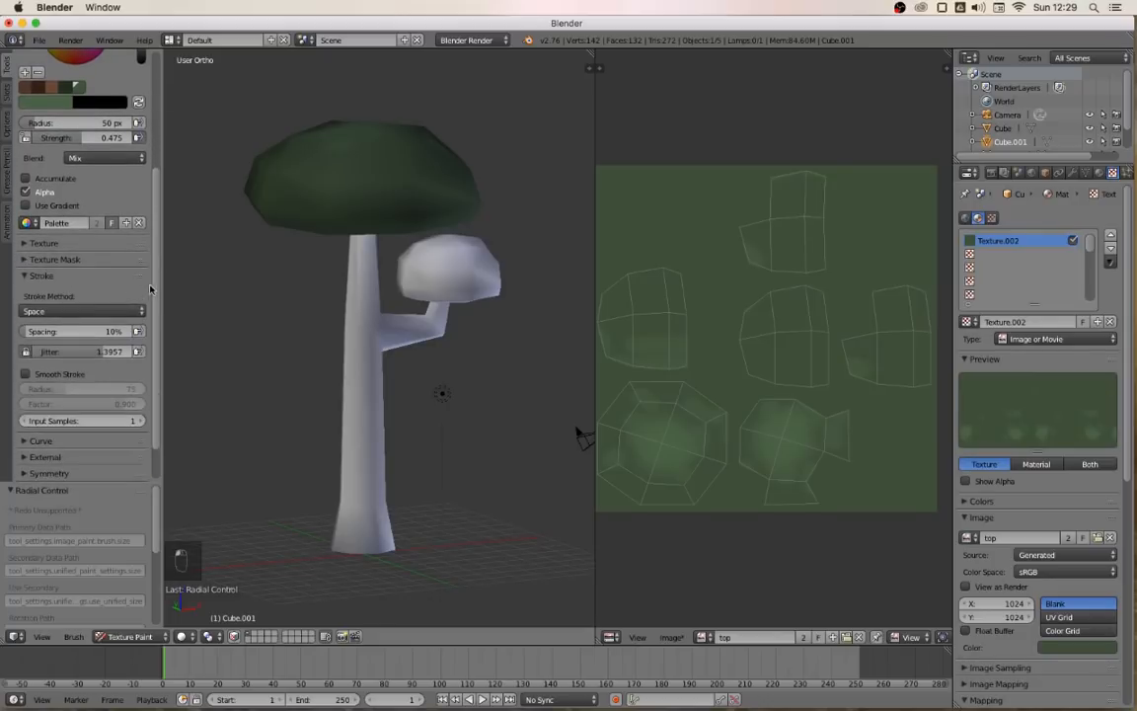
scroll(155, 289, "up", 4)
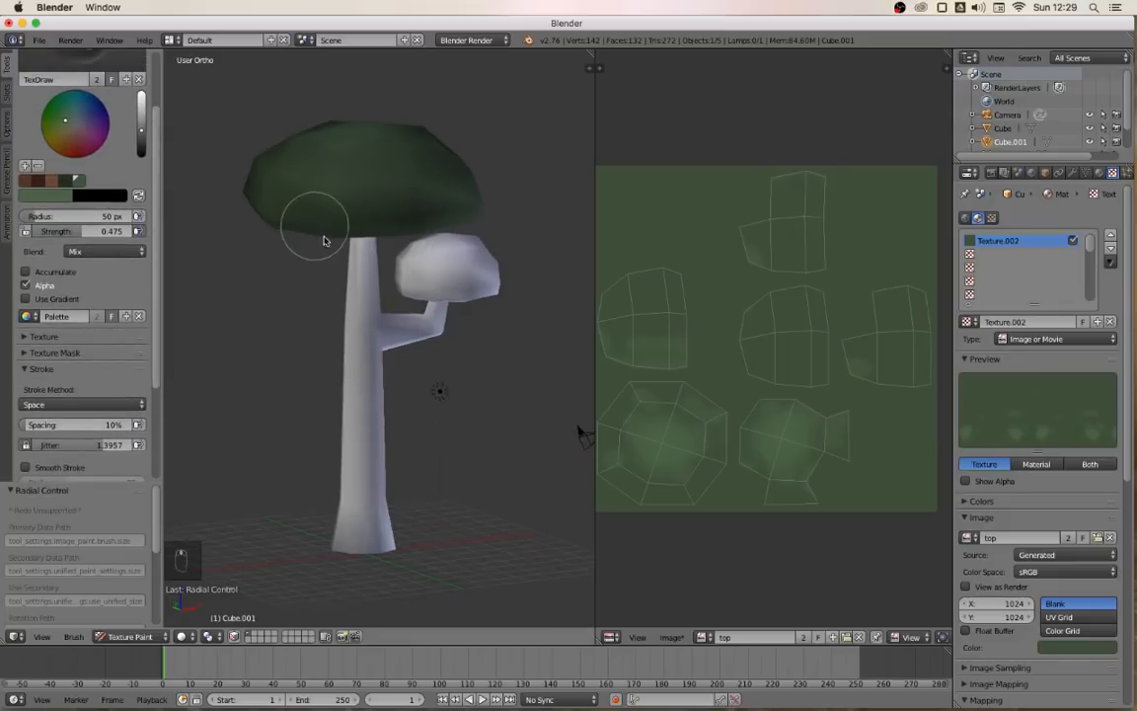
Pick the dark green palette color and paint scattered darker patches across the top and sides of the large clump
middle_click_drag(324, 239, 313, 291)
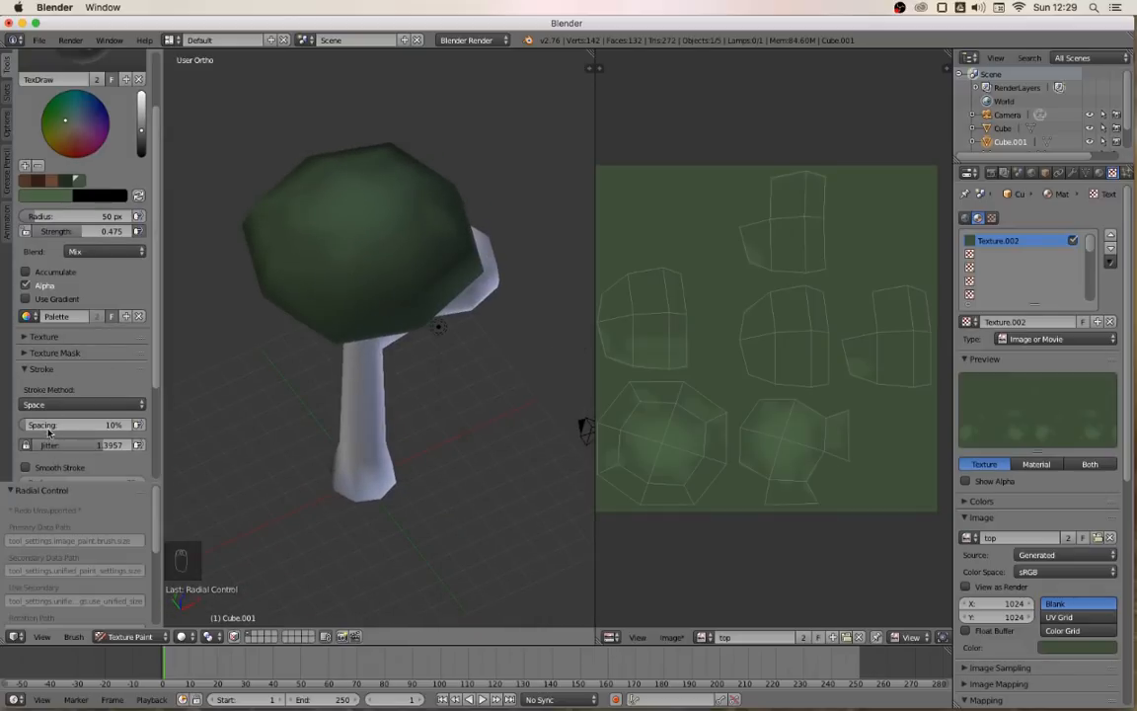
scroll(84, 379, "down", 1)
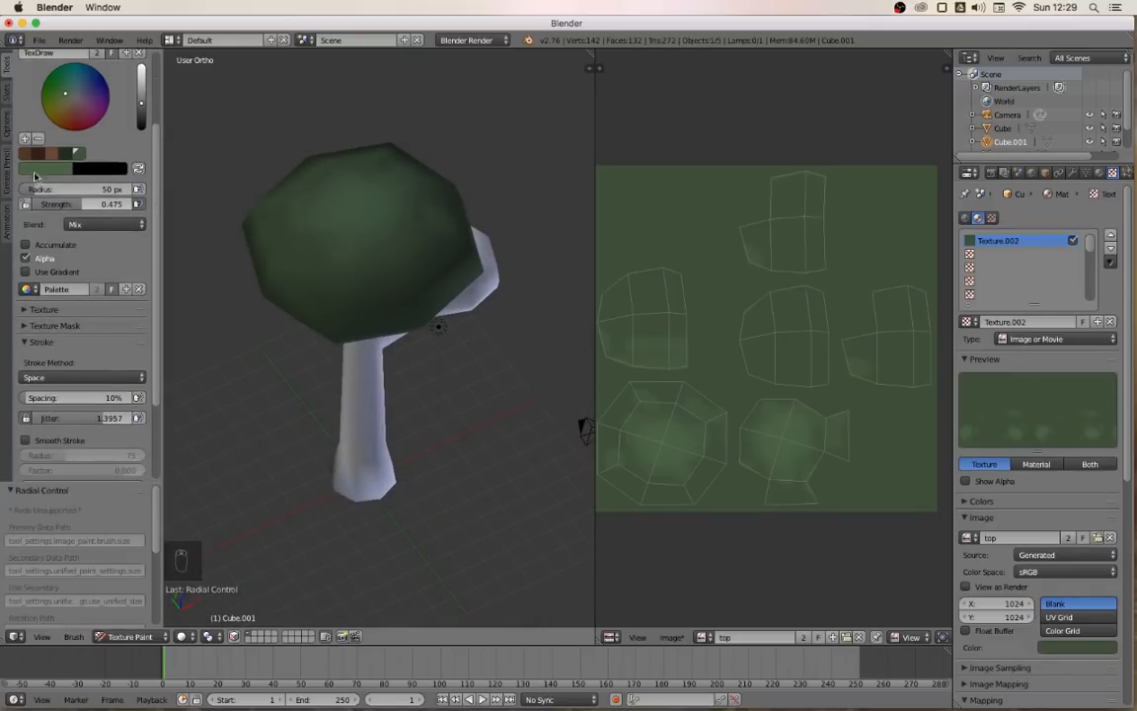
left_click(63, 153)
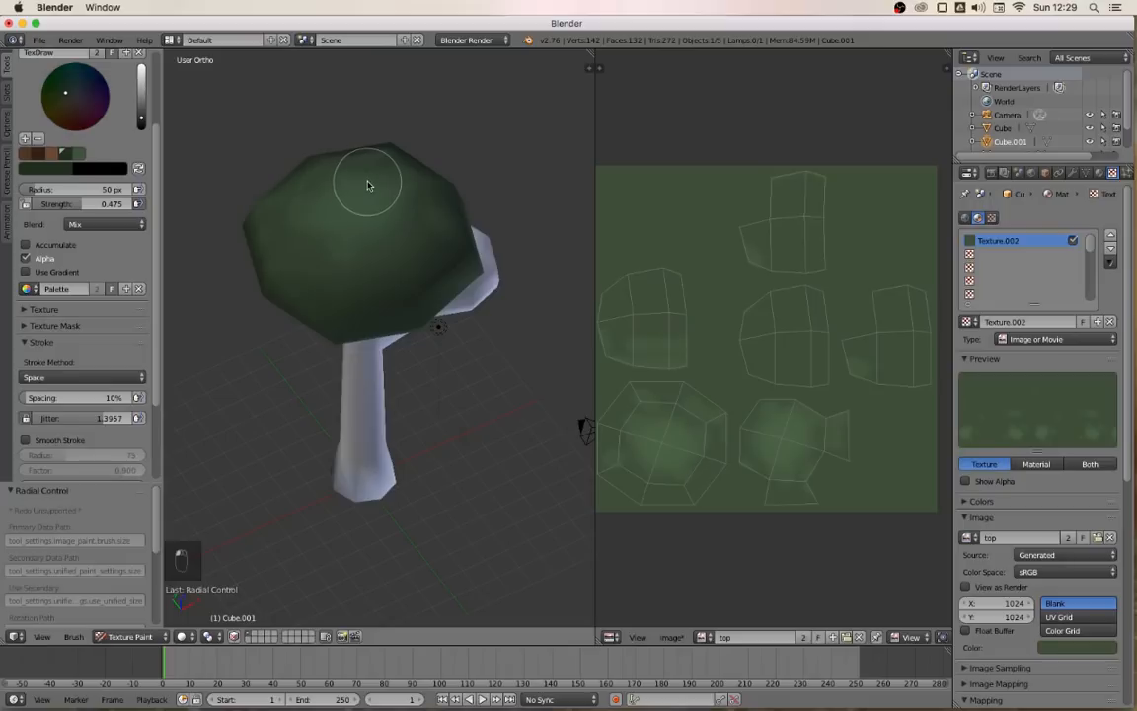
key("KP_7")
mouse_move(378, 318)
left_mouse_down()
mouse_move(348, 324)
mouse_move(383, 359)
mouse_move(394, 332)
mouse_move(370, 311)
left_mouse_up()
middle_click_drag(386, 512, 426, 348)
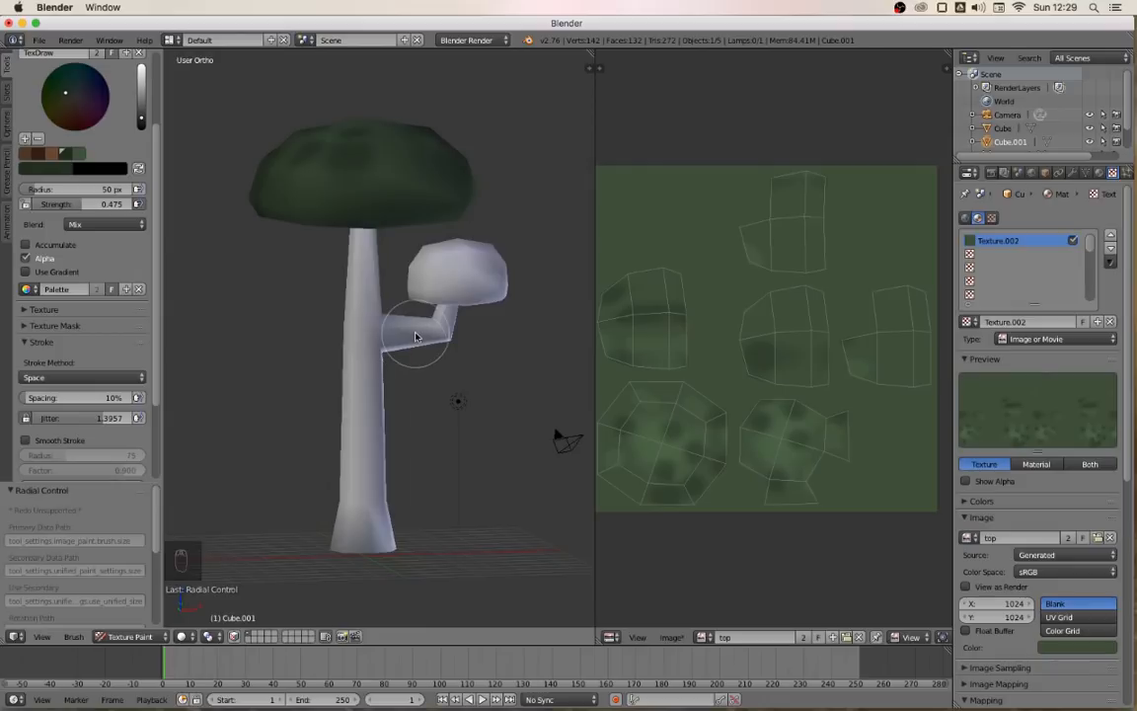
Return to Object Mode and display the whole tree in front view with Material viewport shading
key("KP_1")
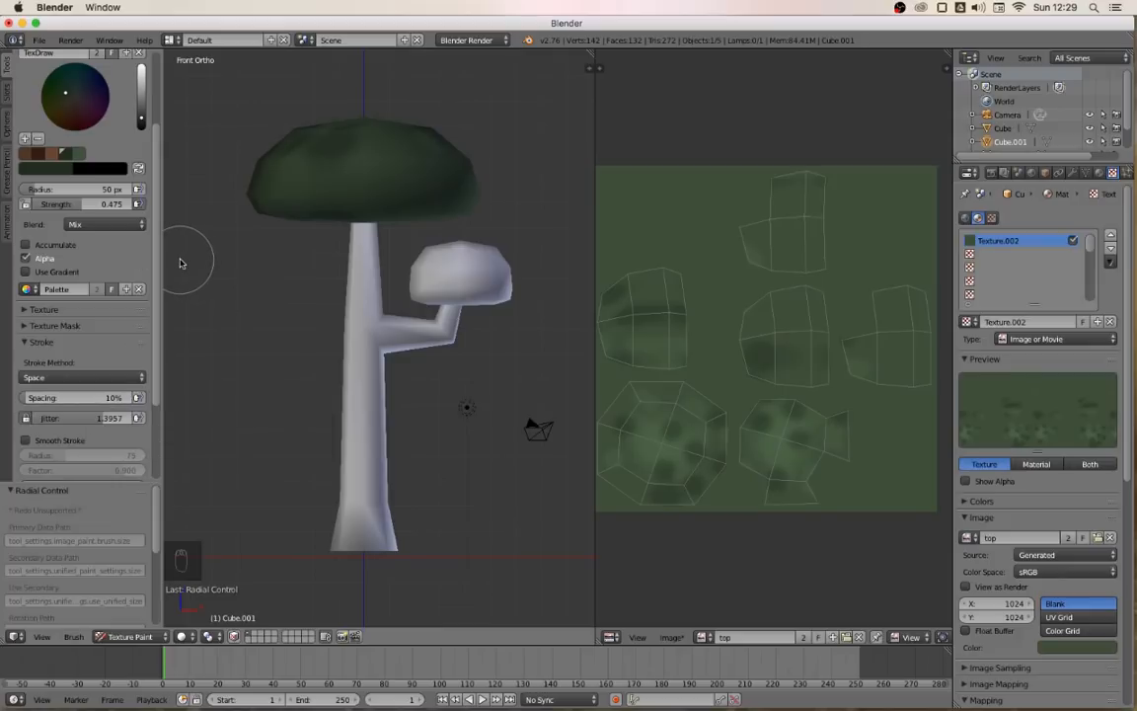
left_click(143, 638)
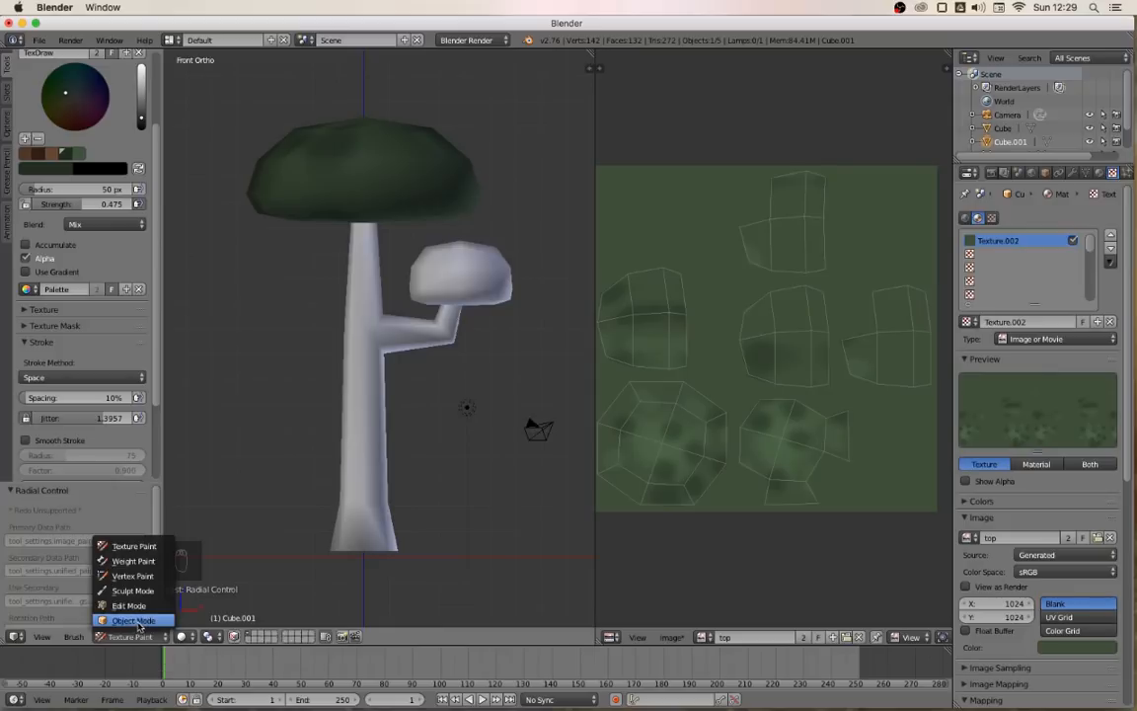
left_click(135, 620)
left_click(254, 636)
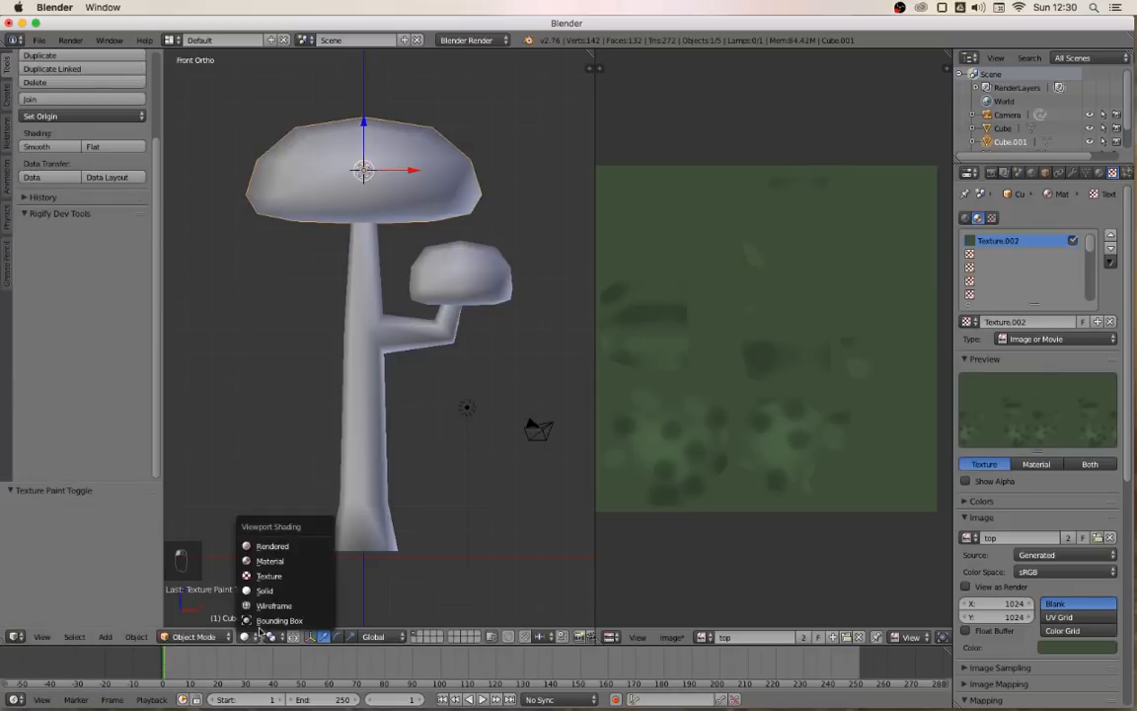
left_click(274, 560)
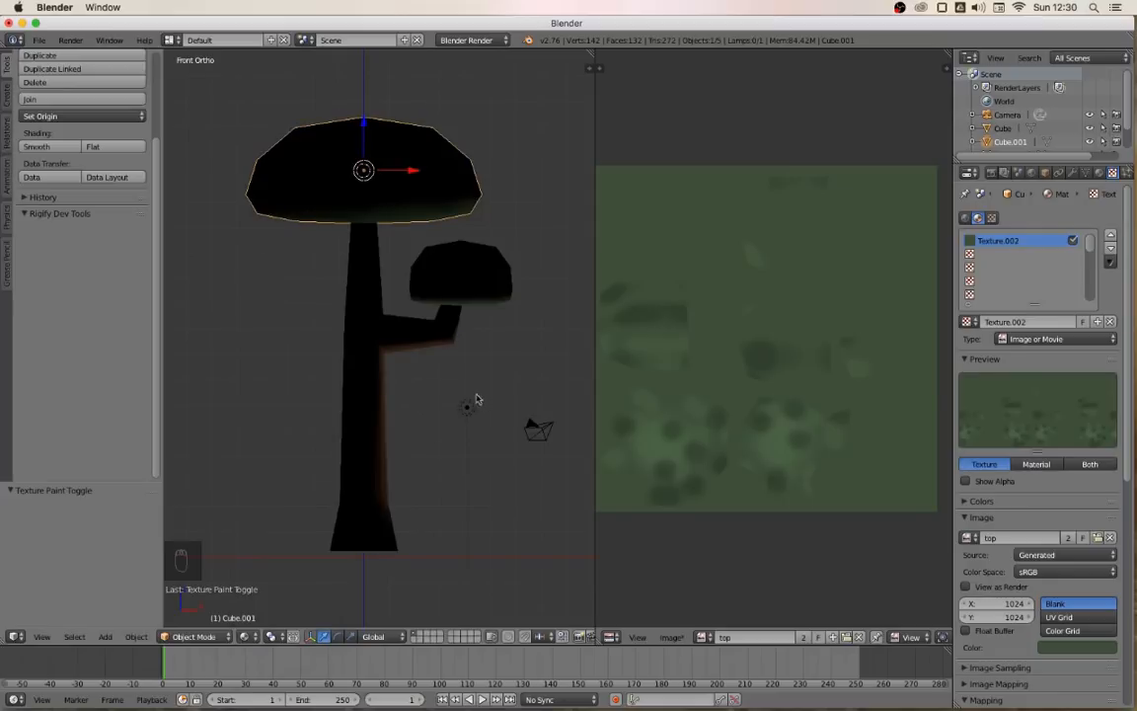
Change the lamp's type to Hemi and raise it about 13.2 units along Z so it sits above the tree
right_click(466, 413)
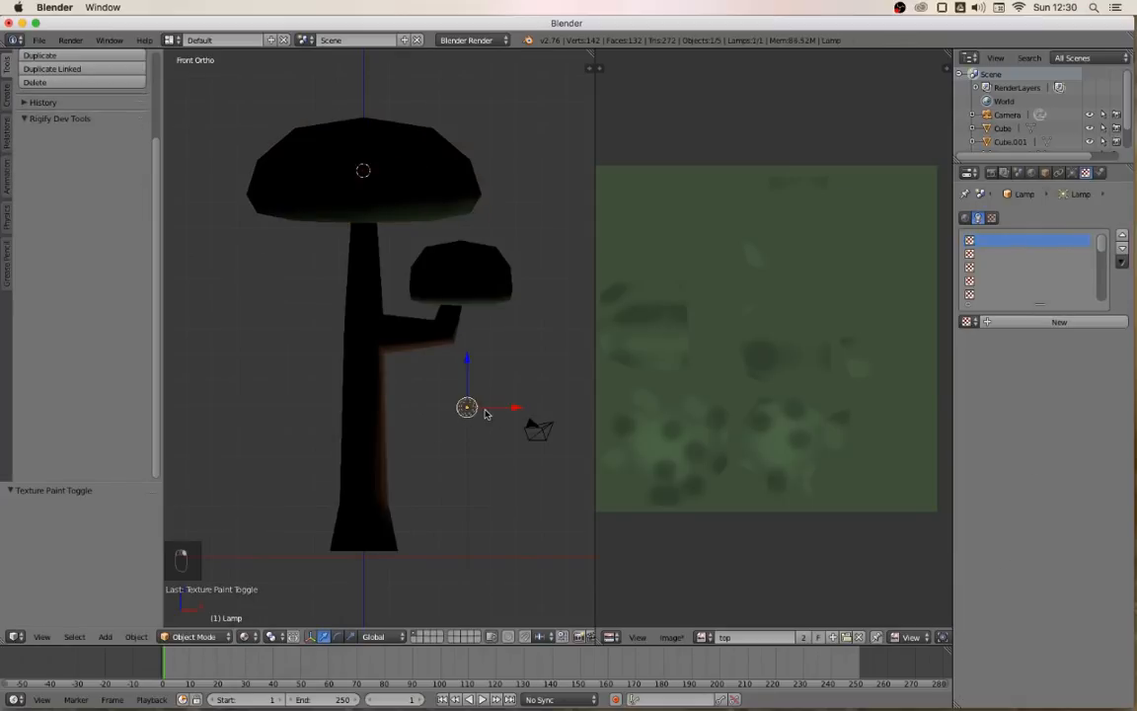
left_click(1072, 173)
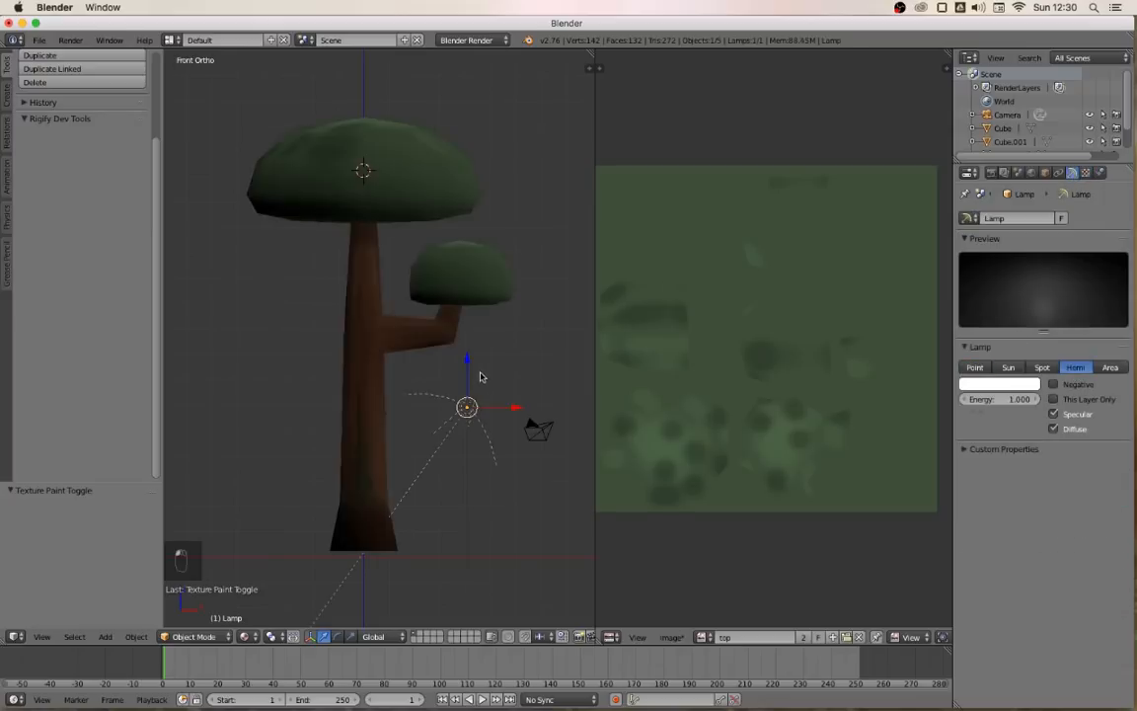
scroll(476, 373, "down", 1)
left_click_drag(453, 356, 449, 115)
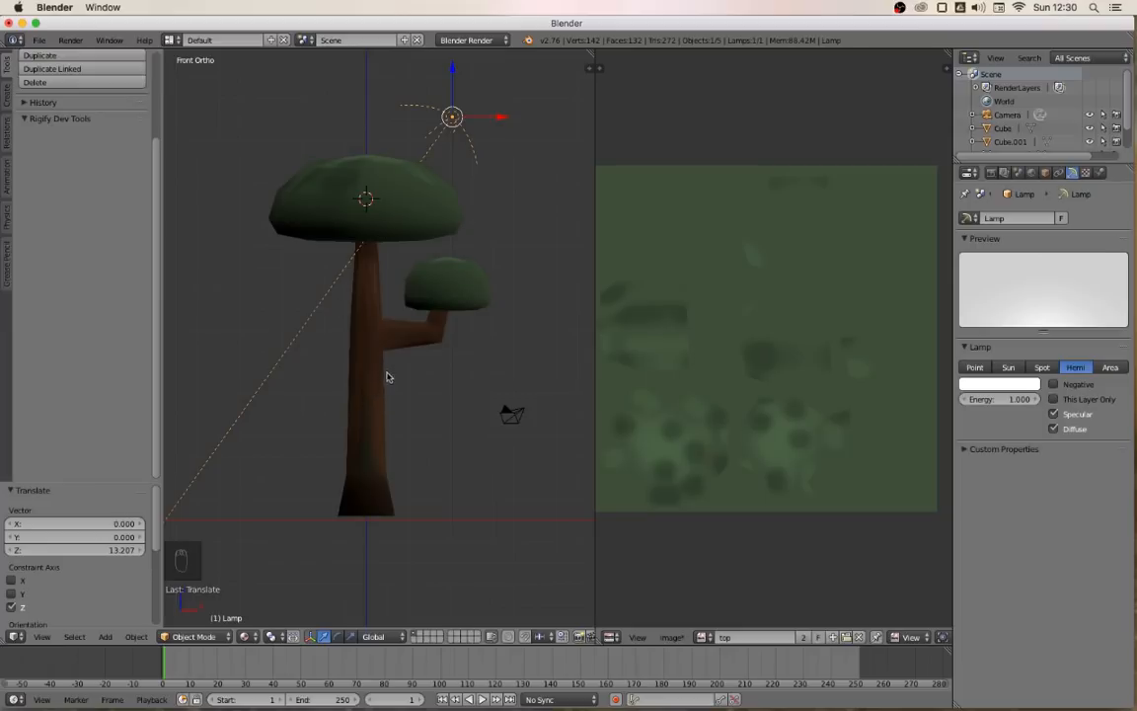
Open the list of available images for the image editor
left_click(703, 637)
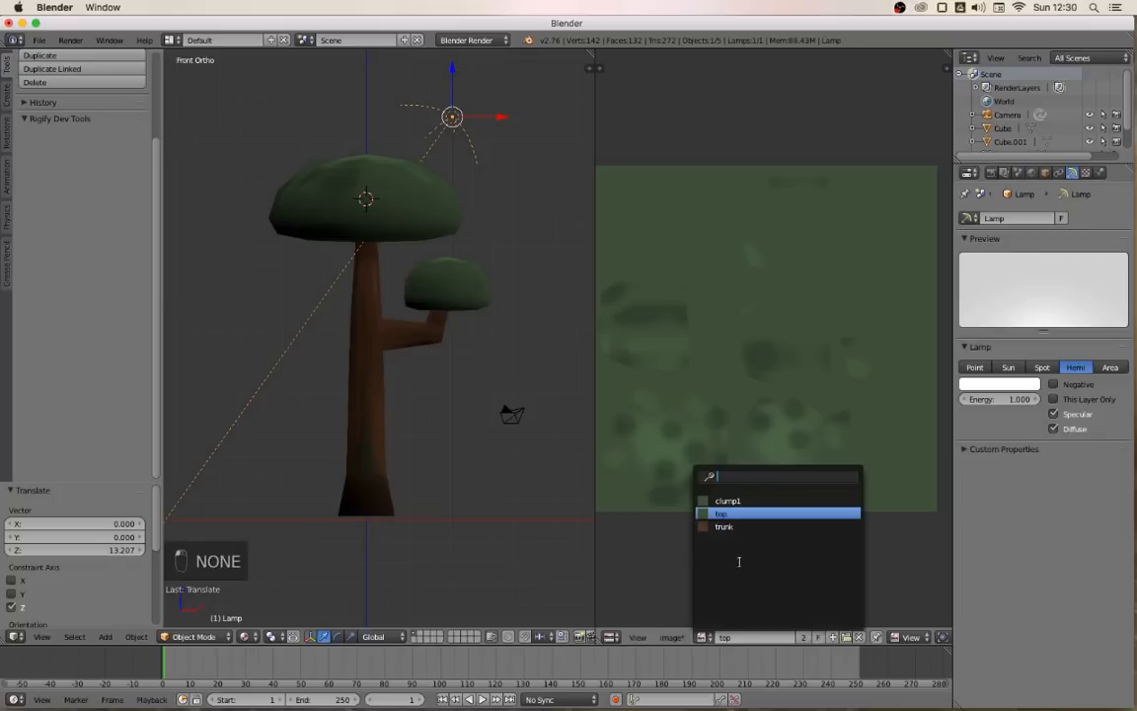